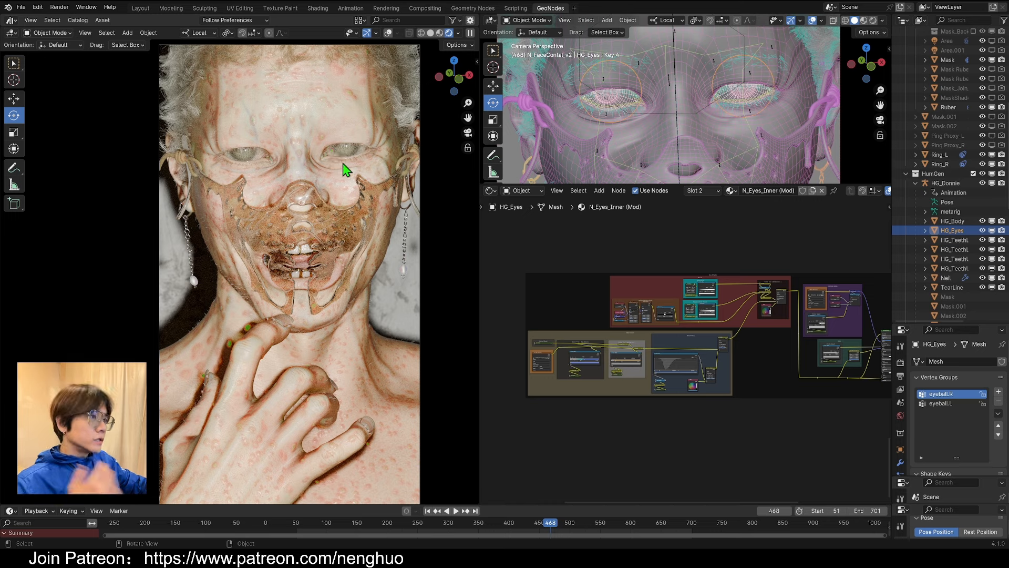
Examine the sample eyeballs beside the head from several angles and return to the camera view.
middle_drag(610, 256, 579, 253)
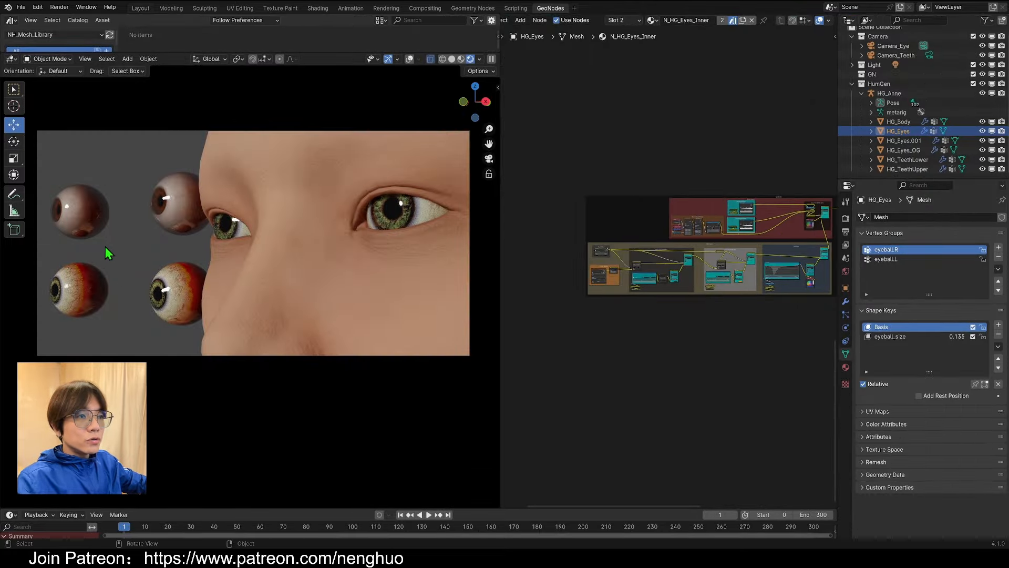
middle_drag(105, 247, 331, 286)
scroll(331, 286, up, 5)
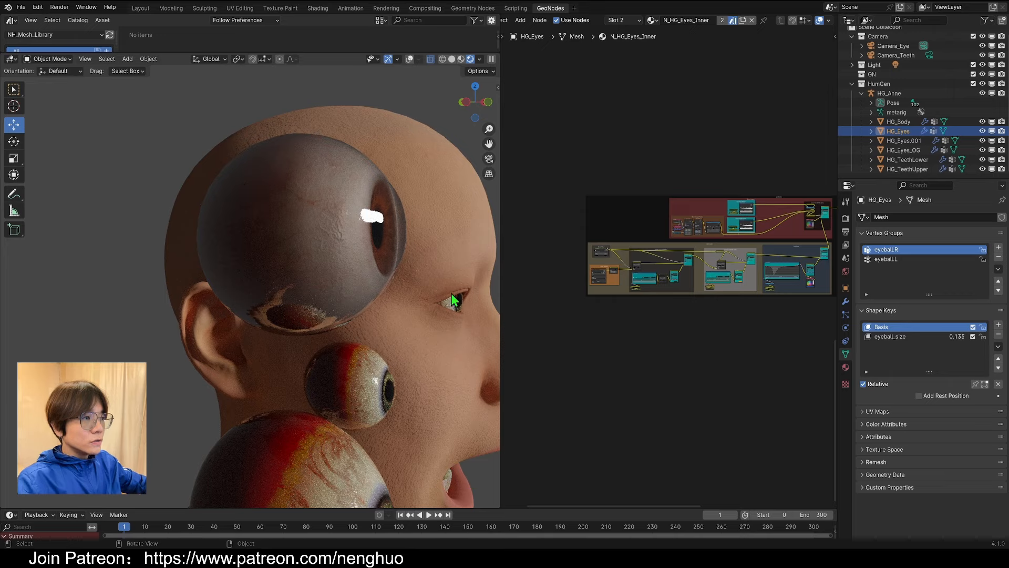
middle_drag(454, 301, 429, 215)
middle_drag(407, 292, 397, 212)
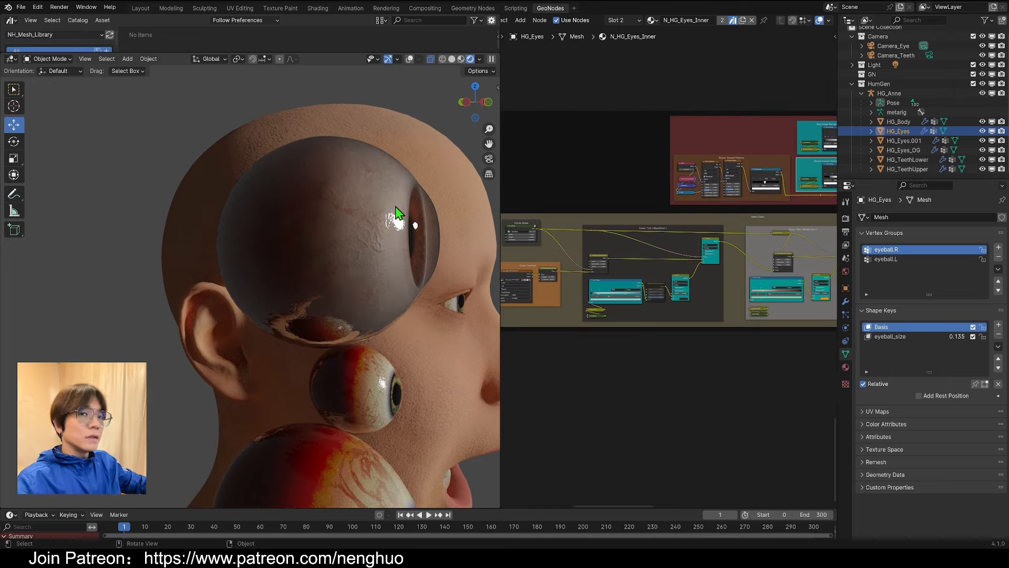
middle_drag(416, 260, 382, 307)
middle_drag(315, 225, 277, 286)
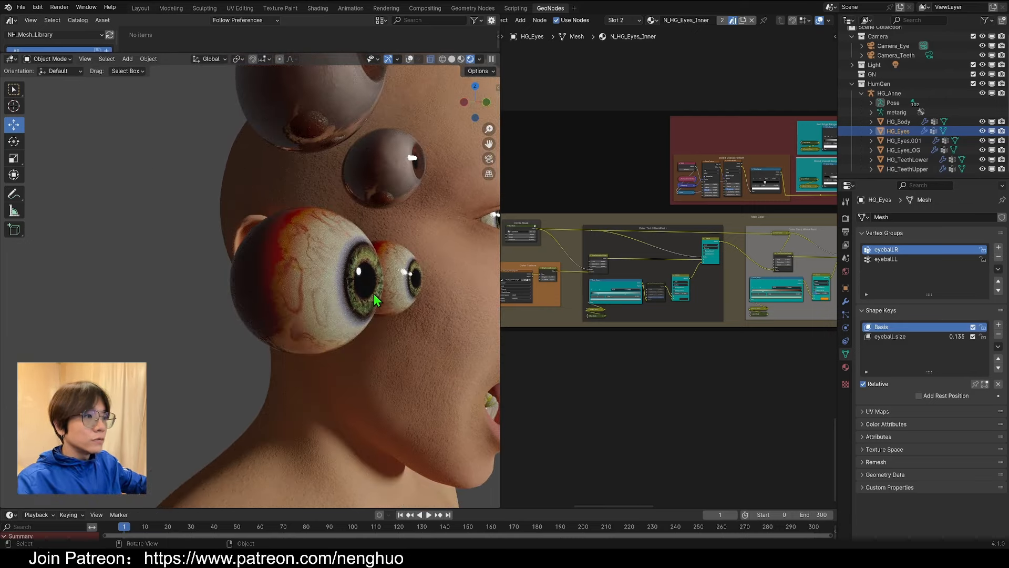
scroll(364, 293, up, 2)
key(KP_0)
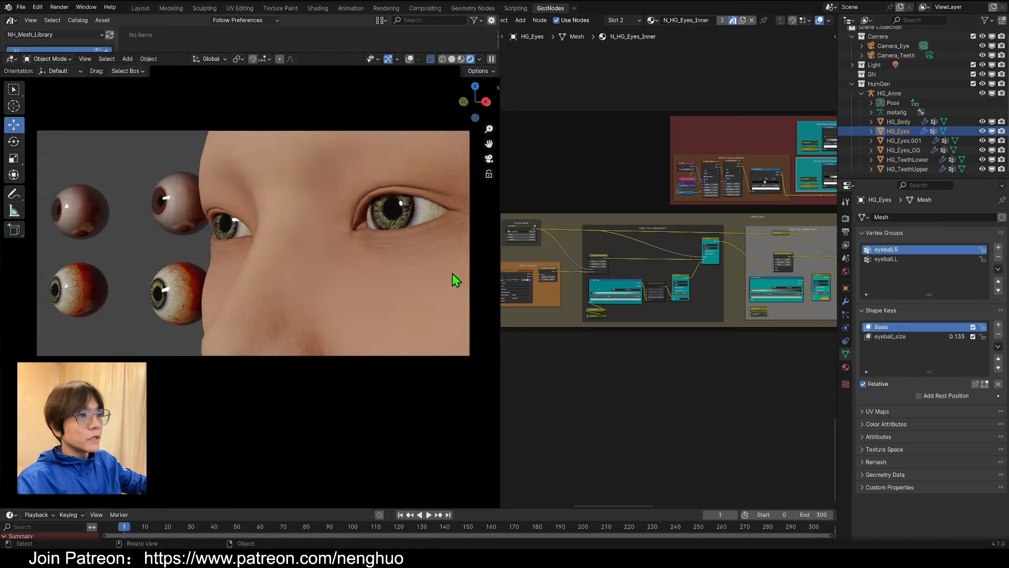
Review the Circle Mask, Color Texture and Color Tint frames in the inner eye material's node tree.
scroll(653, 204, down, 2)
scroll(694, 239, up, 3)
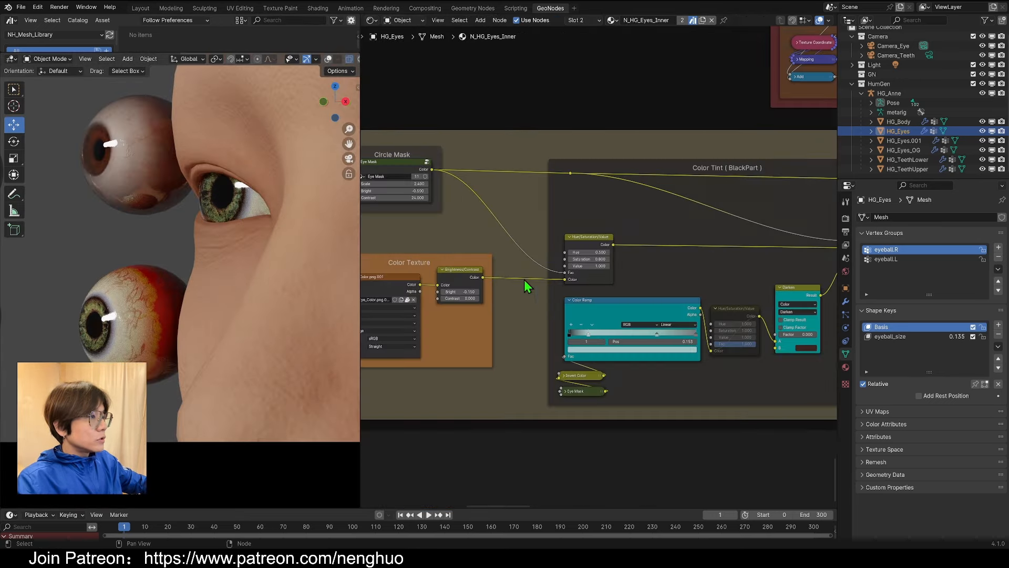
middle_drag(525, 286, 615, 255)
scroll(739, 229, down, 4)
middle_drag(812, 199, 624, 222)
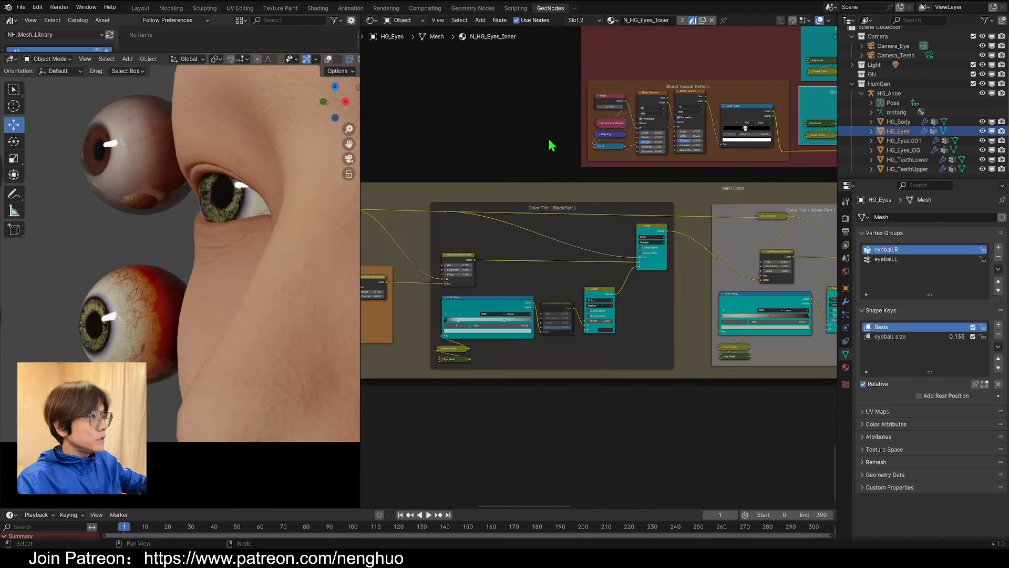
scroll(593, 230, down, 4)
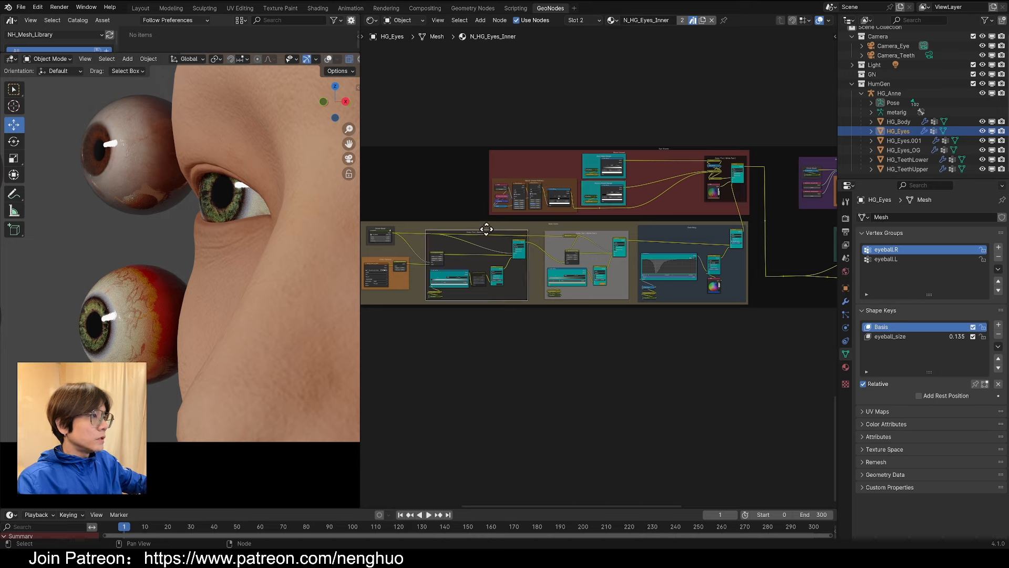
Nudge the Color Tint (White Part) frame slightly towards the Color Tint (BlackPart) frame.
drag(486, 229, 487, 234)
right_click(487, 235)
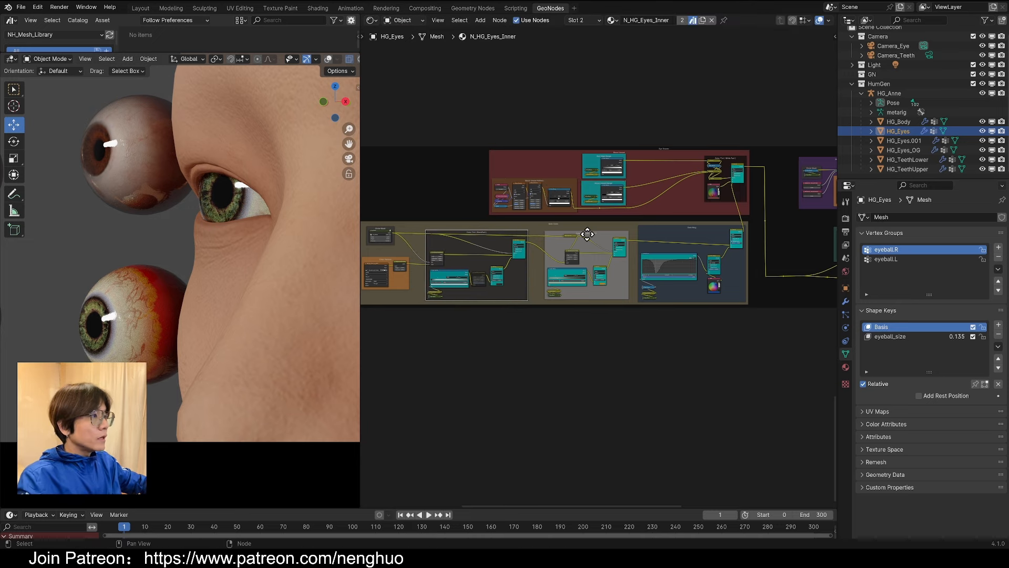
drag(587, 234, 582, 234)
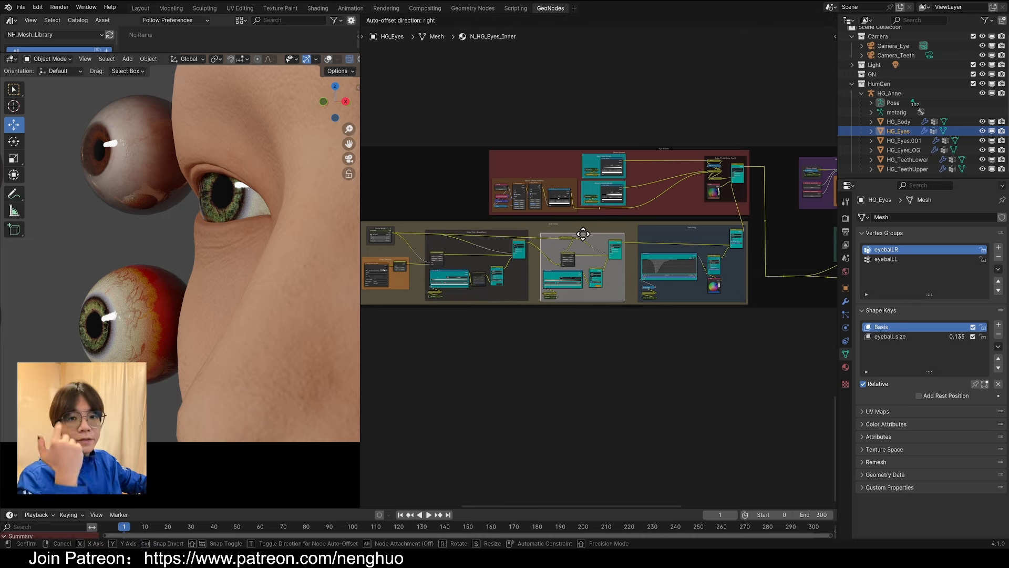
click(582, 234)
Examine the Dark Ring, Eye Shader, pupil transparency cutout and Eye Back Side frames of the inner eye material.
scroll(577, 221, up, 6)
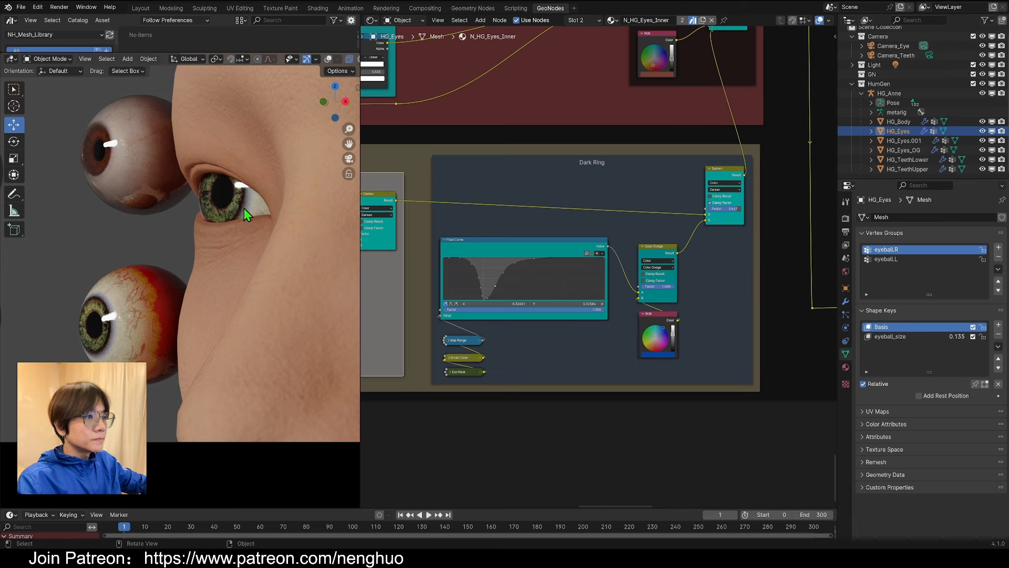
scroll(399, 331, down, 4)
scroll(580, 293, up, 5)
scroll(568, 278, up, 1)
middle_drag(558, 270, 834, 318)
scroll(834, 318, down, 2)
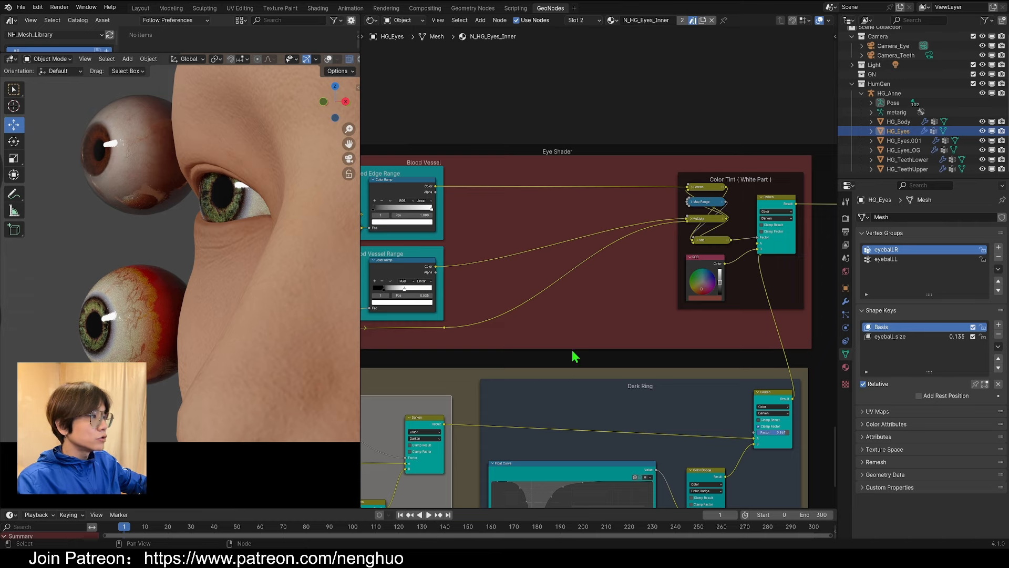
scroll(572, 352, down, 5)
middle_drag(700, 309, 302, 300)
middle_drag(611, 350, 544, 282)
scroll(583, 284, up, 4)
middle_drag(489, 343, 577, 320)
scroll(577, 313, up, 4)
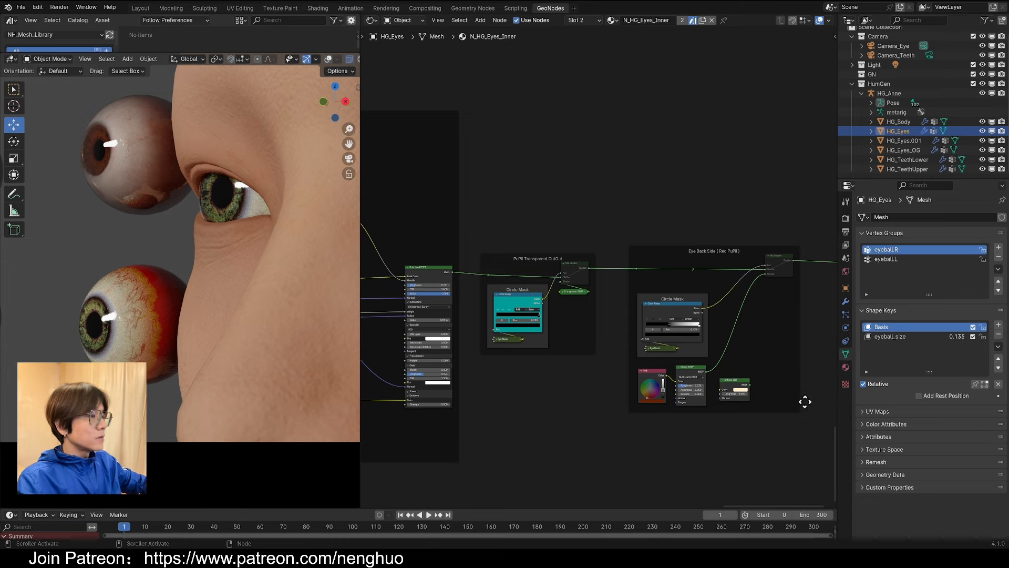
scroll(601, 284, down, 2)
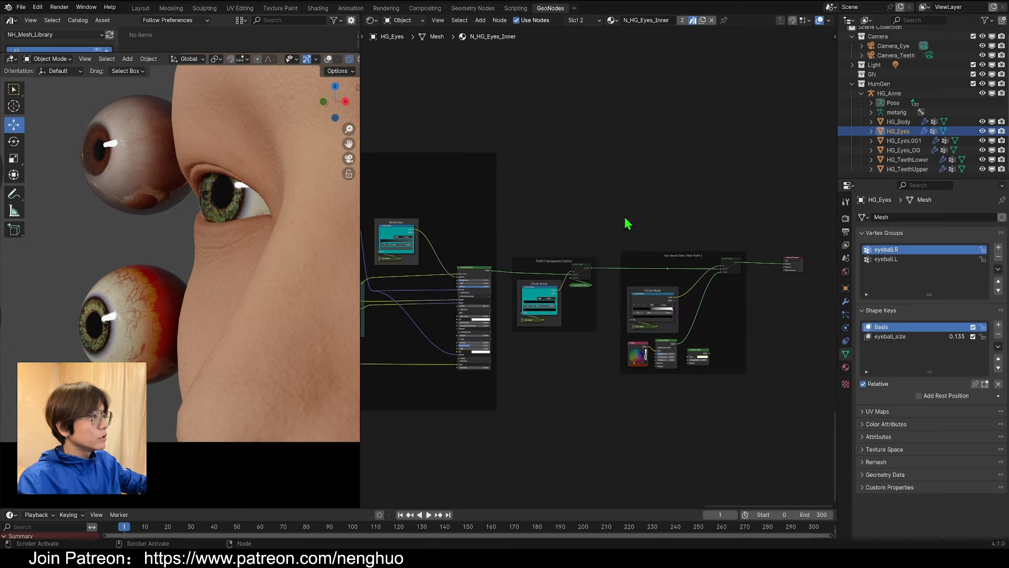
middle_drag(589, 392, 422, 340)
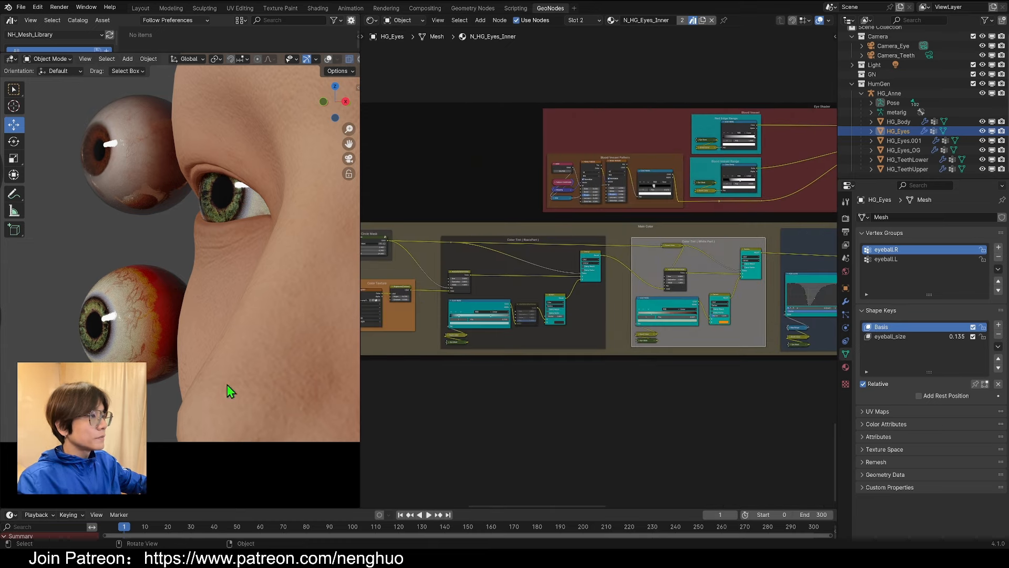
Try a hue of 0 on the Hue/Saturation/Value node in the Color Tint (BlackPart) frame, and undo the change.
middle_drag(450, 379, 550, 377)
scroll(600, 295, up, 5)
scroll(657, 242, down, 1)
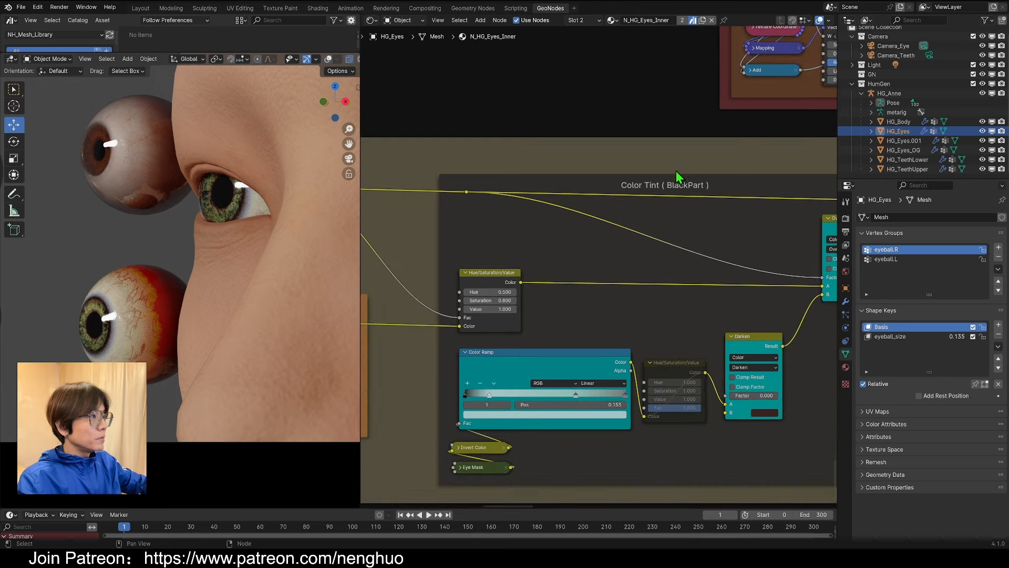
scroll(573, 187, down, 2)
scroll(675, 198, up, 2)
scroll(219, 232, down, 2)
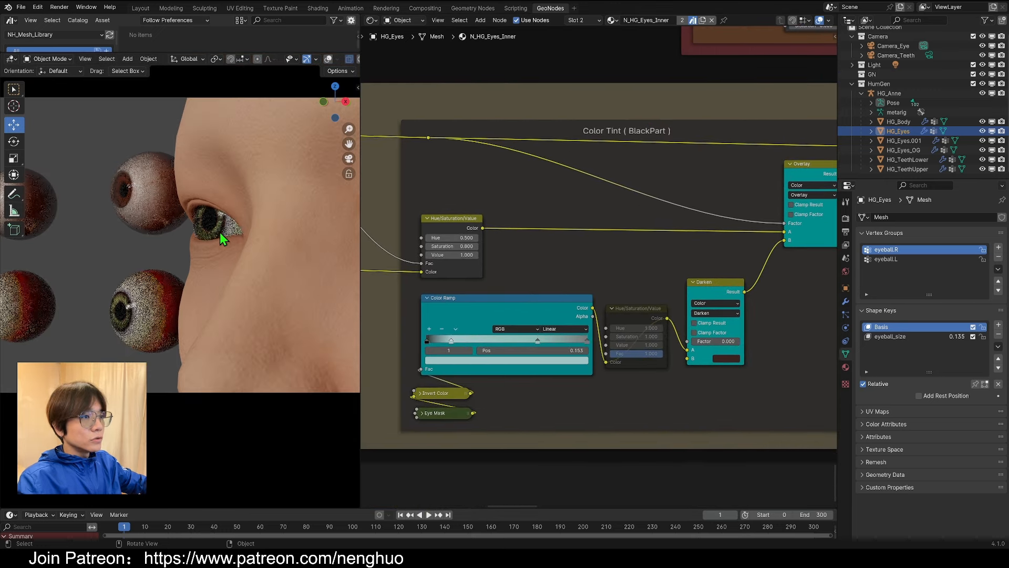
scroll(156, 254, up, 3)
shift+middle_drag(126, 290, 193, 281)
middle_drag(632, 263, 725, 254)
scroll(566, 247, up, 5)
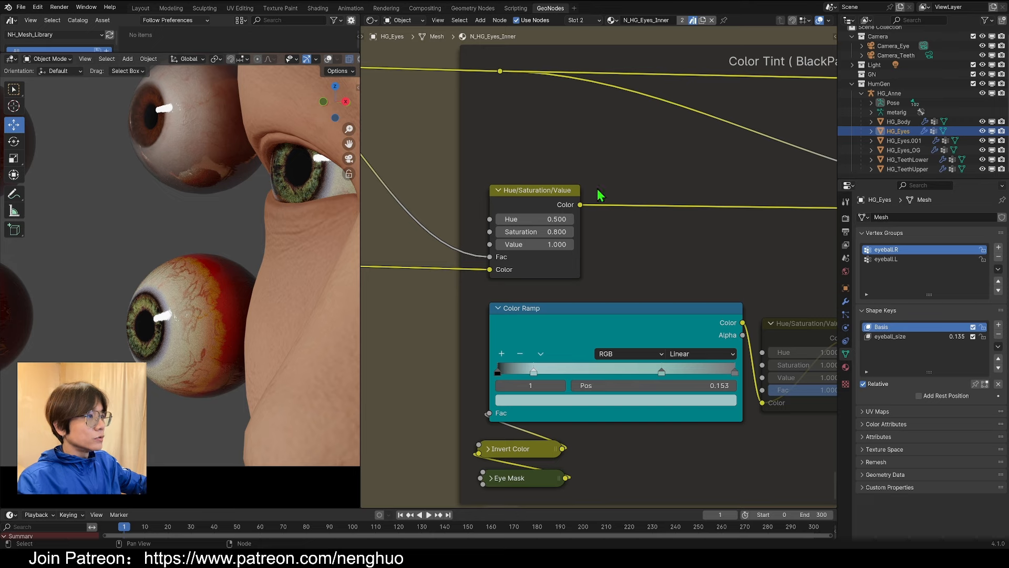
drag(541, 218, 505, 219)
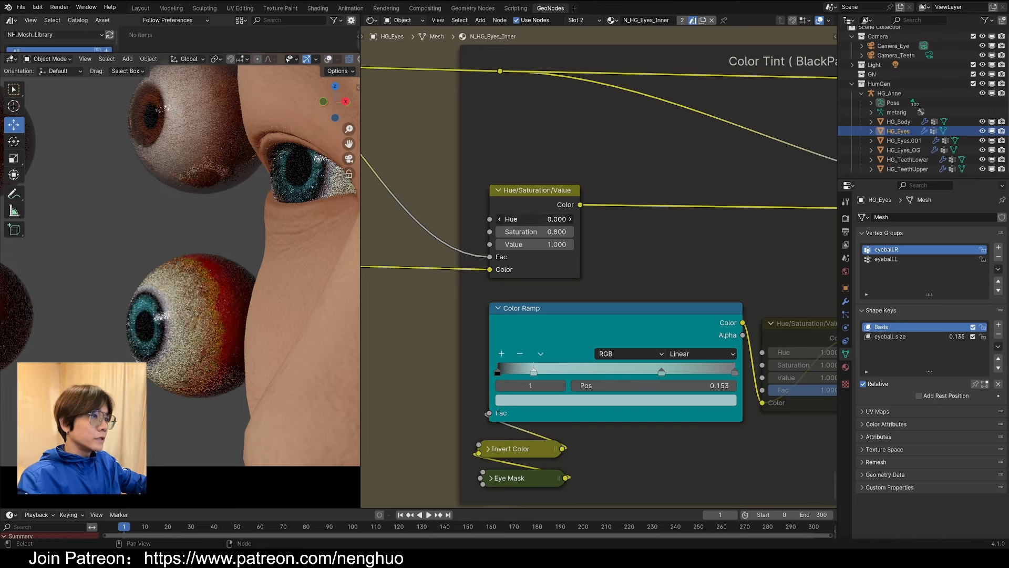
key(ctrl+z)
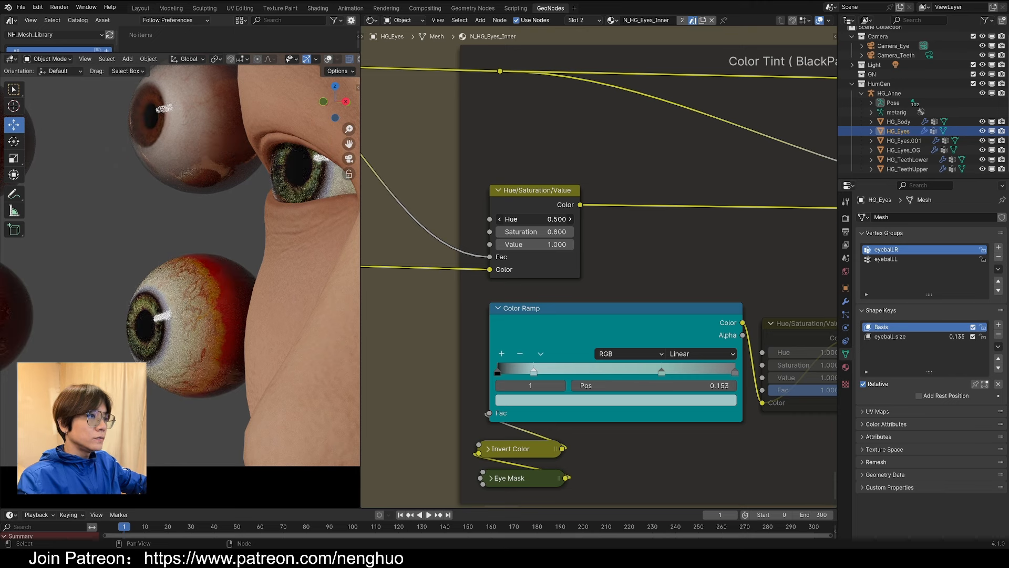
Inspect the light stop's color in the BlackPart Color Ramp, and duplicate the ramp node just below the original.
scroll(557, 213, down, 1)
middle_drag(716, 303, 613, 243)
scroll(529, 366, up, 2)
middle_drag(529, 366, 606, 351)
scroll(606, 347, up, 3)
click(463, 265)
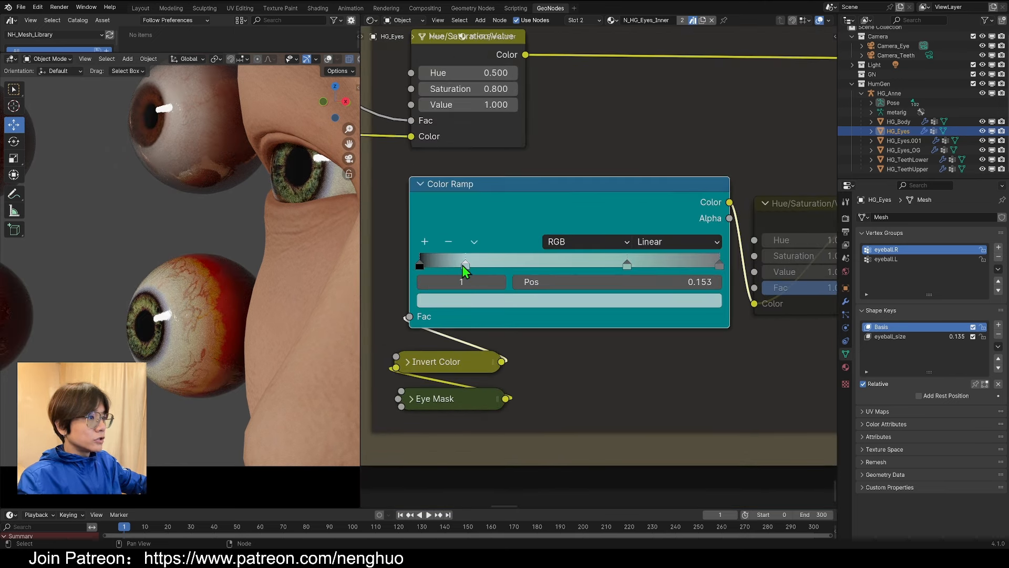
click(479, 302)
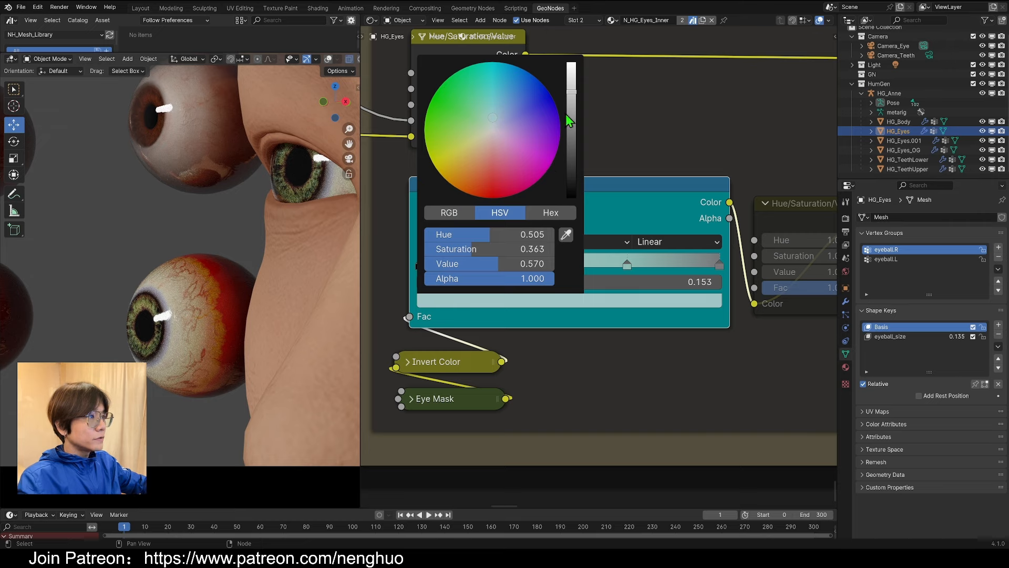
scroll(528, 223, down, 1)
key(shift+d)
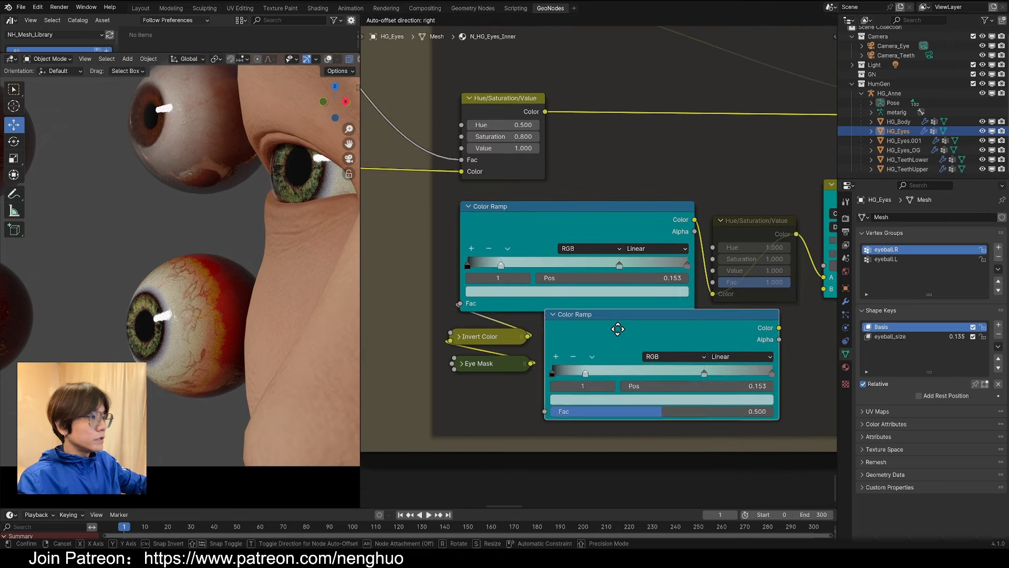
click(644, 352)
scroll(544, 260, up, 1)
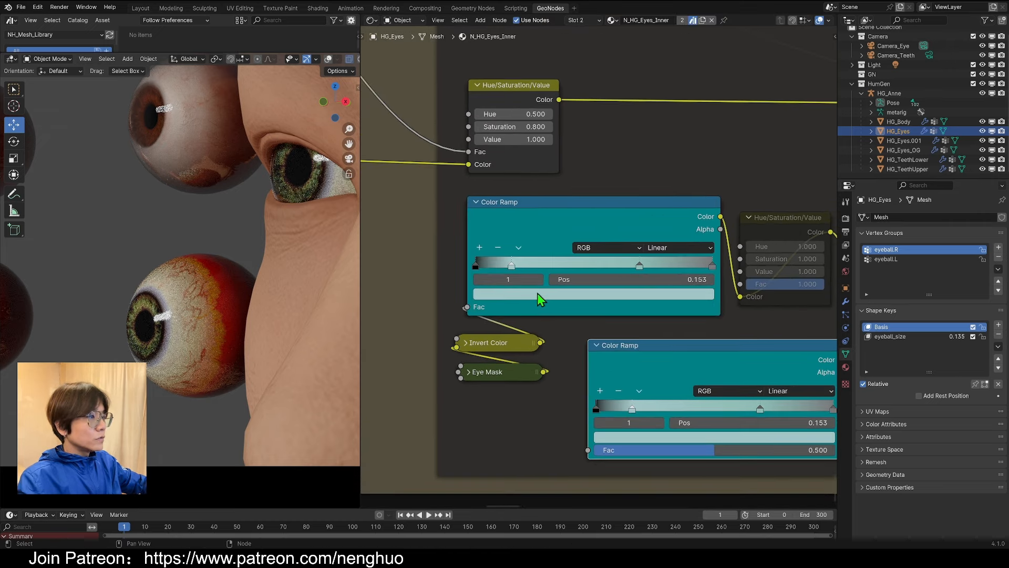
Recolor the light stop of the original Color Ramp fully saturated red and move it to position 0.515.
click(537, 294)
click(537, 202)
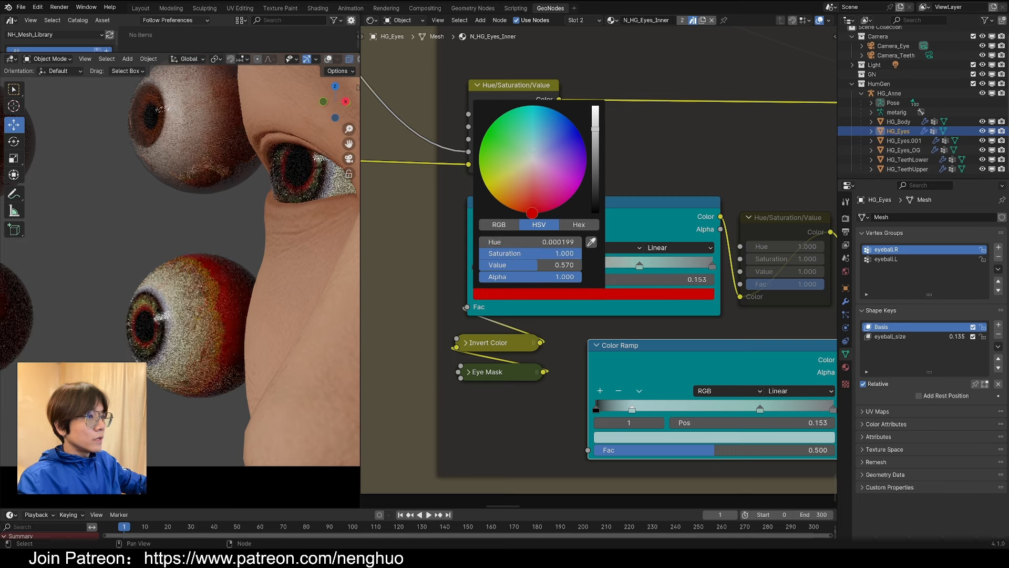
drag(516, 268, 597, 268)
middle_drag(624, 285, 613, 289)
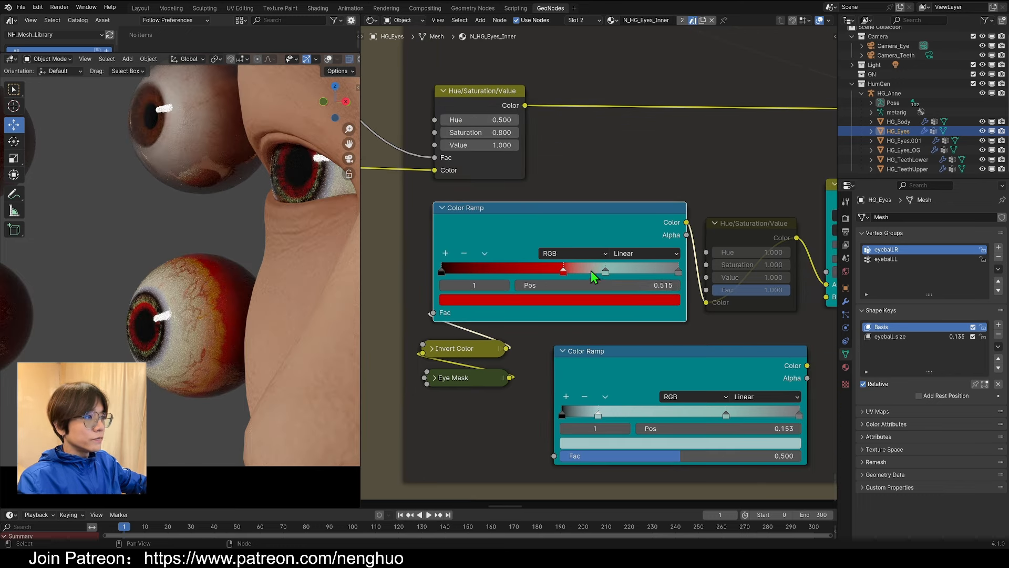
Adjust the position of the stop following the red one in the original Color Ramp and recolor it bright blue.
drag(616, 274, 608, 273)
click(602, 299)
click(543, 136)
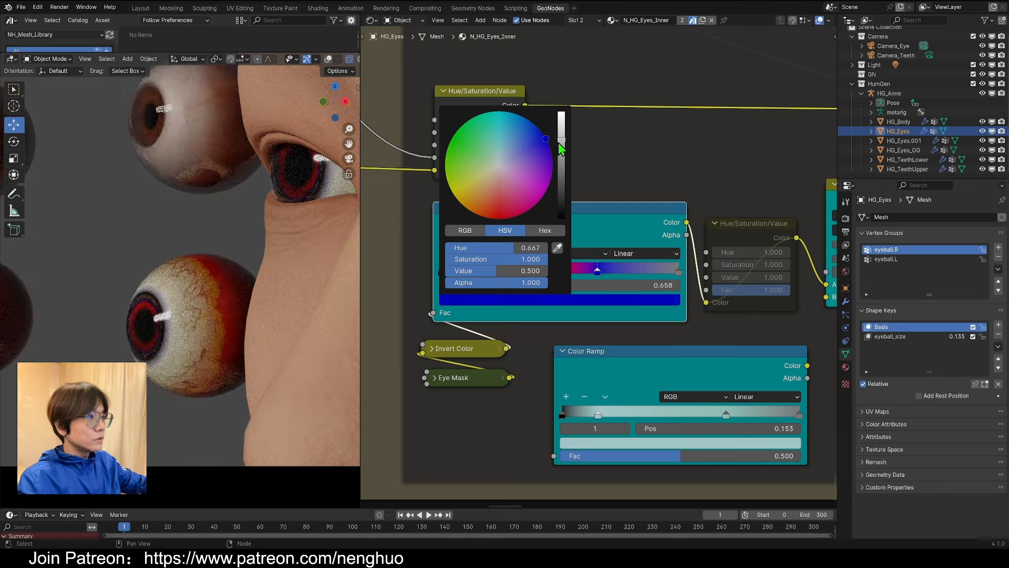
drag(561, 140, 562, 112)
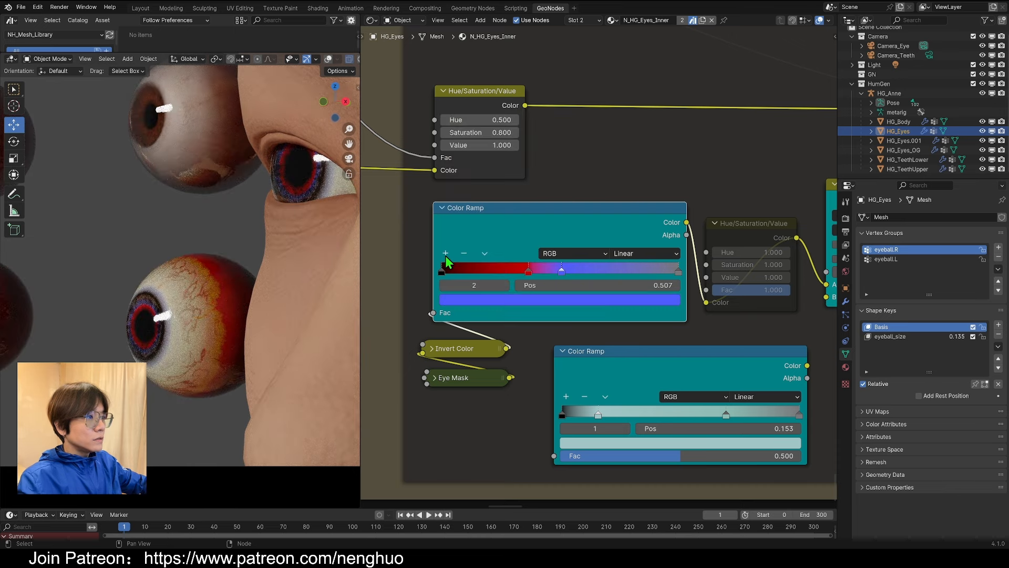
Add another stop to the original Color Ramp, place it at about 0.73 and color it bright green.
click(446, 254)
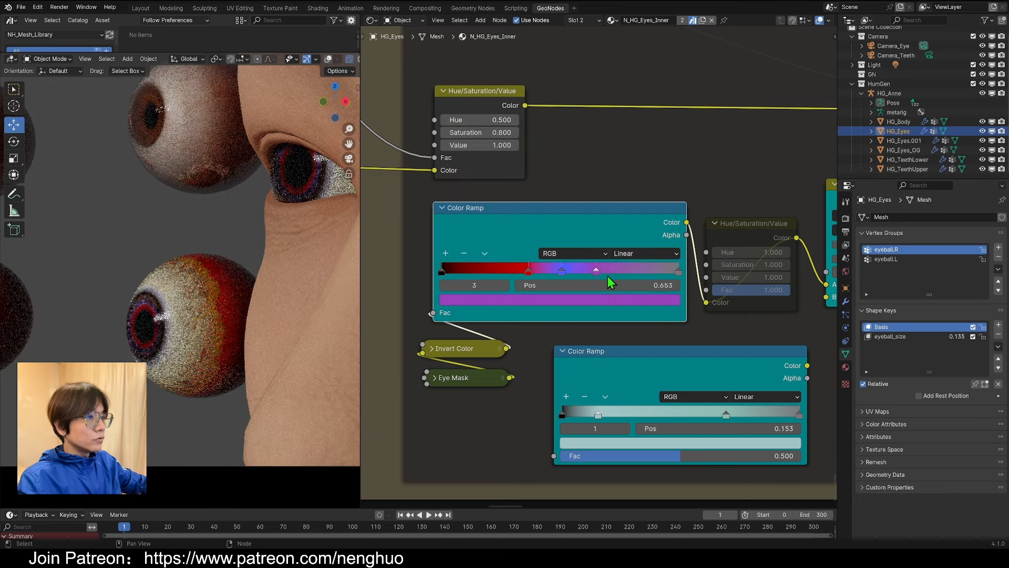
drag(558, 272, 629, 271)
click(596, 299)
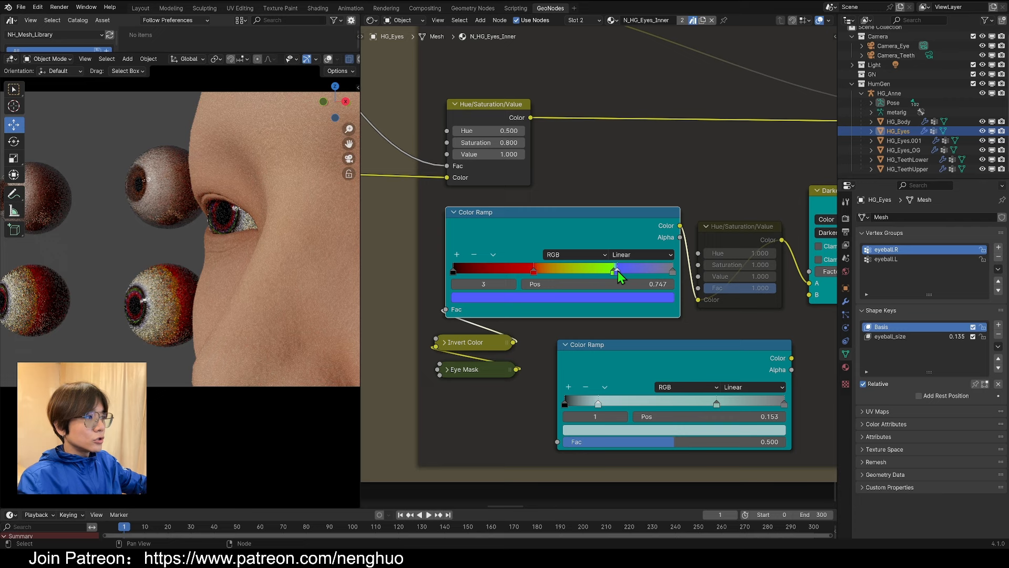
Move the blue stop to position 0.507, between the red and green stops, and select the green stop.
click(573, 269)
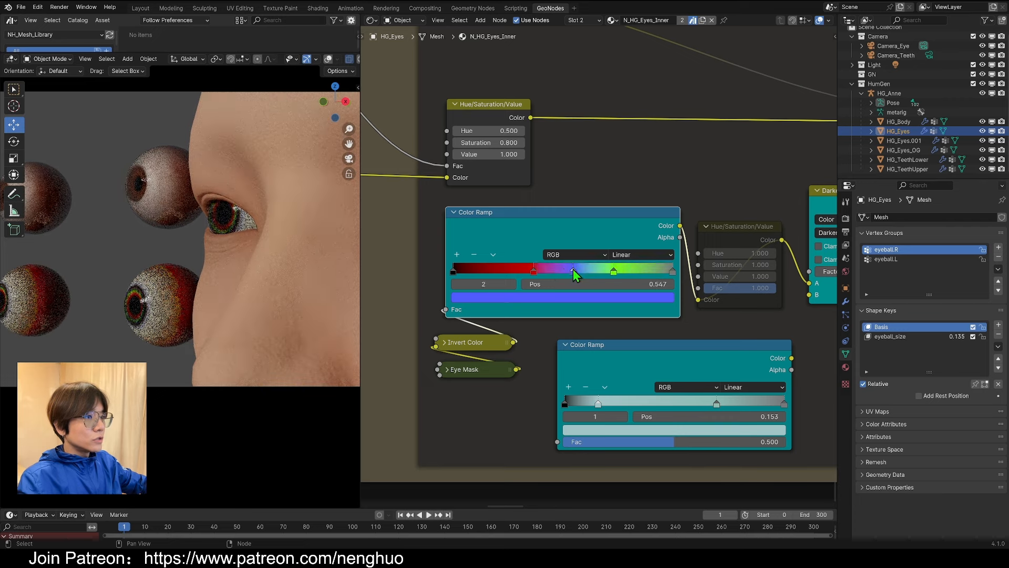
drag(573, 269, 564, 271)
scroll(599, 268, up, 2)
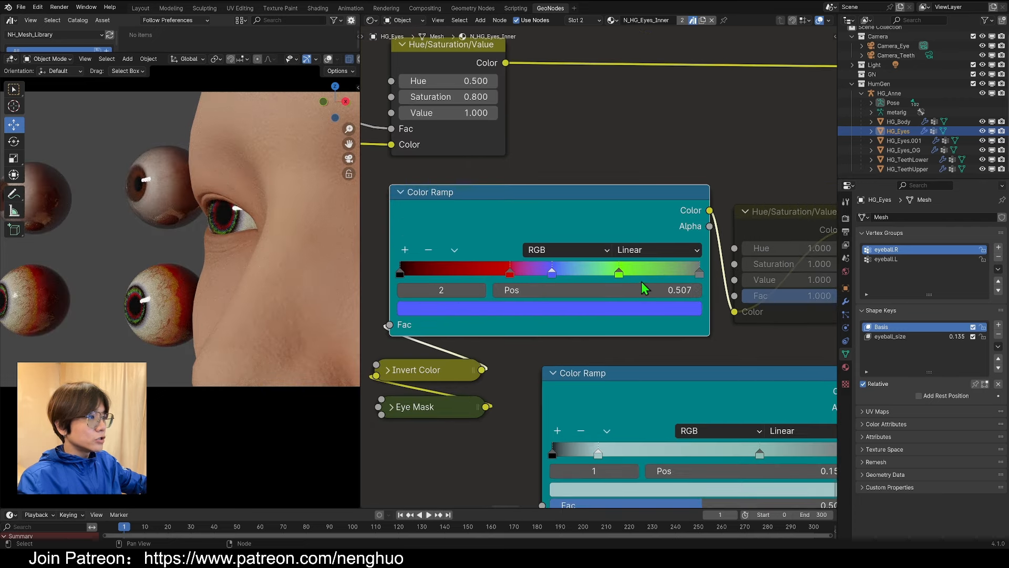
click(621, 273)
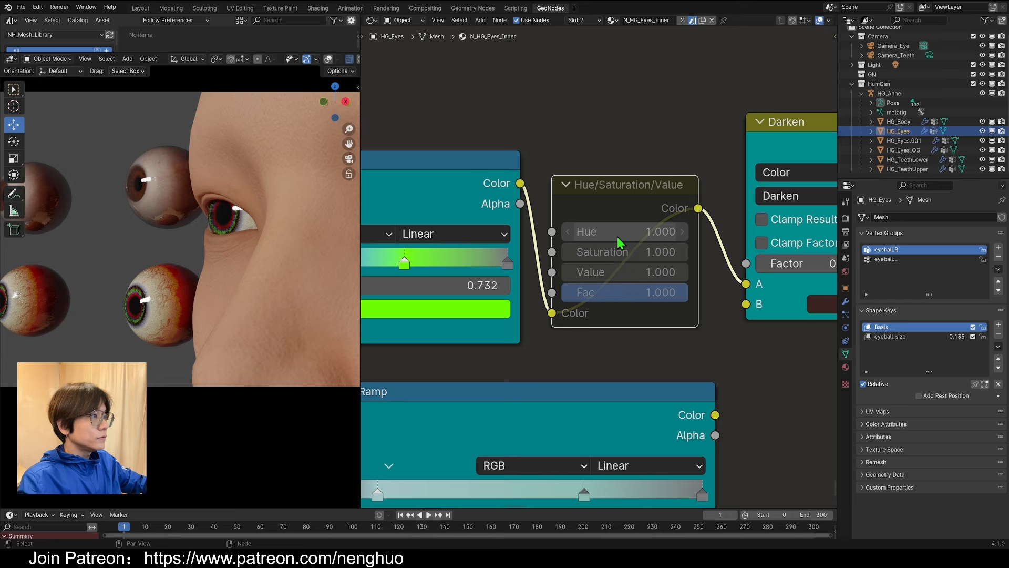
Link the duplicate Color Ramp's color output to the muted Hue/Saturation/Value node, and shift the Darken node slightly away from it.
scroll(646, 330, down, 2)
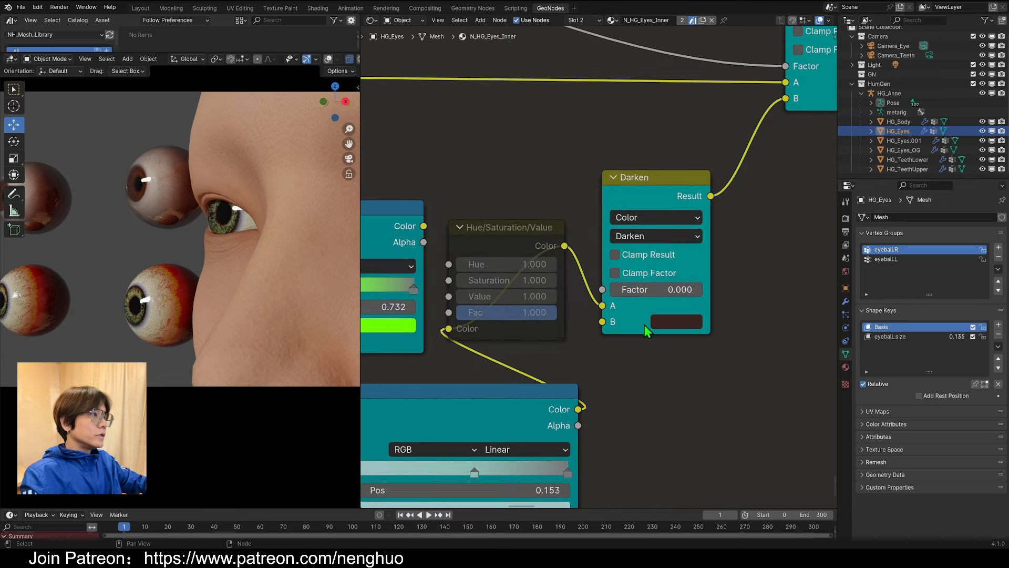
drag(637, 193, 643, 194)
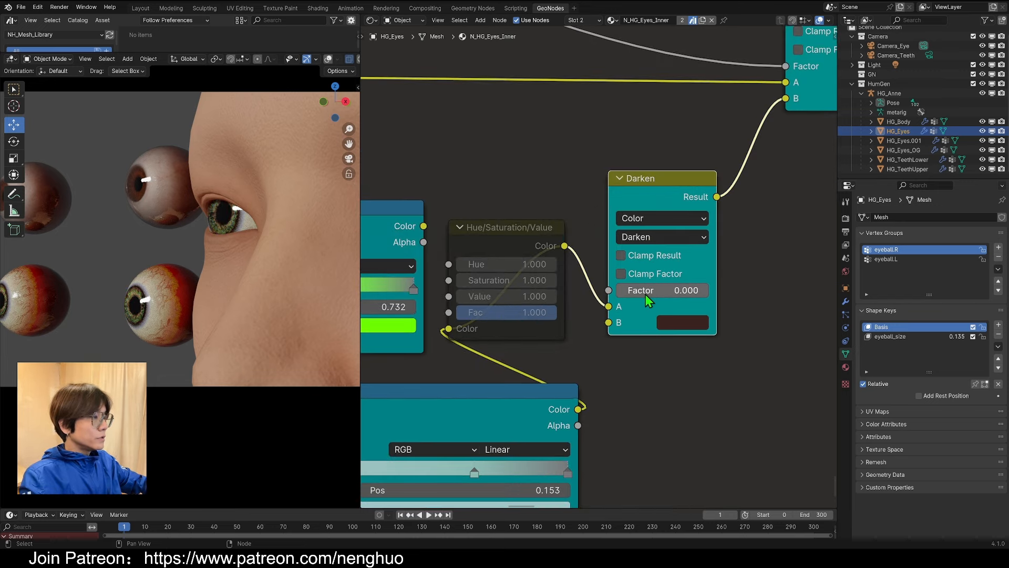
Try a Darken factor of about 0.858 in the Color Tint (BlackPart) frame, and return it to 0.
drag(646, 292, 744, 293)
scroll(245, 226, down, 4)
shift+middle_drag(240, 262, 189, 286)
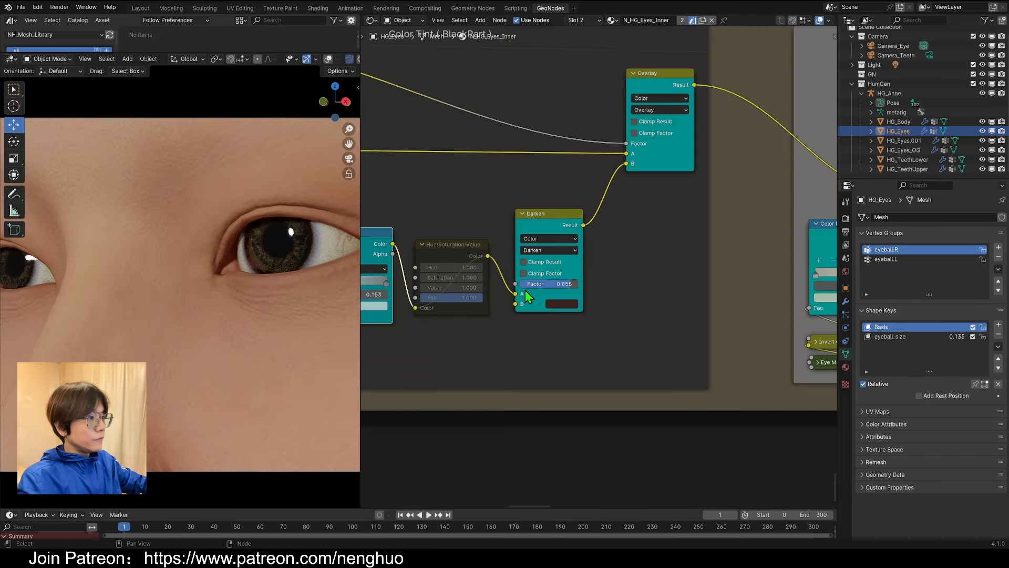
drag(546, 284, 504, 284)
Duplicate the Color Ramp in the Main Color's Color Tint (White Part) frame, and select the original ramp's reddish-brown stop at 0.556.
scroll(625, 228, down, 1)
middle_drag(645, 221, 491, 256)
scroll(605, 282, down, 5)
scroll(733, 274, up, 1)
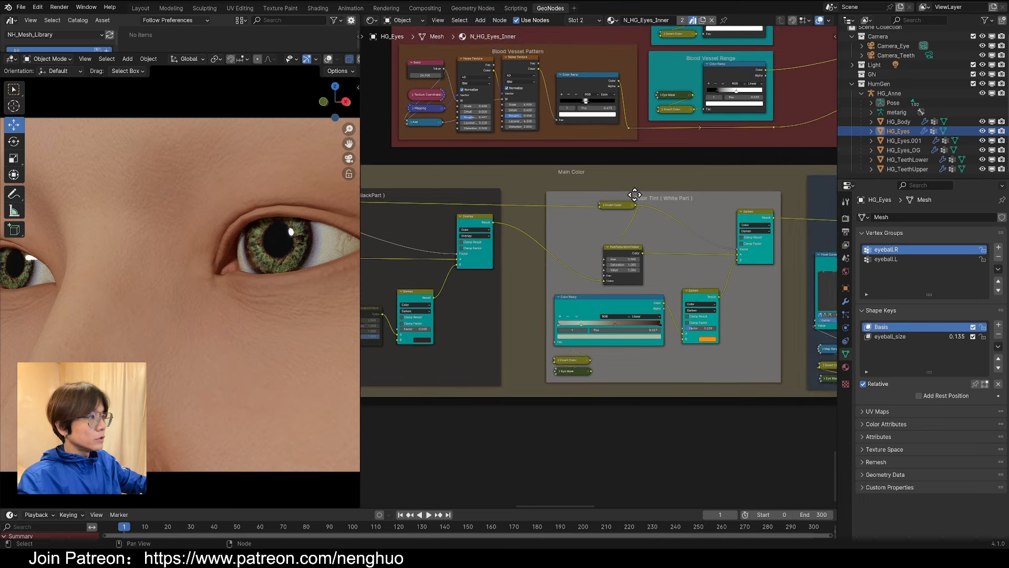
scroll(705, 275, up, 2)
scroll(294, 281, down, 2)
scroll(505, 367, up, 4)
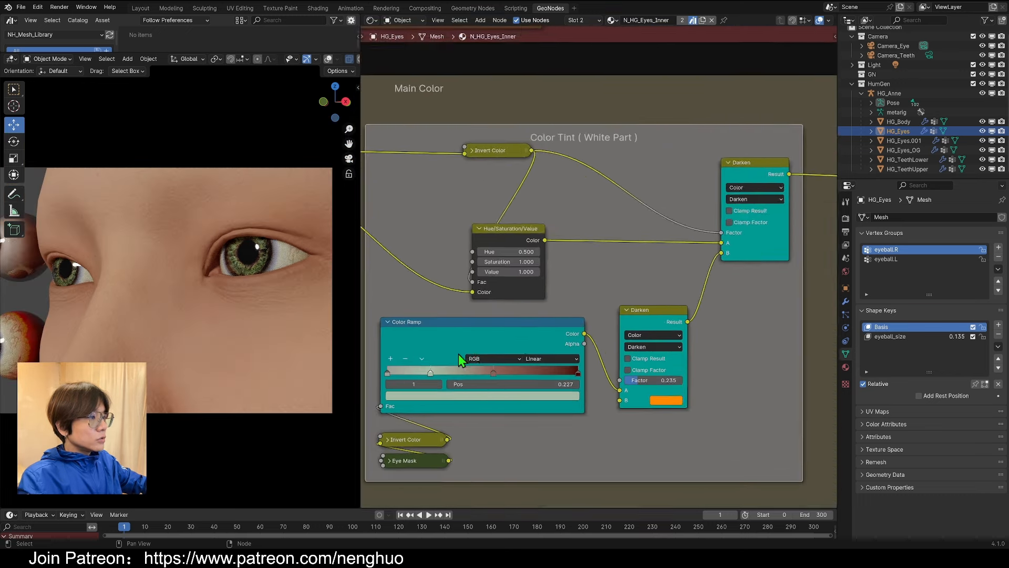
scroll(213, 307, down, 3)
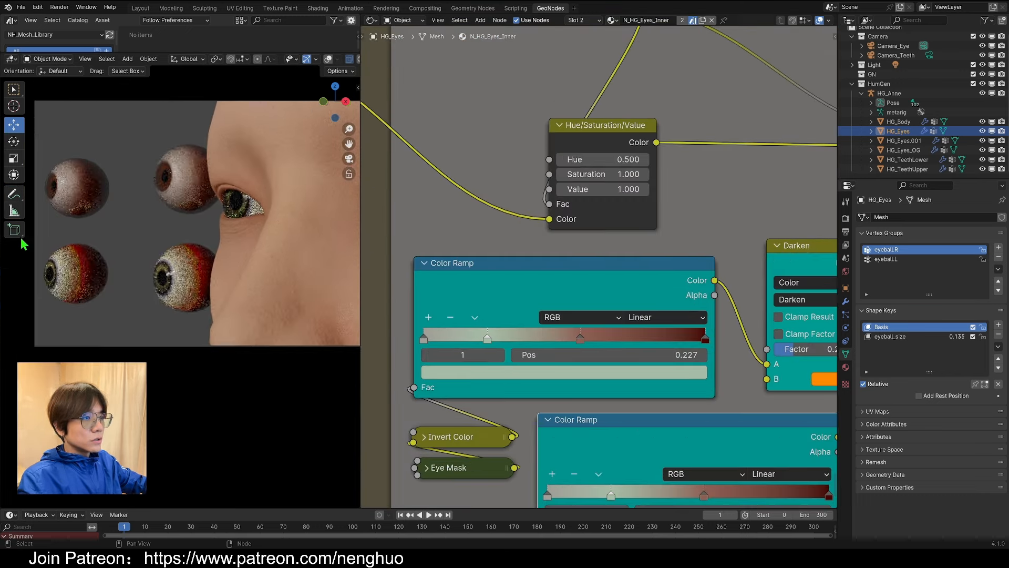
click(500, 371)
click(480, 274)
drag(479, 274, 555, 220)
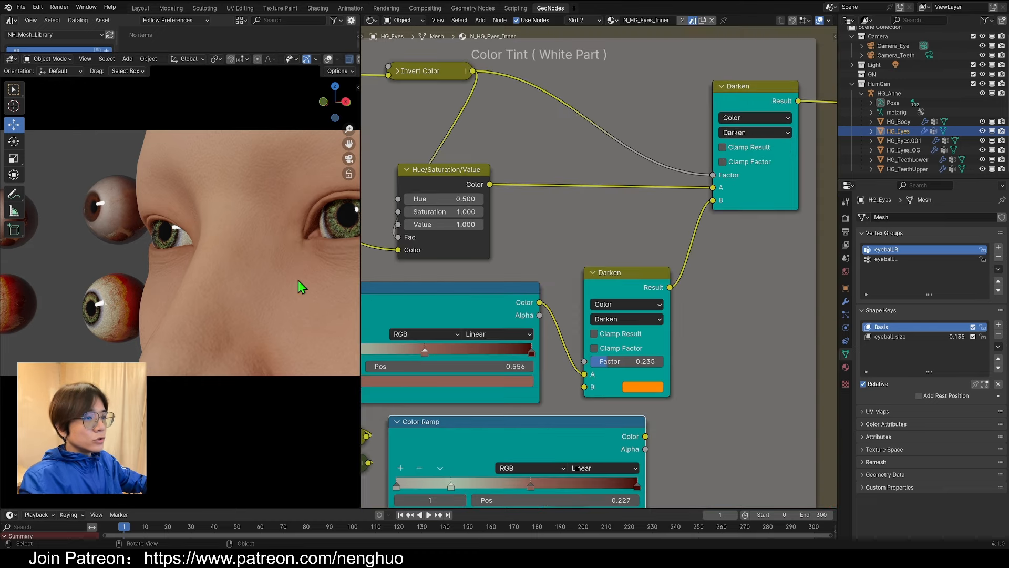
Try raising the factor of the Darken node with the orange color to about 0.527 in Color Tint (White Part).
scroll(289, 248, down, 4)
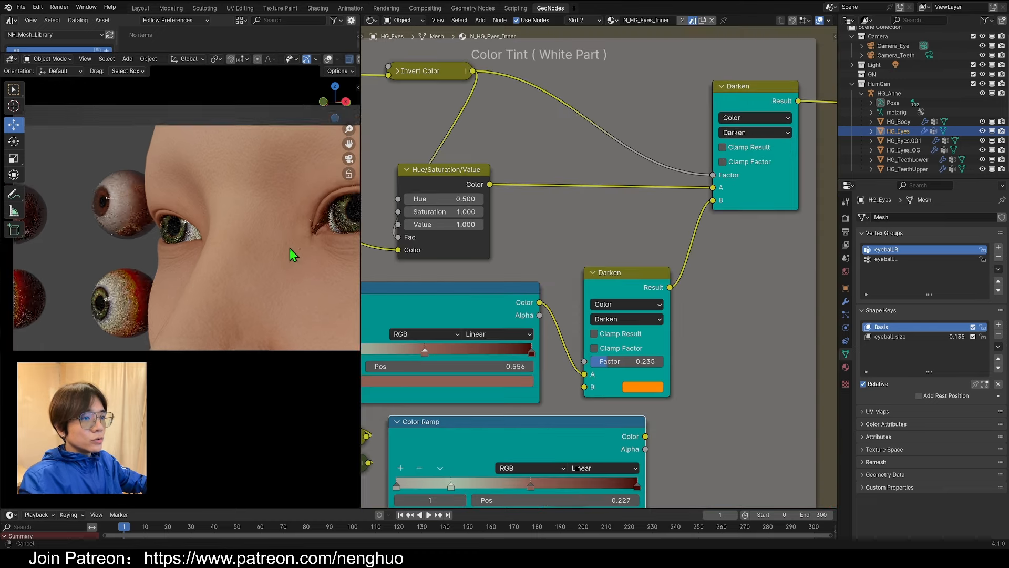
scroll(721, 330, up, 2)
scroll(310, 310, up, 3)
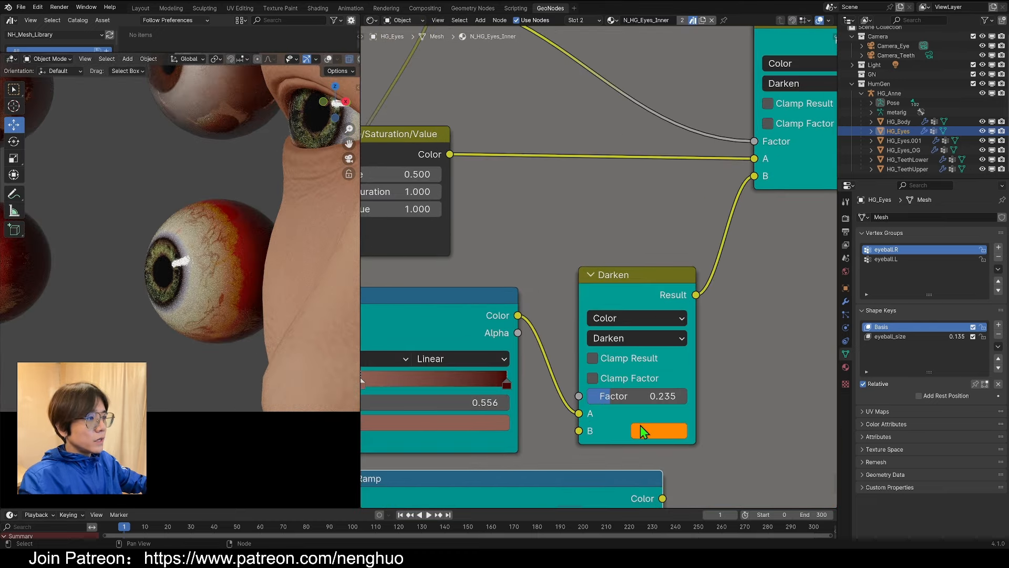
drag(625, 405, 686, 405)
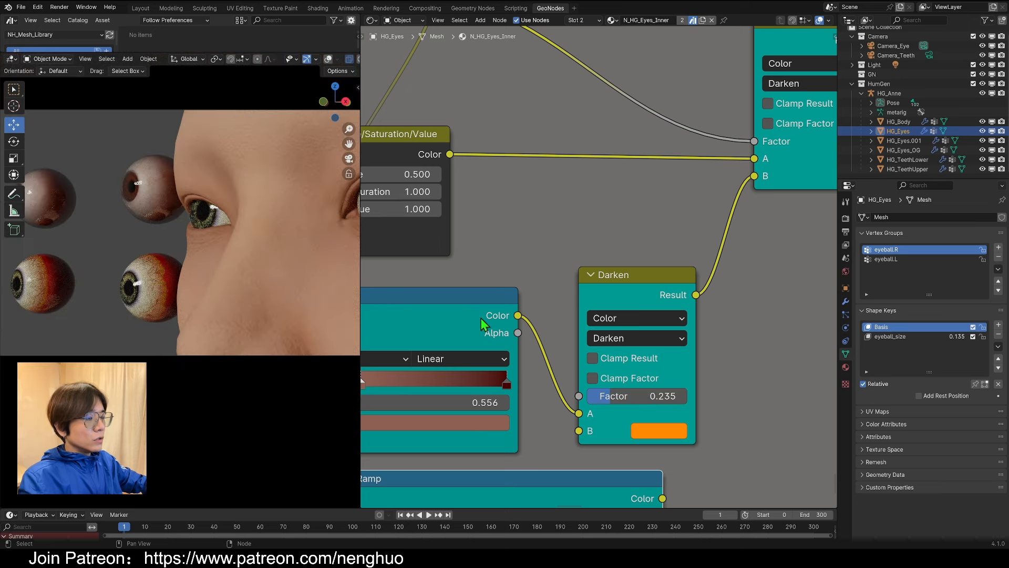
drag(623, 397, 683, 396)
key(Escape)
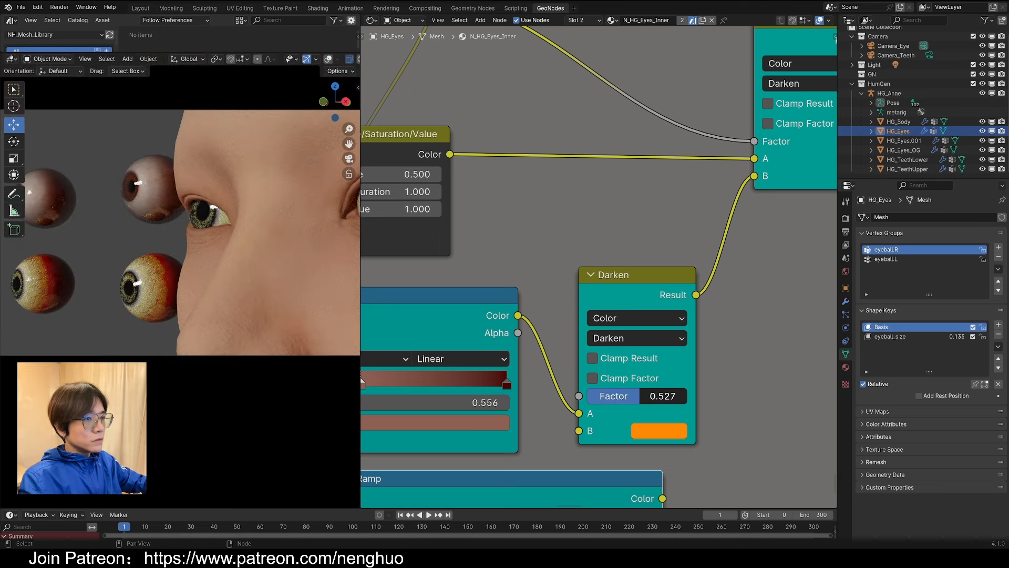
Mute the Darken node in the Dark Ring frame.
scroll(643, 287, down, 5)
drag(606, 190, 605, 187)
scroll(563, 207, down, 1)
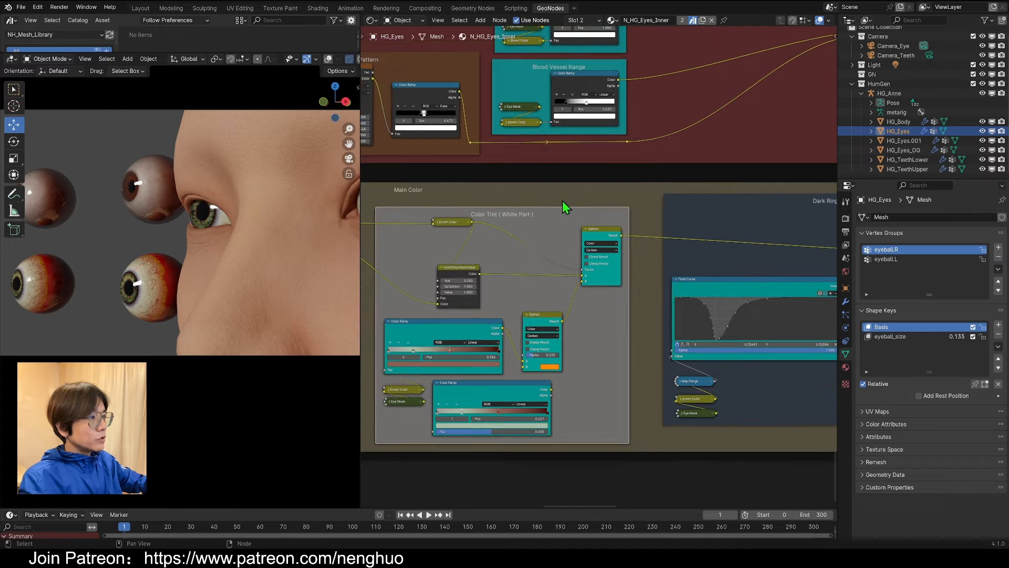
scroll(532, 228, down, 1)
middle_drag(743, 288, 608, 288)
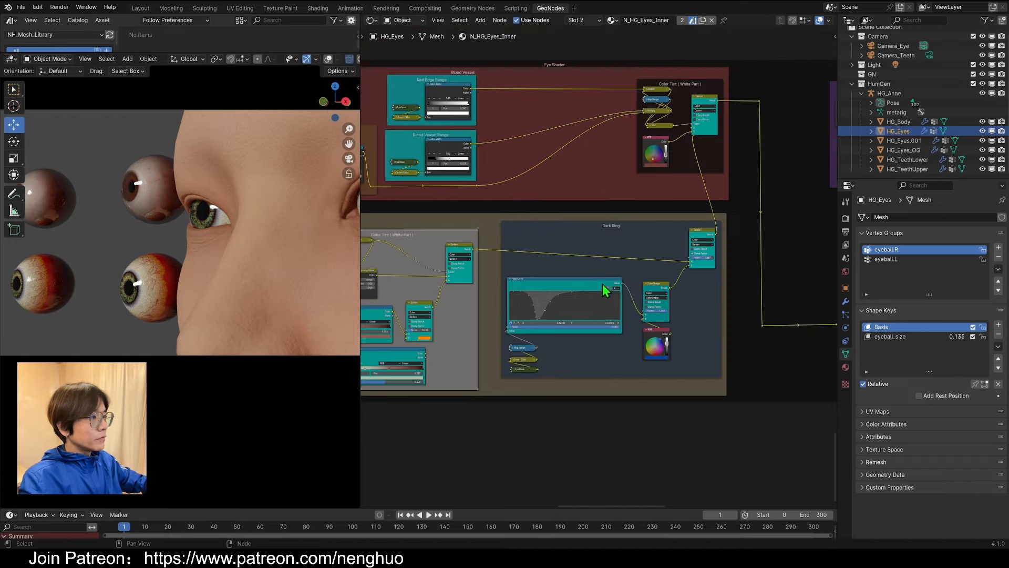
scroll(604, 305, up, 3)
scroll(296, 277, up, 6)
scroll(268, 274, up, 4)
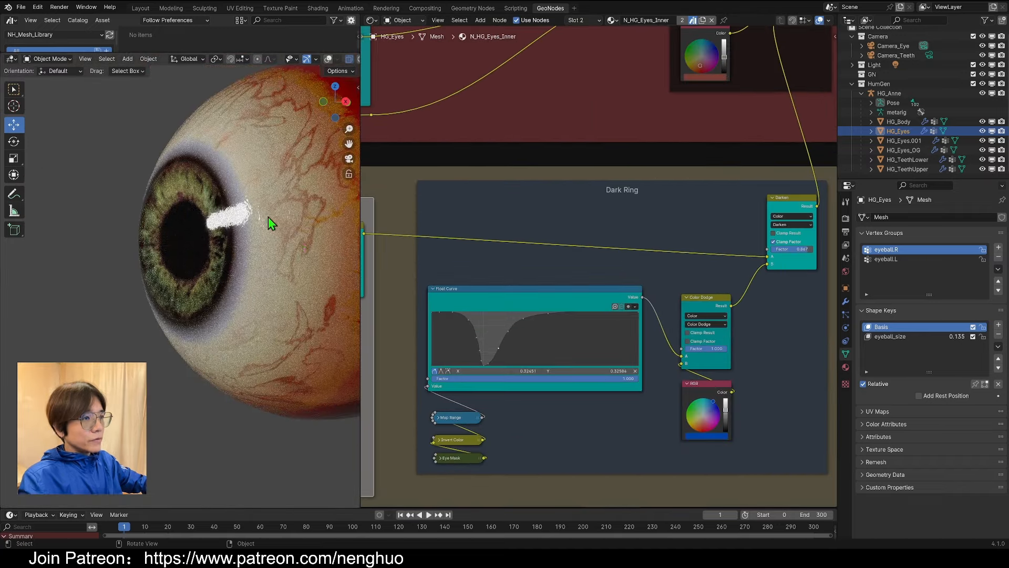
scroll(278, 231, down, 3)
scroll(686, 322, up, 1)
middle_drag(739, 263, 606, 288)
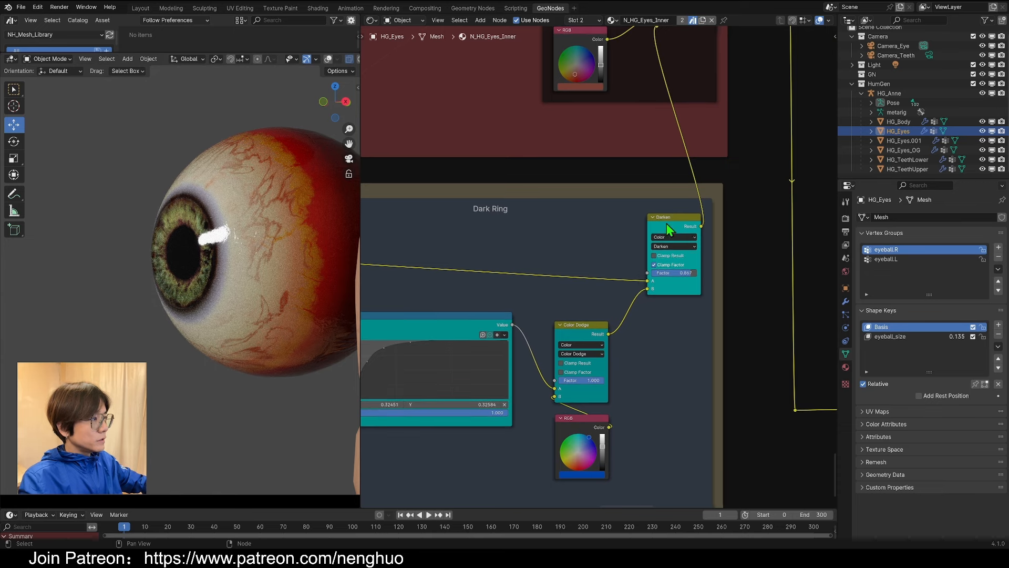
drag(667, 226, 667, 220)
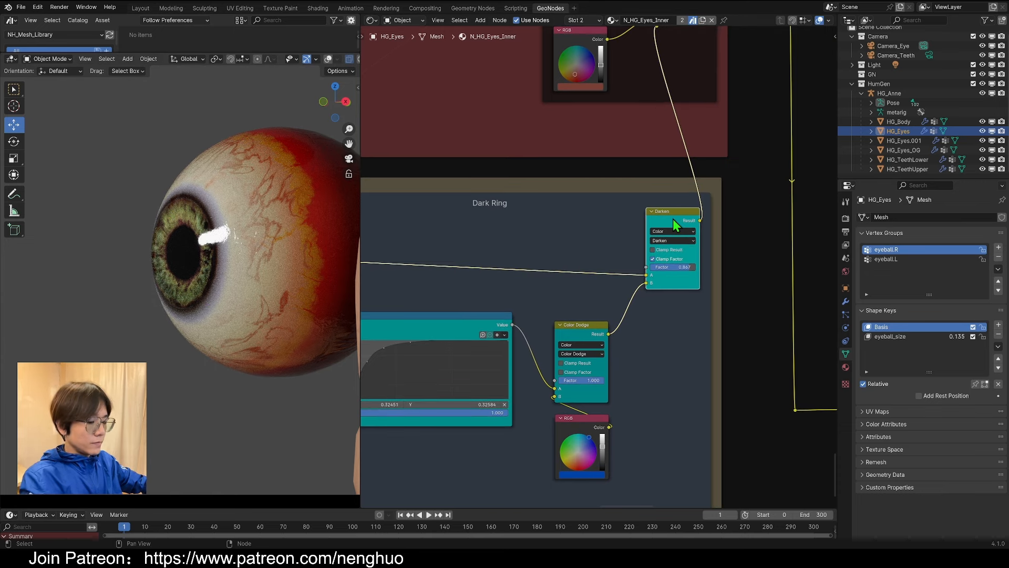
key(m)
Compare the iris edge of the green procedural eye without its dark ring against the brown-iris eye.
scroll(244, 242, up, 3)
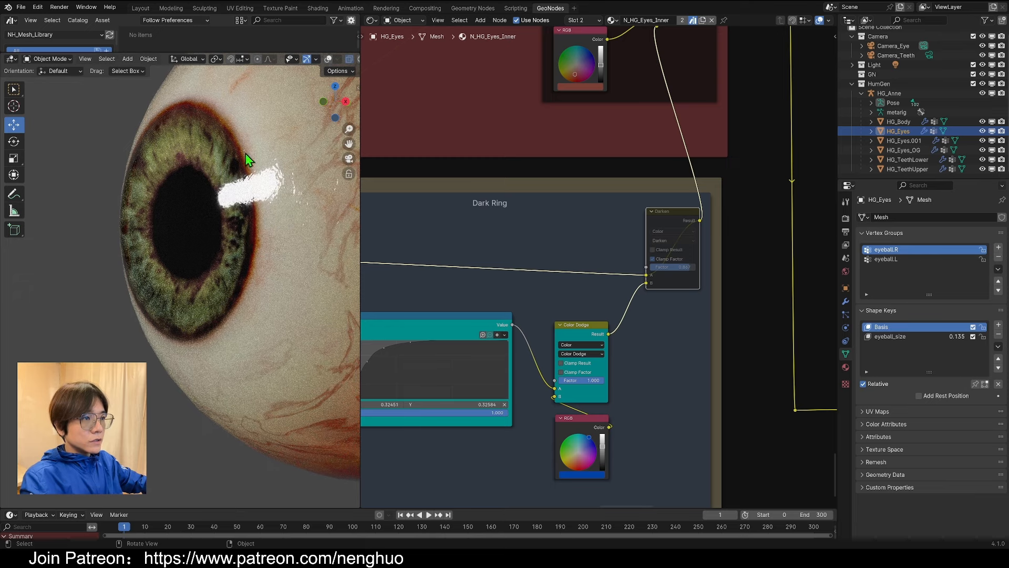
scroll(211, 281, down, 6)
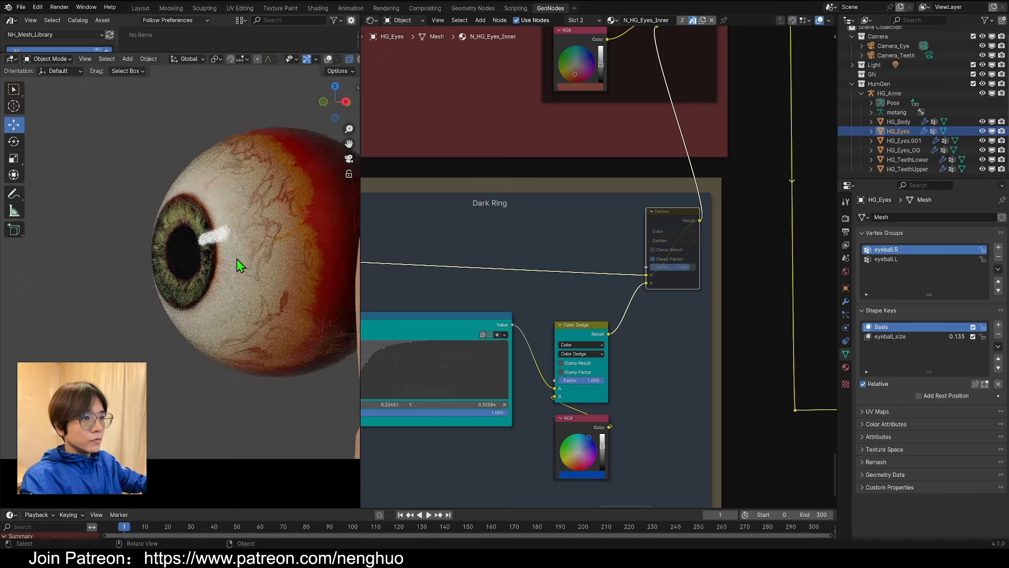
scroll(268, 215, up, 4)
shift+middle_drag(305, 174, 166, 295)
scroll(184, 277, up, 3)
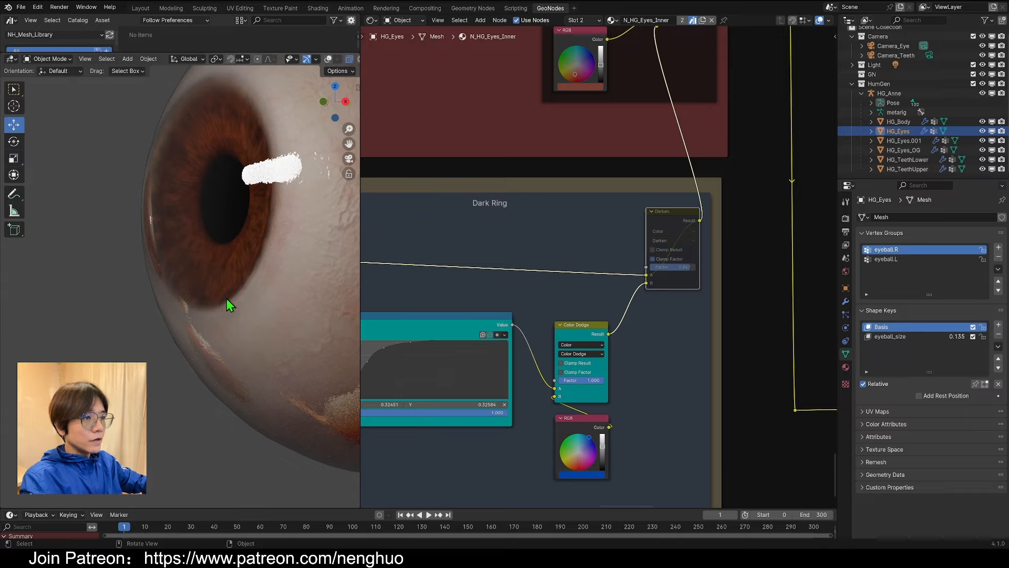
scroll(164, 223, down, 6)
scroll(263, 276, up, 4)
shift+middle_drag(227, 281, 205, 209)
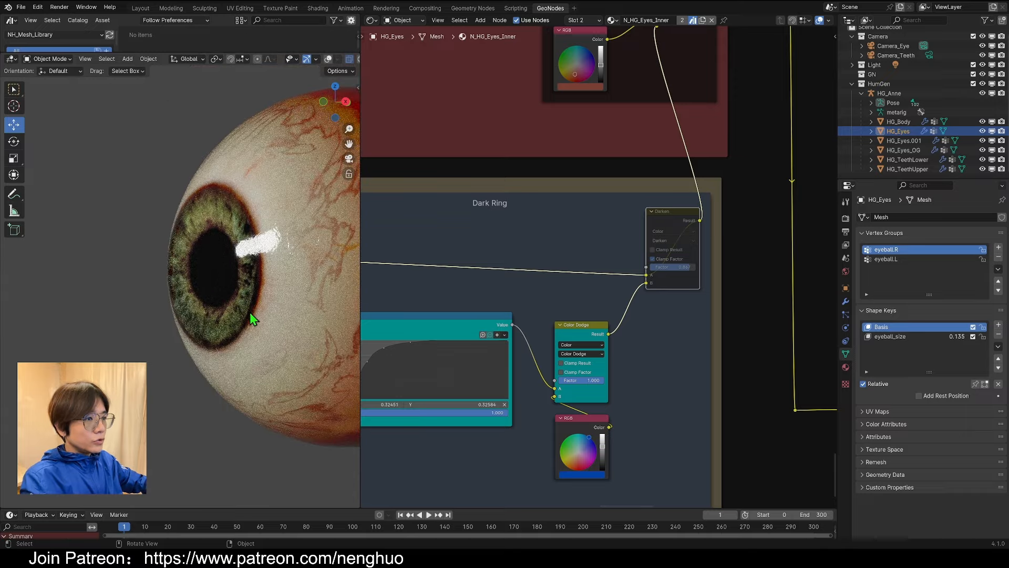
Try brightening the last stop of the Color Ramp in the Color Tint (BlackPart) frame.
scroll(436, 299, down, 6)
middle_drag(478, 295, 534, 267)
scroll(523, 319, up, 5)
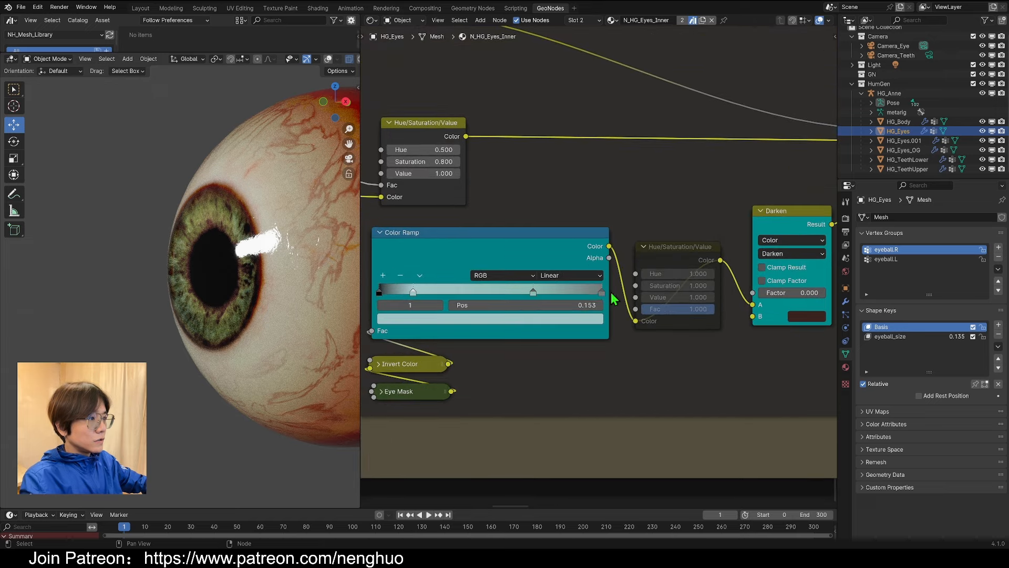
click(602, 293)
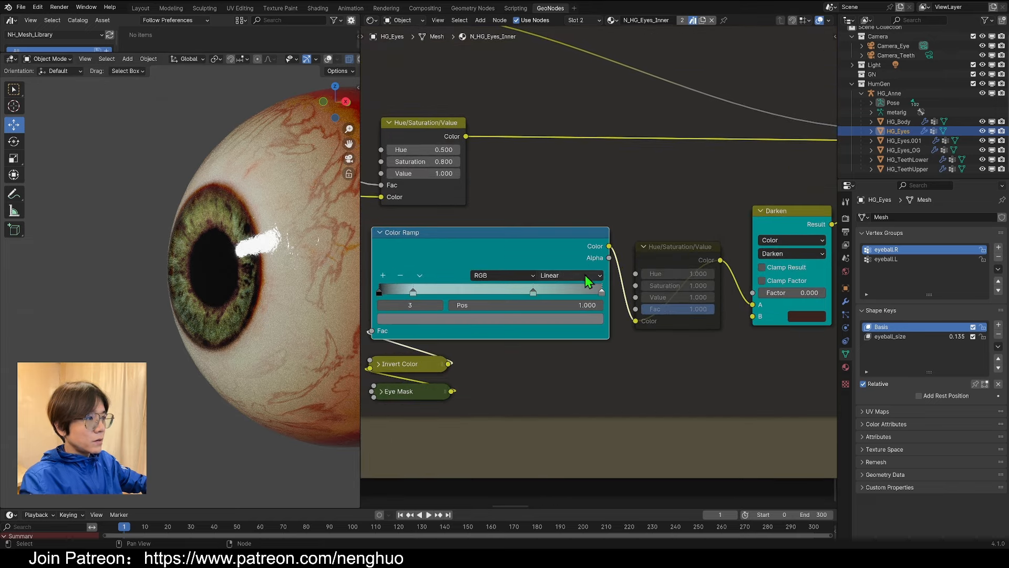
click(578, 318)
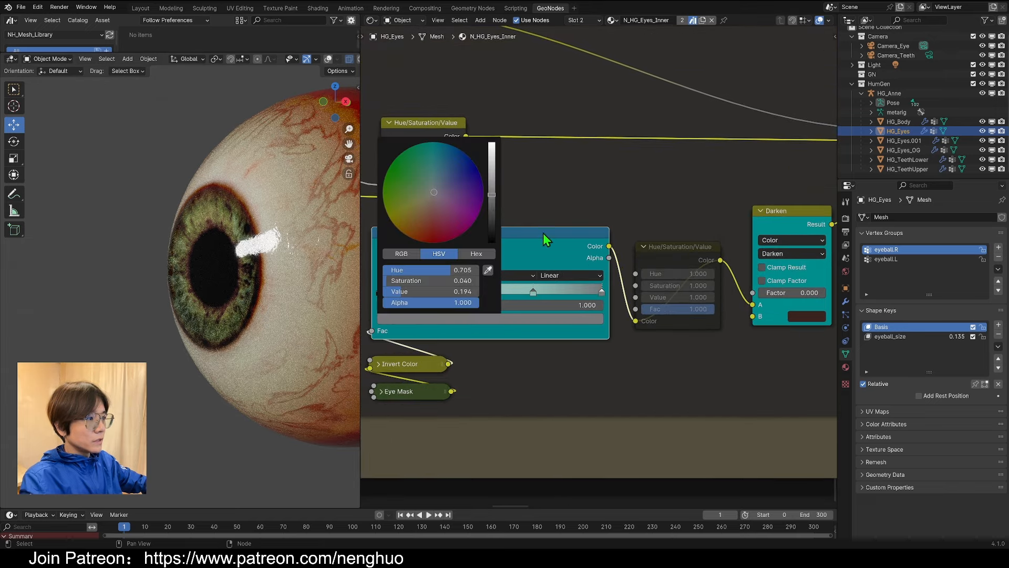
mouse_move(492, 201)
mouse_down()
mouse_move(492, 142)
mouse_move(492, 184)
mouse_up()
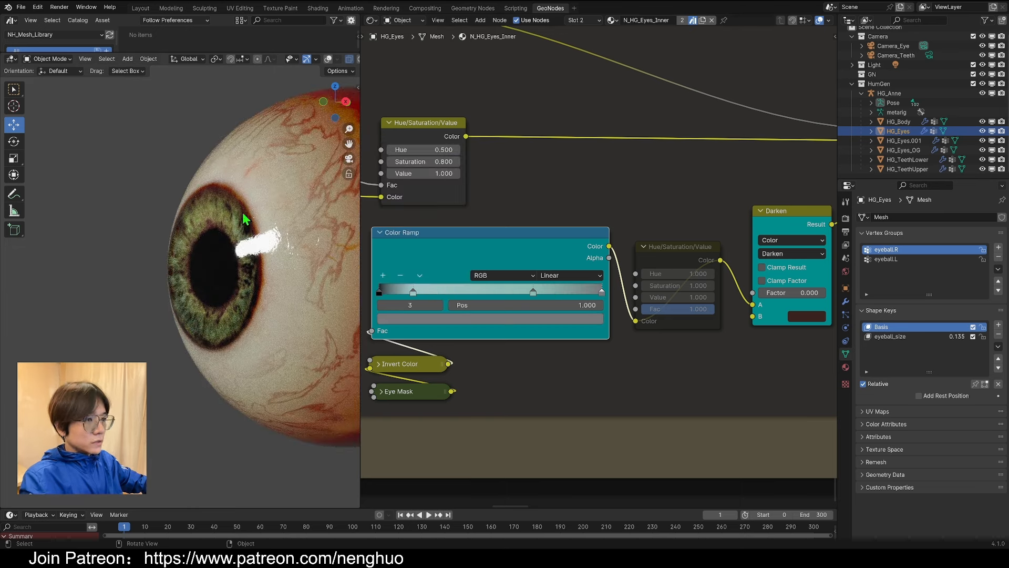
Unmute the Darken node in the Dark Ring frame and inspect the iris edge up close.
scroll(752, 256, down, 10)
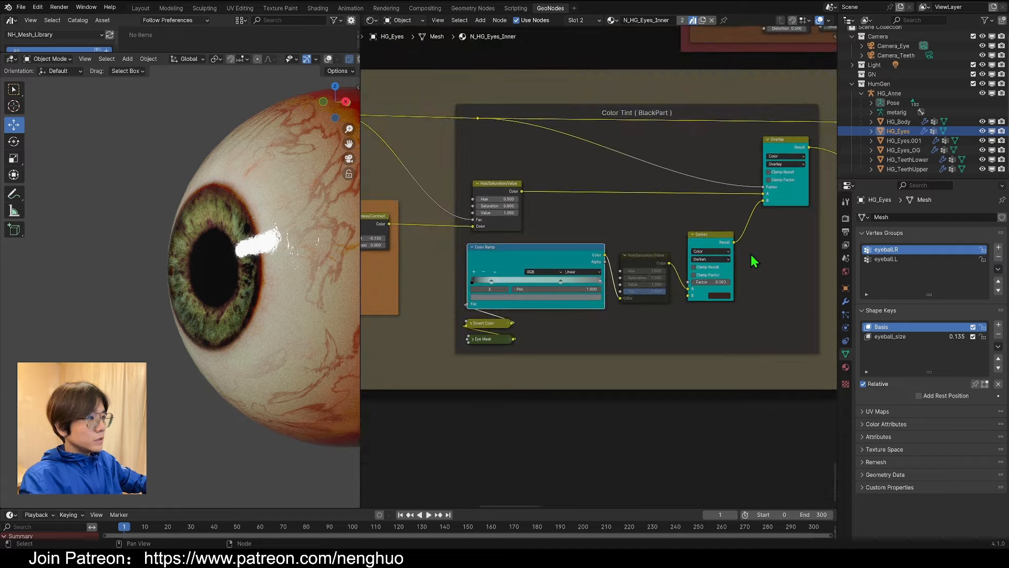
middle_drag(752, 256, 561, 311)
scroll(561, 310, up, 6)
click(749, 206)
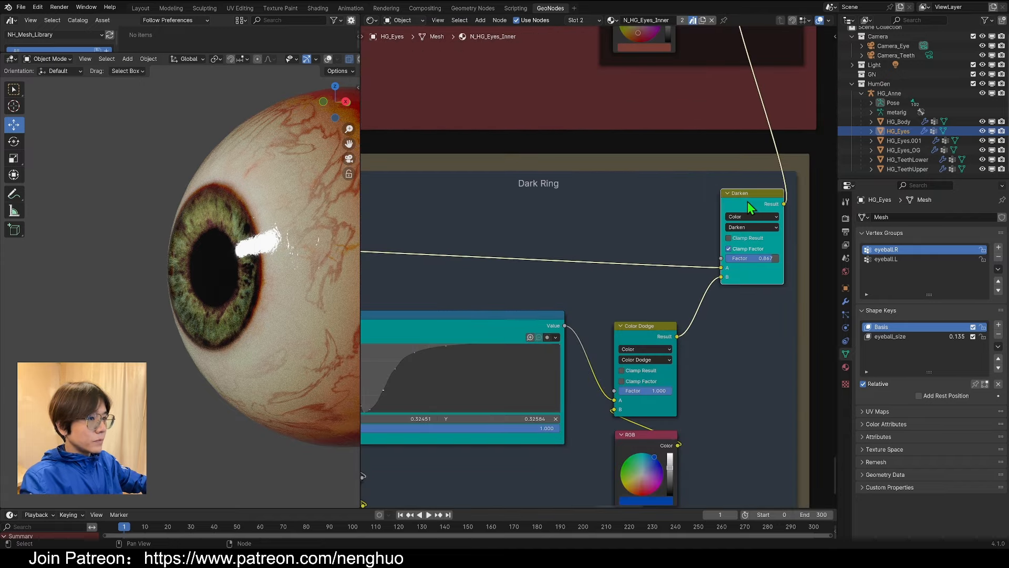
scroll(263, 219, up, 3)
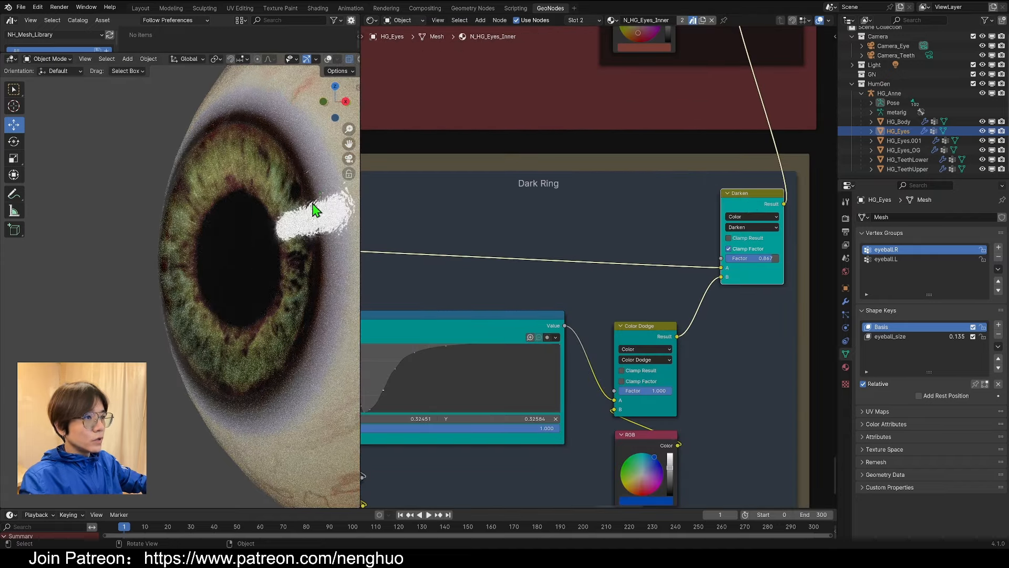
scroll(326, 255, down, 2)
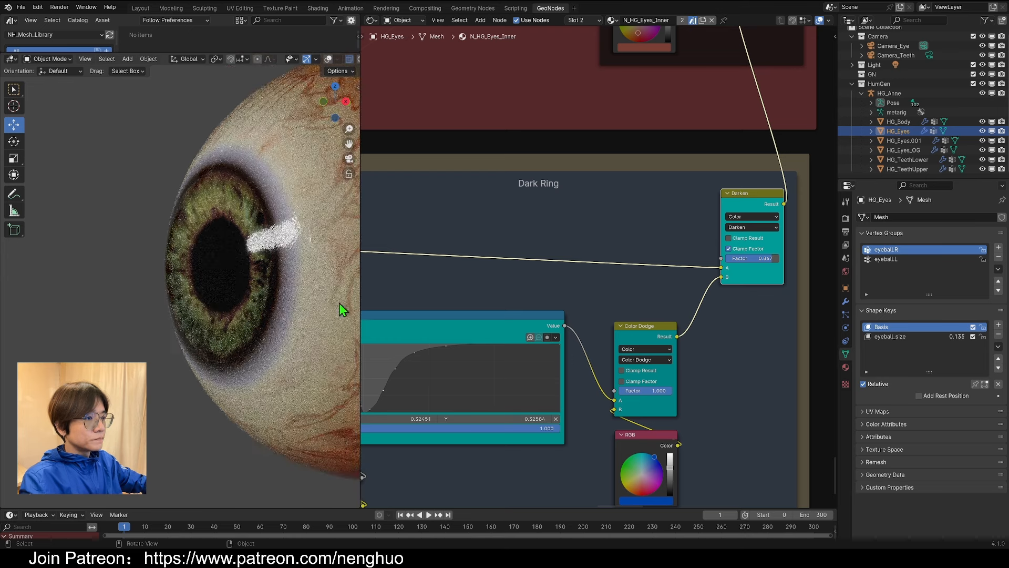
Move the point on the rising side of the Dark Ring Float Curve's dip to X 0.31450, Y 0.38140.
middle_drag(611, 314, 792, 165)
scroll(547, 240, up, 3)
scroll(593, 269, down, 4)
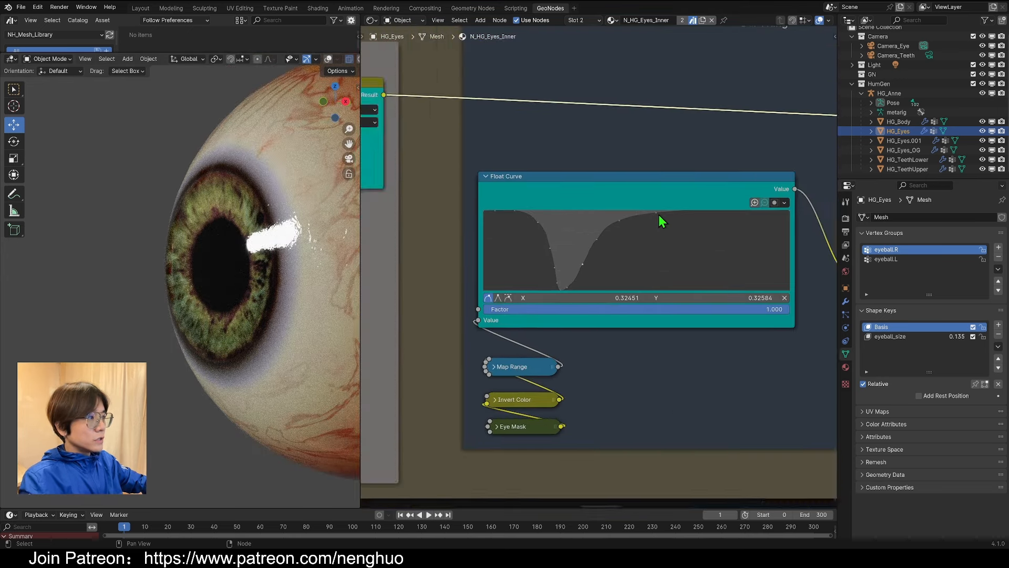
middle_drag(658, 216, 604, 236)
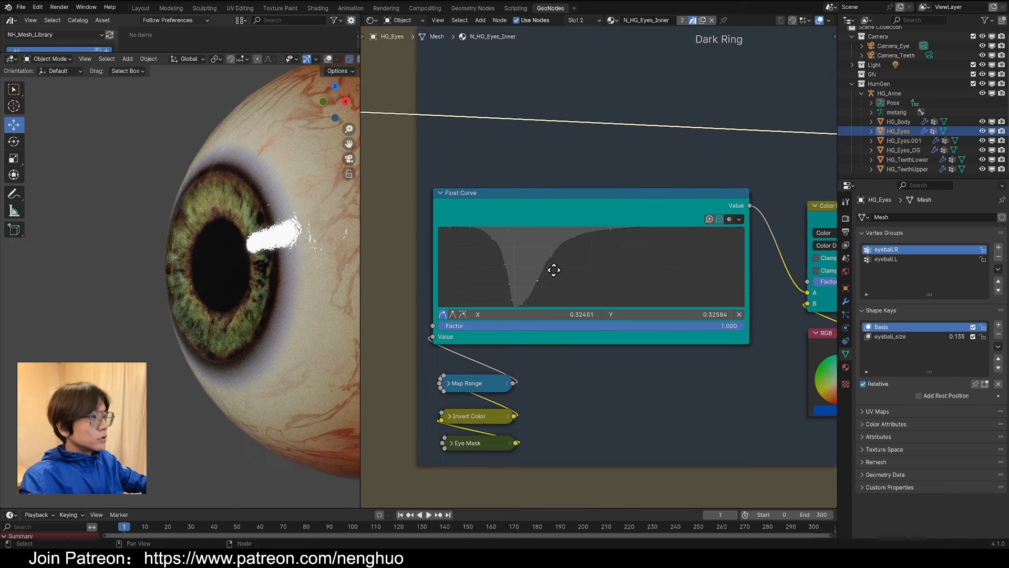
scroll(599, 270, up, 2)
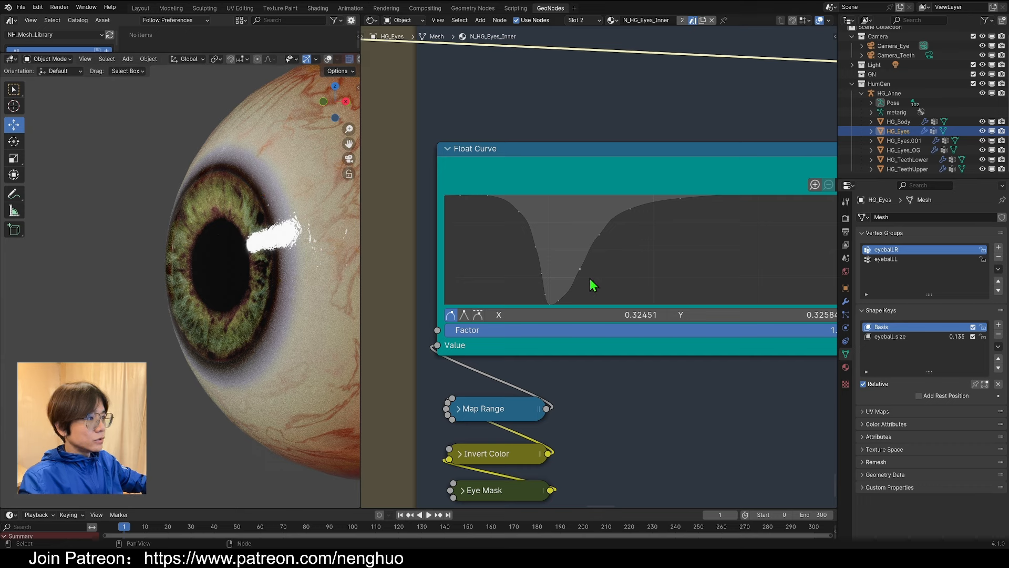
mouse_move(577, 272)
mouse_down()
mouse_move(564, 258)
mouse_move(577, 267)
mouse_up()
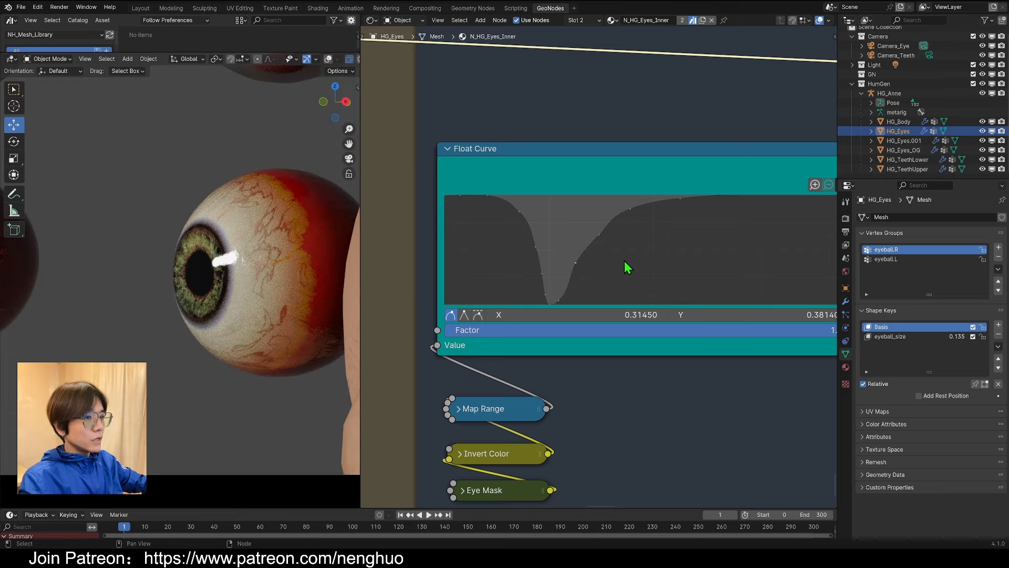
Try raising the Dark Ring Darken node's factor to 1.000 while viewing the iris up close.
scroll(625, 265, down, 3)
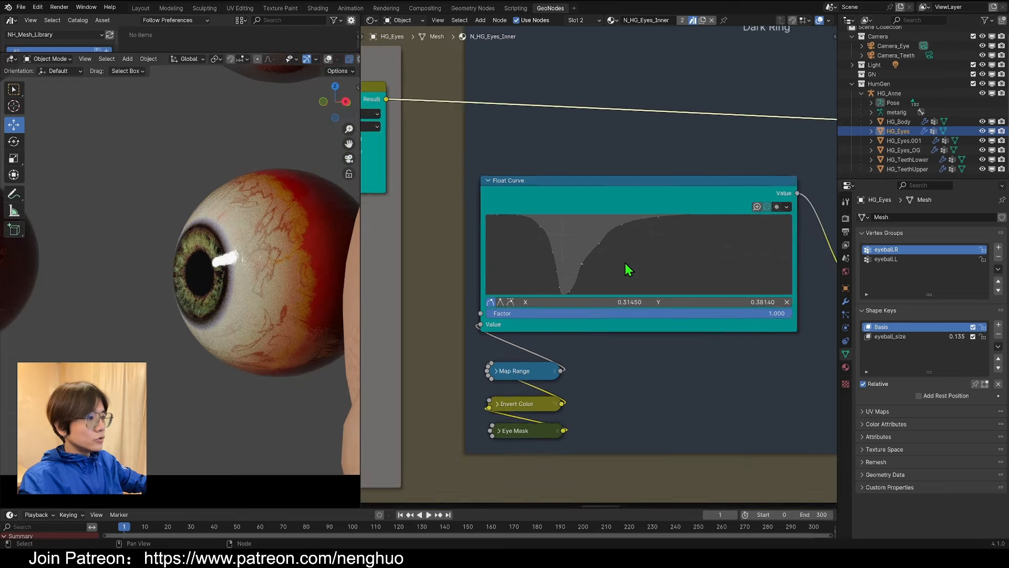
scroll(632, 361, up, 4)
scroll(231, 313, up, 8)
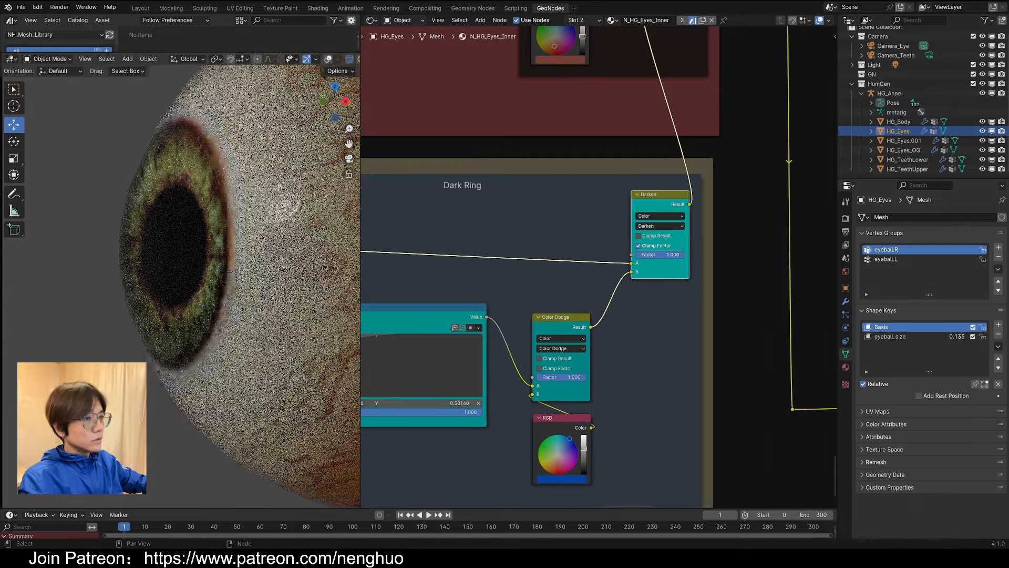
drag(673, 255, 673, 254)
right_click(664, 254)
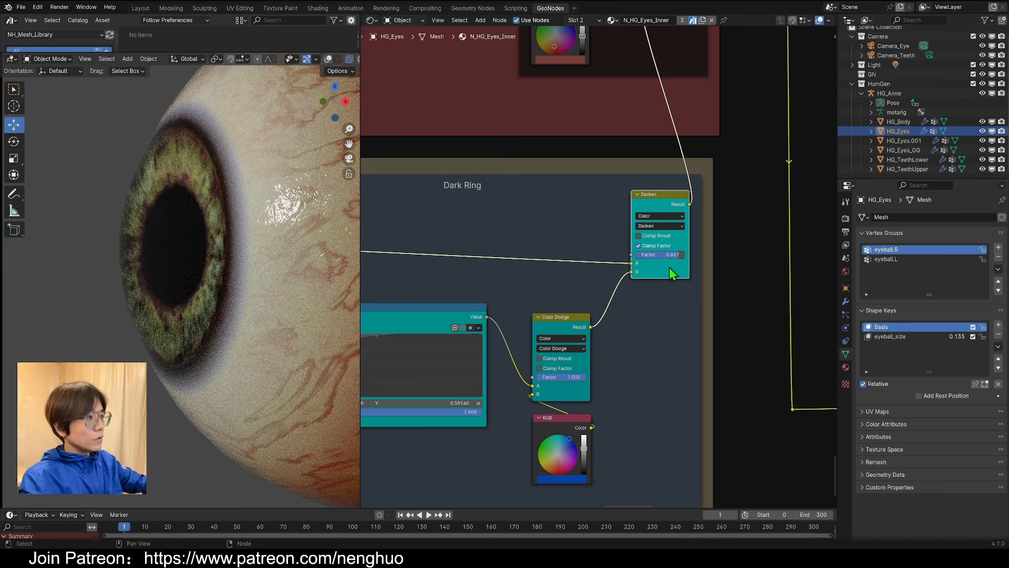
Mute and unmute the Darken node in the Color Tint (White Part) frame to compare the eyeball with and without its blood vessels.
scroll(679, 256, down, 2)
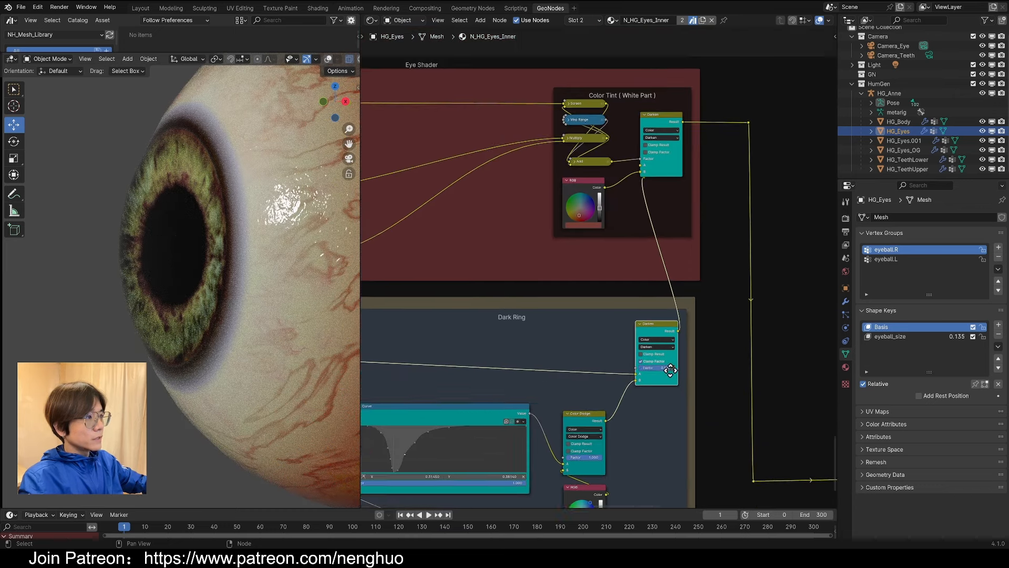
middle_drag(680, 257, 734, 266)
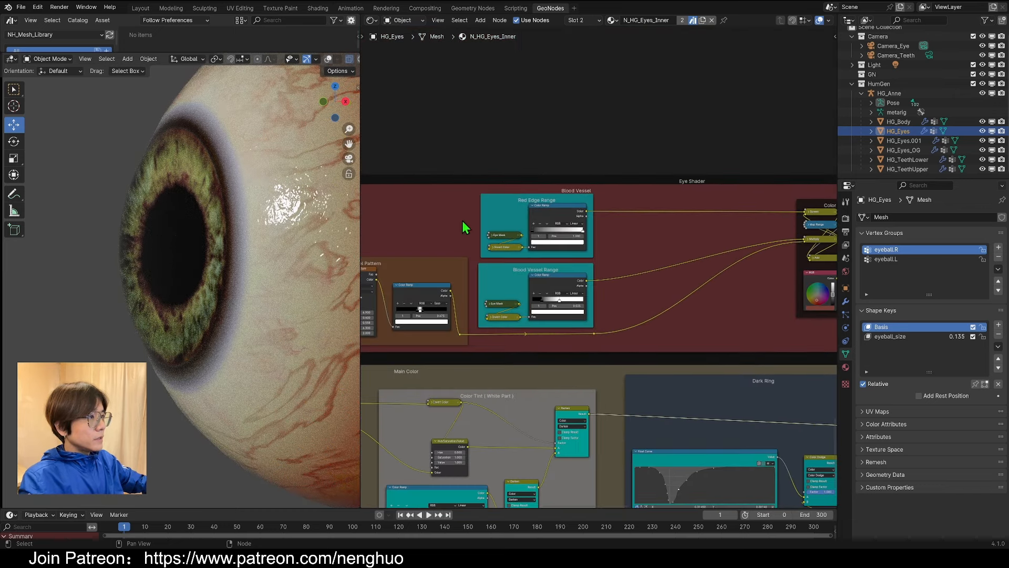
scroll(593, 223, up, 4)
middle_drag(536, 268, 497, 234)
scroll(562, 243, up, 5)
scroll(579, 267, down, 4)
middle_drag(722, 273, 604, 333)
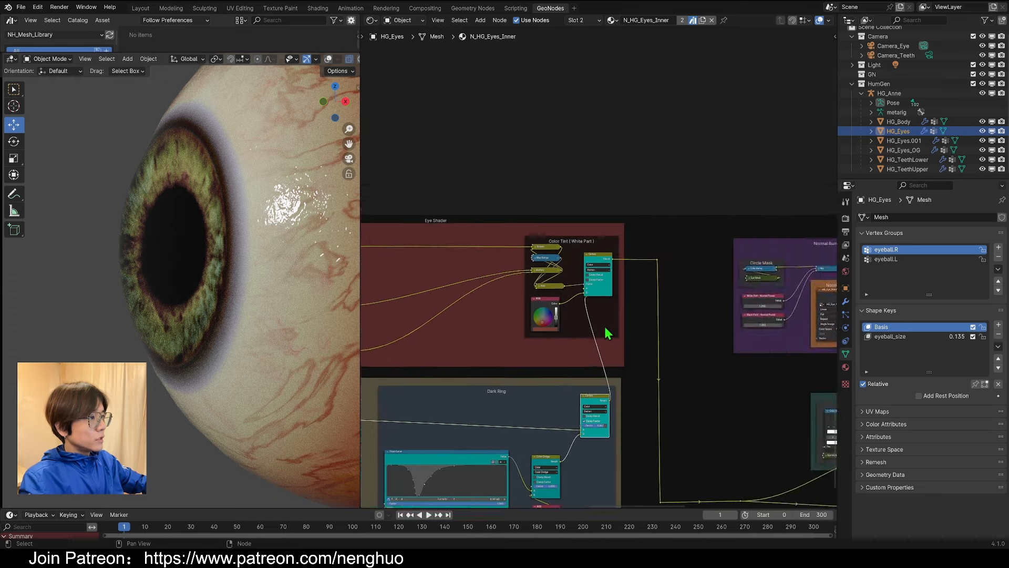
scroll(602, 268, up, 4)
scroll(187, 255, down, 3)
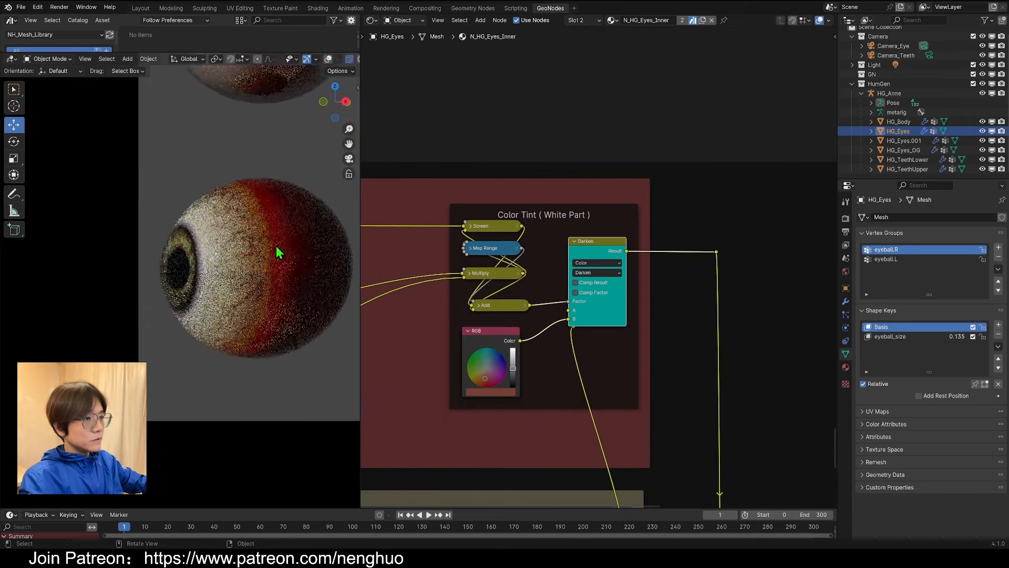
middle_drag(279, 252, 205, 212)
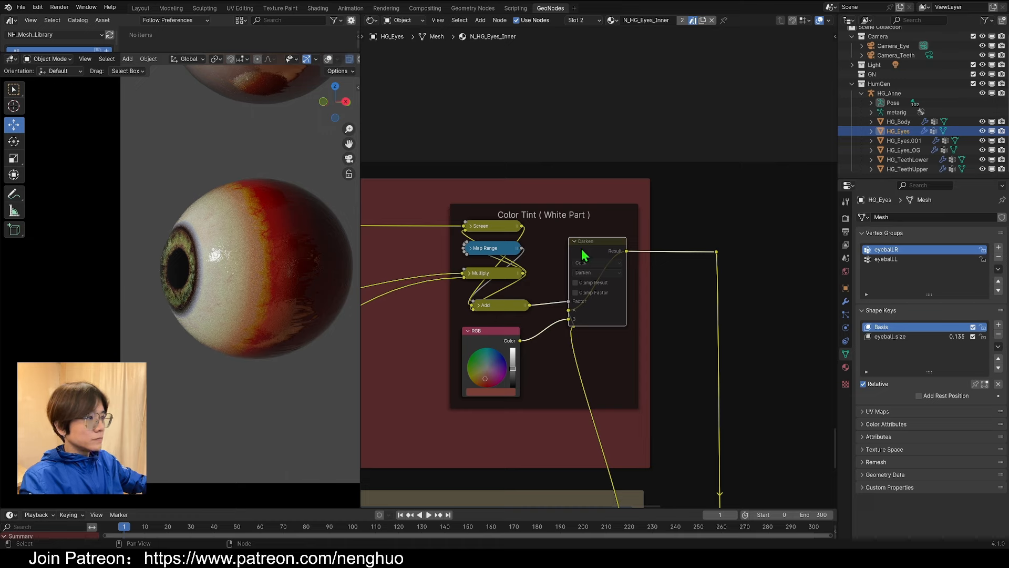
key(m)
Try the white stop of the Red Edge Range Color Ramp at 0.089 and settle it at 0.717.
scroll(521, 363, up, 4)
middle_drag(521, 364, 719, 360)
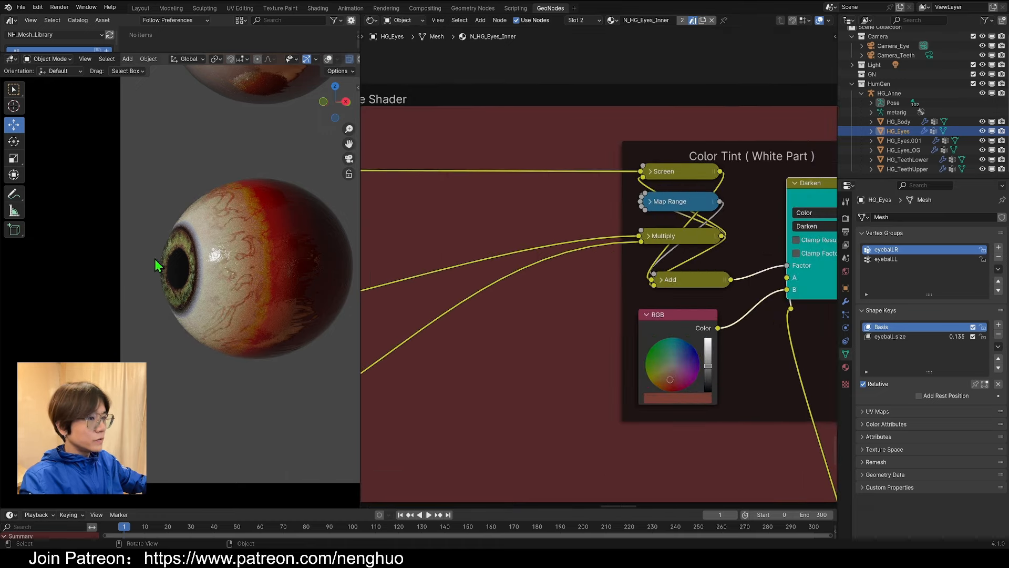
scroll(609, 356, down, 4)
middle_drag(399, 354, 789, 330)
scroll(723, 328, up, 8)
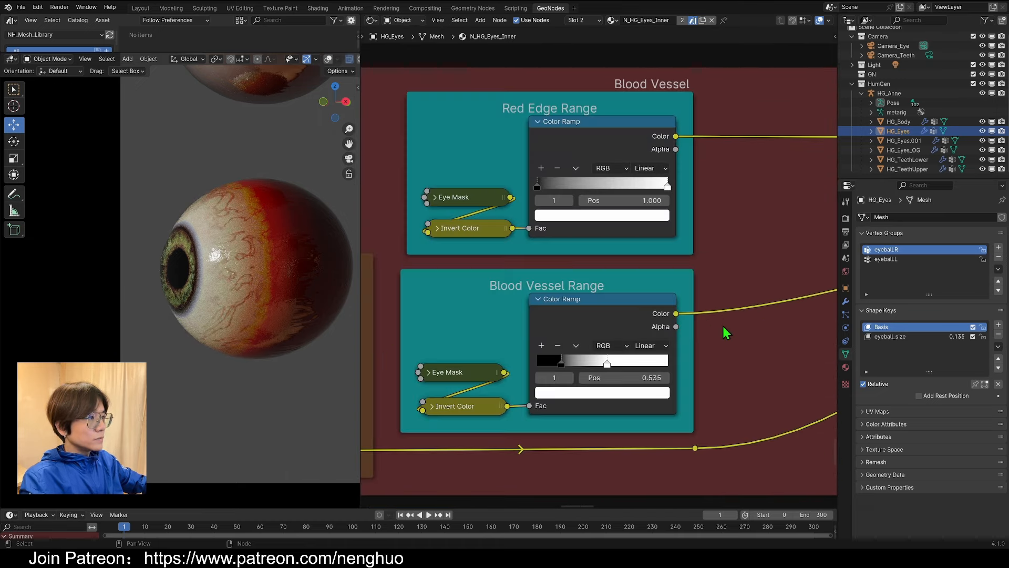
scroll(637, 307, up, 4)
scroll(635, 300, down, 8)
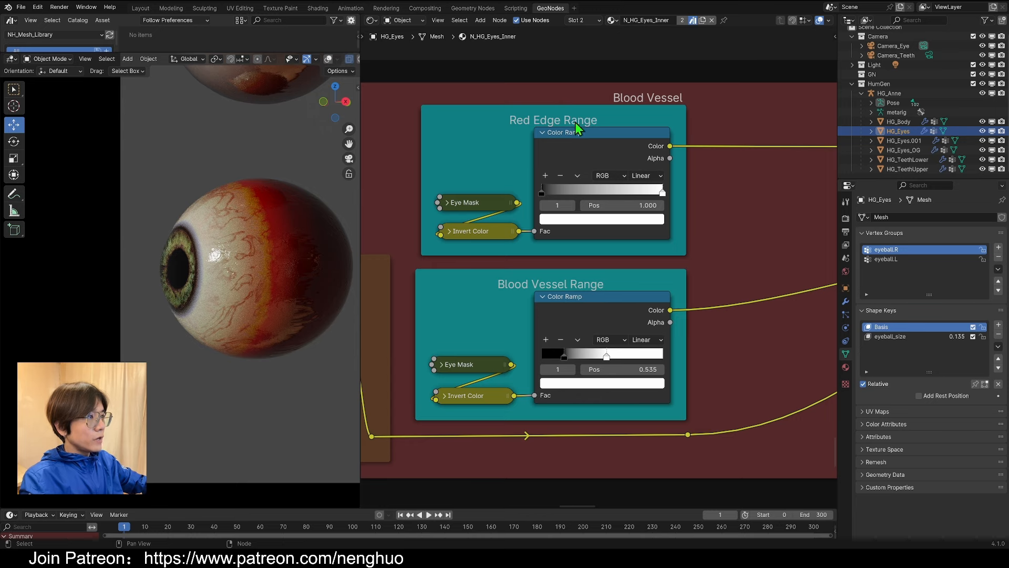
scroll(573, 293, up, 3)
middle_drag(577, 168, 569, 200)
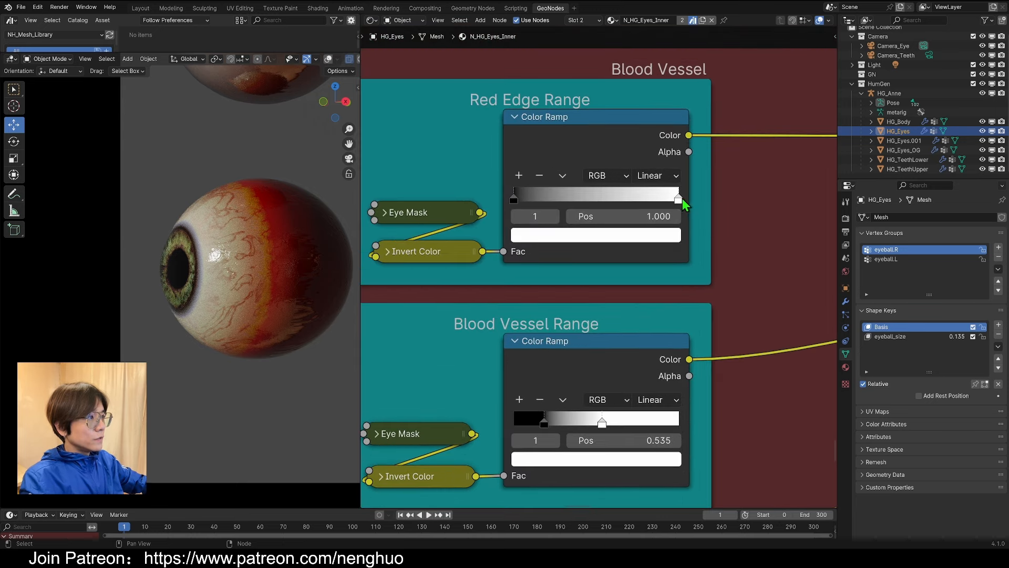
drag(678, 198, 525, 207)
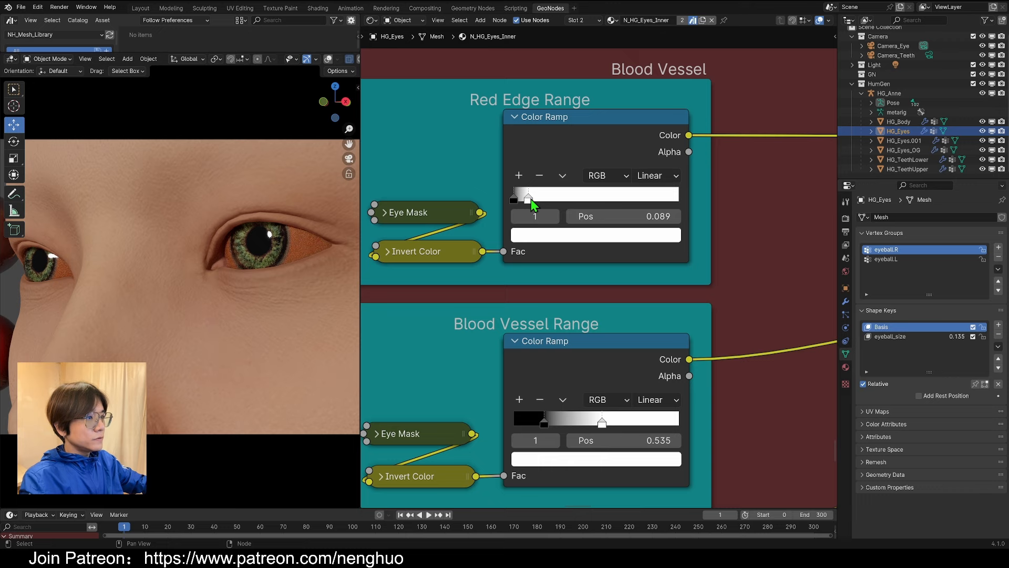
drag(530, 200, 651, 201)
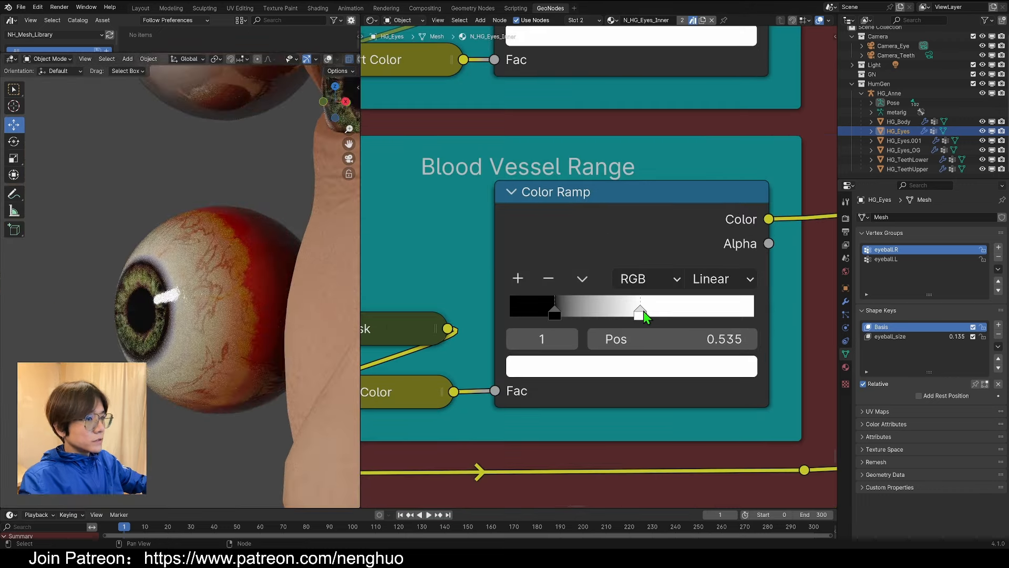
Reposition both stops of the Blood Vessel Range Color Ramp, with the black stop at 0.106.
drag(639, 312, 559, 316)
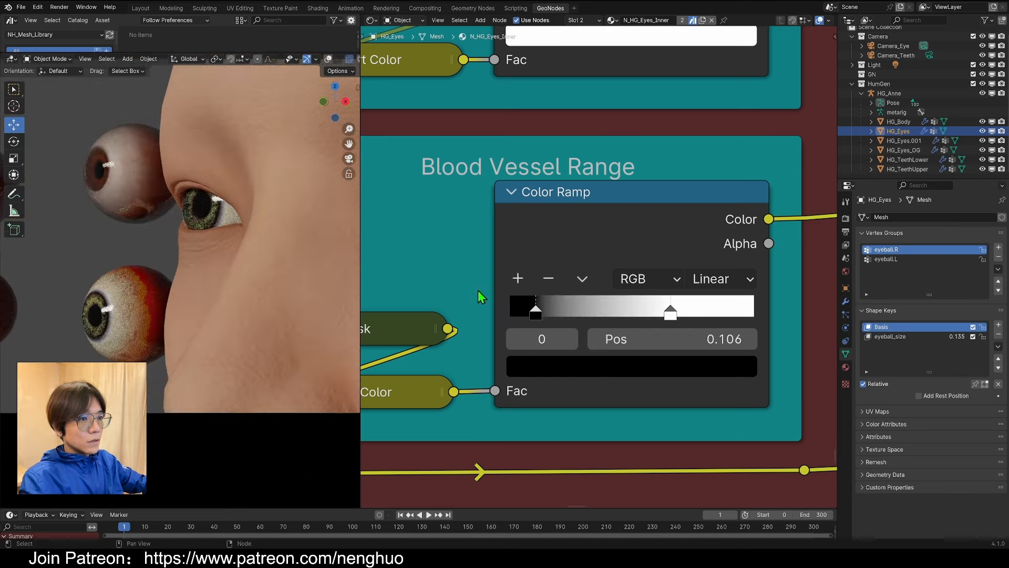
scroll(497, 289, down, 2)
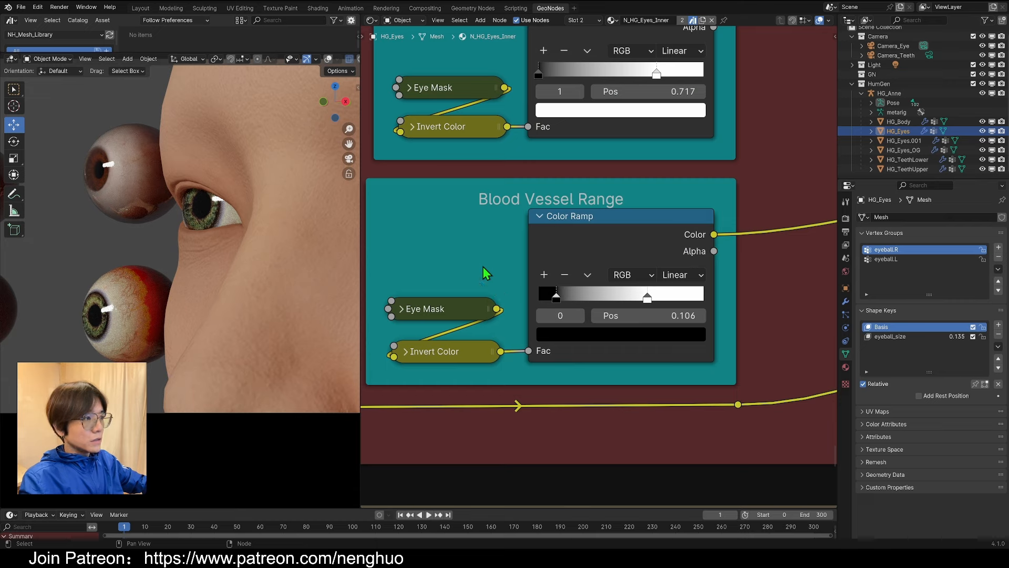
Try other Seed values for the Blood Vessel Pattern noise while viewing the eye up close.
middle_drag(484, 275, 655, 288)
scroll(656, 288, down, 5)
scroll(630, 294, up, 3)
middle_drag(453, 266, 622, 261)
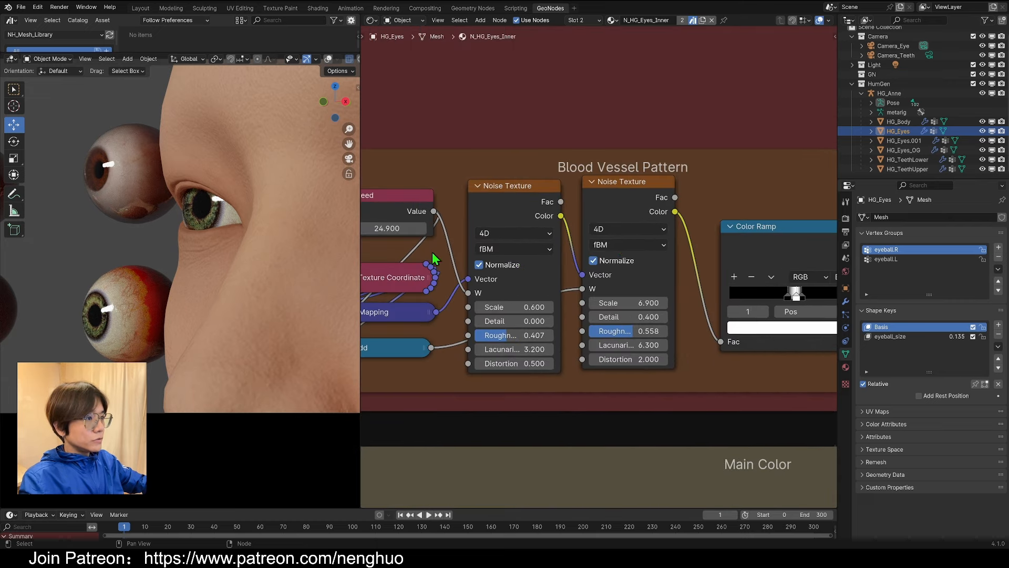
middle_drag(433, 254, 514, 259)
drag(469, 233, 512, 232)
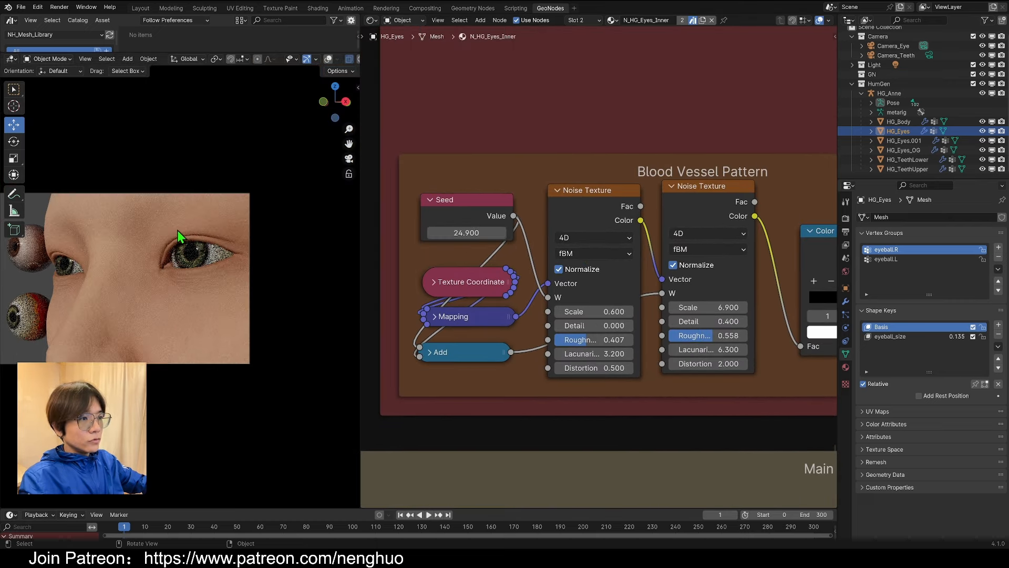
scroll(178, 230, up, 5)
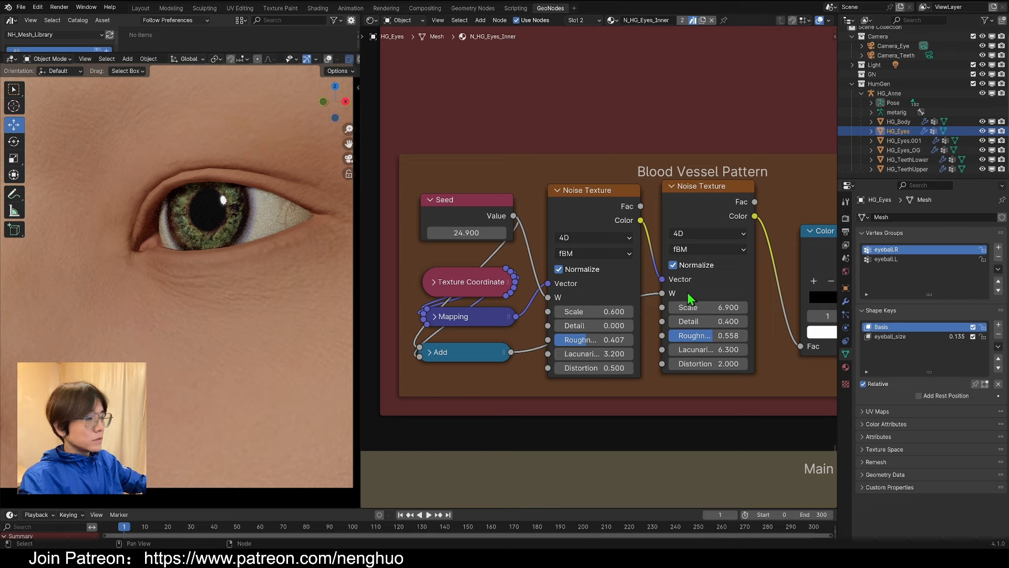
Shift the last black stop of the Blood Vessel Pattern Color Ramp slightly closer to the white stop.
scroll(691, 292, up, 4)
middle_drag(701, 295, 794, 282)
scroll(576, 326, down, 1)
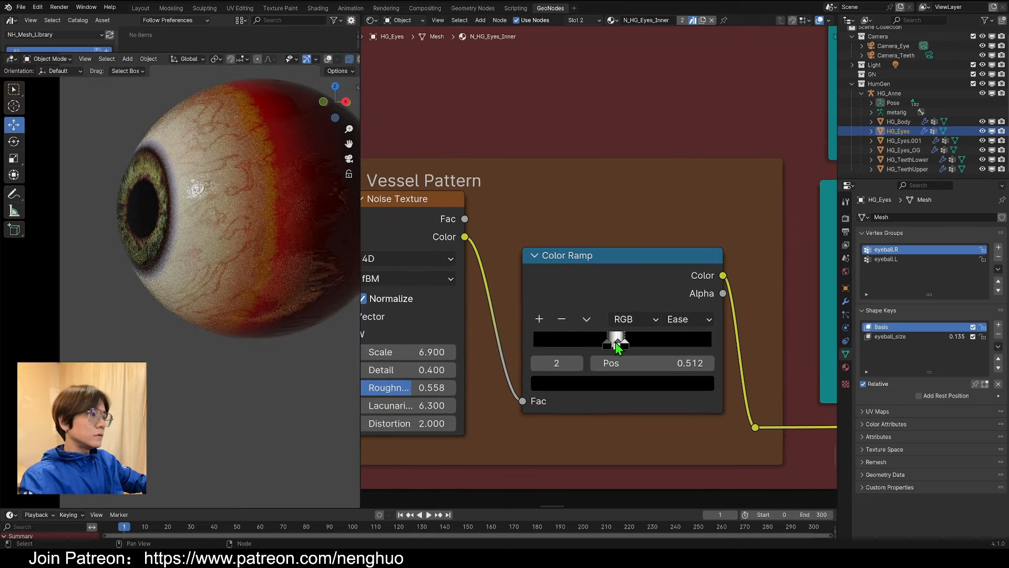
drag(626, 345, 621, 345)
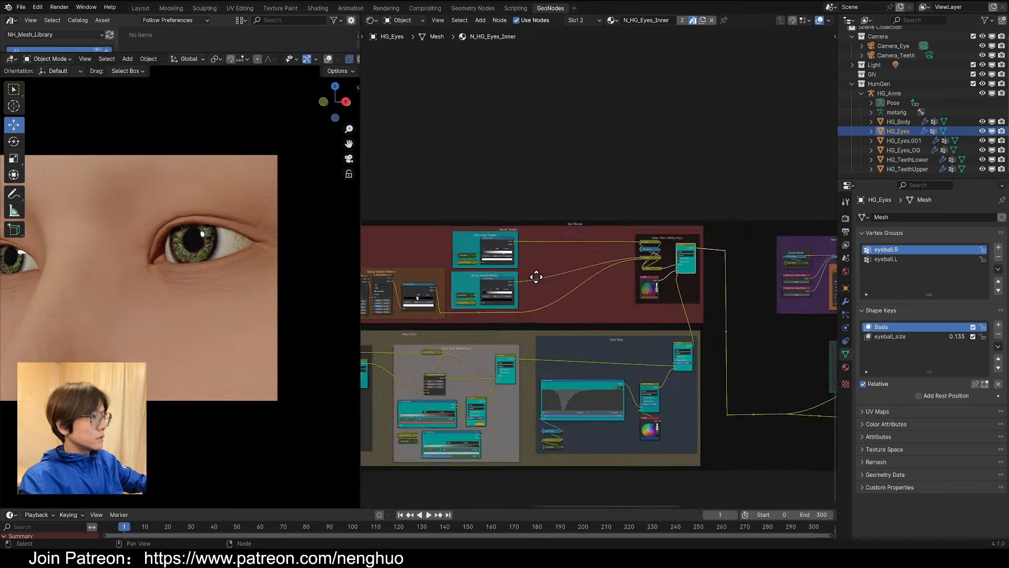
Examine the shader frames following the color section, from the normal, SSS and Reflection frames to PuPil Transparent CutOut and Eye Back Side.
middle_drag(536, 275, 398, 314)
middle_drag(694, 335, 480, 311)
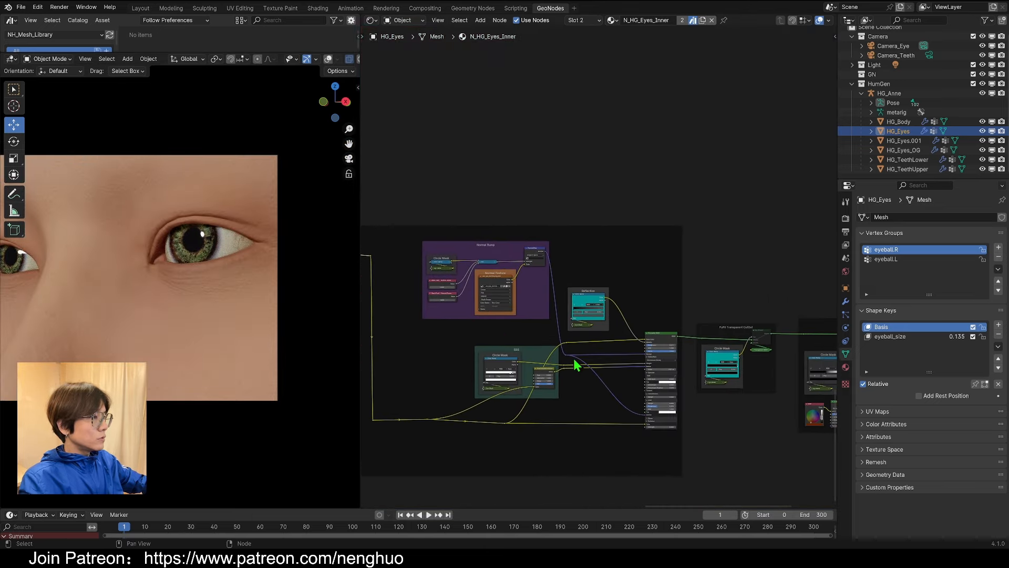
scroll(598, 269, up, 8)
middle_drag(570, 373, 590, 252)
scroll(725, 295, down, 4)
middle_drag(728, 292, 493, 278)
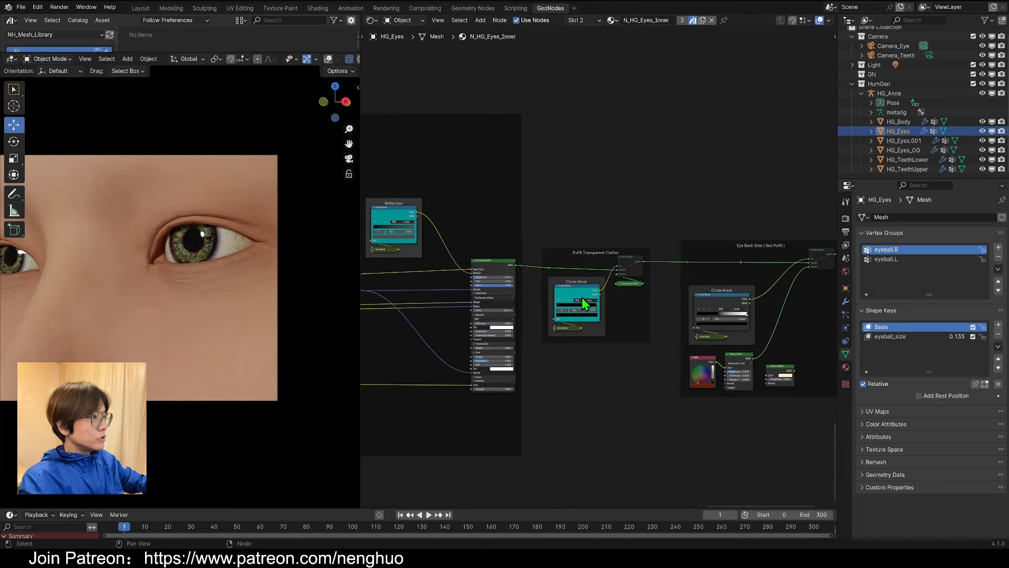
scroll(617, 314, up, 3)
scroll(707, 302, down, 1)
middle_drag(713, 300, 592, 296)
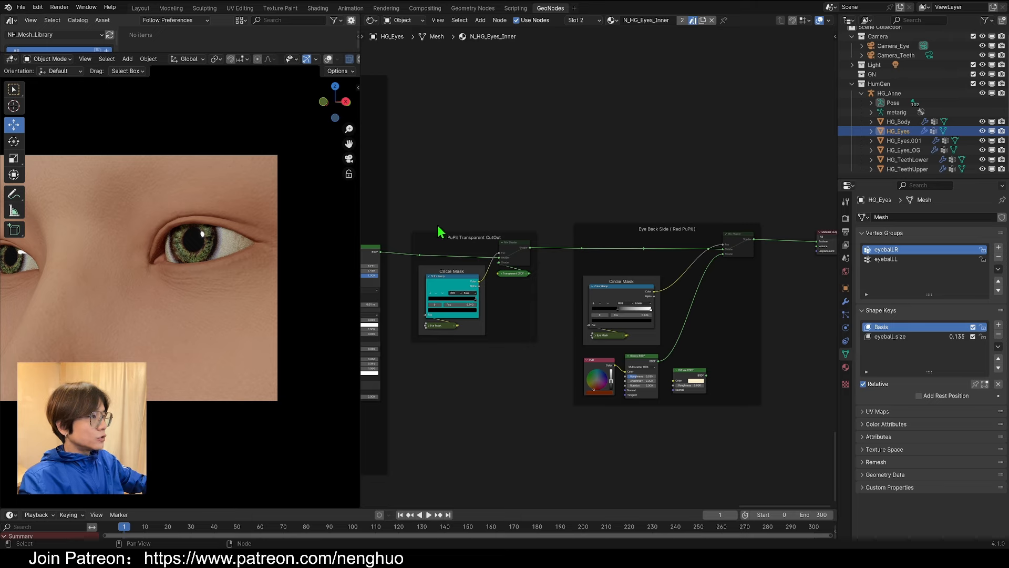
Switch to the other Blender window with the masked character and examine its face and eyes up close.
mouse_move(144, 2)
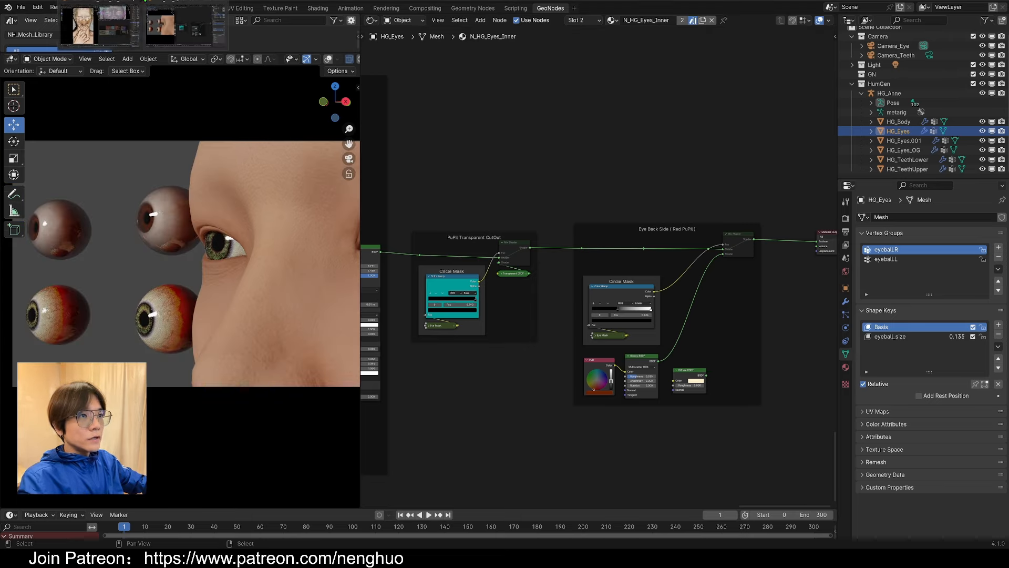
click(101, 38)
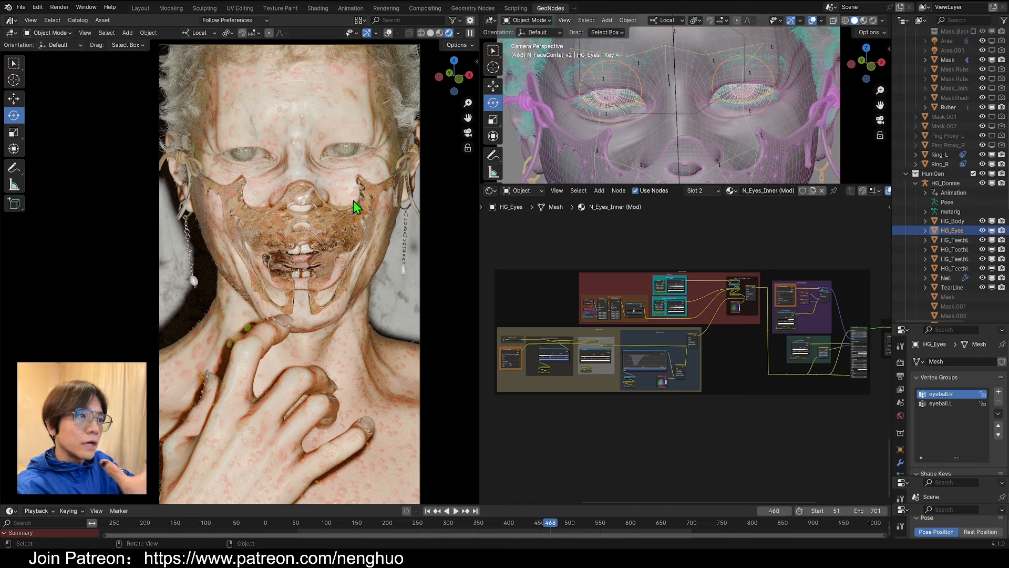
scroll(354, 200, up, 5)
shift+middle_drag(353, 201, 303, 389)
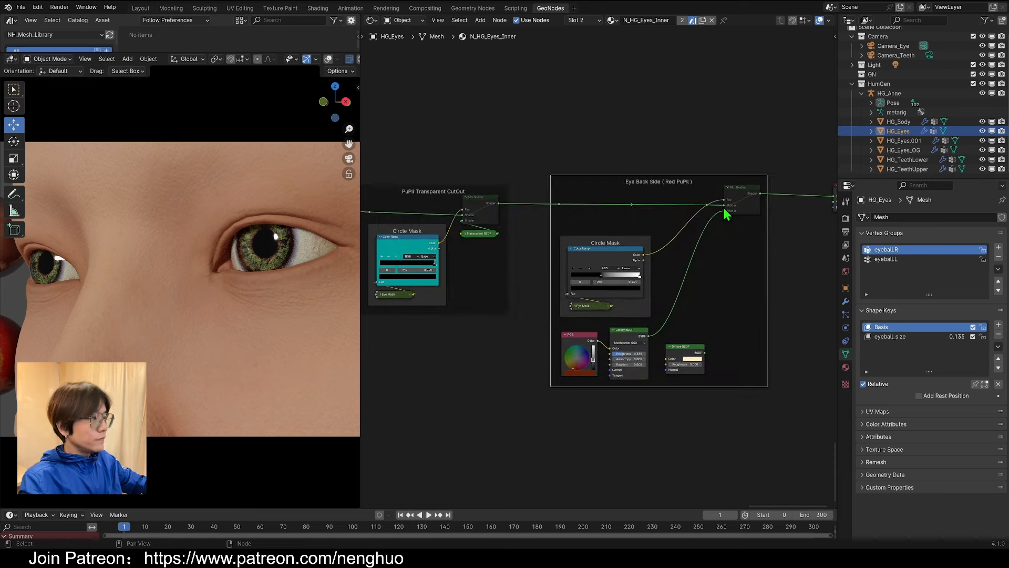
Unmute the Mix Shader in the Eye Back Side (Red PuPil) frame and view the pupil from the front.
scroll(723, 216, up, 3)
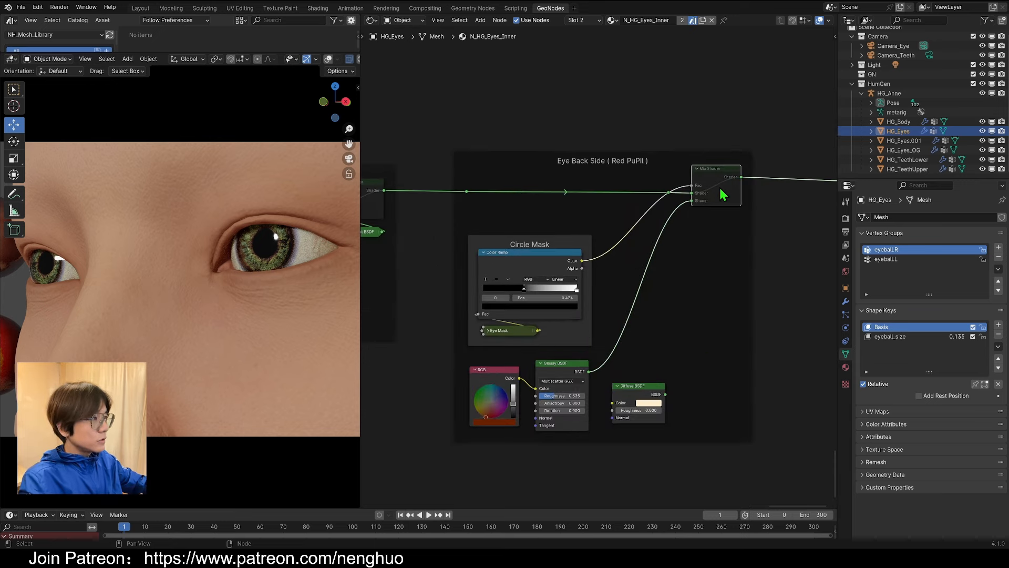
ctrl+shift+click(723, 195)
middle_drag(229, 276, 282, 273)
scroll(285, 273, up, 5)
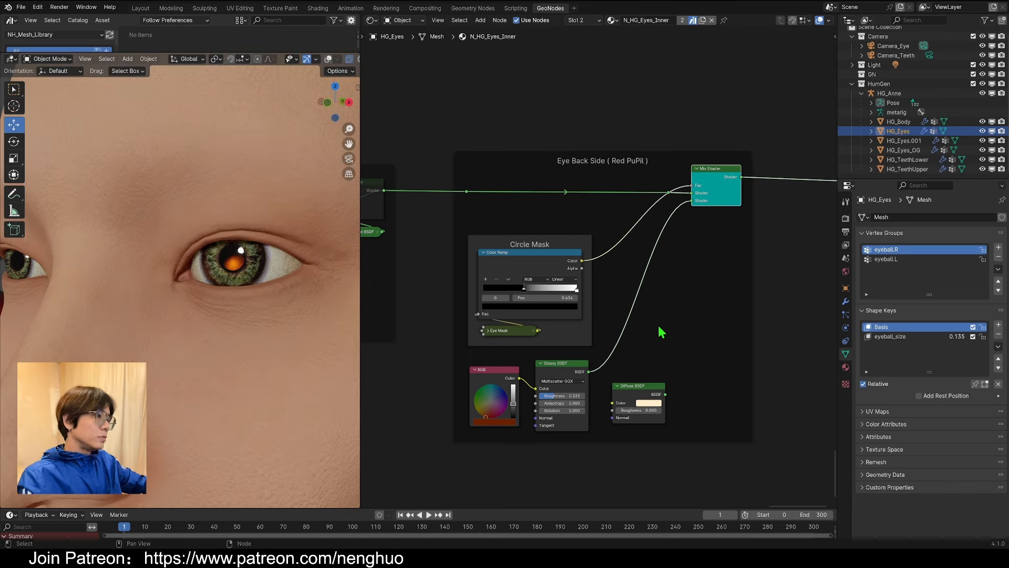
Set the roughness of the Glossy BSDF in the Eye Back Side frame to 0.425.
scroll(527, 375, up, 3)
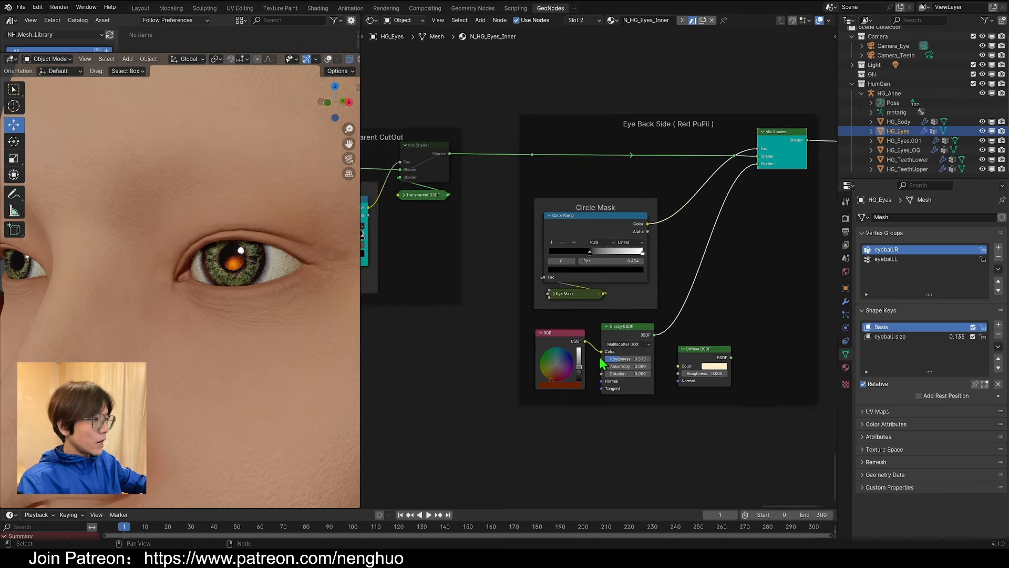
mouse_move(560, 395)
mouse_down()
mouse_move(575, 396)
mouse_move(557, 396)
mouse_up()
Inspect the pupils' red reflection from several angles and distances around the face, finishing in the camera view.
scroll(226, 275, down, 5)
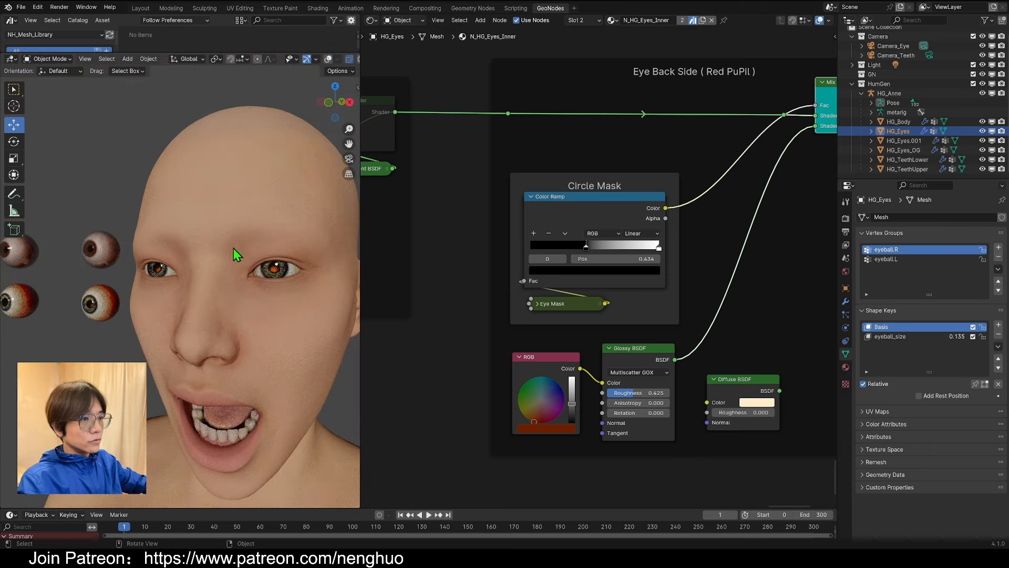
scroll(231, 252, down, 3)
scroll(237, 296, up, 5)
scroll(200, 290, up, 2)
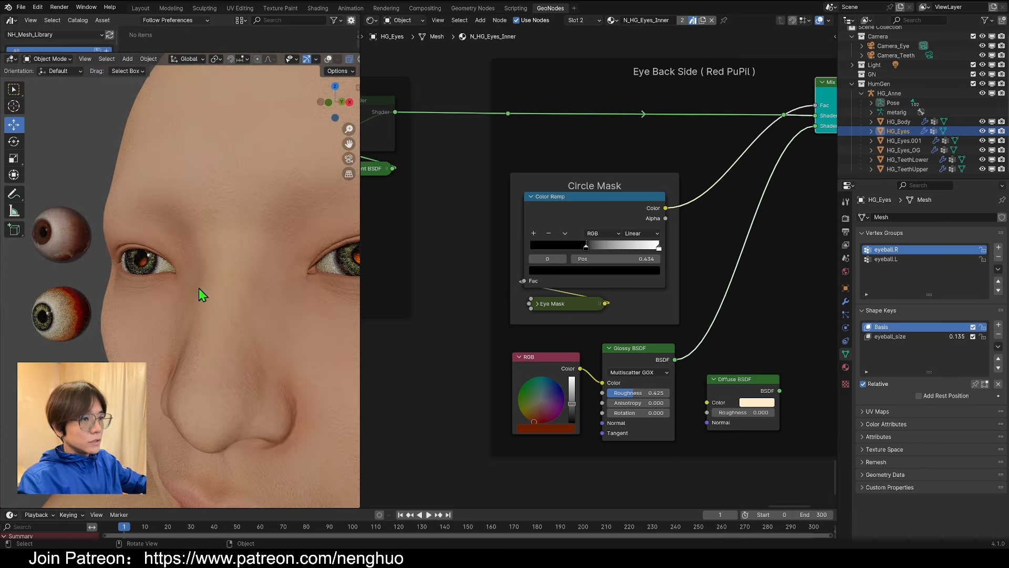
scroll(248, 304, up, 1)
scroll(147, 266, up, 2)
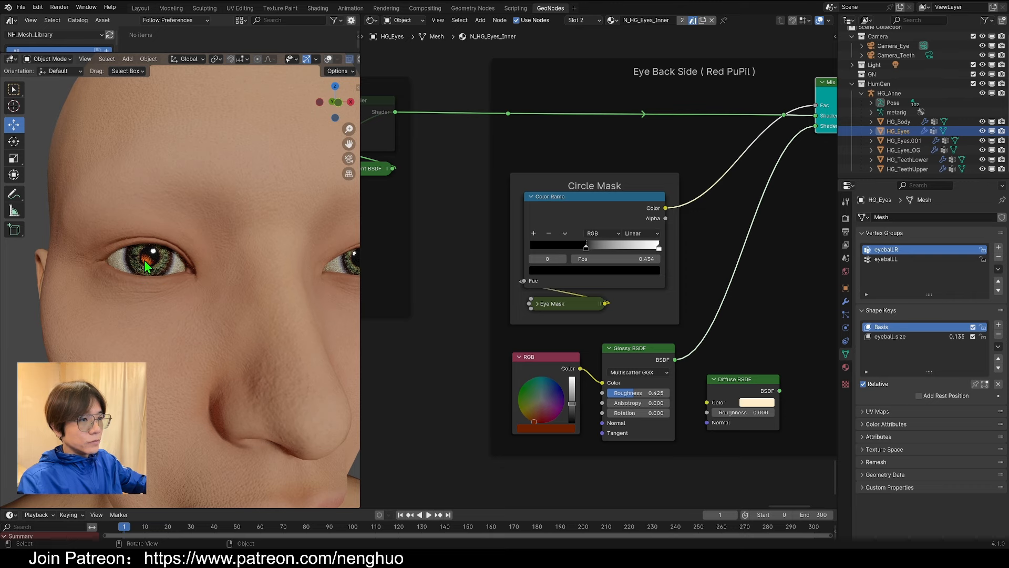
scroll(228, 327, down, 1)
middle_drag(228, 327, 325, 205)
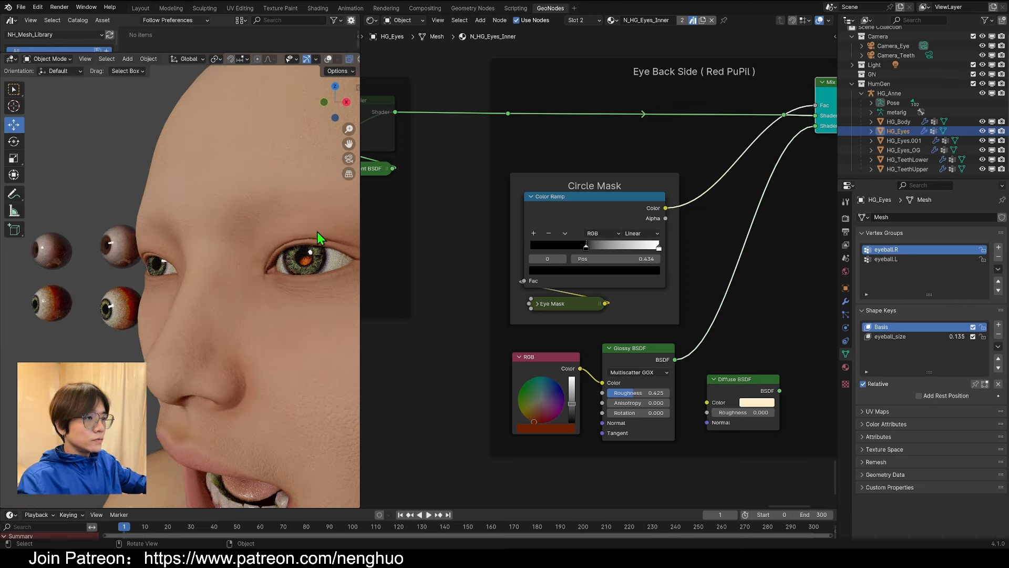
middle_drag(132, 331, 179, 291)
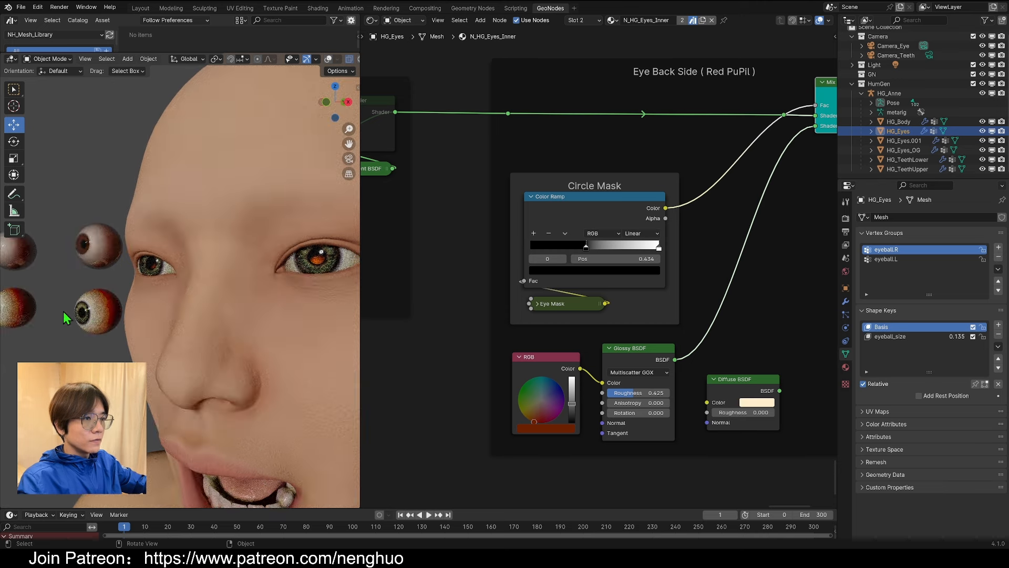
click(349, 158)
scroll(650, 307, down, 1)
scroll(700, 268, down, 1)
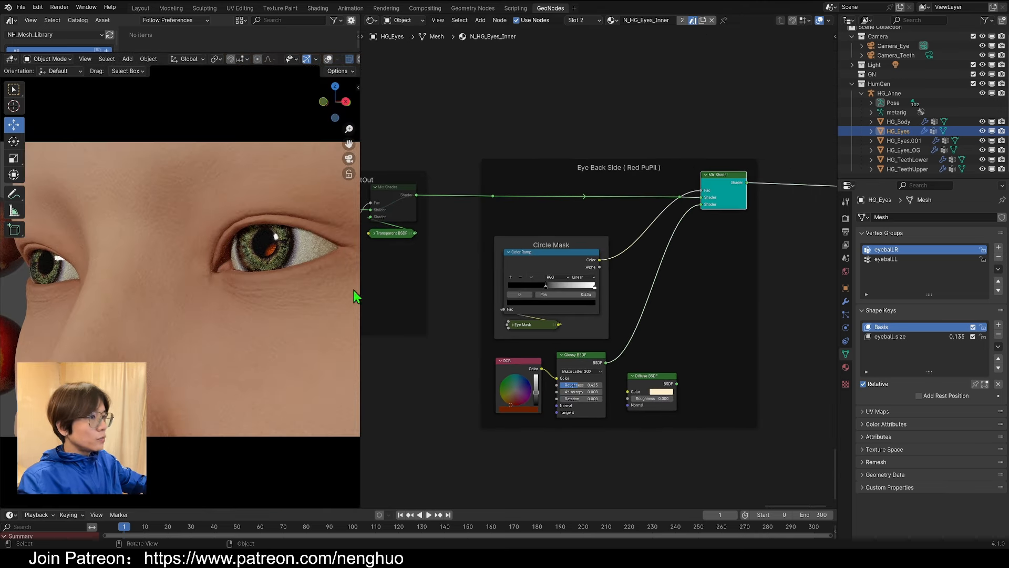
Unmute the Mix Shader in the PuPil Transparent CutOut frame.
middle_drag(401, 237, 615, 270)
scroll(591, 267, up, 4)
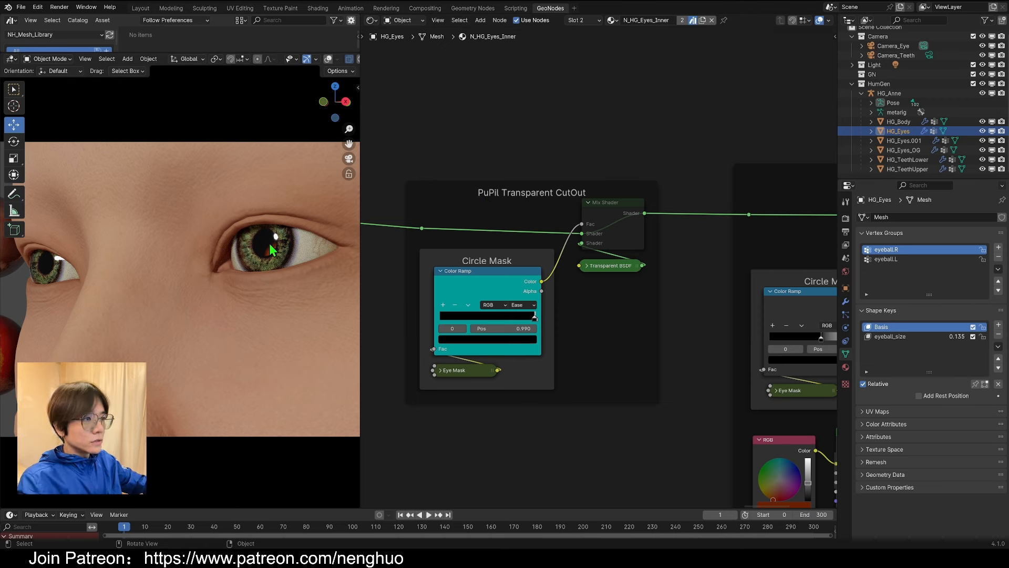
click(620, 240)
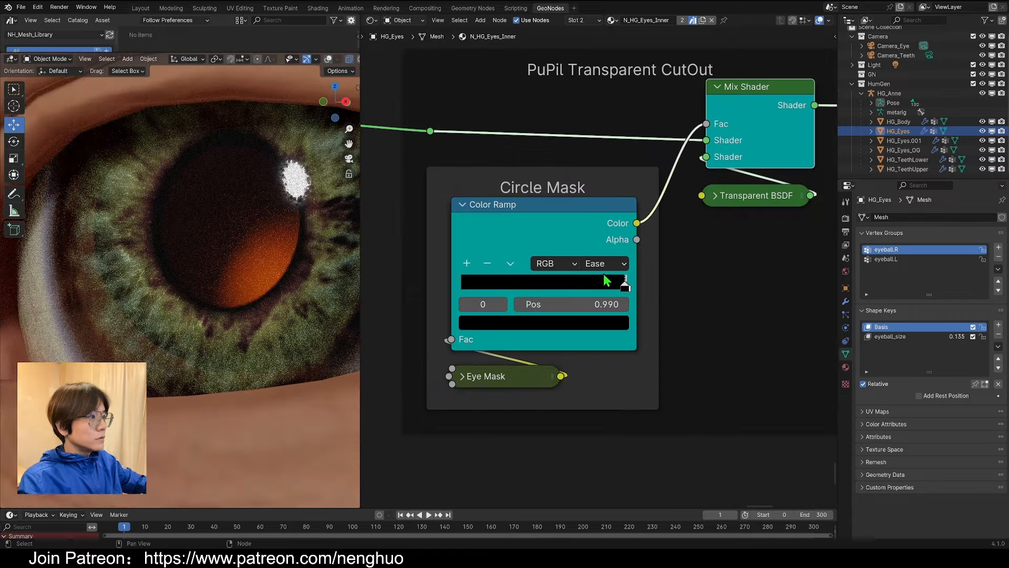
In the PuPil Transparent CutOut frame's Color Ramp, move the white stop to 0.795 and the black stop to just over a third of the ramp.
click(621, 290)
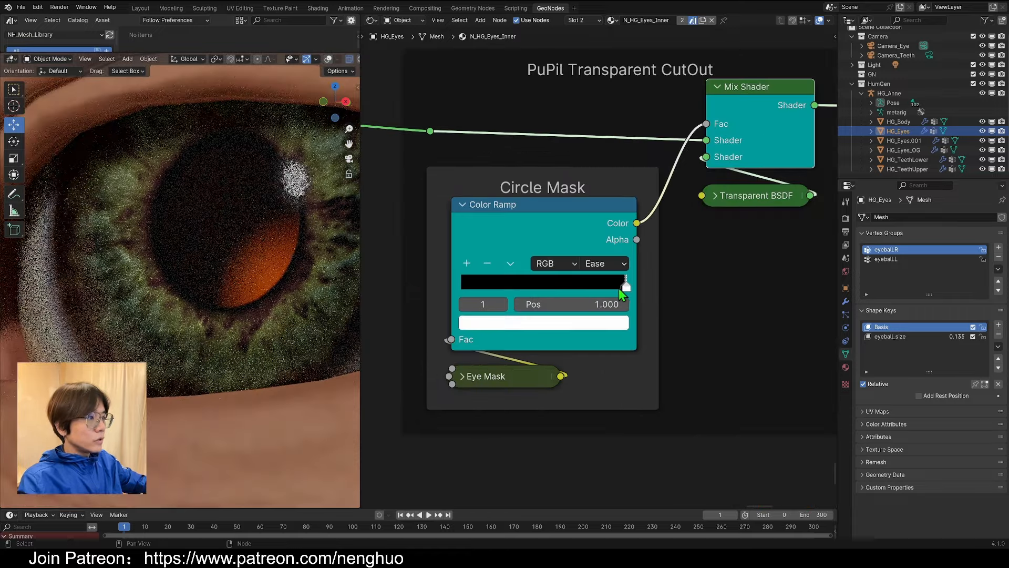
drag(622, 293, 574, 301)
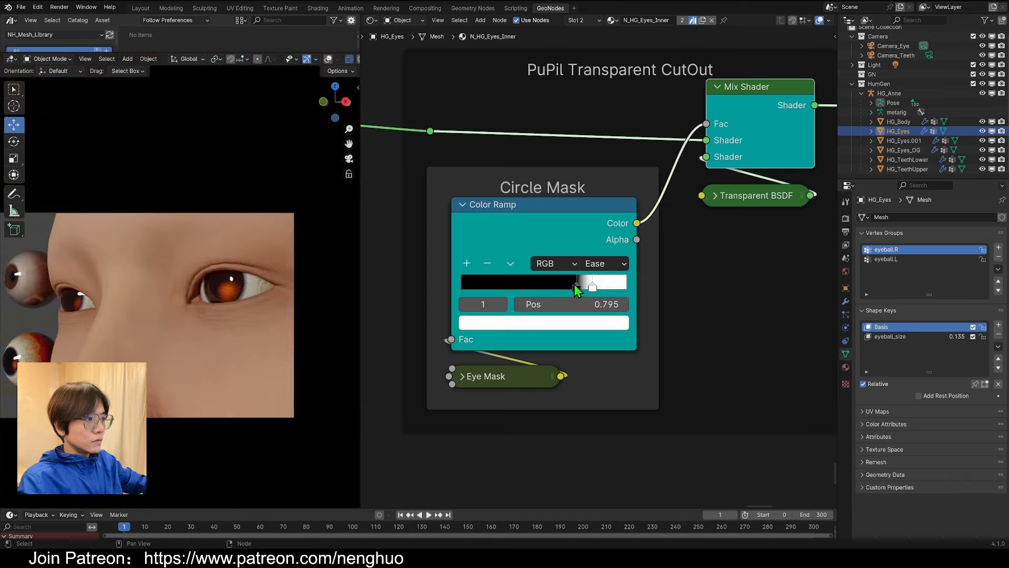
drag(580, 288, 520, 290)
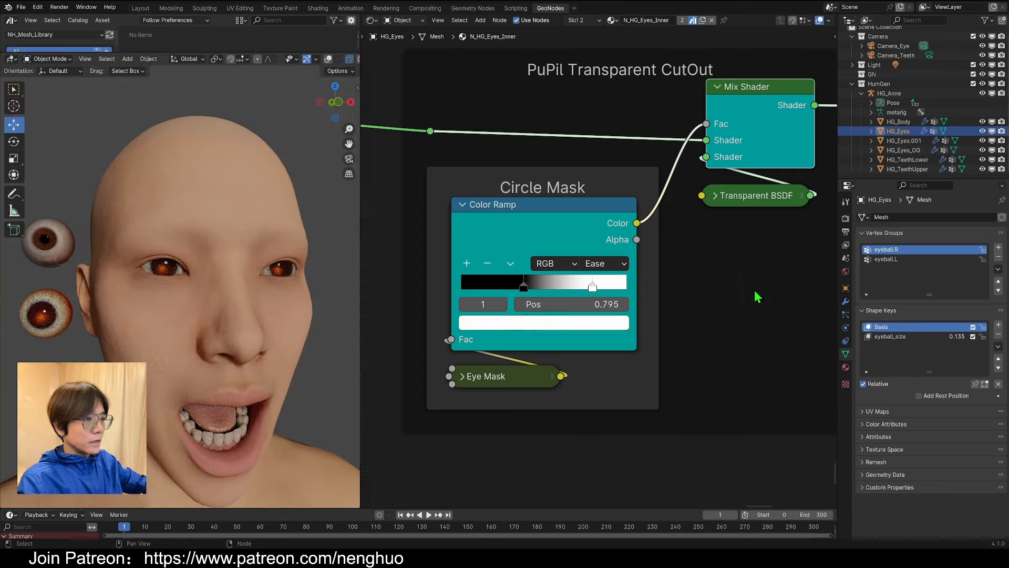
Connect the Diffuse BSDF in the Eye Back Side (Red PuPil) frame to the Mix Shader in place of the Glossy BSDF.
scroll(754, 293, down, 6)
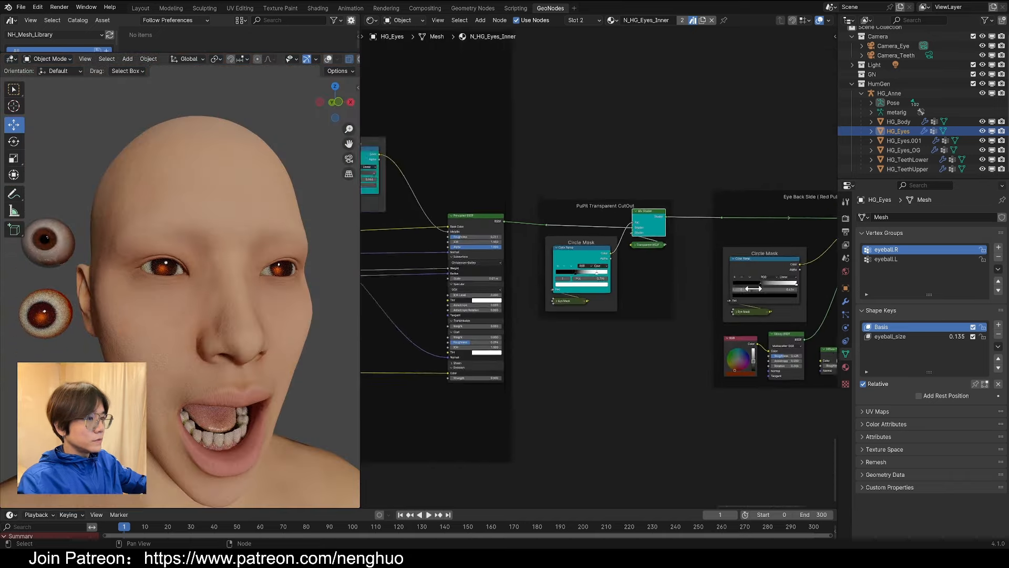
scroll(753, 288, up, 5)
drag(479, 319, 550, 339)
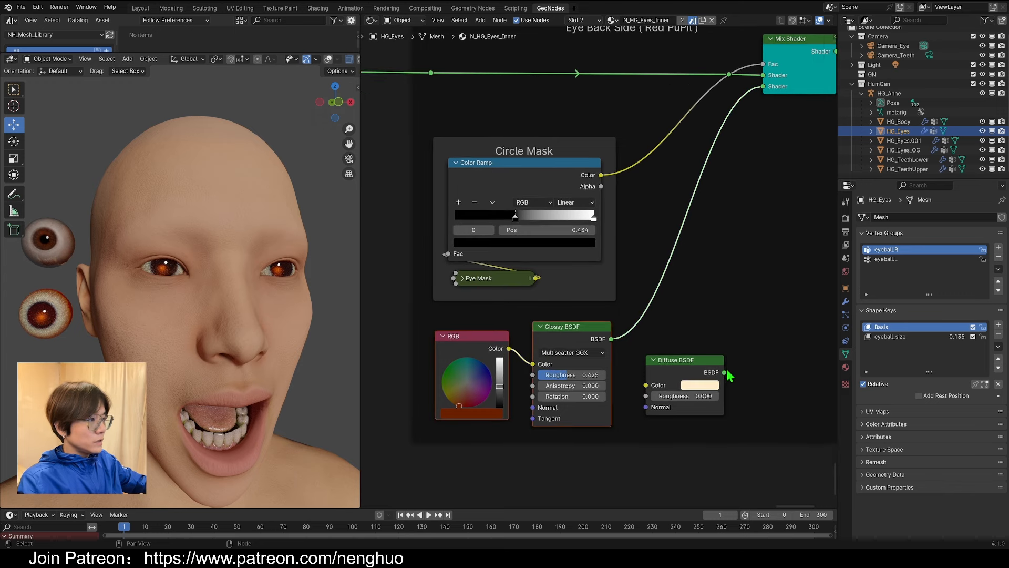
drag(725, 372, 763, 86)
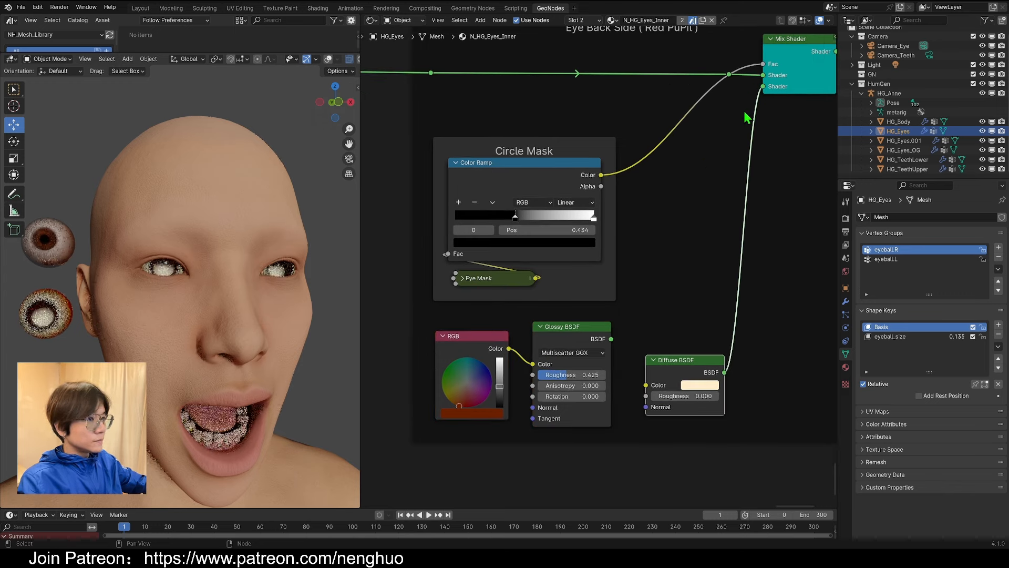
In the PuPil Transparent CutOut frame's Color Ramp, move the white stop to 0.841 and the black stop to about 60% of the ramp.
mouse_move(326, 320)
middle_down()
mouse_move(285, 329)
mouse_move(309, 328)
middle_up()
middle_drag(496, 304, 830, 325)
scroll(641, 226, up, 5)
scroll(158, 317, up, 2)
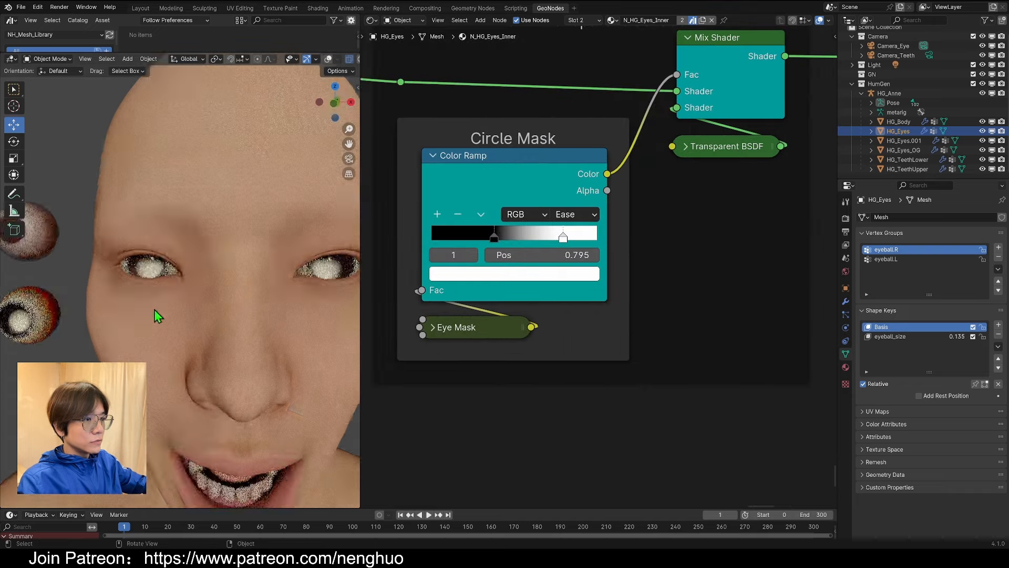
scroll(158, 316, up, 2)
middle_drag(158, 316, 192, 289)
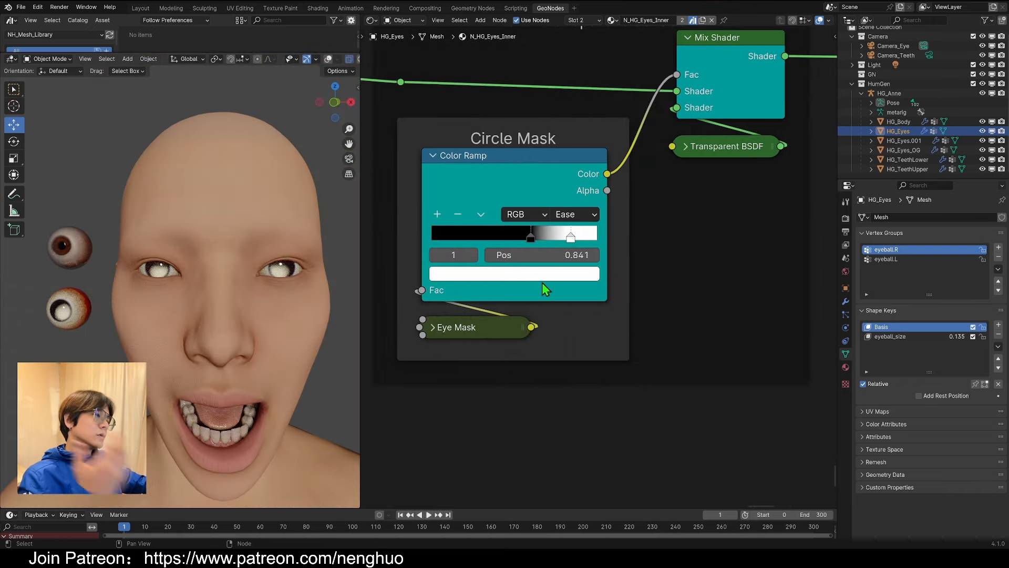
Mute the Mix Shaders in the PuPil Transparent CutOut and Eye Back Side frames and switch to the camera view.
scroll(543, 282, down, 10)
middle_drag(473, 295, 710, 288)
middle_drag(525, 312, 774, 305)
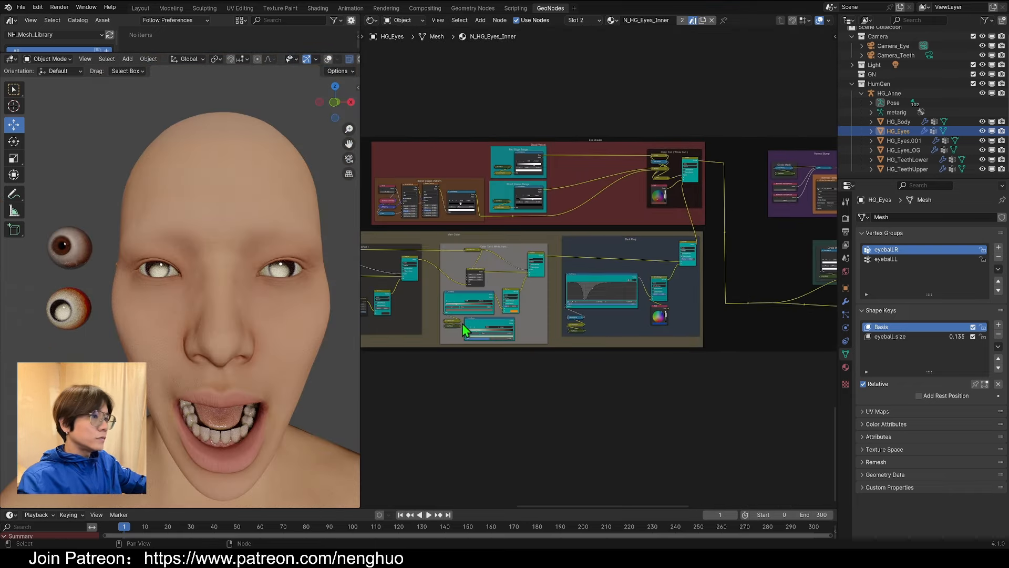
scroll(462, 324, up, 3)
middle_drag(517, 296, 698, 288)
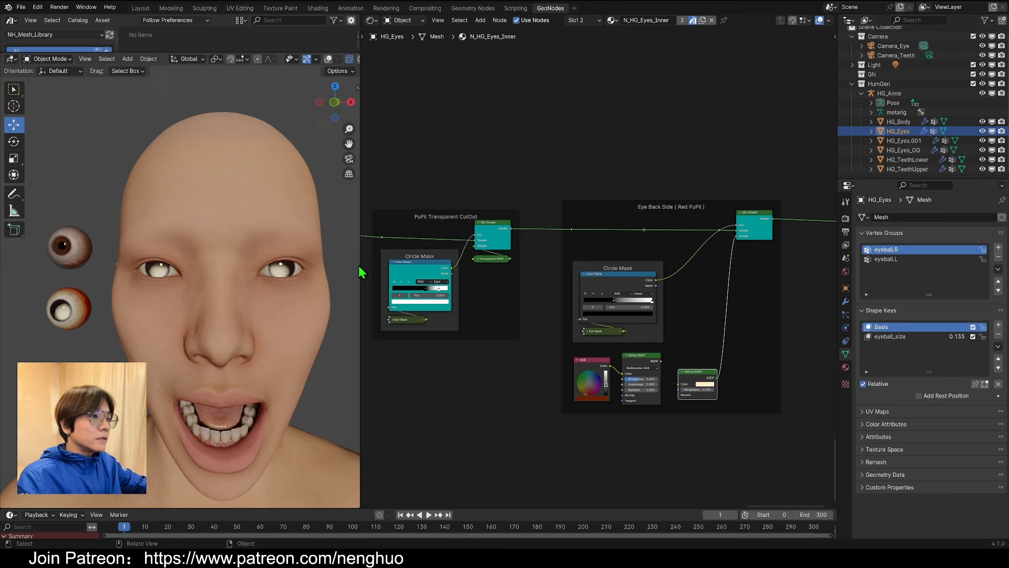
middle_drag(210, 312, 293, 259)
key(KP_0)
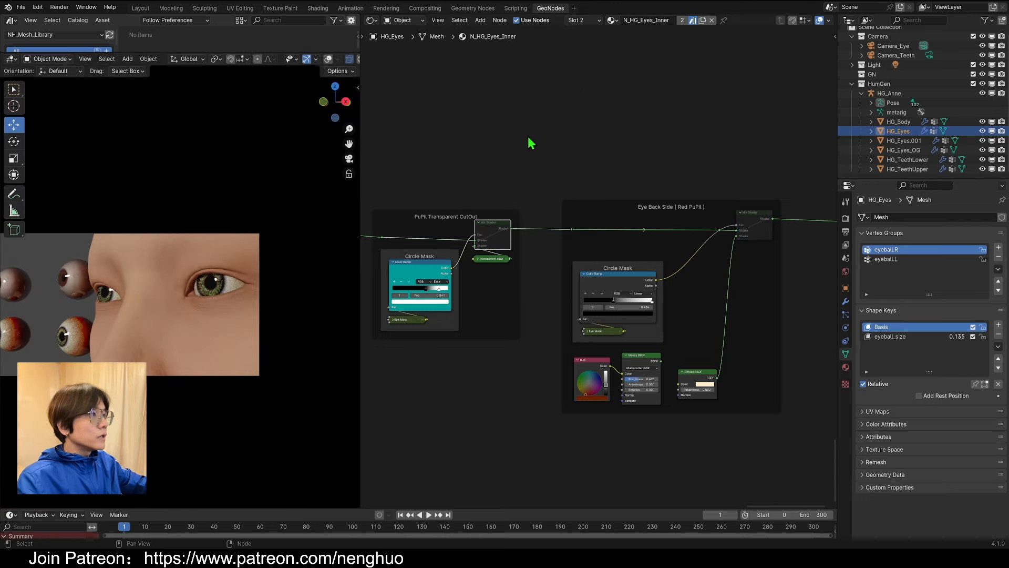
Display the nodes of the outer eye material N_HG_Eyes_Outer in material slot 1.
scroll(193, 287, up, 8)
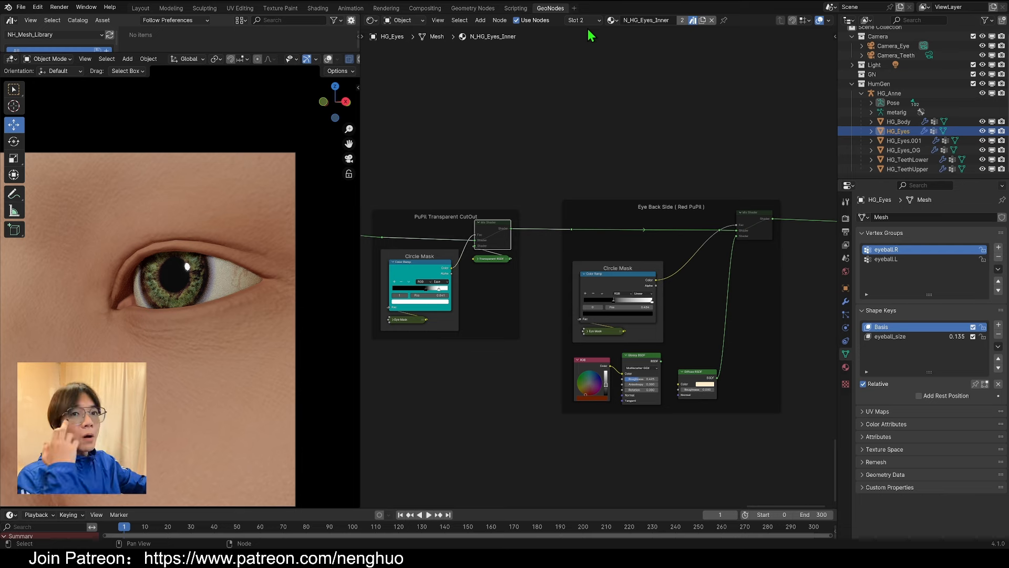
click(578, 20)
click(570, 41)
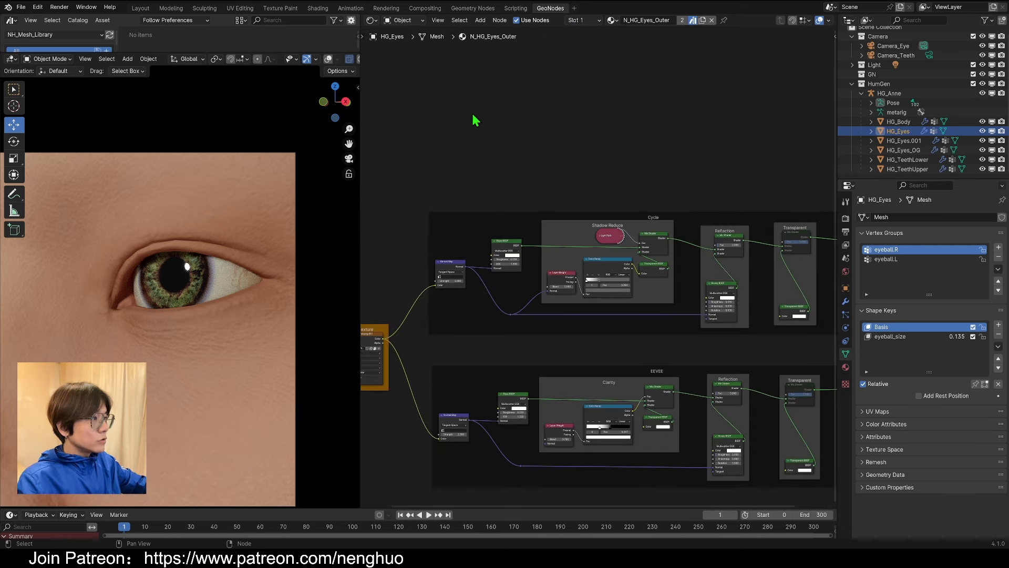
Unmute the Mix Shader in the Cycle group's Transparent frame, compare the eyeballs from the side, and mute it again.
scroll(675, 270, up, 4)
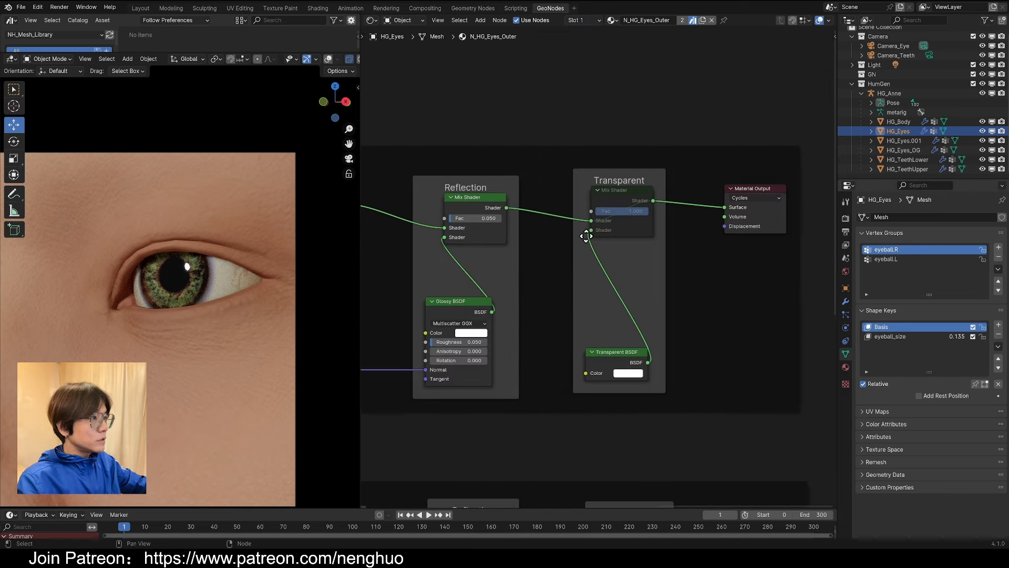
click(616, 203)
key(m)
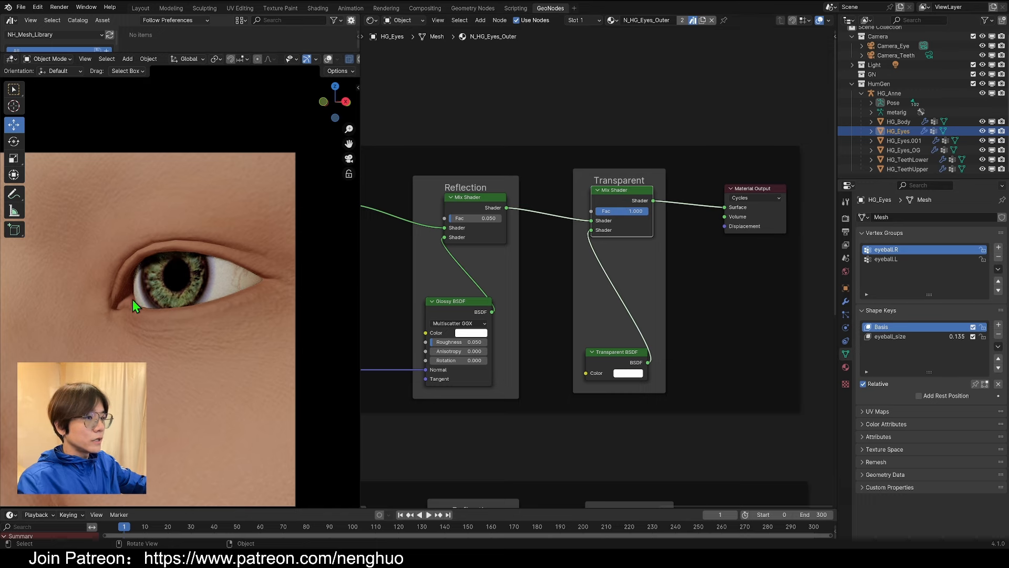
middle_drag(132, 299, 178, 327)
ctrl+middle_drag(108, 343, 119, 353)
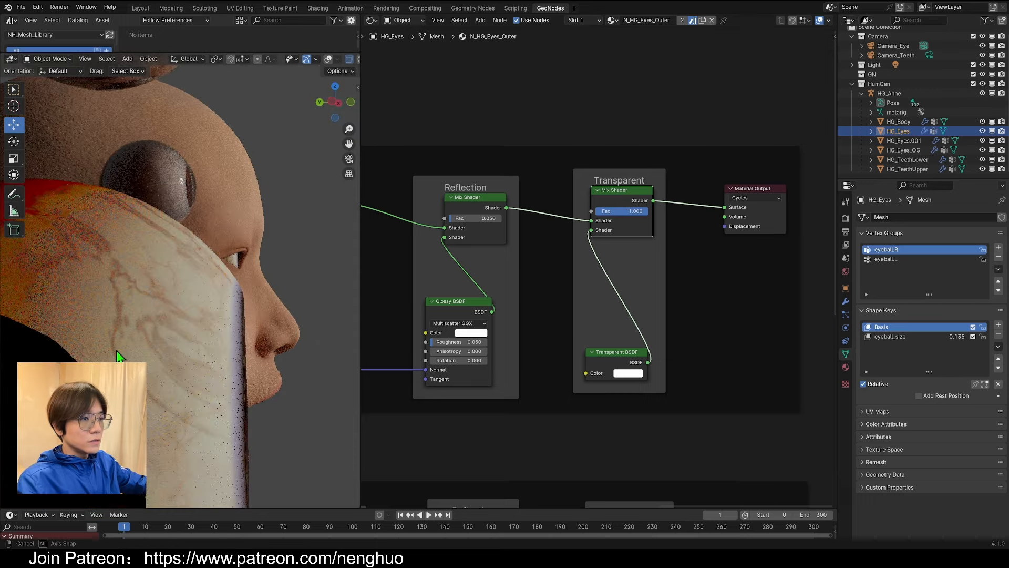
click(539, 238)
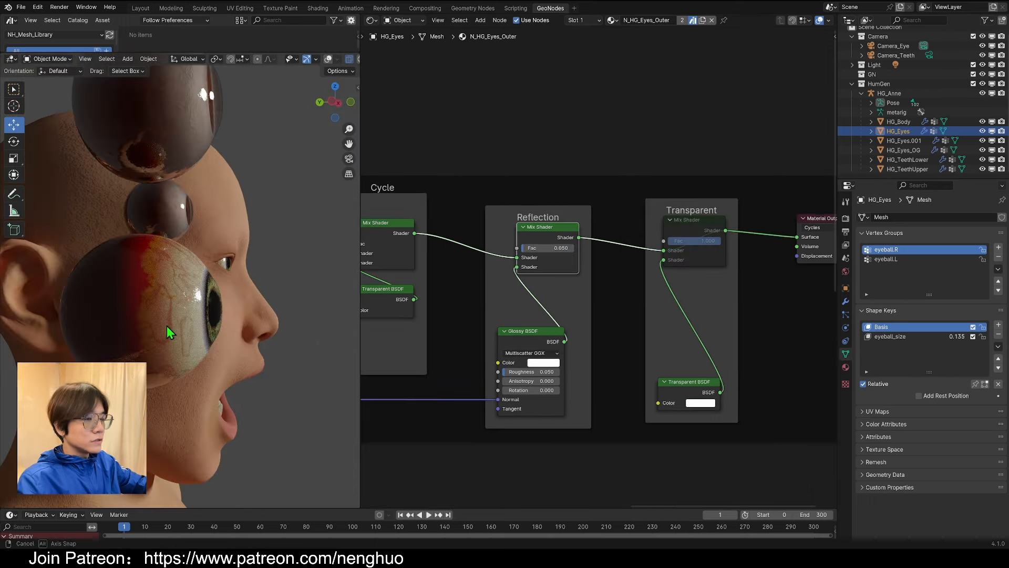
middle_drag(166, 326, 145, 323)
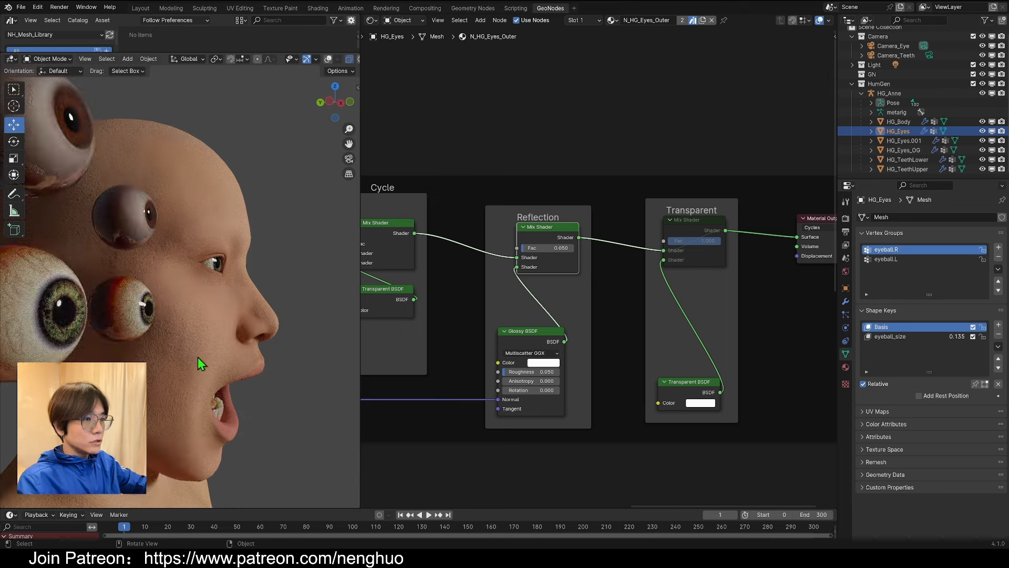
Examine the Shadow Reduce and Reflection frames of the Cycle group and the matching EEVEE group in the outer eye material.
scroll(198, 361, up, 2)
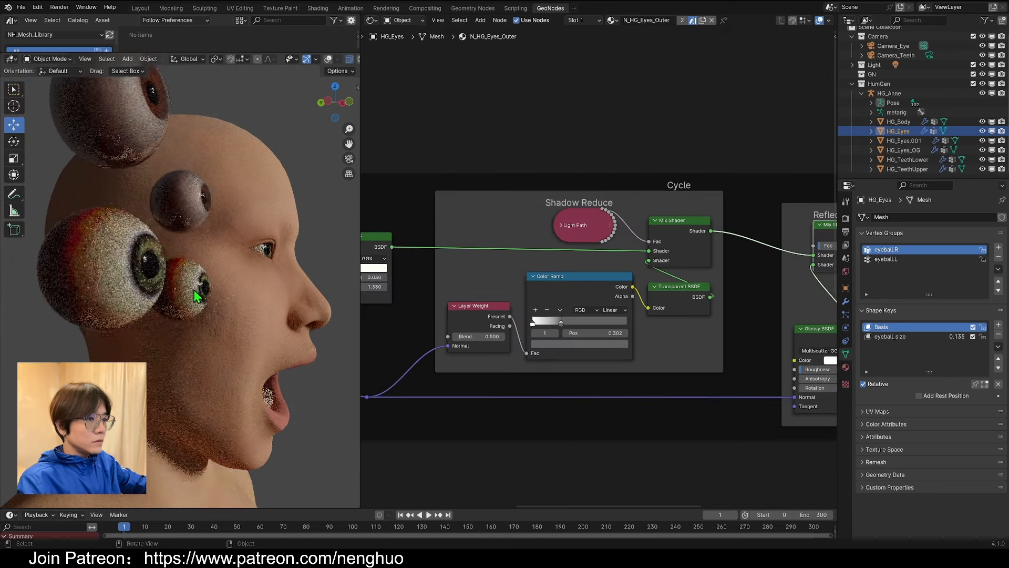
scroll(534, 255, down, 2)
middle_drag(533, 254, 725, 251)
middle_drag(729, 343, 559, 349)
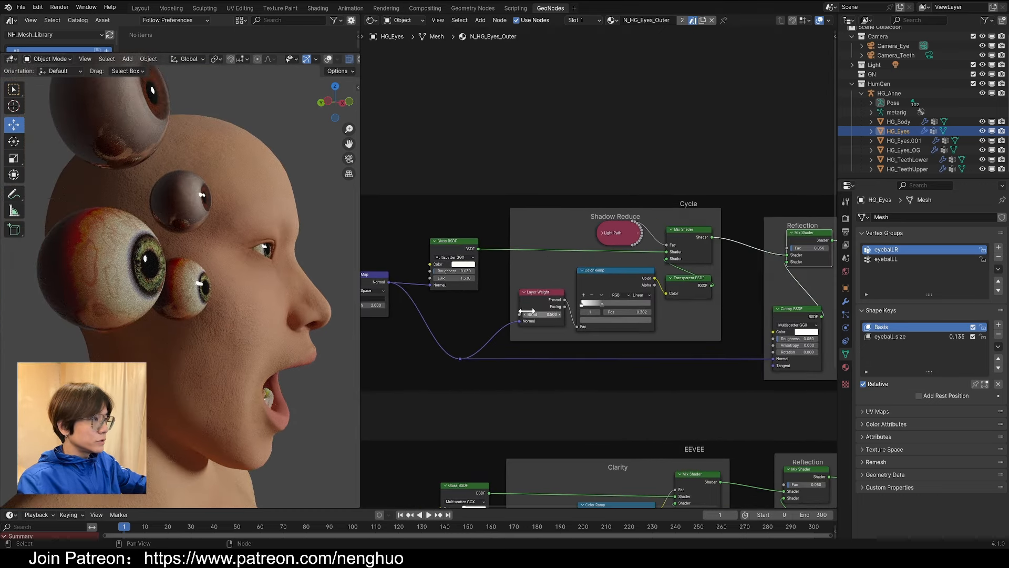
middle_drag(729, 358, 530, 349)
scroll(629, 355, down, 3)
middle_drag(591, 408, 588, 281)
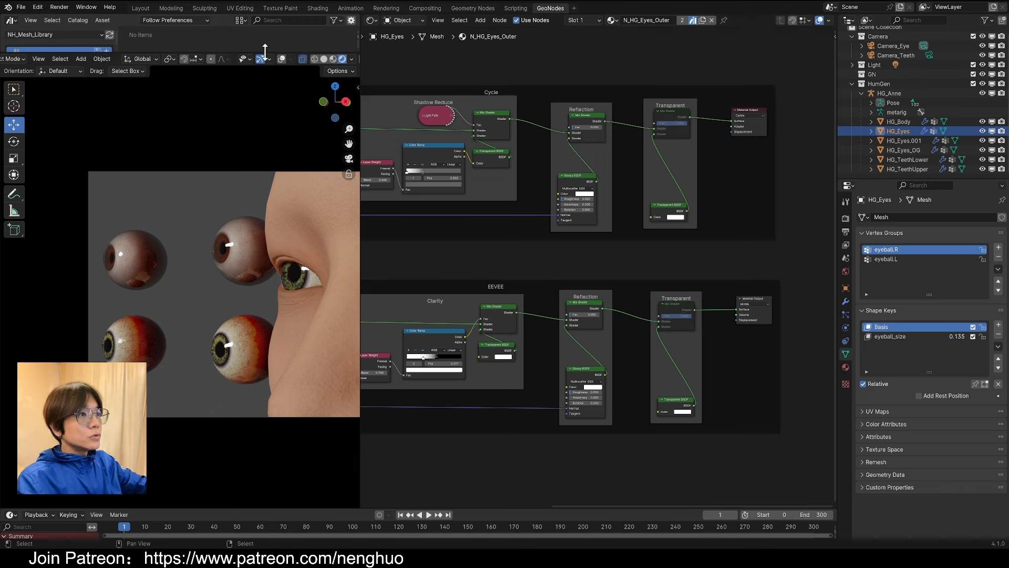
Enlarge the asset browser and show the NH_Shader_Materials_Library assets.
drag(208, 53, 210, 106)
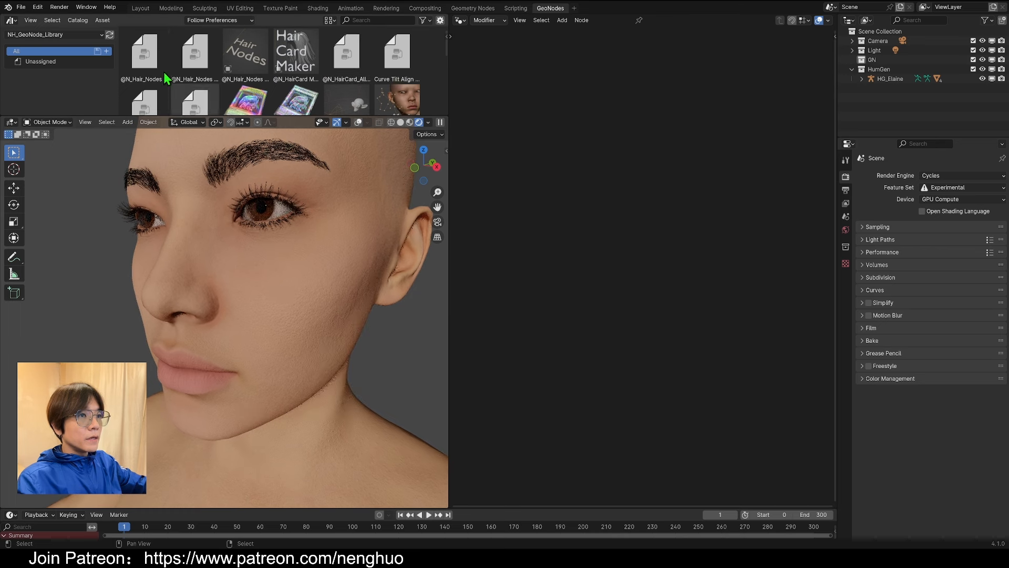
click(39, 34)
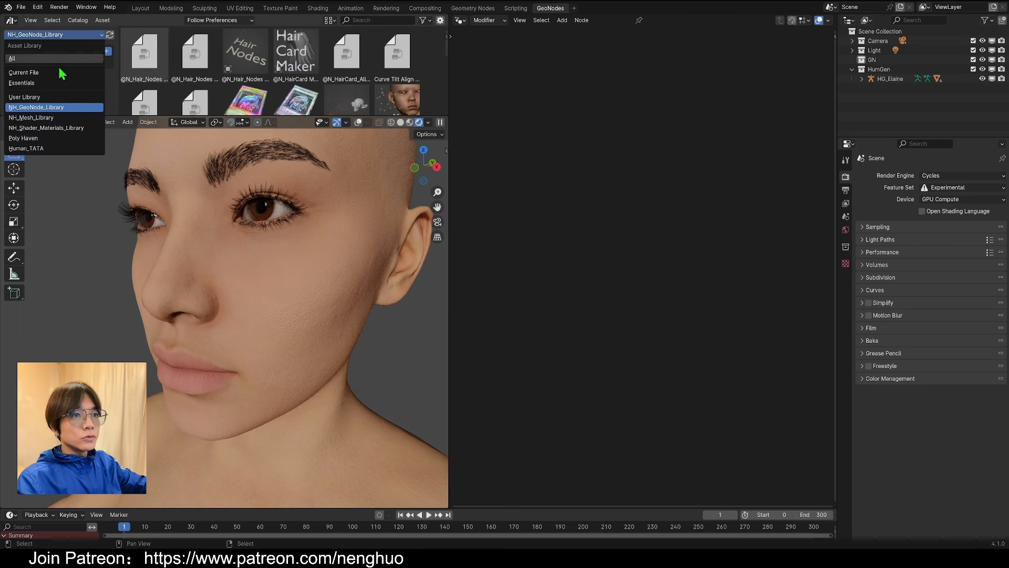
click(58, 127)
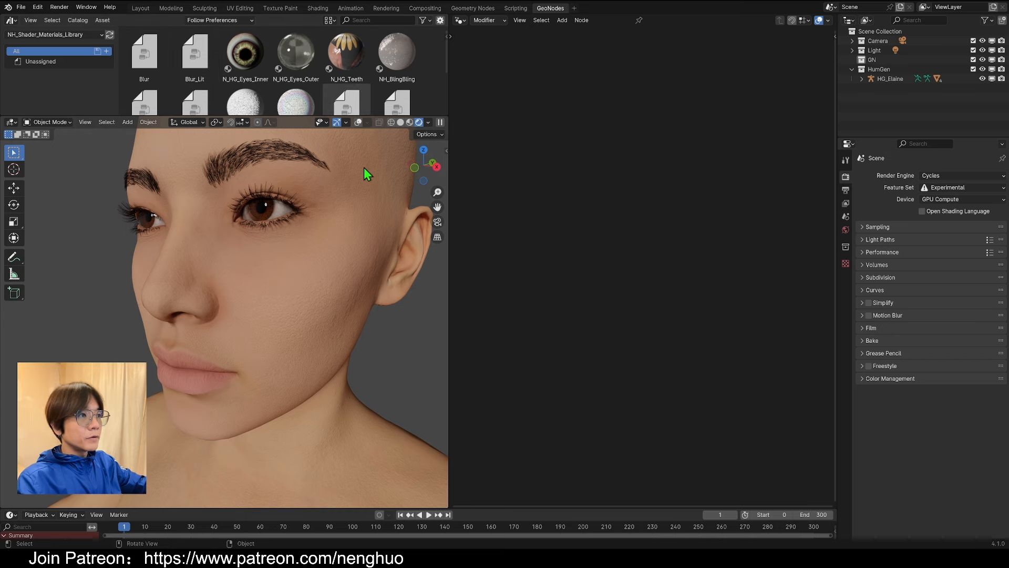
Apply the library materials N_HG_Eyes_Inner and N_HG_Eyes_Outer, in that order, to the eyes of the HG_Elaine character.
shift+middle_drag(363, 164, 360, 214)
scroll(333, 210, up, 6)
scroll(333, 209, down, 5)
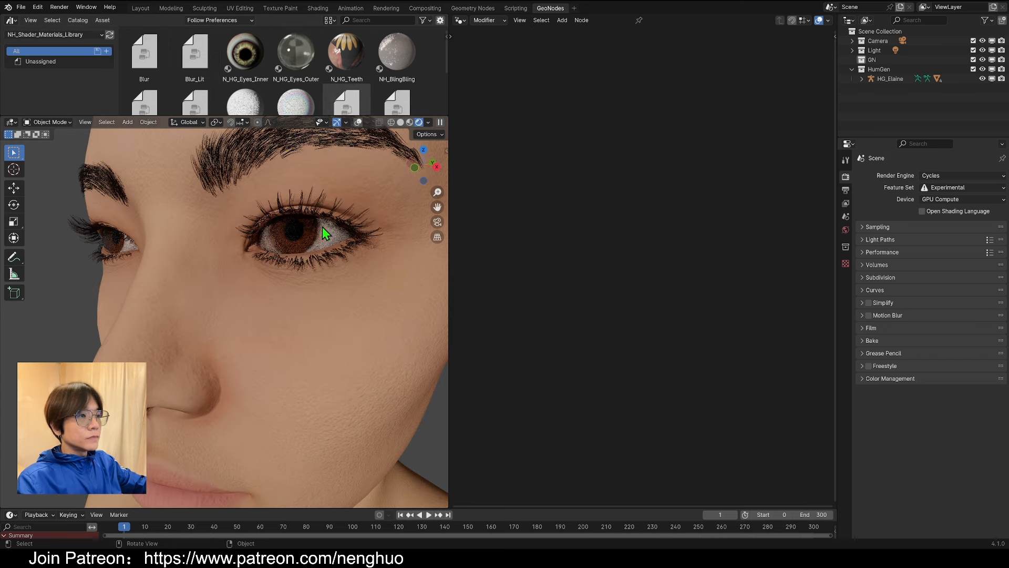
drag(256, 51, 297, 236)
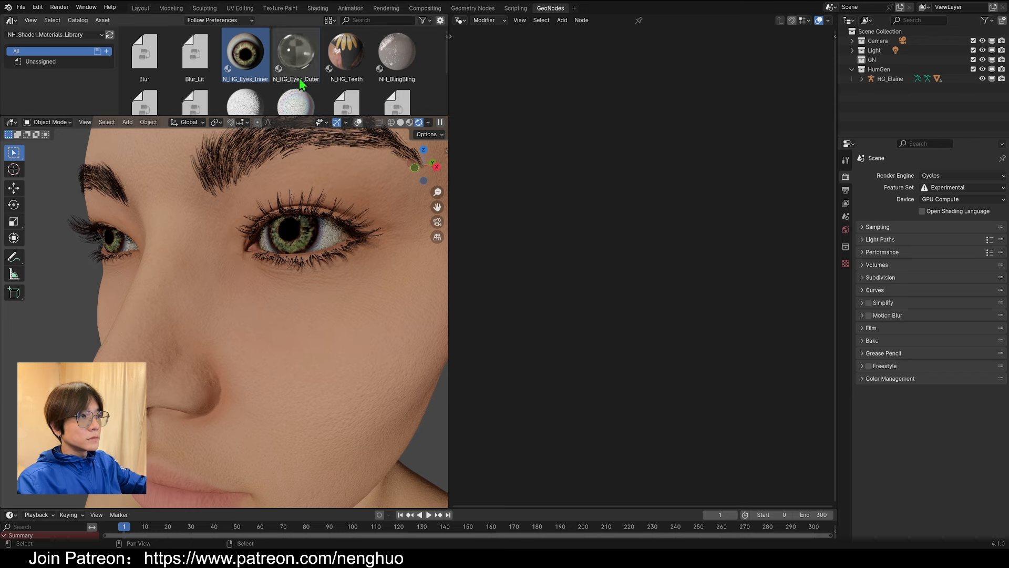
drag(298, 66, 310, 234)
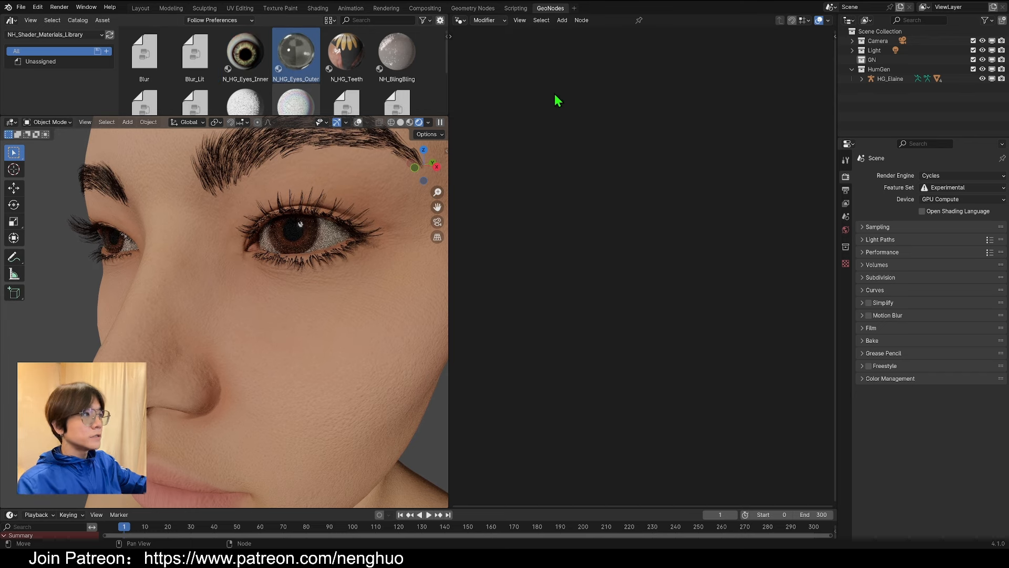
Switch the node editor to the Shader Editor and select the .HG_Eyes_Inner material slot of HG_Eyes.
click(460, 20)
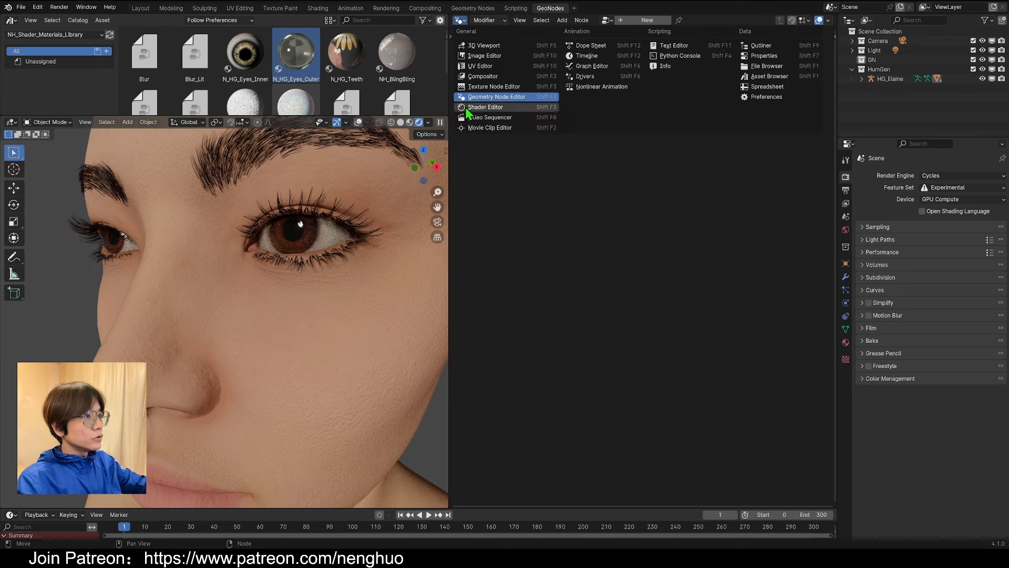
click(484, 107)
click(671, 20)
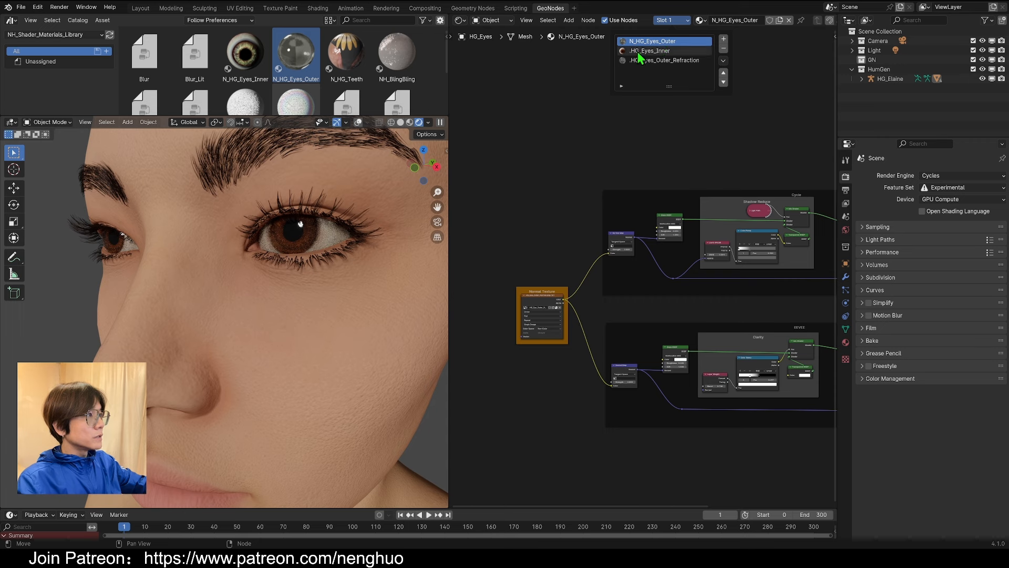
click(638, 52)
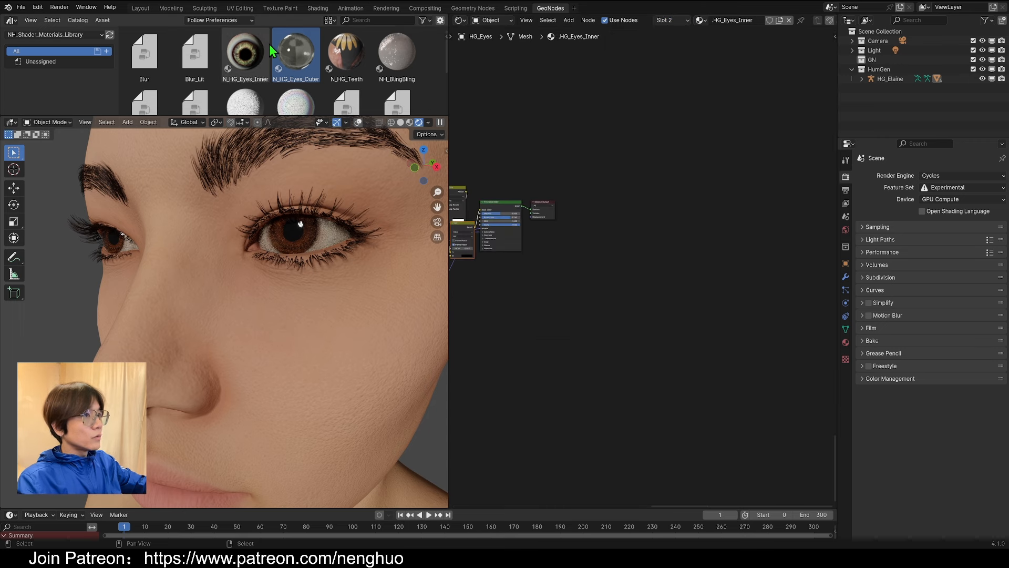
Replace the material in slot 2 of HG_Eyes with N_HG_Eyes_Inner and check the eyes on the face.
click(700, 20)
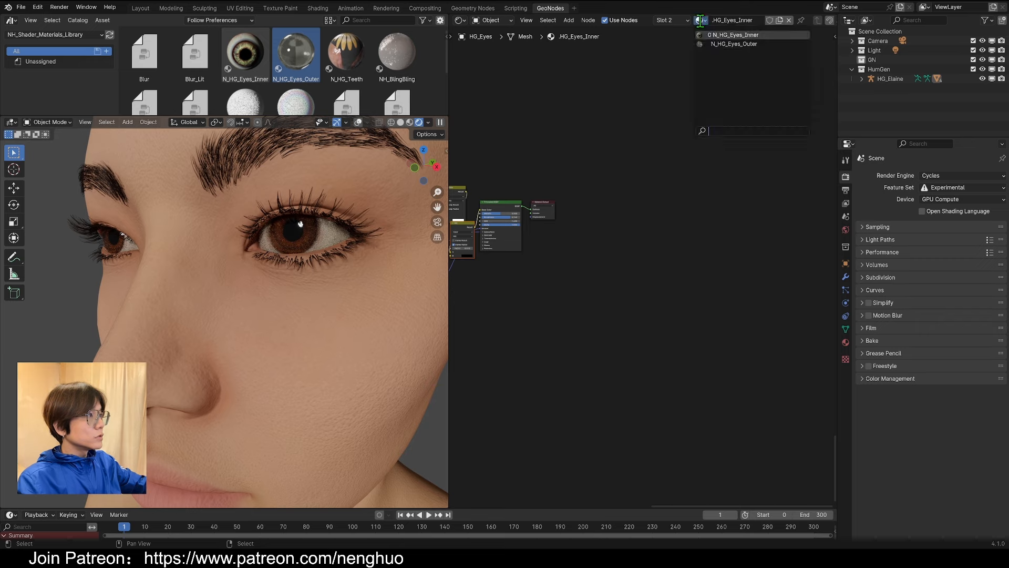
click(723, 34)
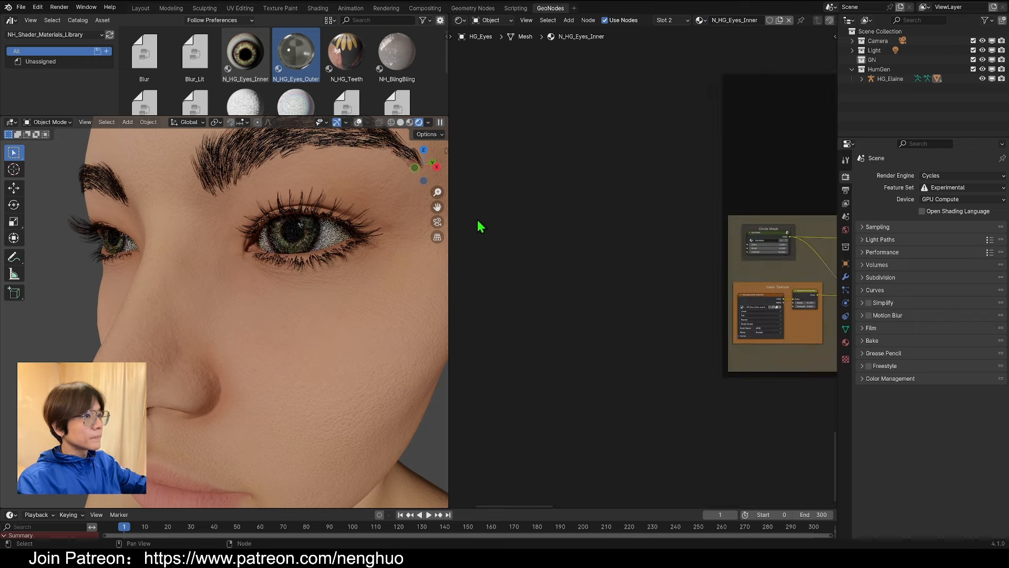
scroll(279, 257, down, 10)
middle_drag(278, 257, 180, 315)
scroll(232, 290, up, 5)
scroll(270, 289, up, 3)
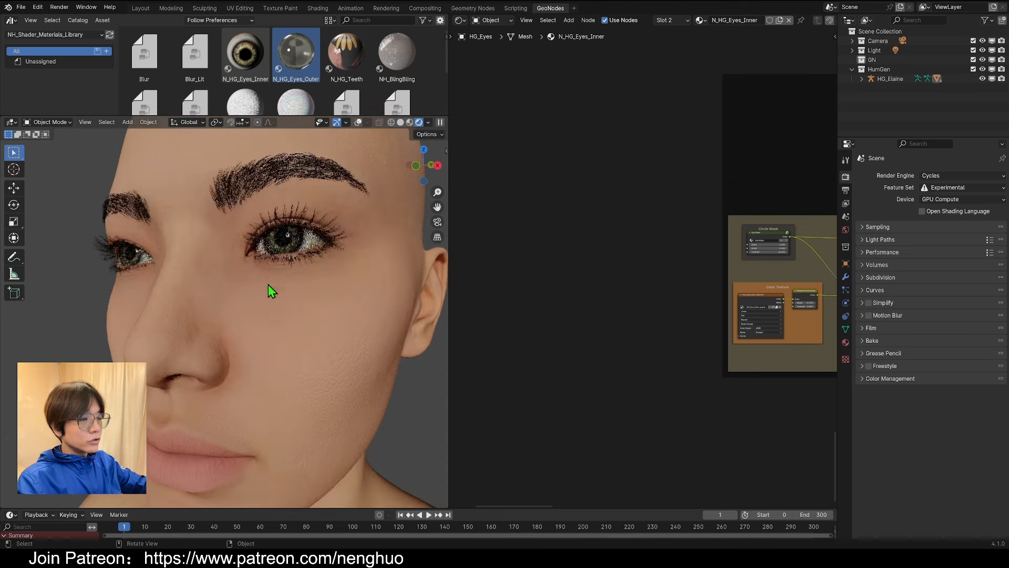
scroll(322, 293, up, 2)
middle_drag(327, 299, 336, 252)
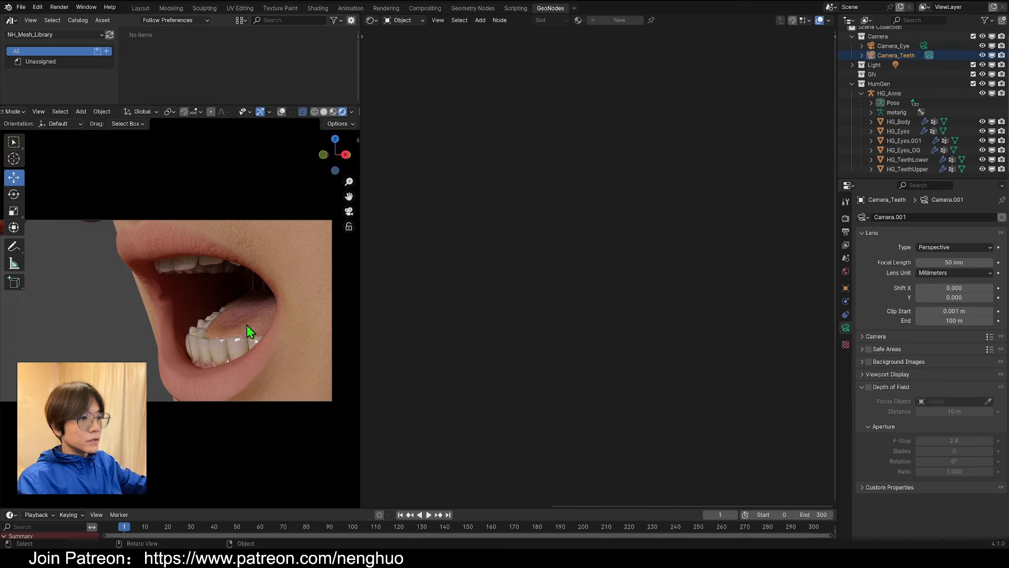
Widen the 3D viewport, select the HG_TeethLower mesh and examine the nodes of its N_HG_Teeth material.
drag(360, 292, 504, 250)
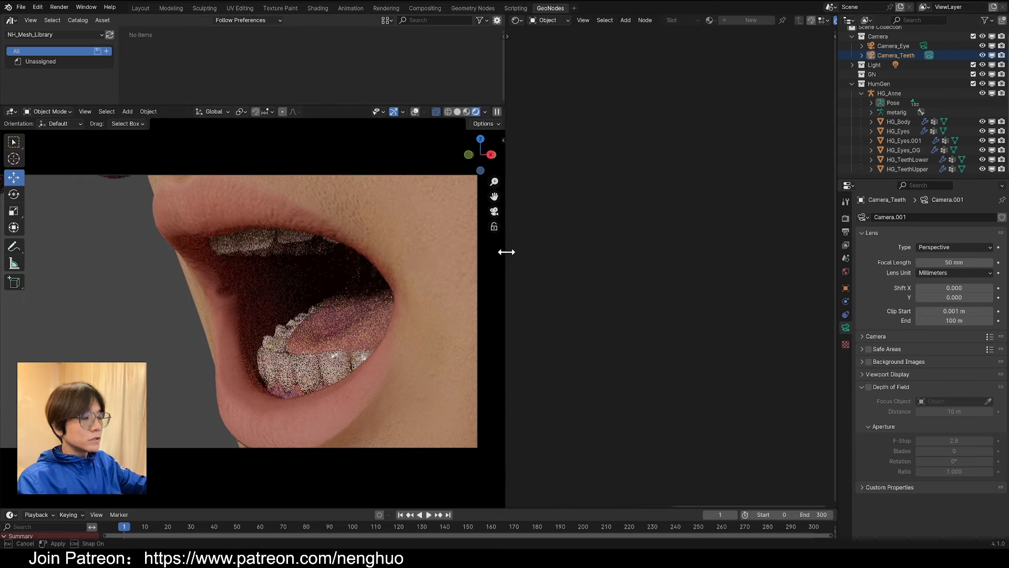
click(362, 348)
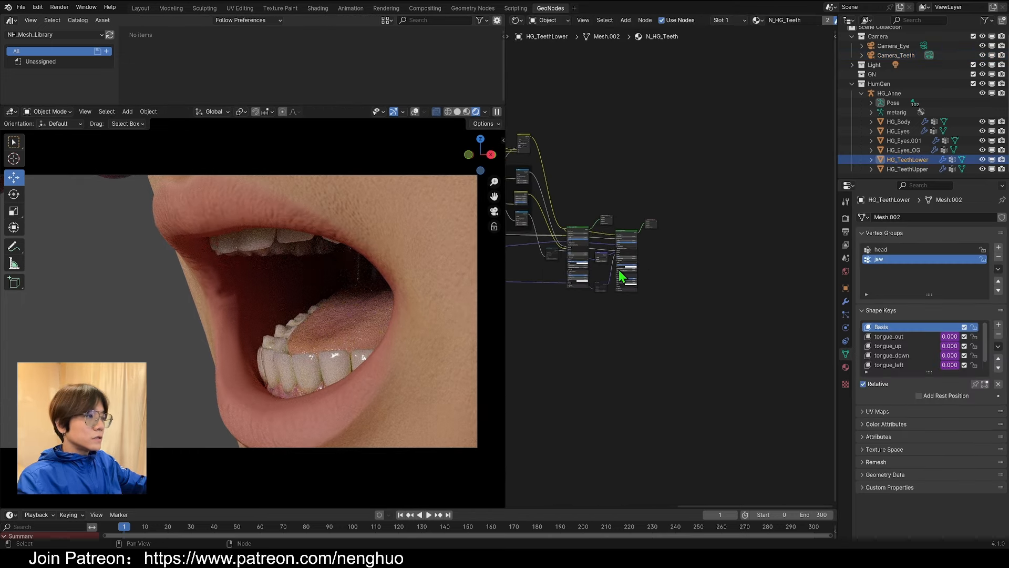
key(Home)
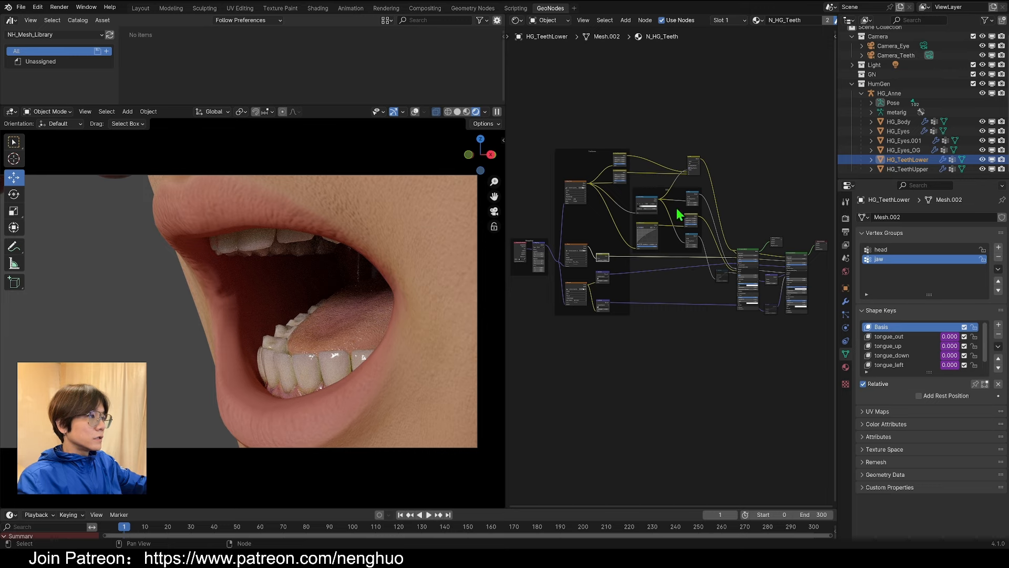
scroll(727, 286, up, 8)
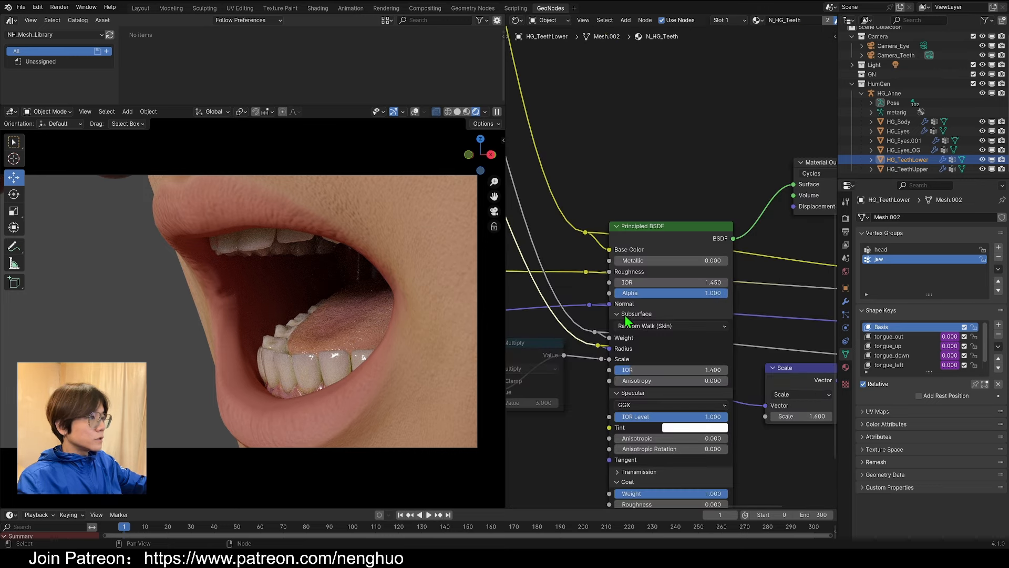
scroll(673, 279, down, 5)
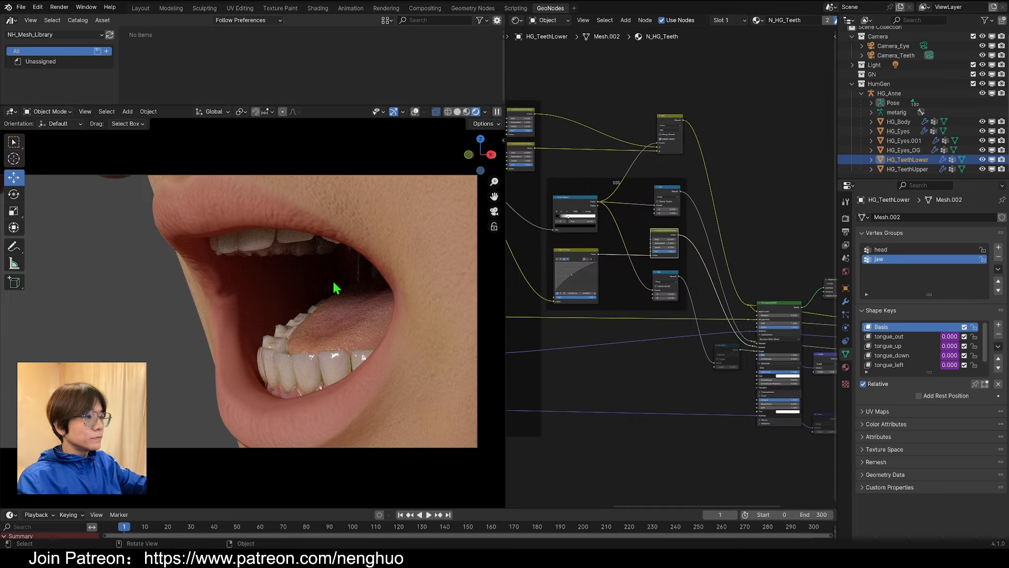
scroll(338, 286, down, 3)
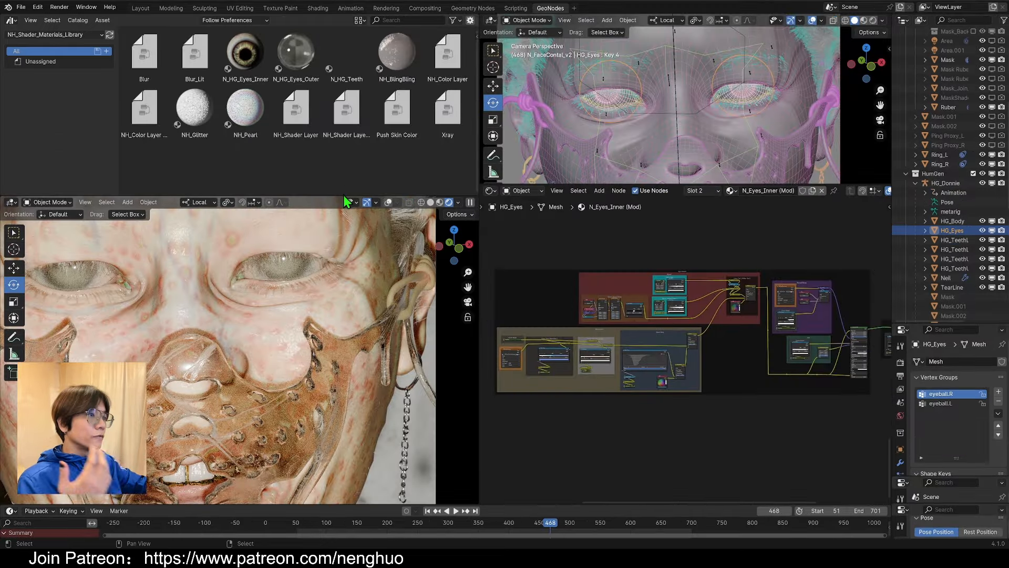
Enlarge the rendered viewport and the Shader Editor, and inspect the Color frame's Color Ramp in the N_HG_Neil material.
drag(344, 196, 344, 142)
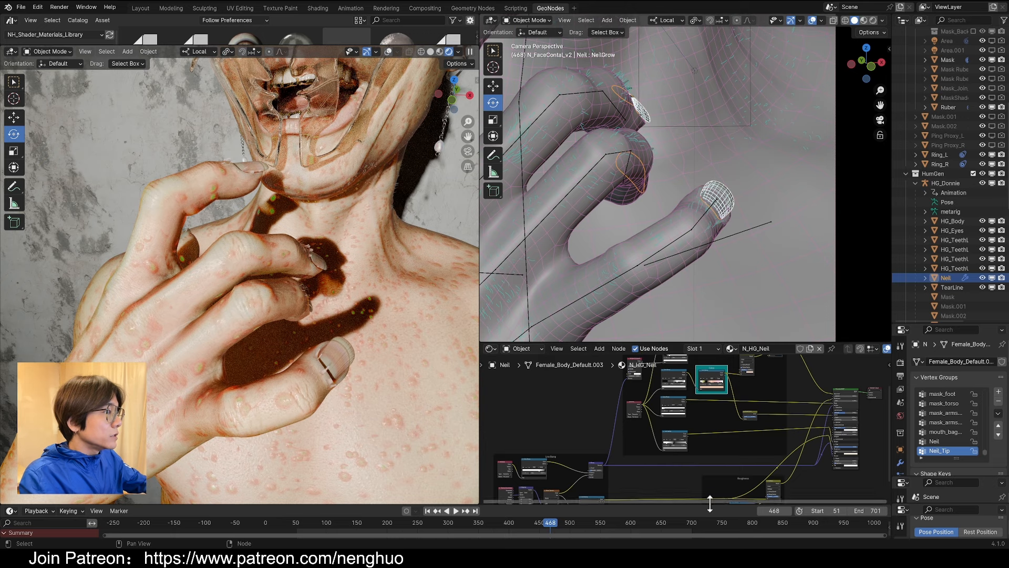
drag(557, 342, 552, 280)
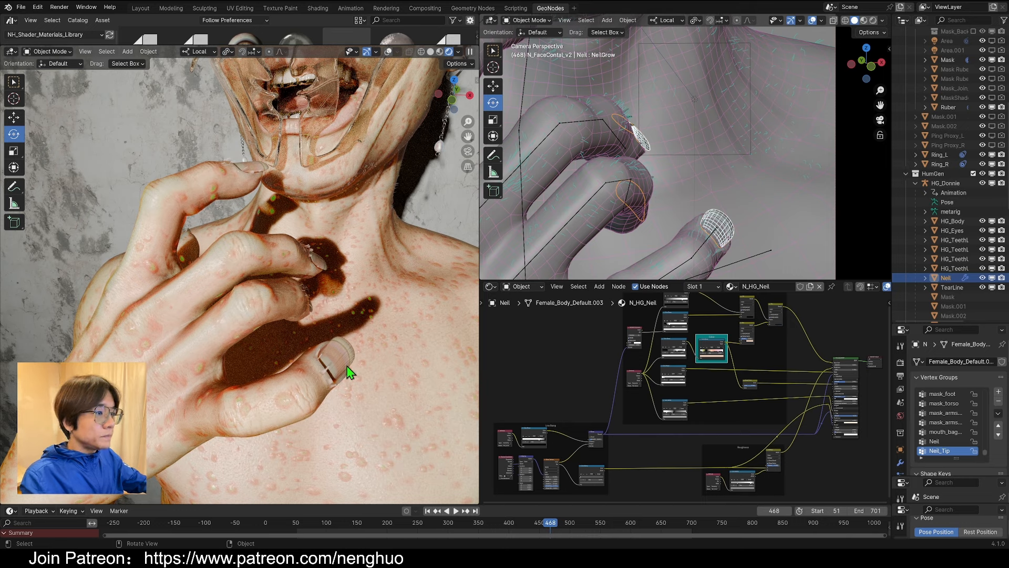
scroll(728, 336, up, 6)
scroll(685, 332, down, 3)
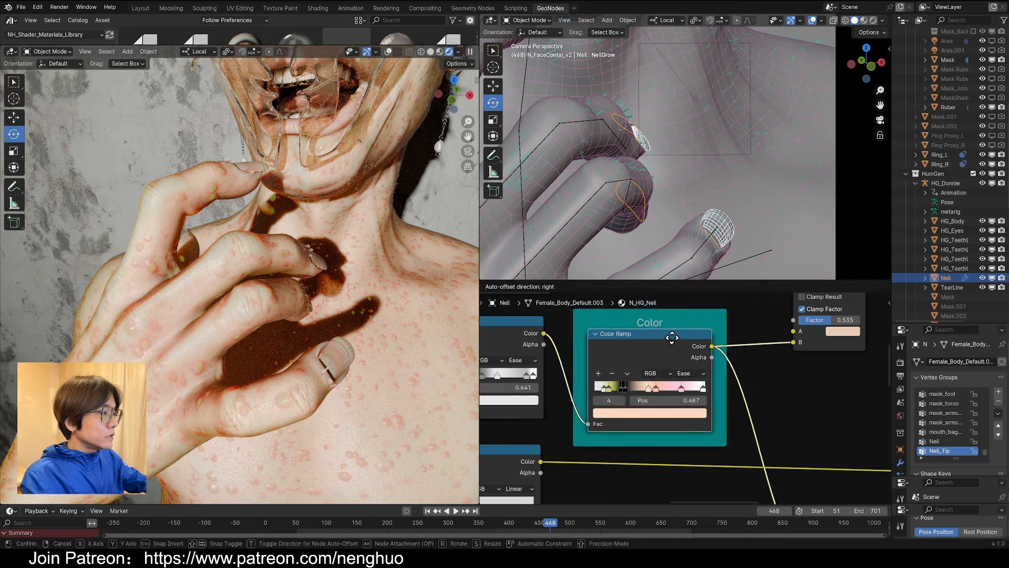
middle_drag(762, 232, 726, 145)
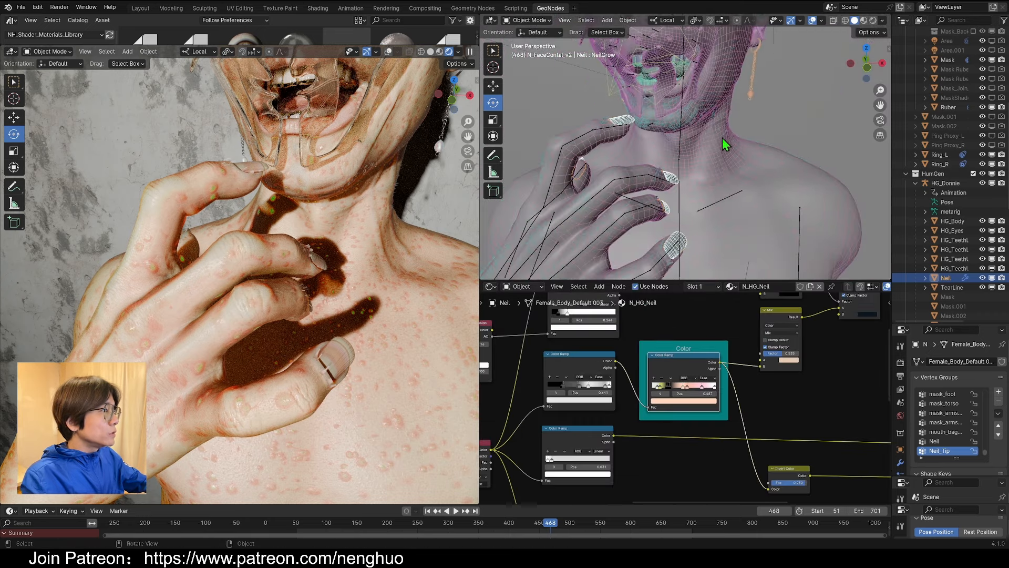
Switch the Neil object to Weight Paint mode and examine the Neil_factor weights alongside the matching Attribute node.
click(531, 22)
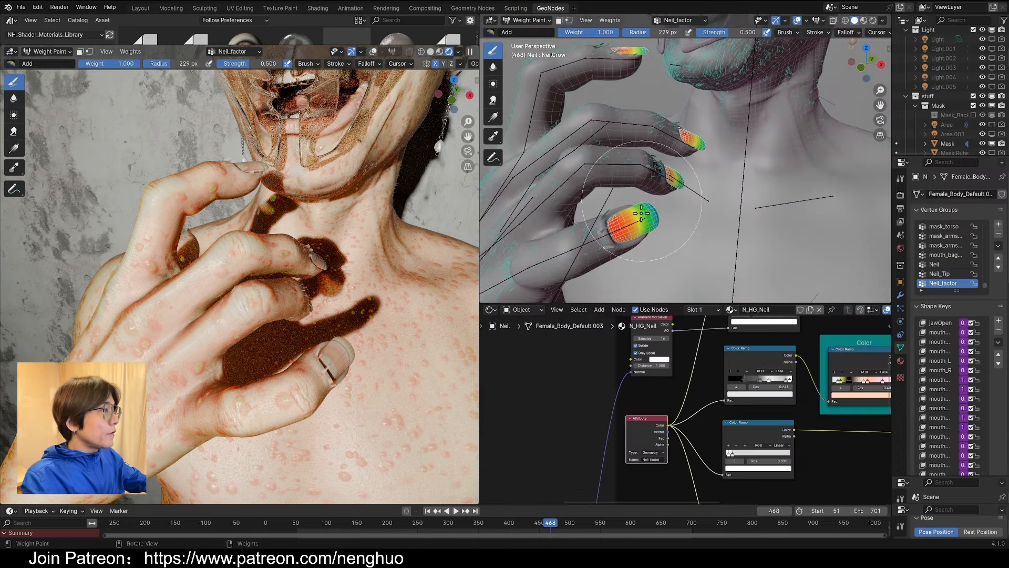
scroll(631, 231, up, 5)
scroll(710, 247, down, 4)
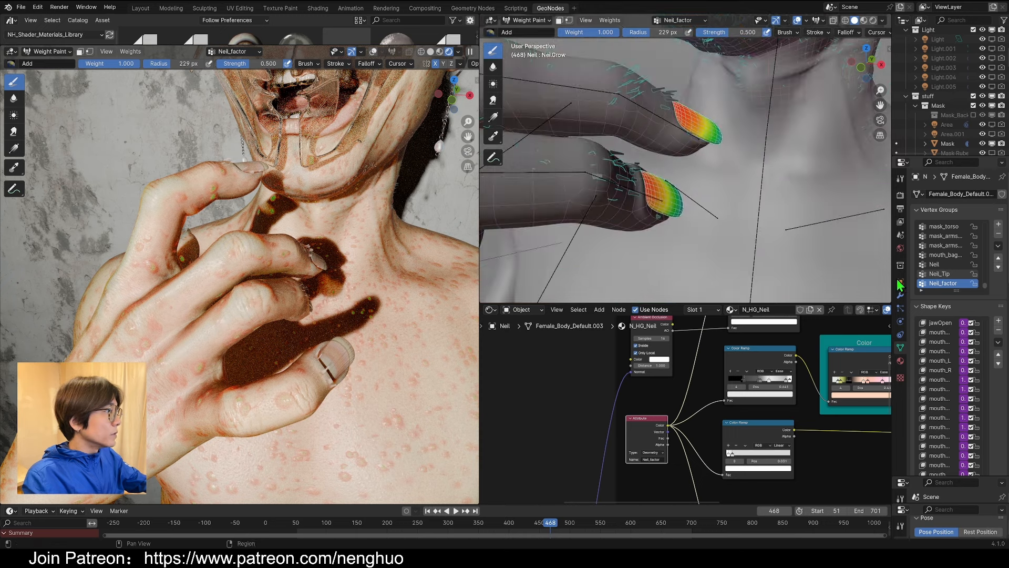
scroll(665, 403, up, 2)
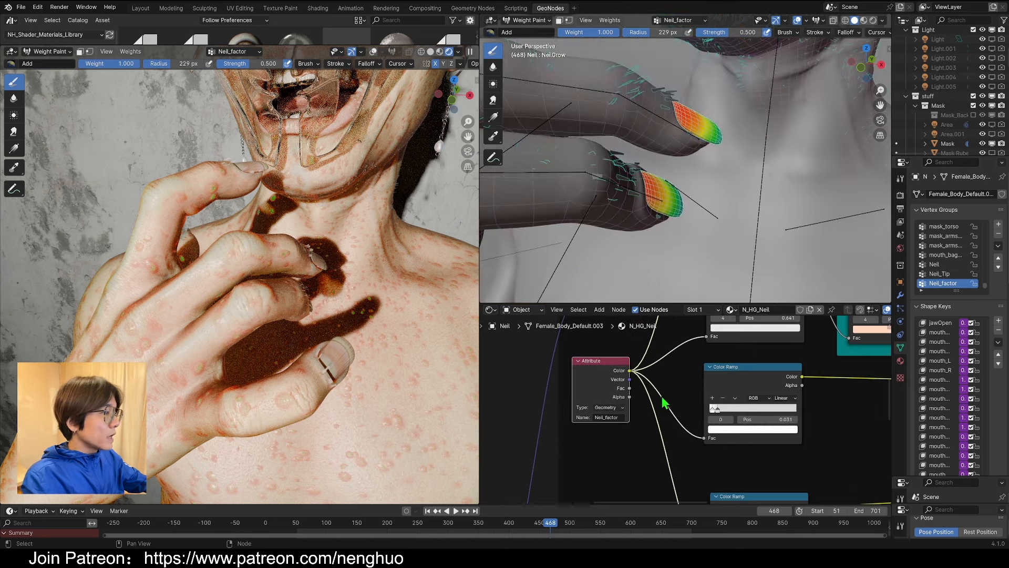
scroll(612, 379, down, 4)
scroll(694, 237, down, 3)
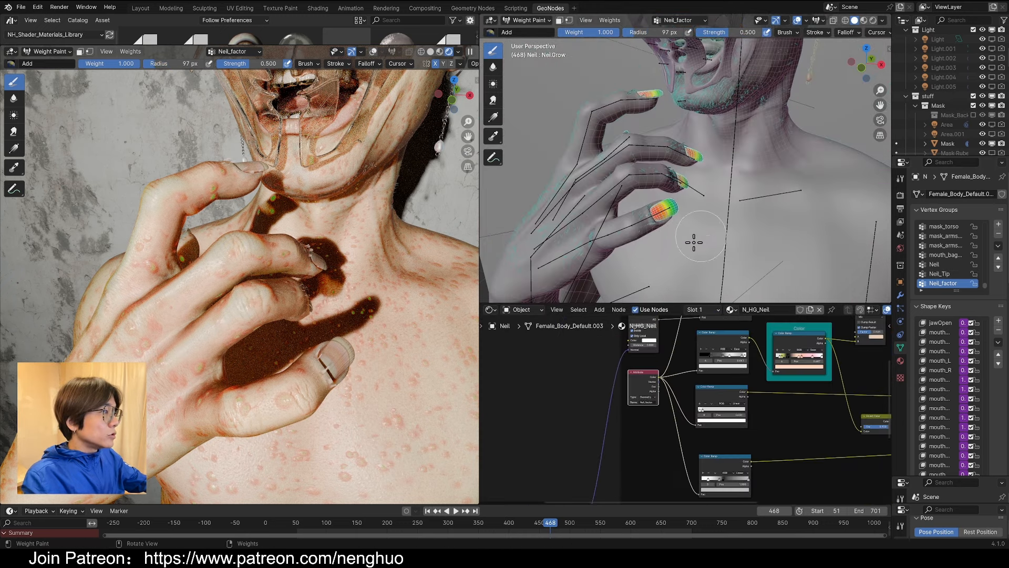
Set the weight paint brush radius to 150 px and frame the thumb nail.
key(bracketleft)
key(bracketleft)
key(bracketleft)
key(bracketleft)
key(bracketleft)
key(bracketleft)
key(bracketleft)
key(bracketleft)
scroll(660, 220, up, 3)
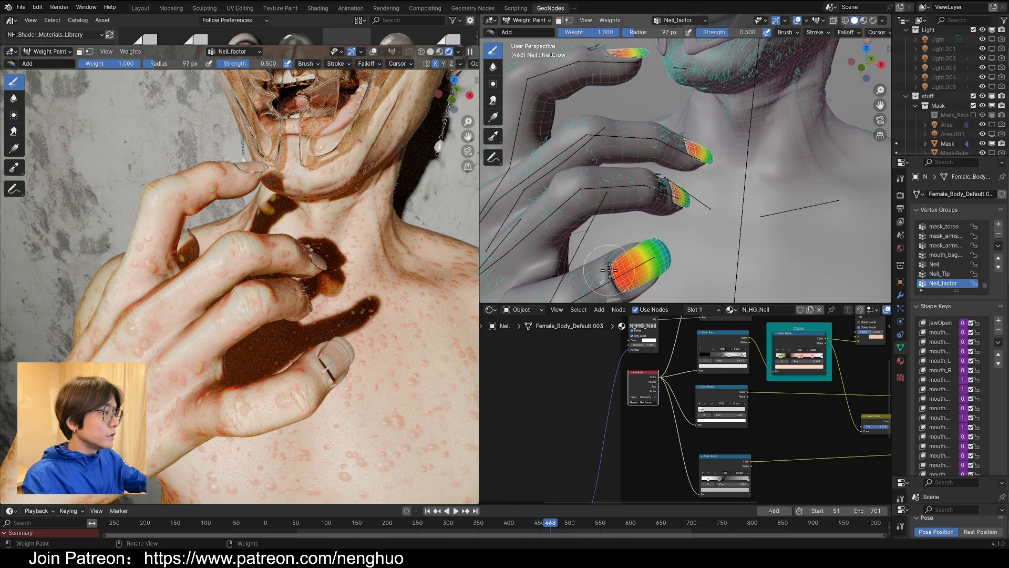
key(f)
click(684, 266)
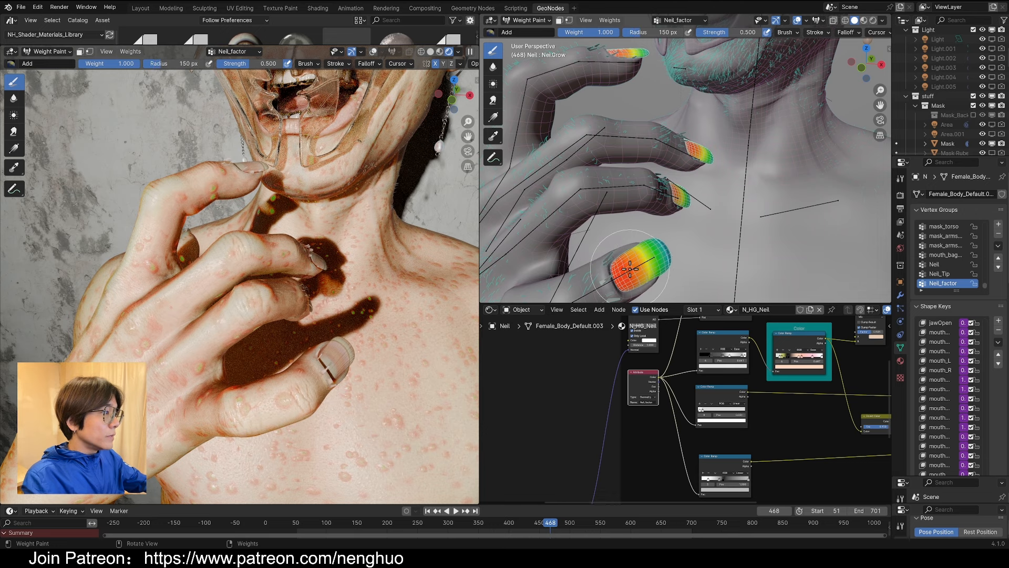
mouse_move(656, 250)
shift+middle_down()
mouse_move(683, 131)
mouse_move(666, 240)
shift+middle_up()
scroll(693, 423, up, 4)
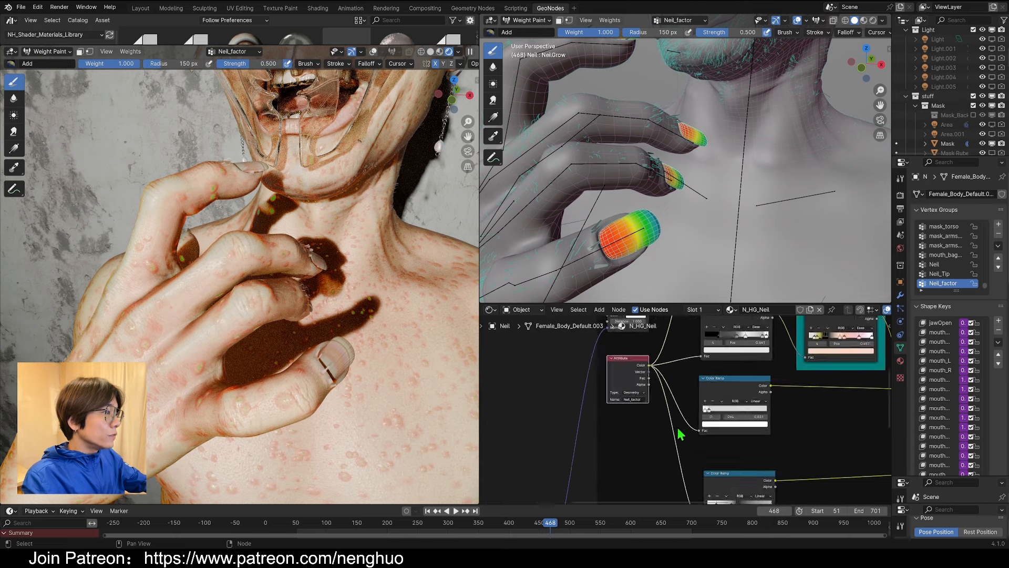
Add an Attribute node beside the existing Neil_factor Attribute node in the N_HG_Neil material.
middle_drag(677, 432, 776, 476)
scroll(683, 415, up, 2)
key(shift+a)
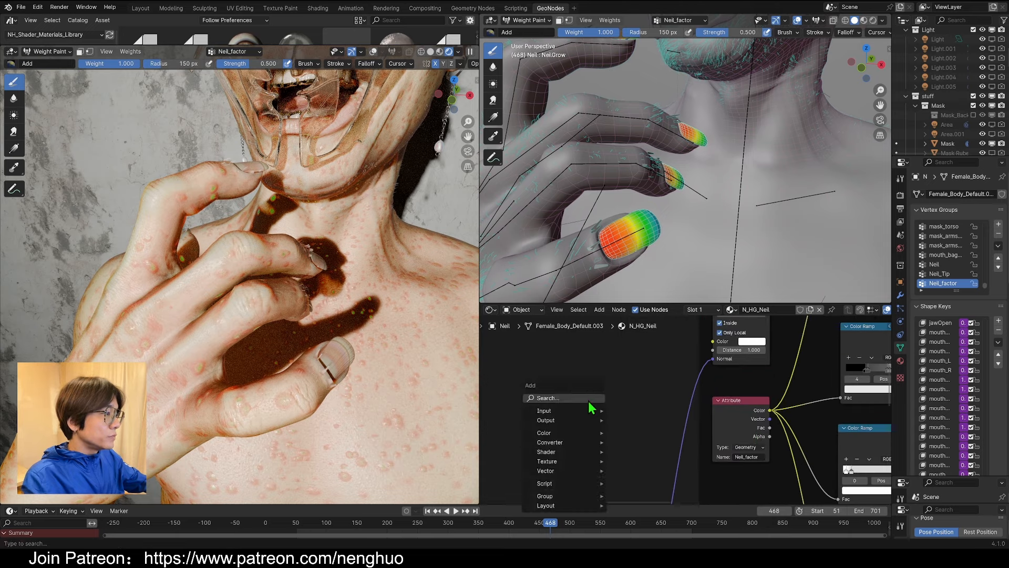
text(att)
key(Return)
click(532, 379)
middle_drag(533, 379, 487, 356)
scroll(617, 405, up, 3)
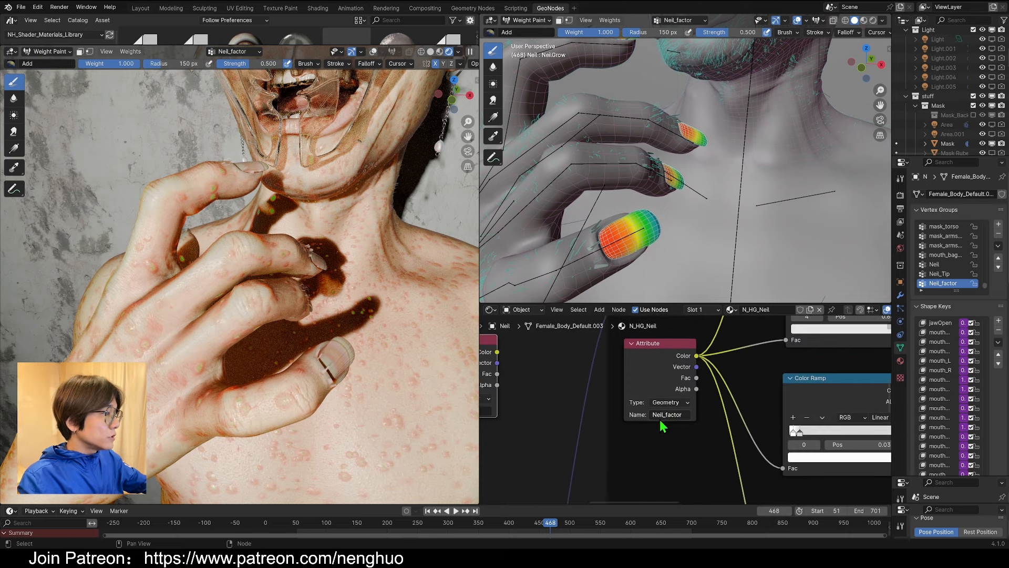
scroll(668, 416, down, 6)
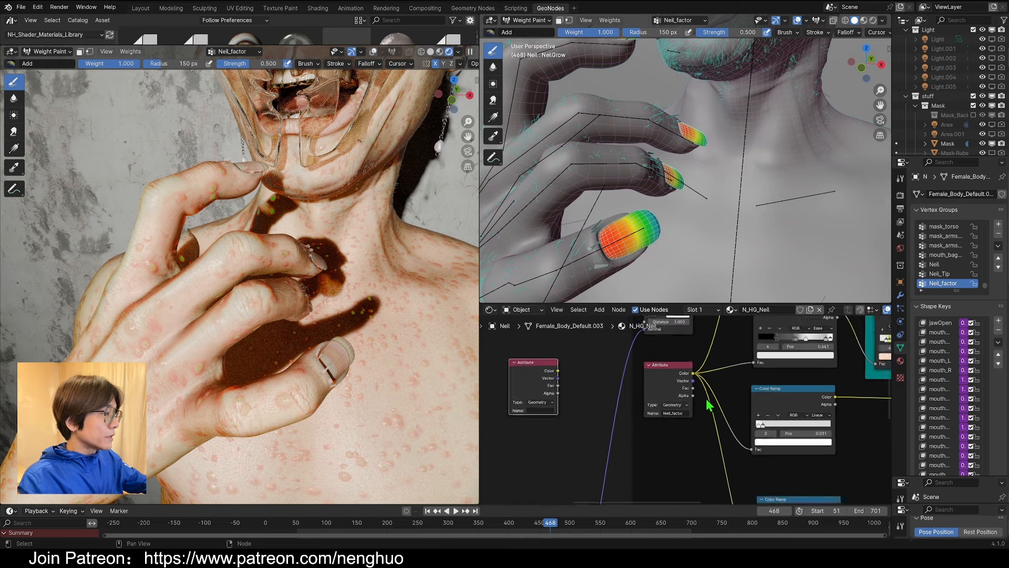
Preview the Neil_factor attribute and the Color Ramp feeding the Color frame on the nails, linking each directly to the Material Output.
scroll(377, 356, down, 3)
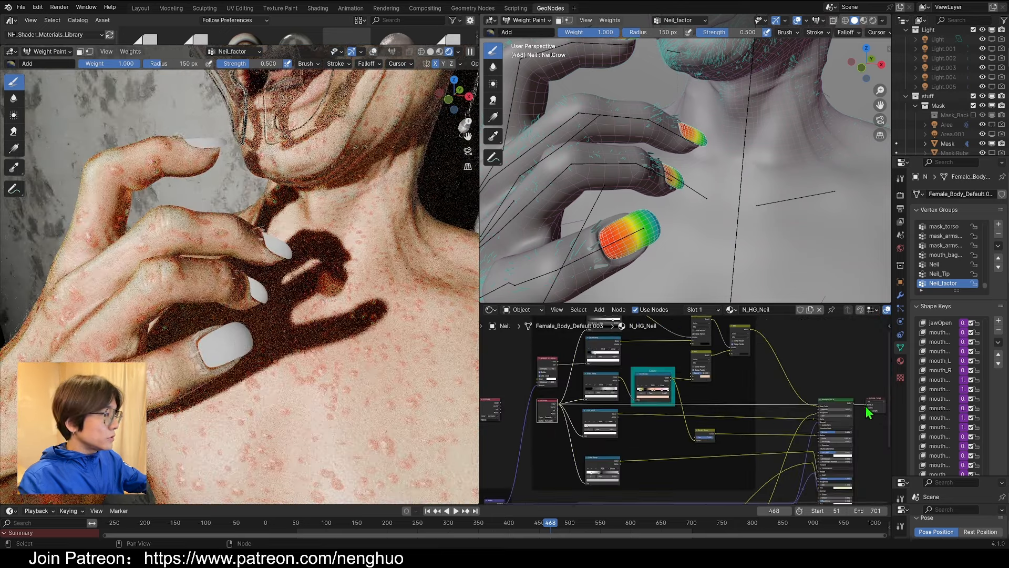
drag(866, 406, 619, 395)
scroll(619, 395, up, 6)
middle_drag(619, 396, 686, 390)
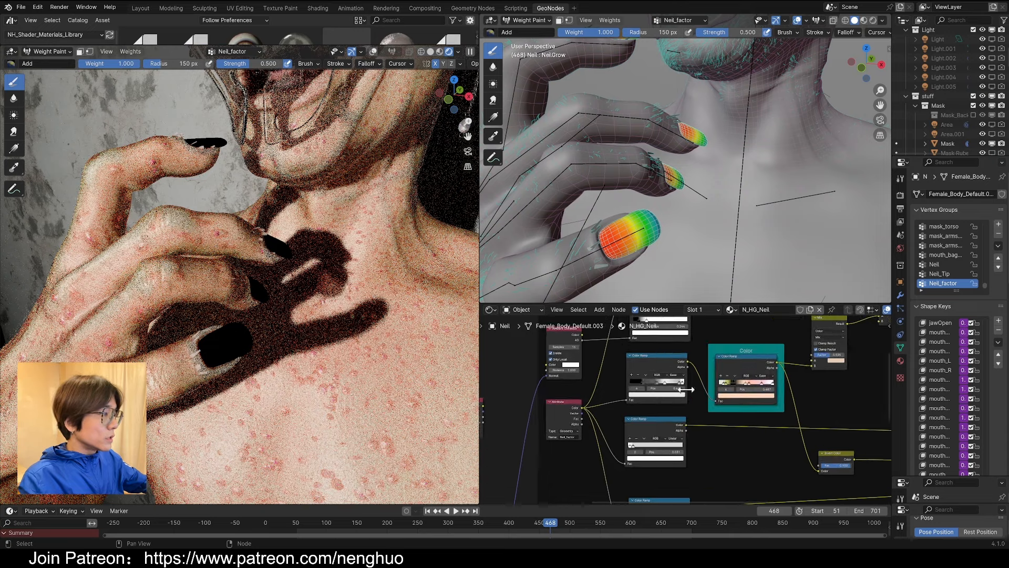
drag(687, 362, 891, 397)
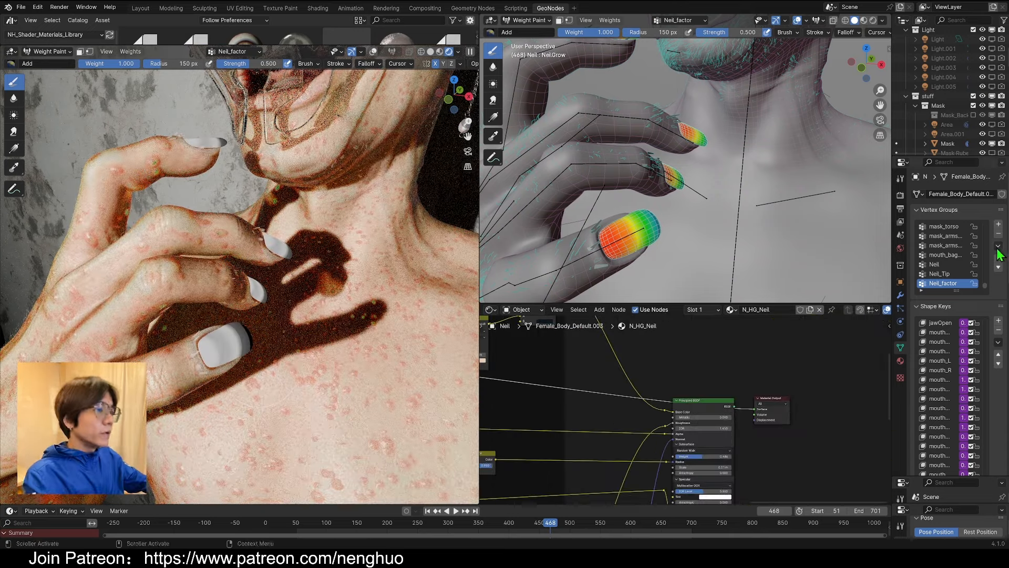
middle_drag(638, 416, 522, 404)
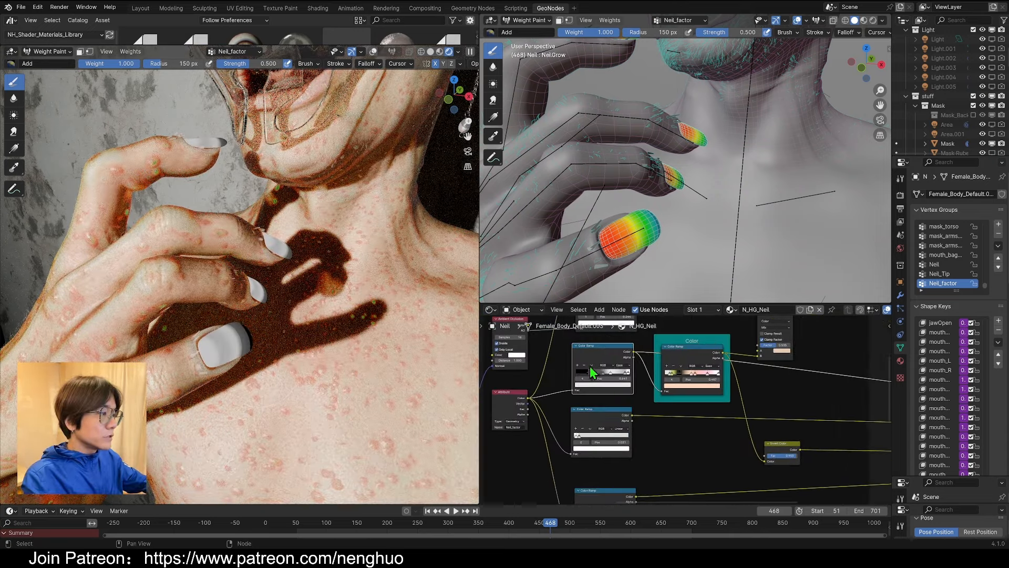
scroll(592, 372, up, 2)
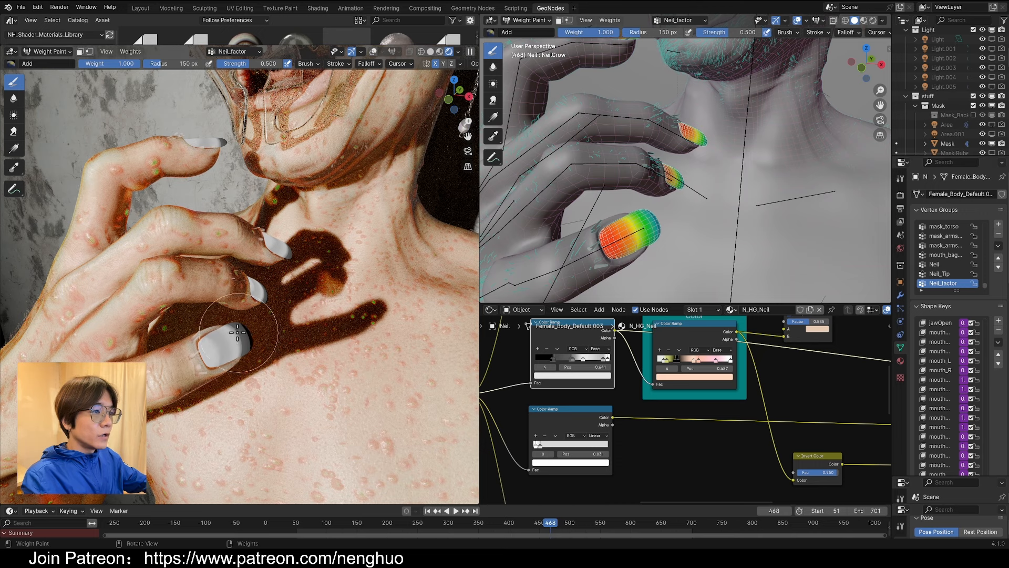
middle_drag(693, 342, 672, 371)
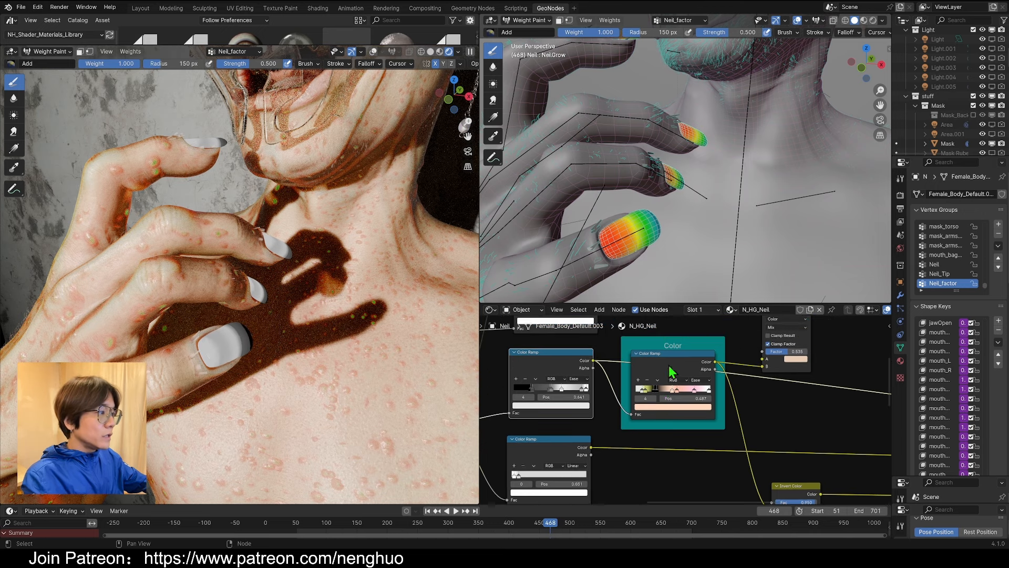
Link the Color frame's Color Ramp to the Principled BSDF's Base Color and reconnect the BSDF to the Material Output's Surface.
drag(672, 358, 669, 362)
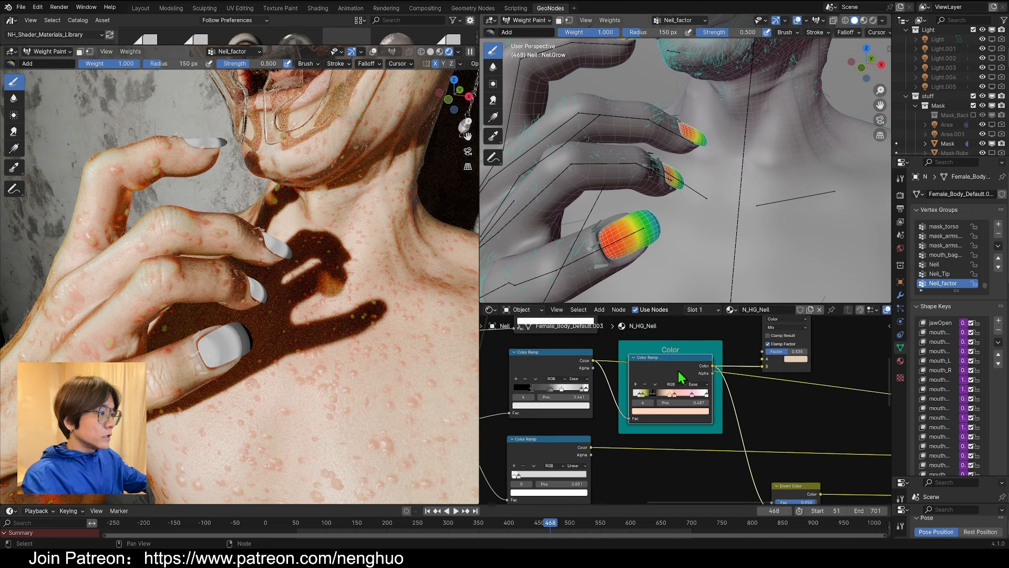
scroll(738, 382, down, 3)
middle_drag(738, 382, 711, 391)
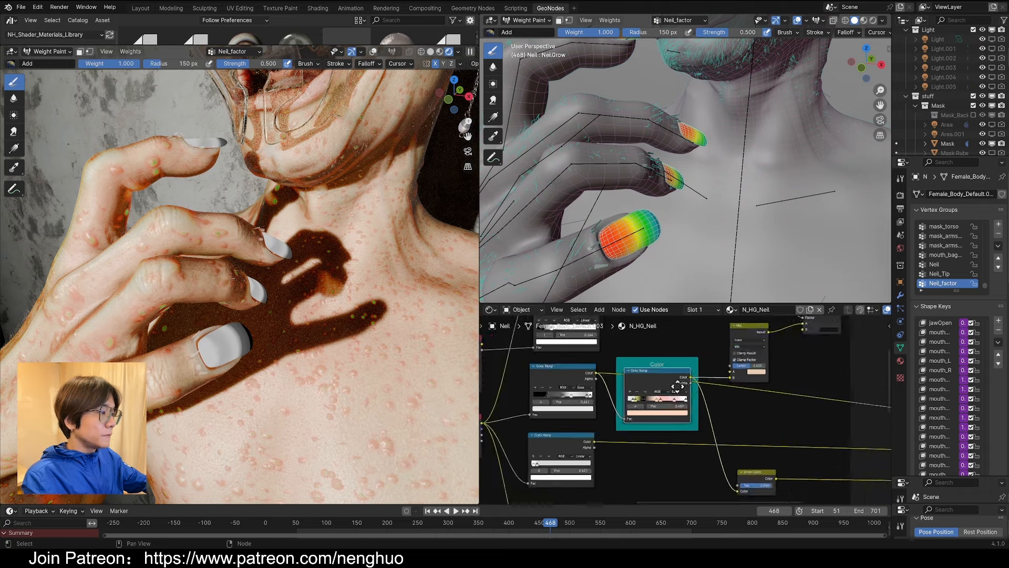
drag(691, 376, 723, 432)
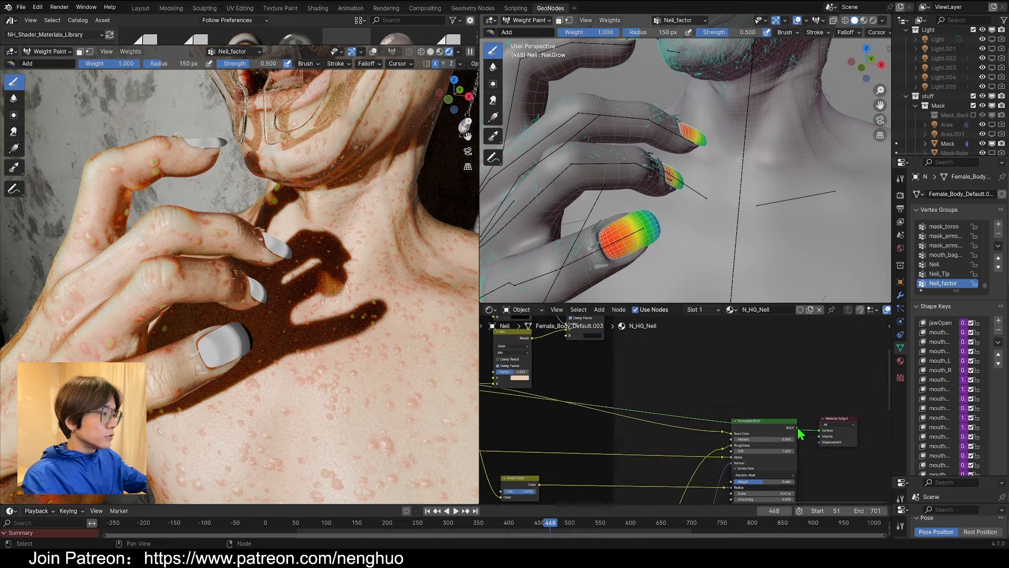
drag(798, 428, 822, 431)
Examine the rendered thumb nail up close together with the N_HG_Neil color ramps and Wave Texture nodes.
middle_drag(669, 407, 738, 388)
middle_drag(268, 354, 292, 352)
middle_drag(567, 391, 707, 394)
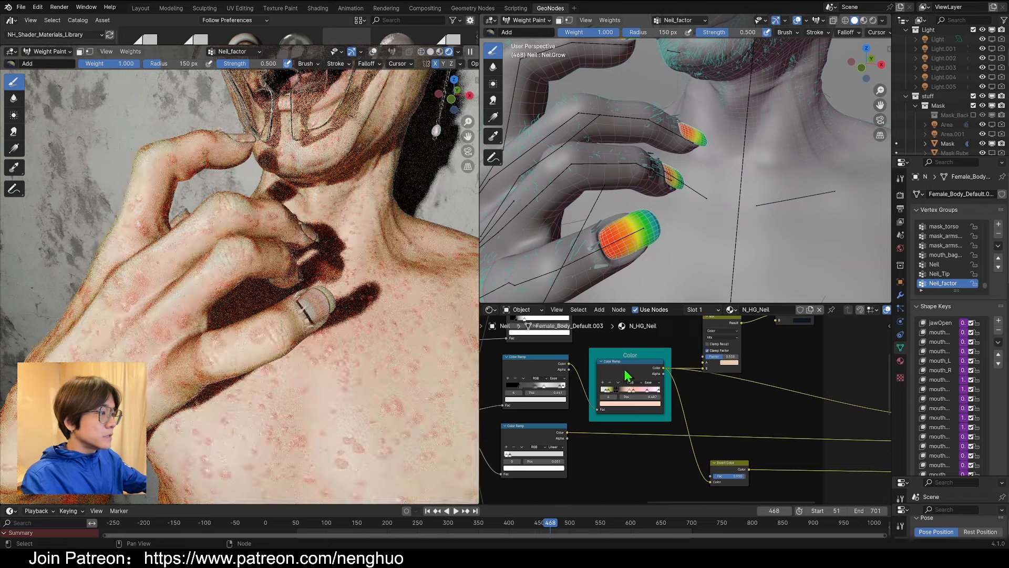
drag(624, 370, 625, 373)
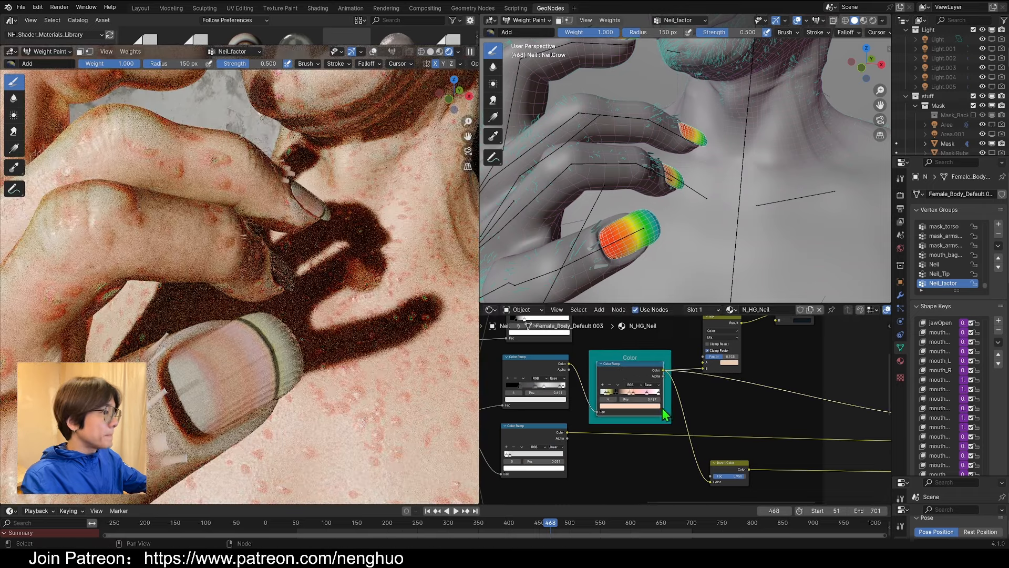
scroll(683, 407, down, 2)
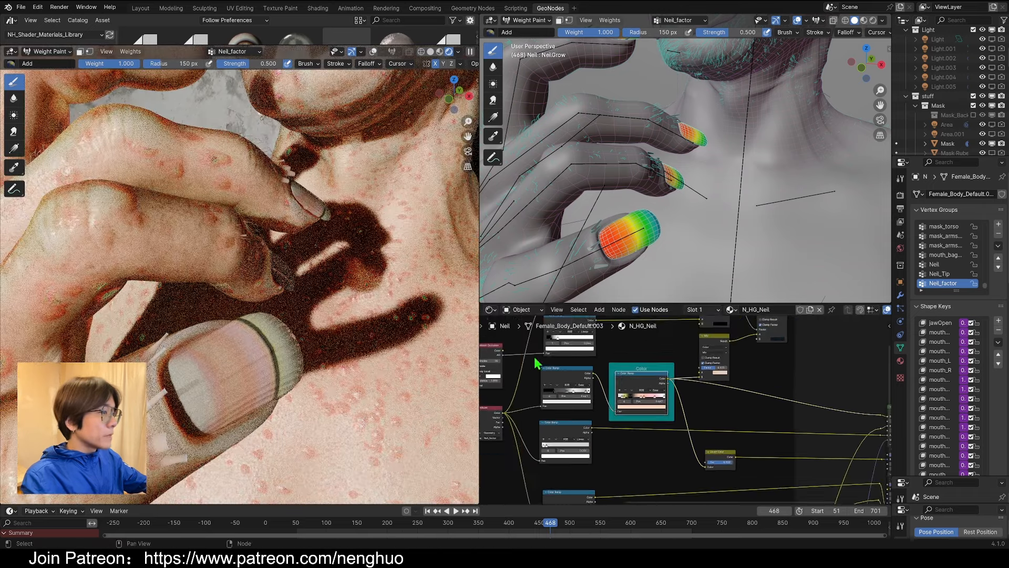
scroll(653, 402, down, 4)
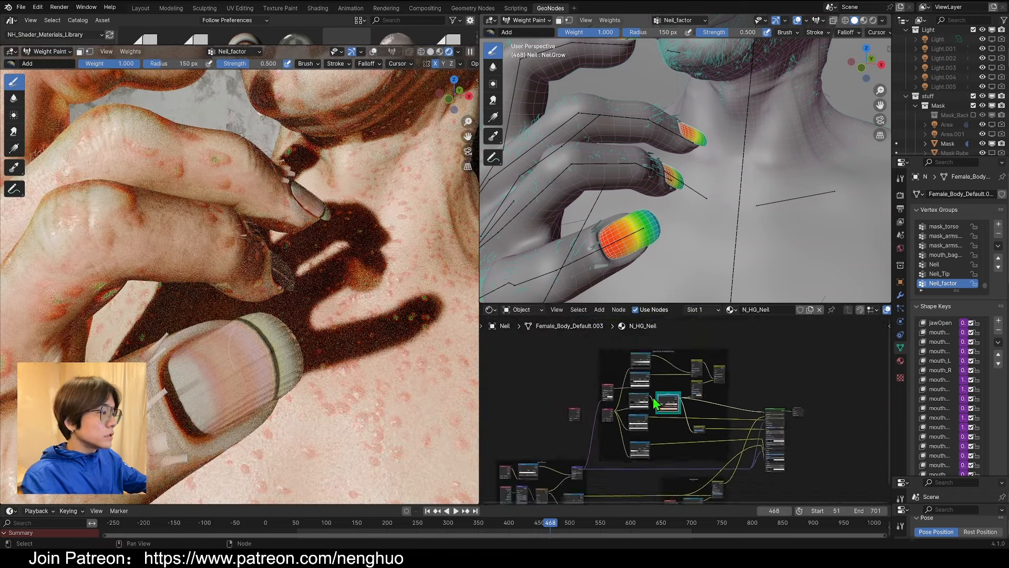
scroll(653, 397, up, 5)
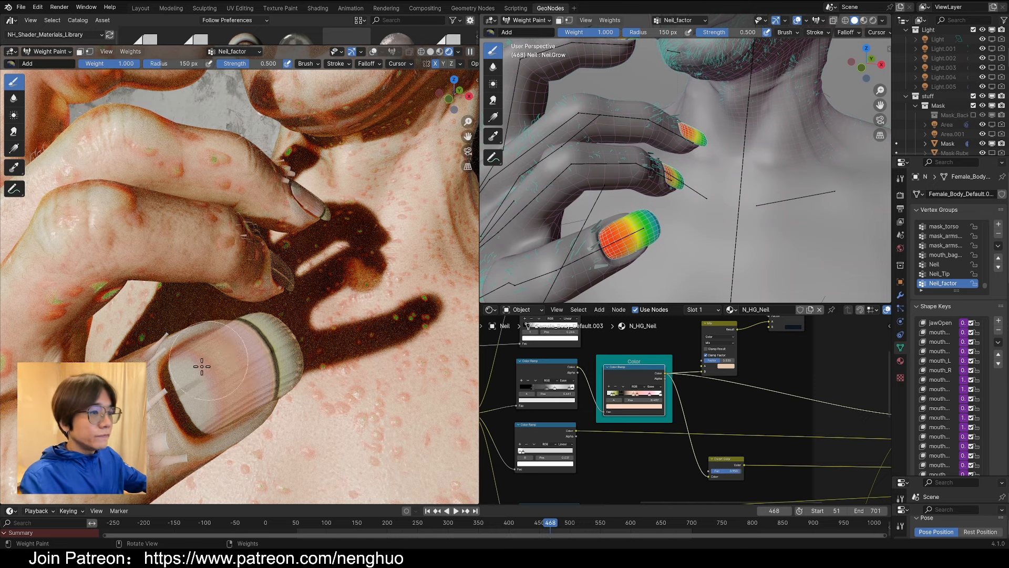
scroll(742, 423, down, 4)
scroll(742, 426, up, 4)
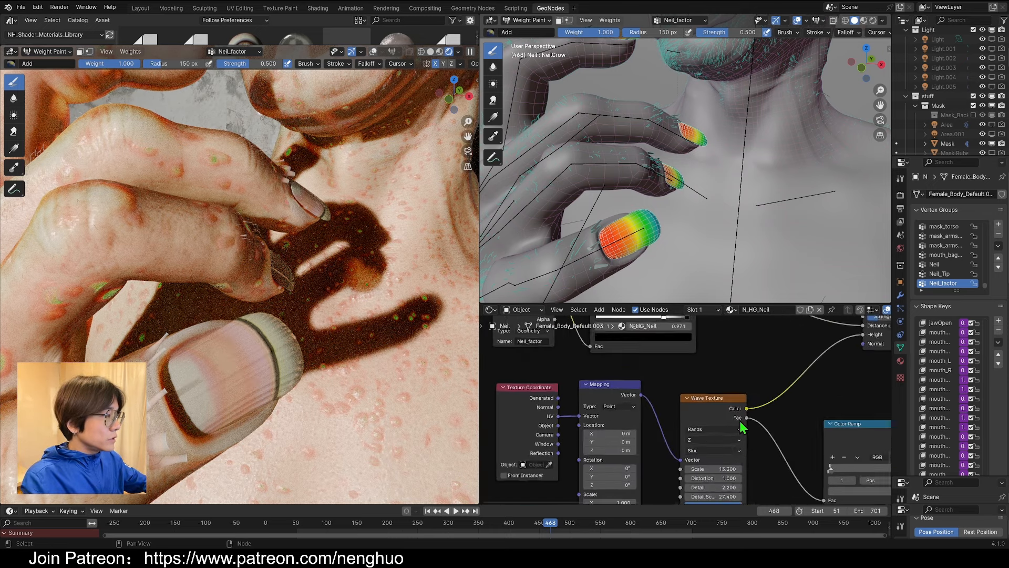
Preview the Wave Texture directly on the nails and enlarge the node editor to inspect its Texture Coordinate and Mapping nodes.
scroll(742, 426, up, 4)
drag(707, 402, 692, 377)
scroll(711, 412, down, 2)
middle_drag(711, 413, 549, 389)
scroll(549, 389, down, 4)
ctrl+shift+click(549, 390)
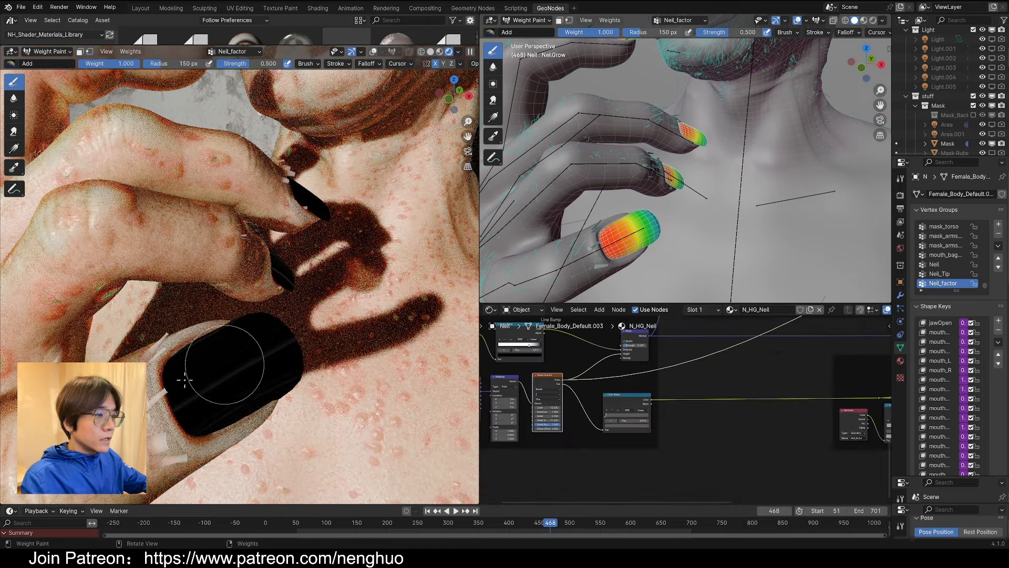
scroll(683, 399, up, 6)
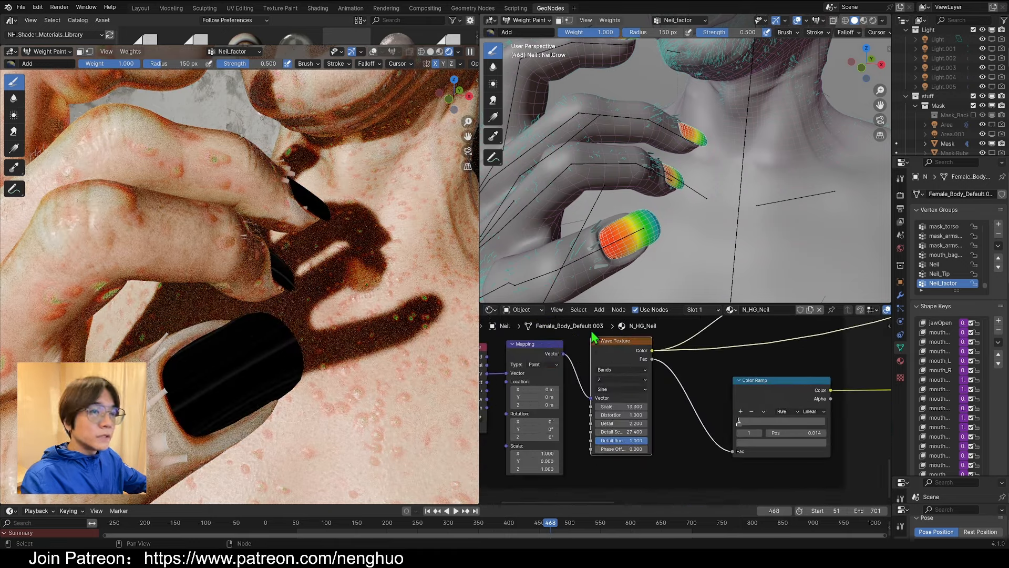
drag(600, 303, 600, 232)
middle_drag(629, 287, 701, 314)
scroll(702, 314, up, 3)
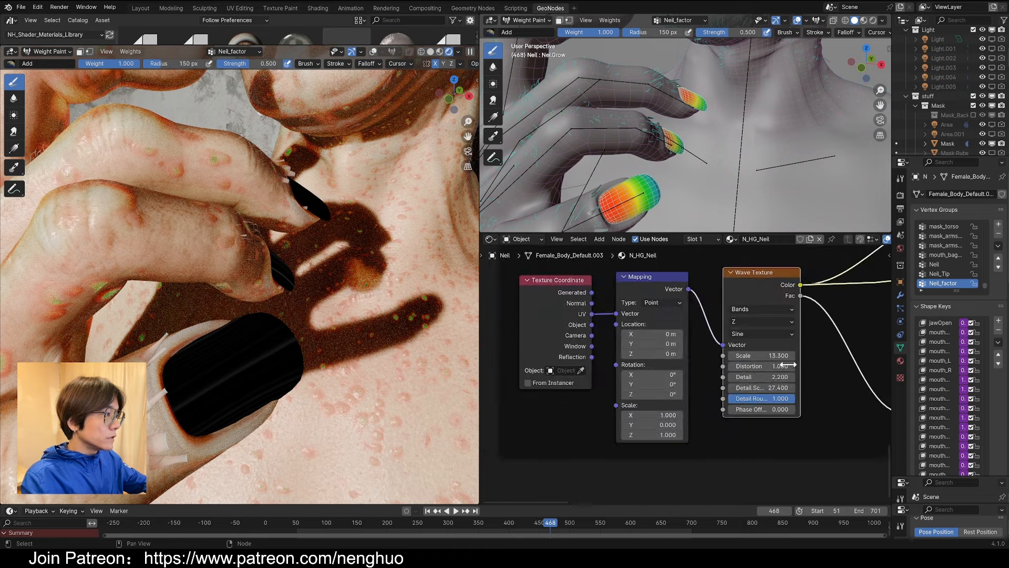
Preview the Line Bump frame's Bump node on the nails.
scroll(818, 375, down, 6)
middle_drag(818, 375, 598, 391)
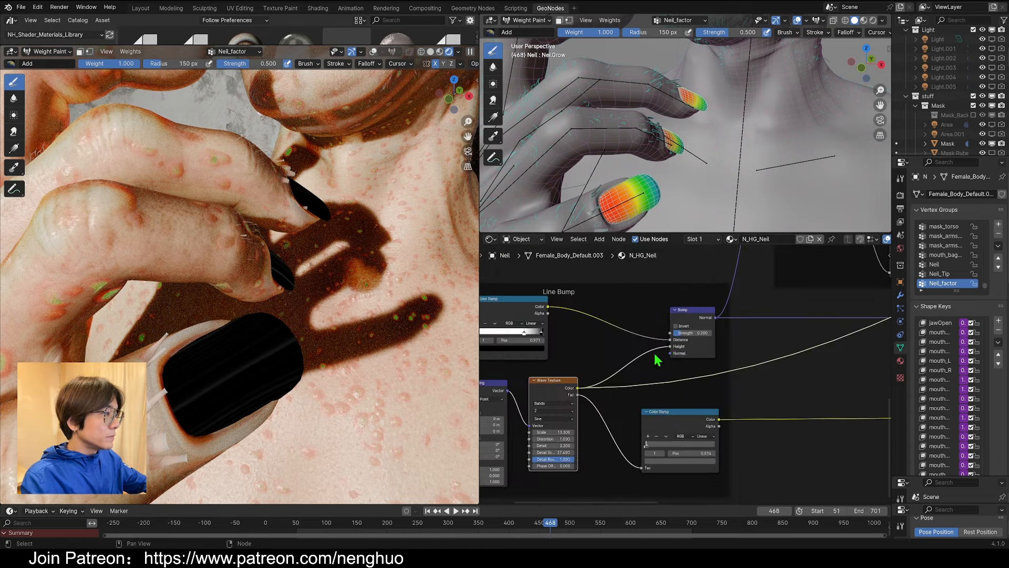
middle_drag(657, 360, 561, 401)
ctrl+shift+click(581, 384)
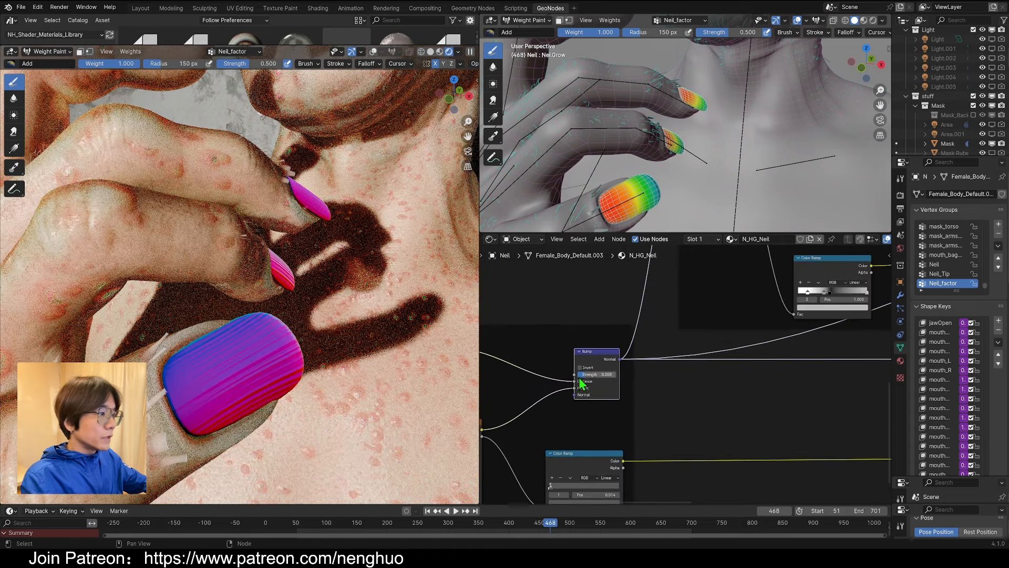
Disconnect the Line Bump Color Ramp from the Bump node's Distance input and link it back again.
middle_drag(551, 355, 687, 339)
middle_drag(489, 381, 541, 384)
scroll(541, 384, up, 2)
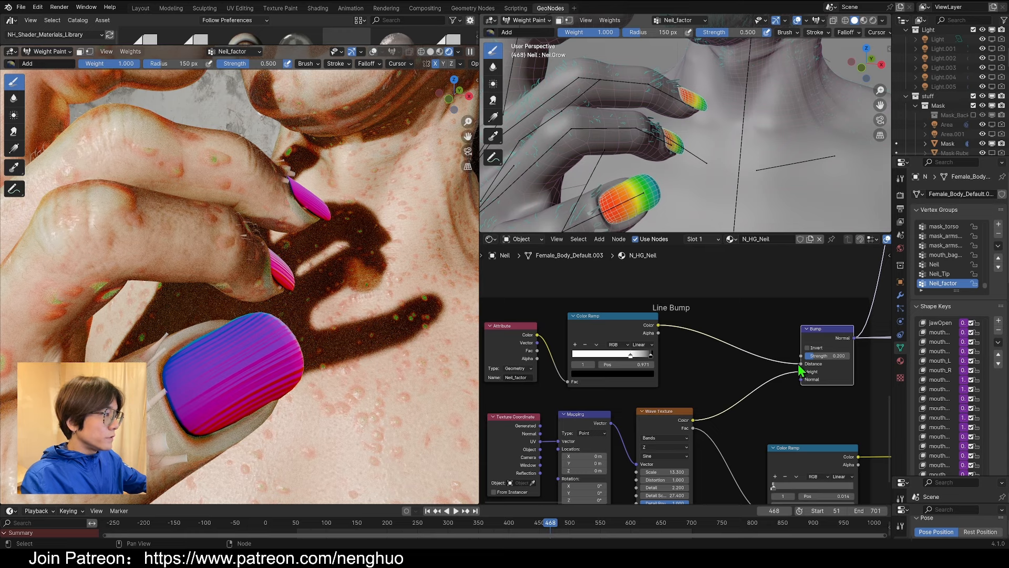
drag(801, 364, 705, 363)
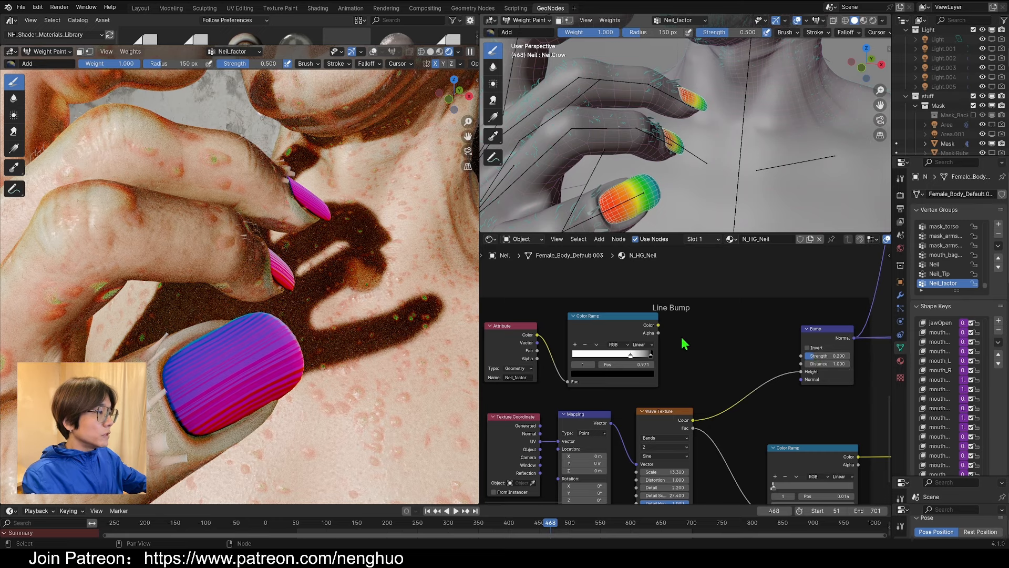
drag(660, 326, 802, 363)
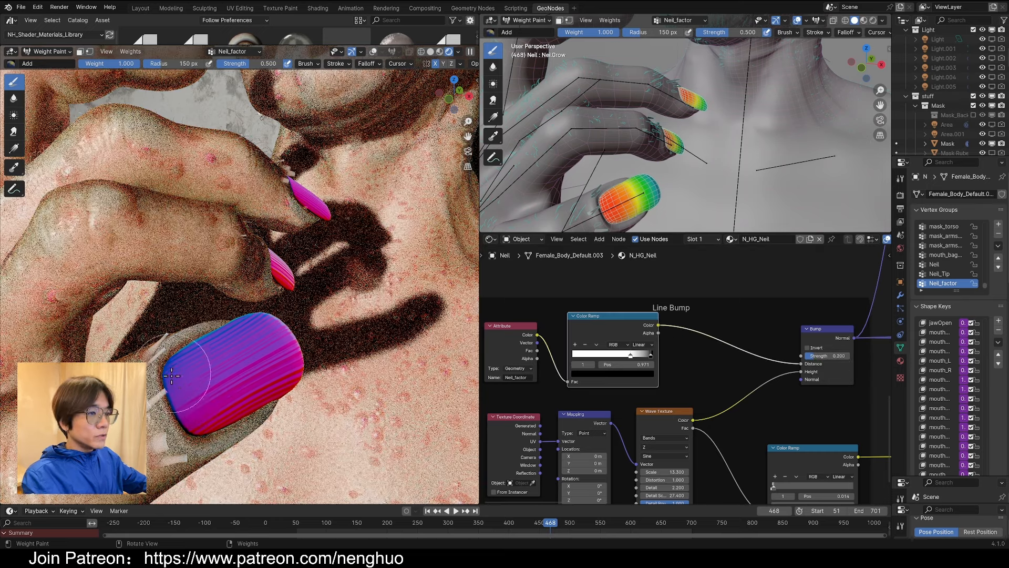
Reconnect the Principled BSDF to the Material Output's Surface in the N_HG_Neil material.
scroll(746, 365, down, 3)
scroll(789, 342, up, 3)
middle_drag(801, 325, 428, 340)
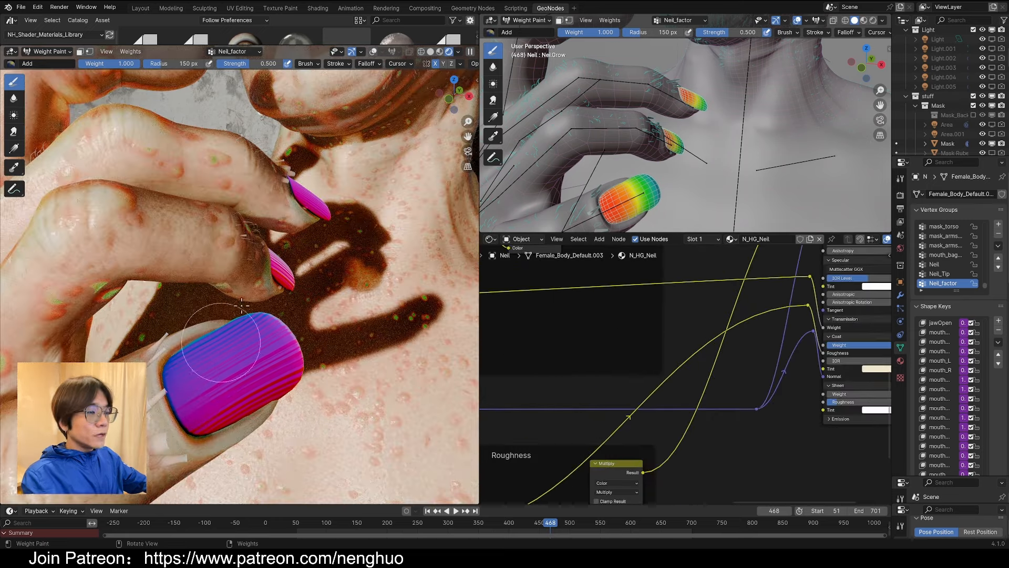
middle_drag(668, 340, 523, 423)
middle_drag(685, 286, 625, 361)
scroll(717, 384, down, 3)
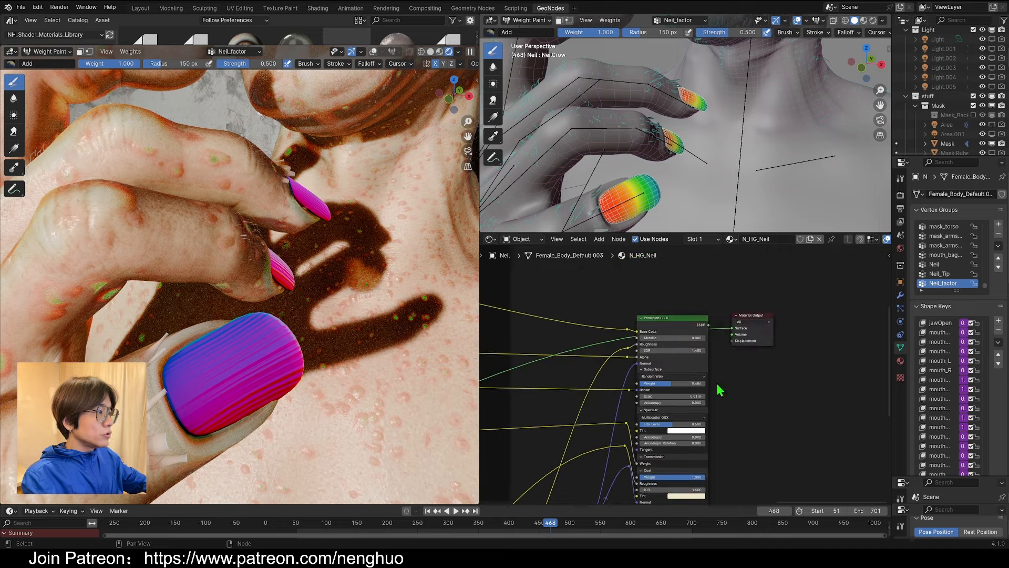
drag(725, 330, 732, 328)
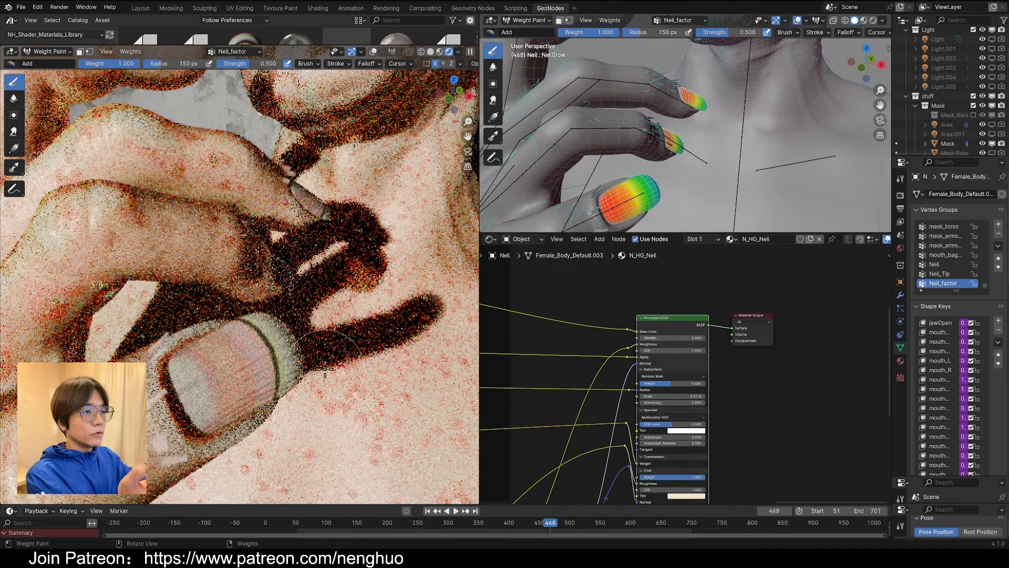
Examine the rendered nails up close and from the camera view, together with the complete N_HG_Neil node network.
scroll(323, 369, down, 5)
scroll(259, 318, up, 6)
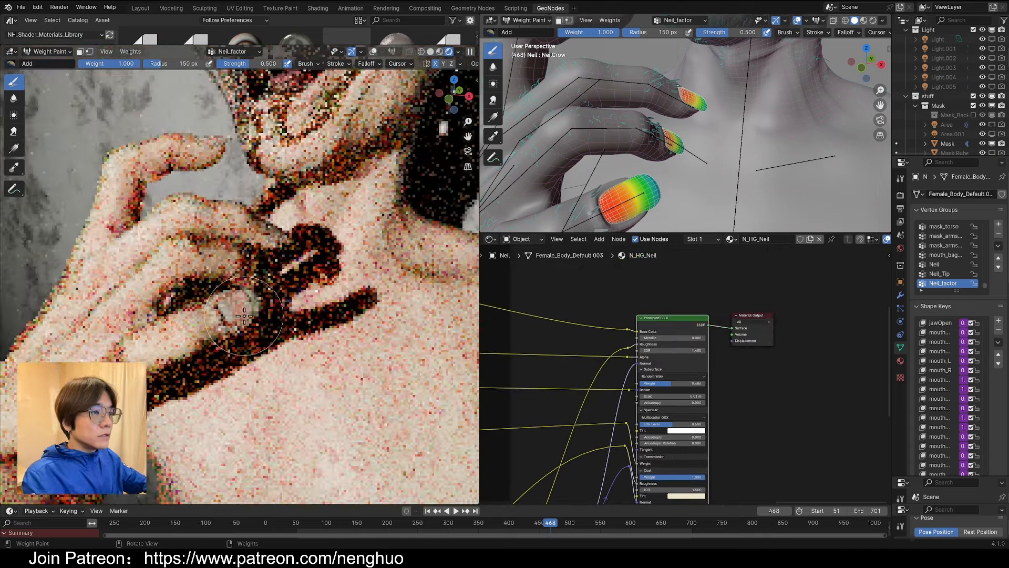
scroll(259, 318, down, 2)
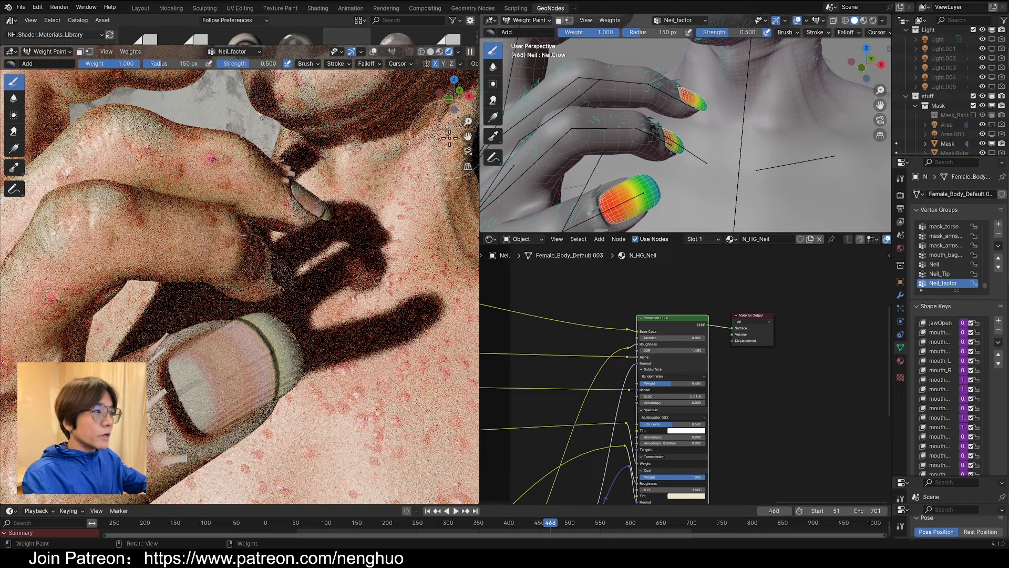
scroll(366, 384, down, 3)
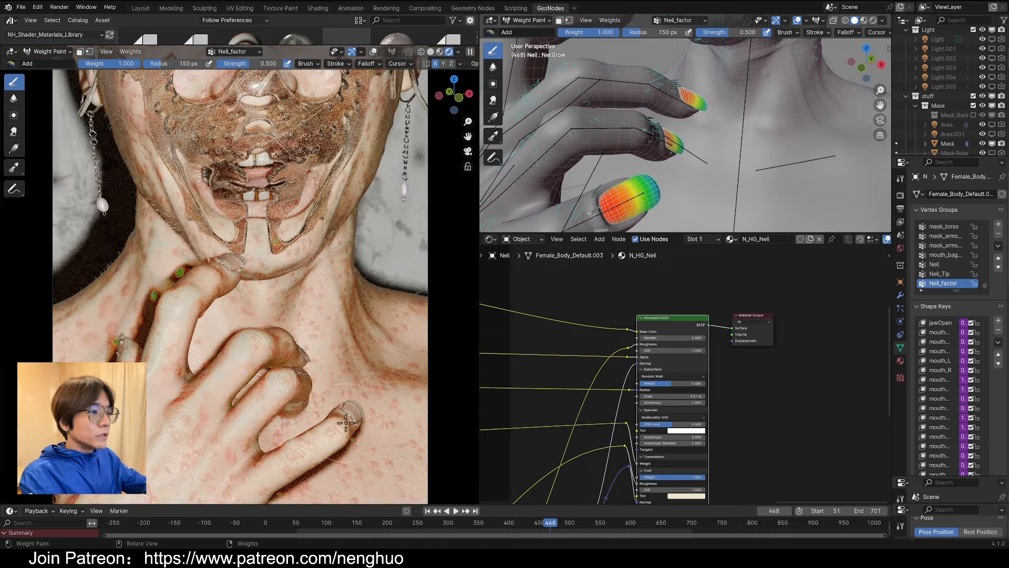
scroll(580, 408, down, 8)
middle_drag(580, 408, 736, 335)
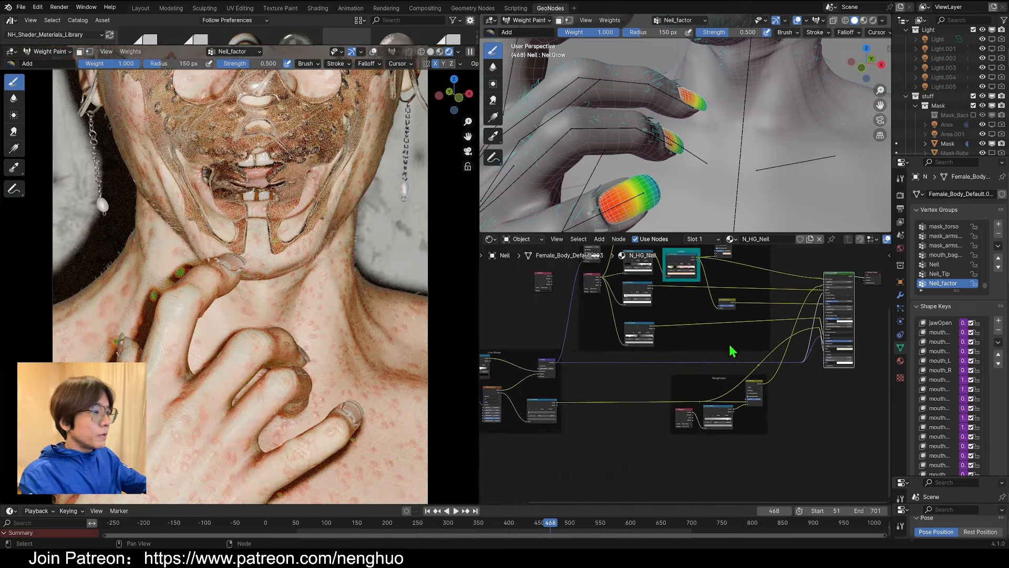
middle_drag(627, 425, 677, 458)
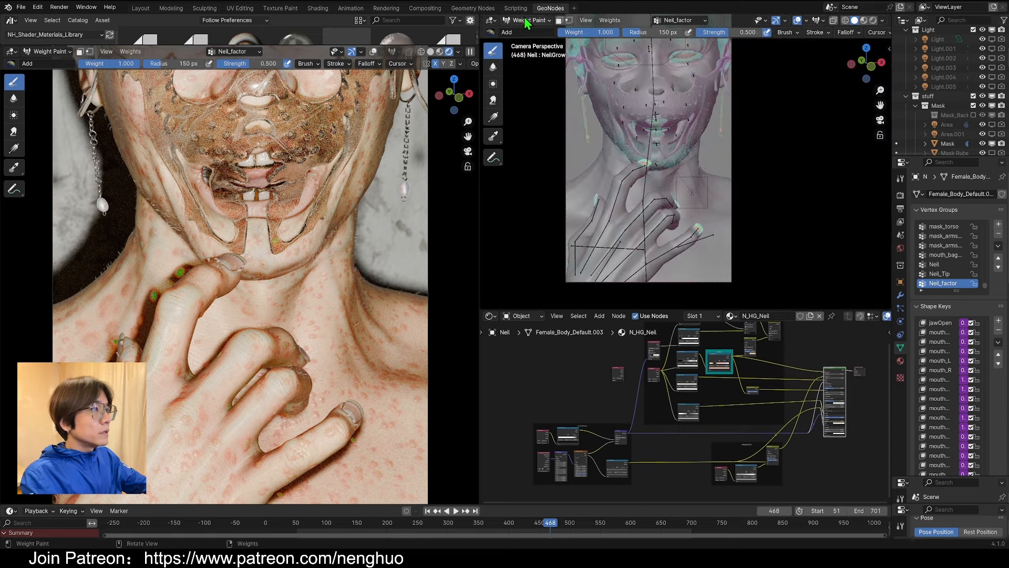
Switch from Weight Paint to Object Mode and inspect the selected DeadSking curves around the fingernails.
click(525, 17)
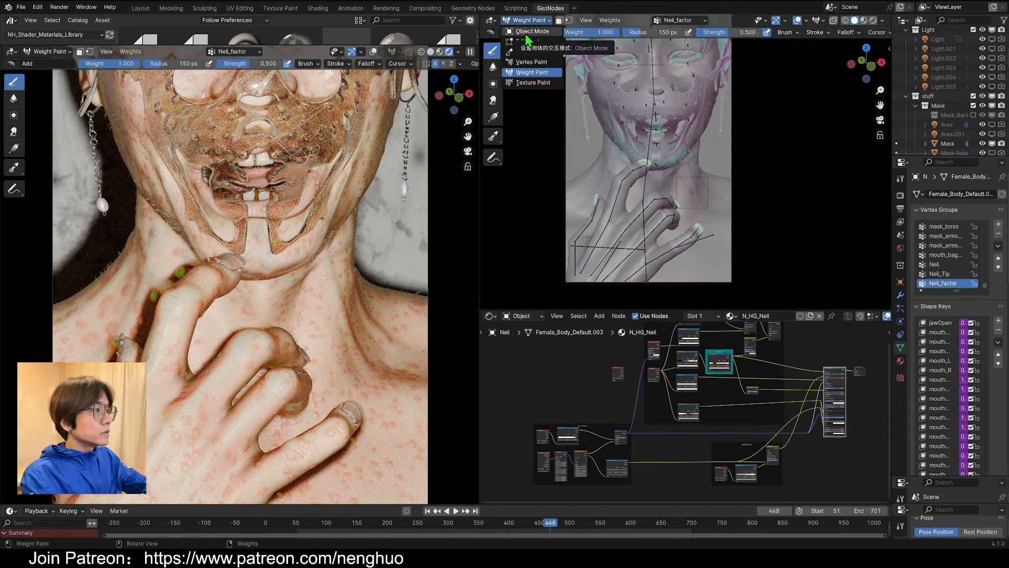
click(524, 33)
scroll(695, 247, up, 10)
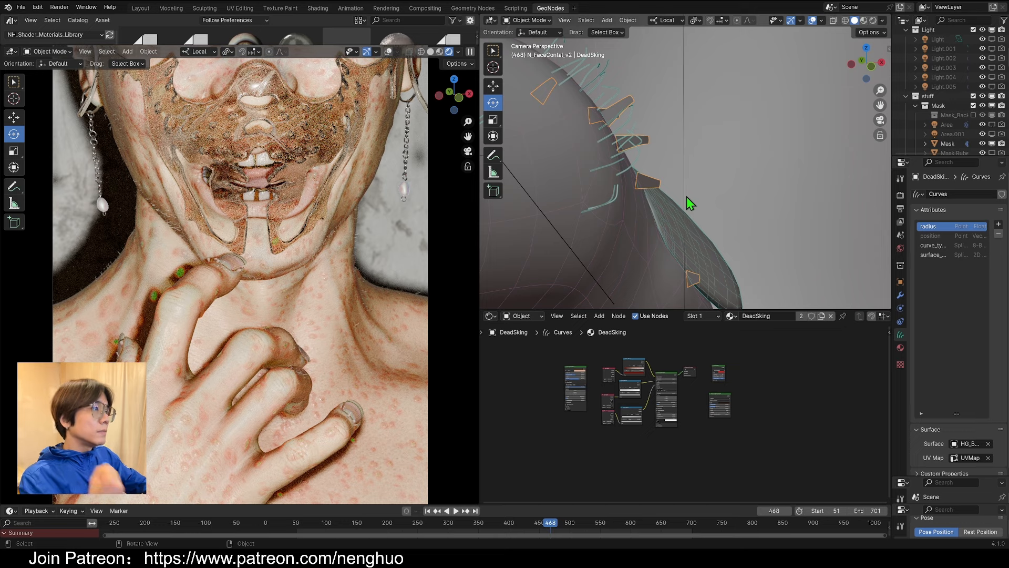
scroll(719, 160, down, 7)
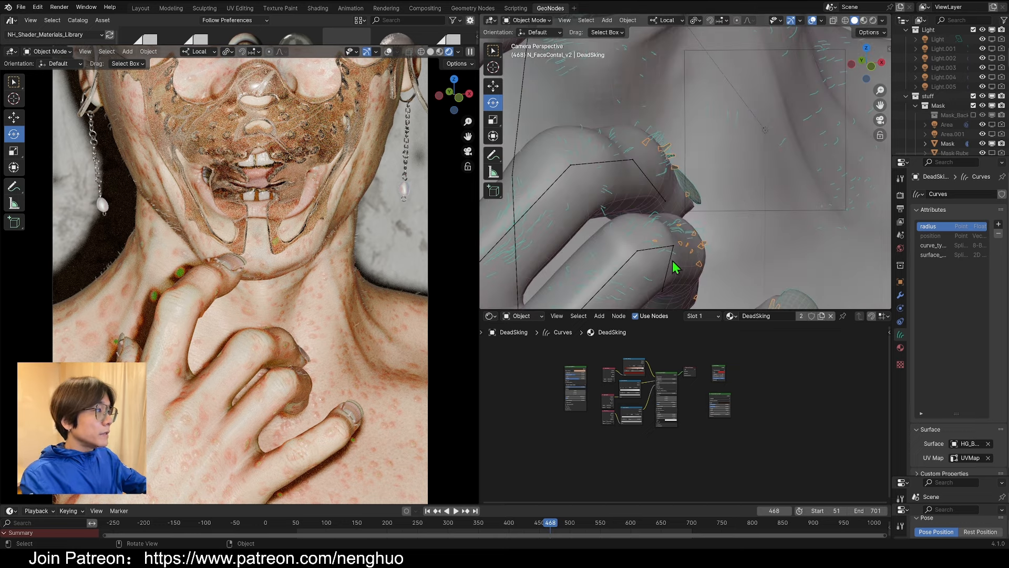
shift+middle_drag(672, 263, 621, 141)
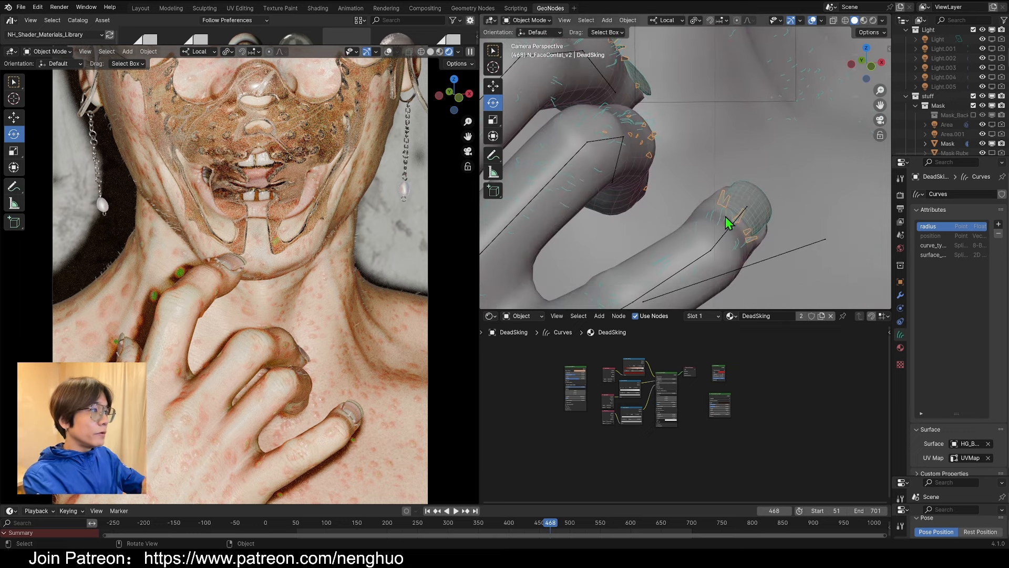
scroll(725, 216, up, 4)
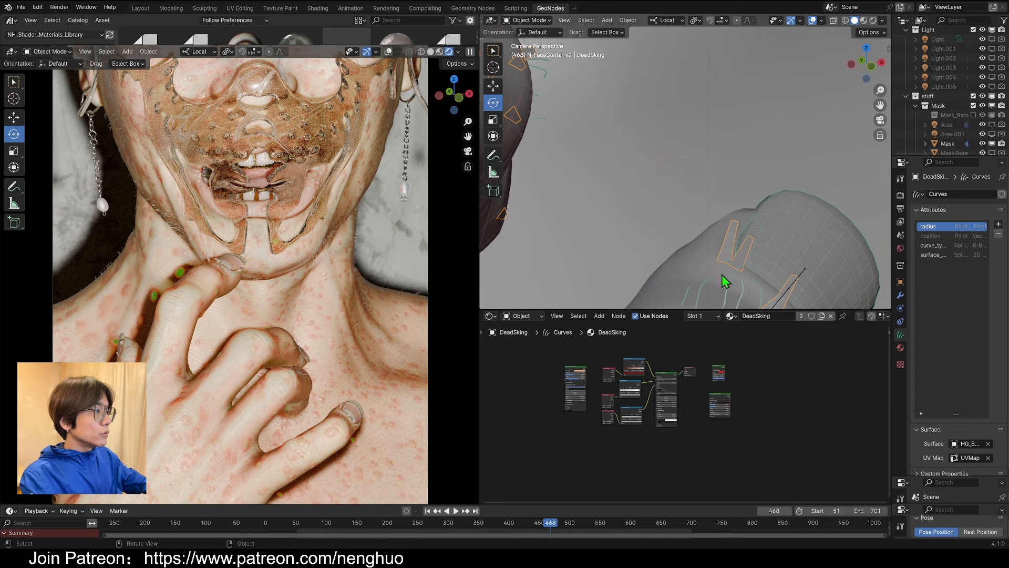
Widen the properties area and expand the N_Hair_Set Material modifier on the DeadSking curves.
scroll(610, 351, up, 5)
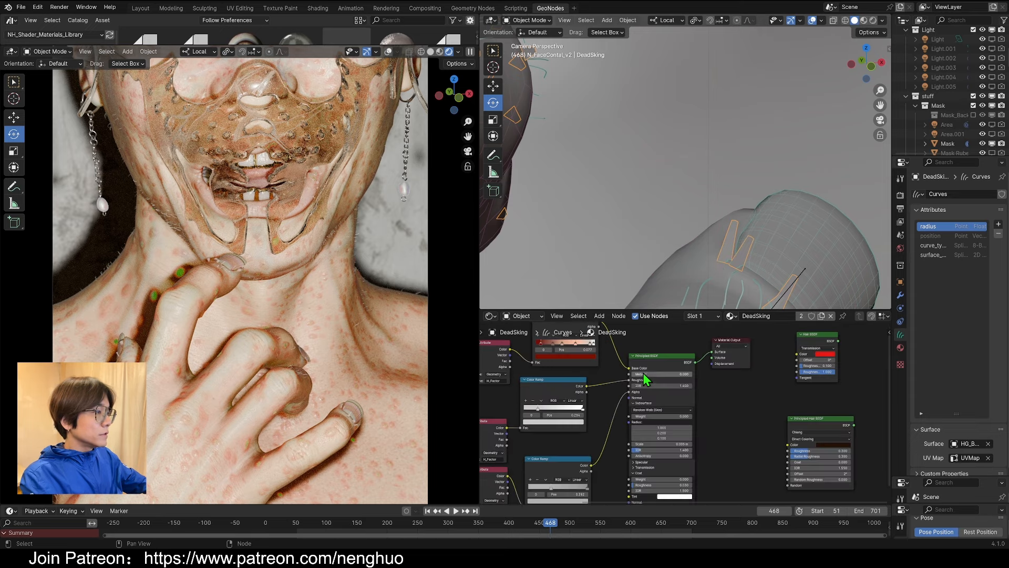
drag(892, 268, 821, 268)
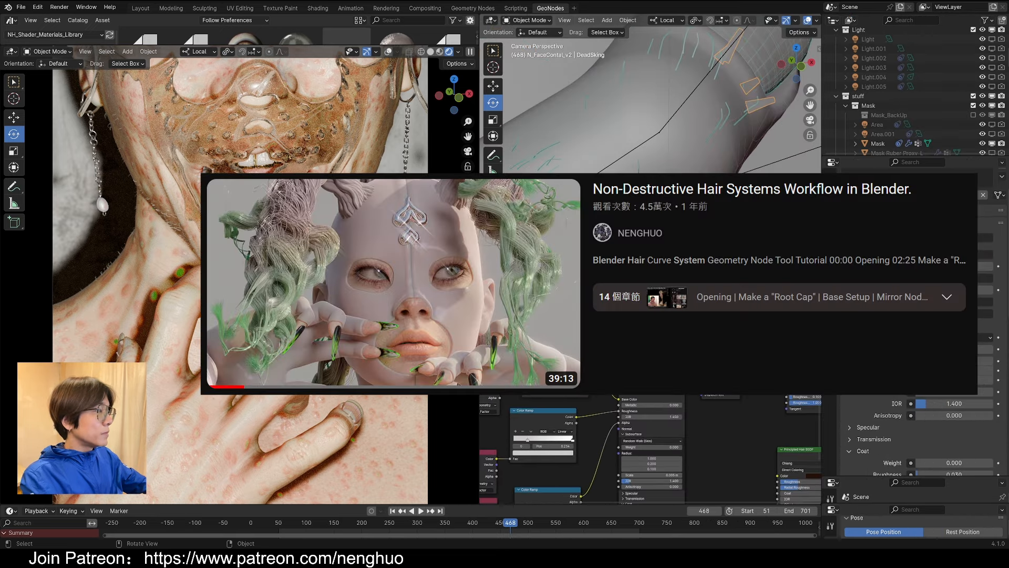
shift+middle_drag(730, 221, 665, 287)
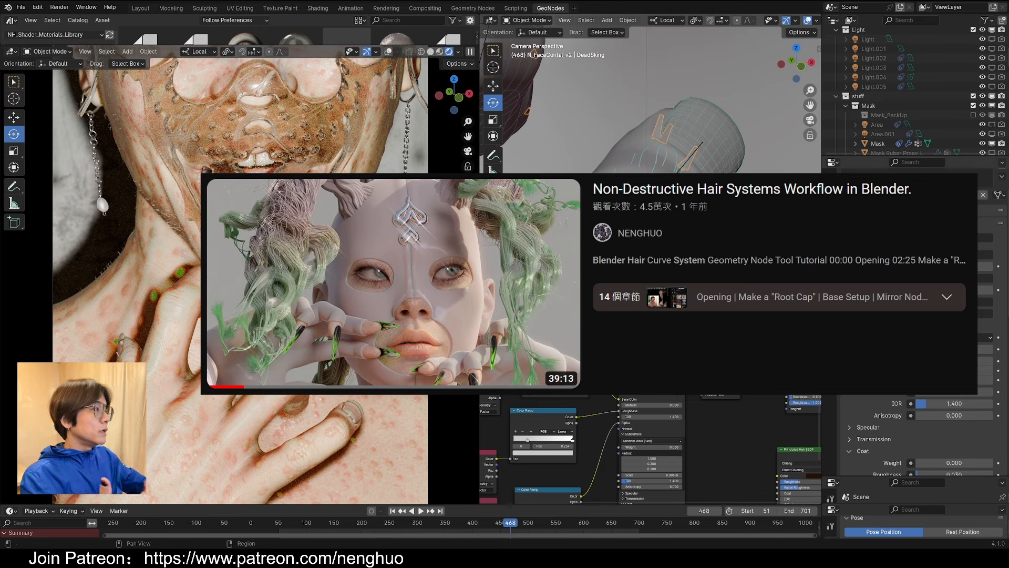
click(831, 295)
click(848, 223)
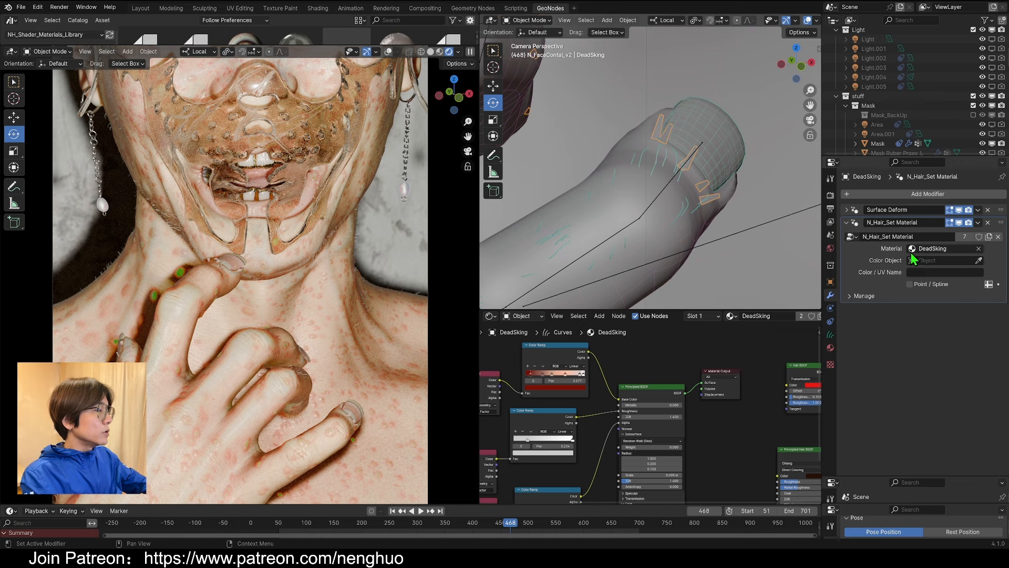
Move the H_Factor Attribute node slightly up beside the red Color Ramp in the DeadSking material.
scroll(586, 418, up, 3)
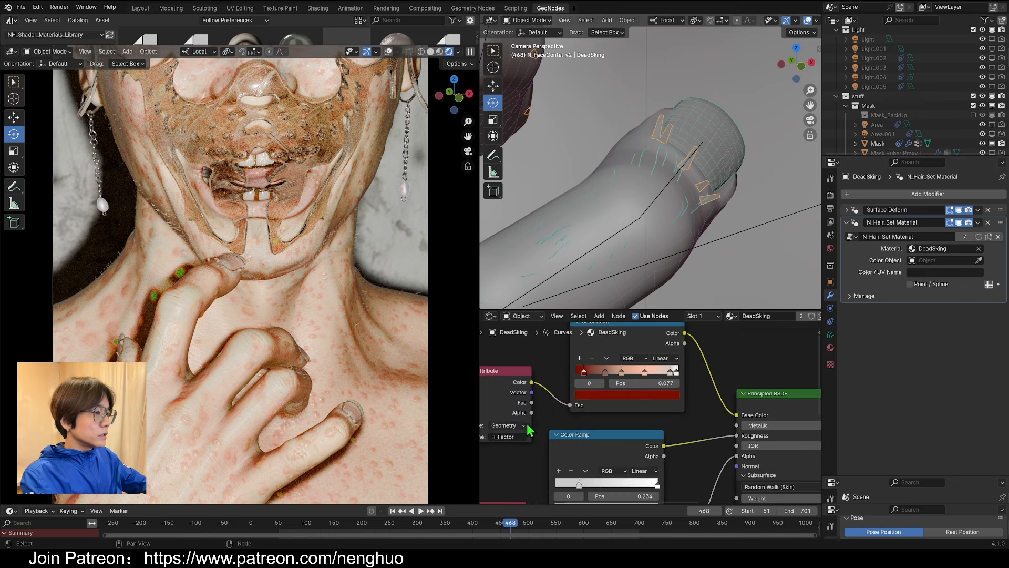
drag(502, 410, 509, 378)
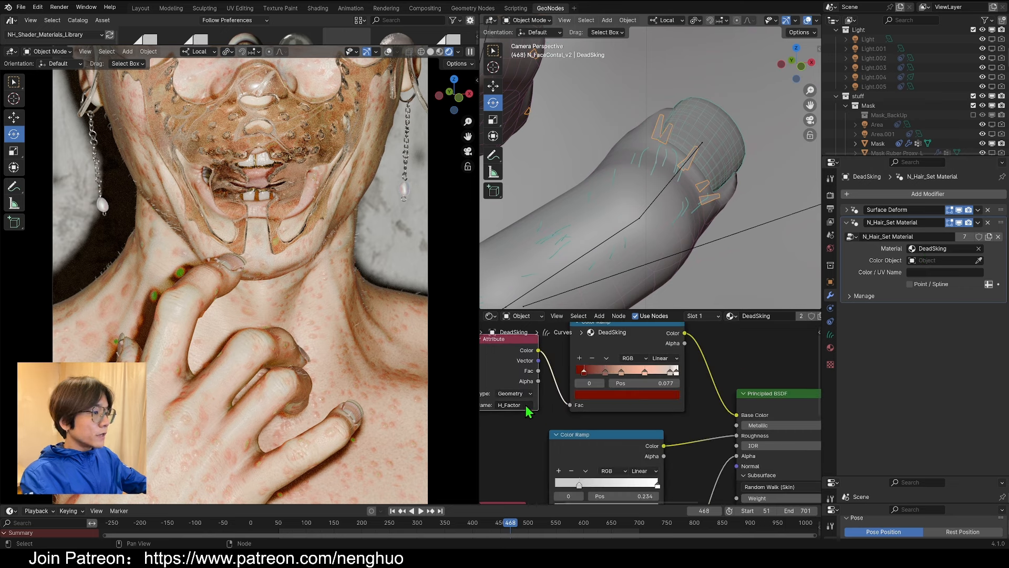
scroll(558, 407, down, 2)
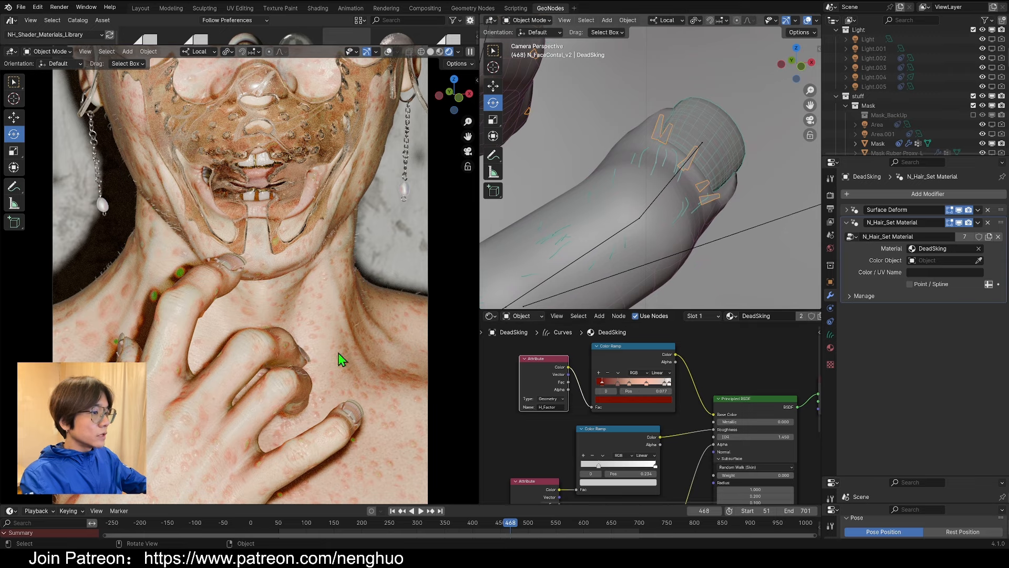
Examine the dead skin rendered around the thumb nail, the DeadSking node tree, and the hair curves around the eyes and brows.
scroll(383, 457, up, 6)
scroll(244, 348, up, 2)
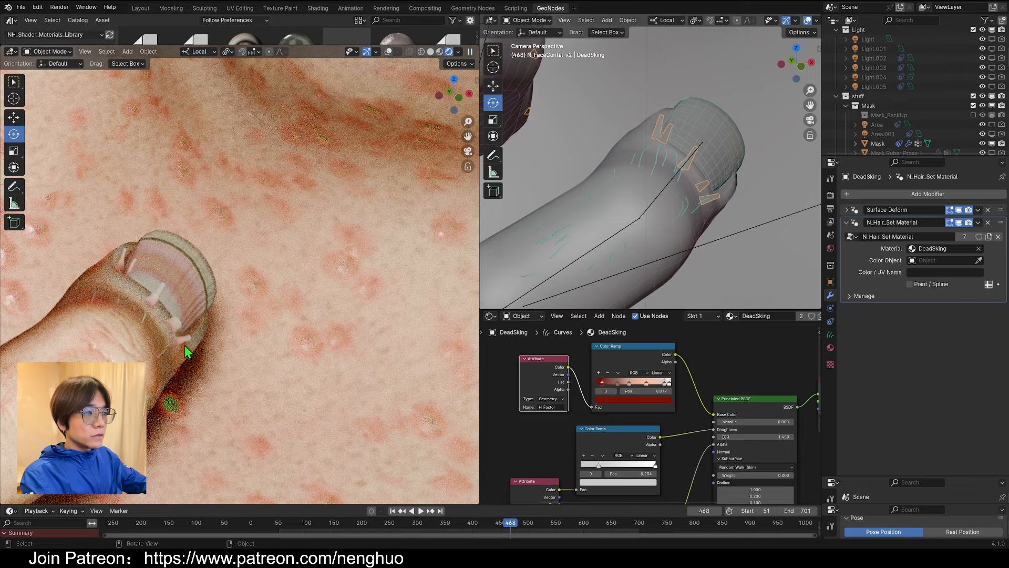
key(Home)
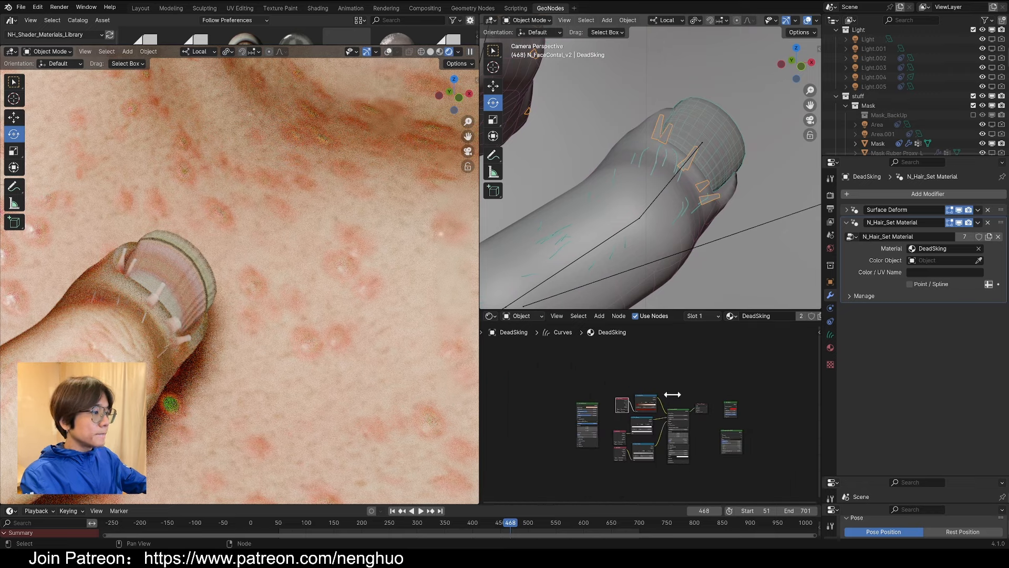
scroll(296, 295, down, 6)
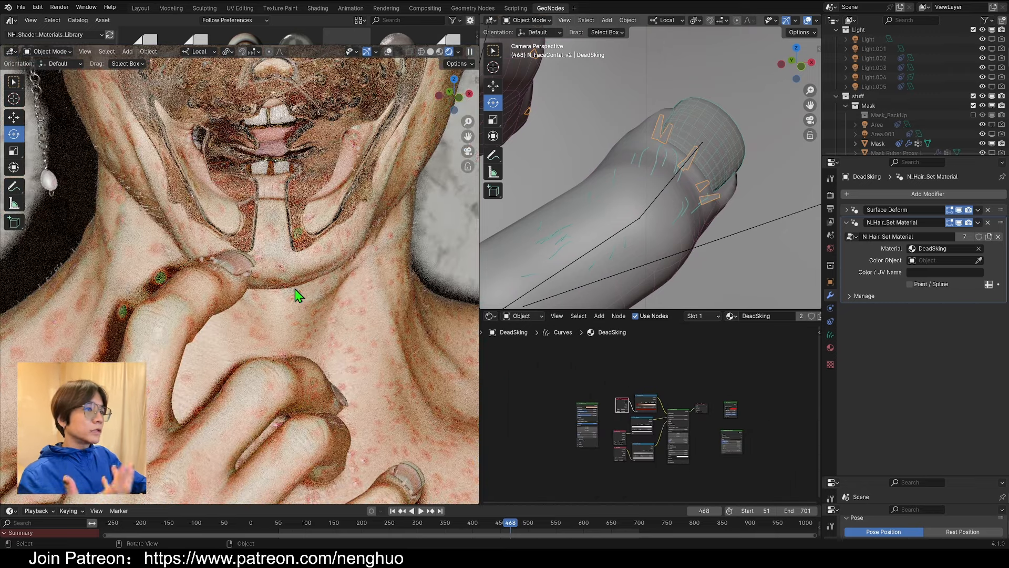
key(Home)
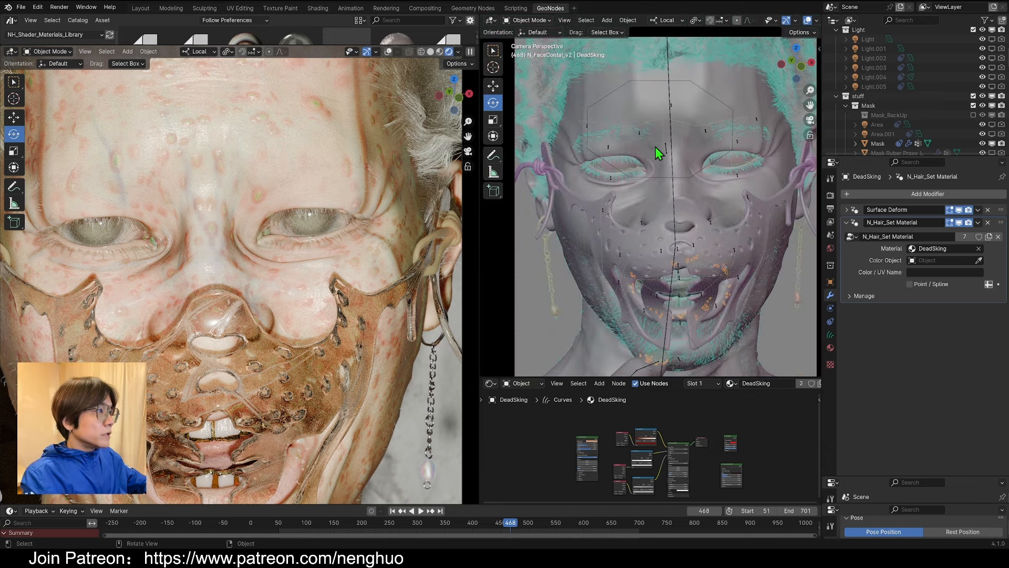
scroll(594, 143, up, 3)
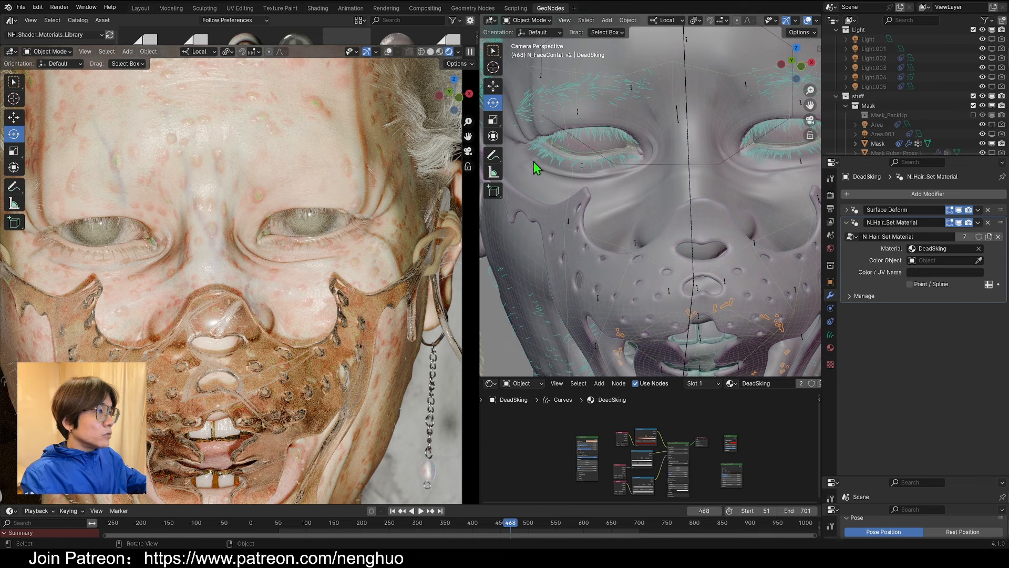
scroll(742, 153, up, 2)
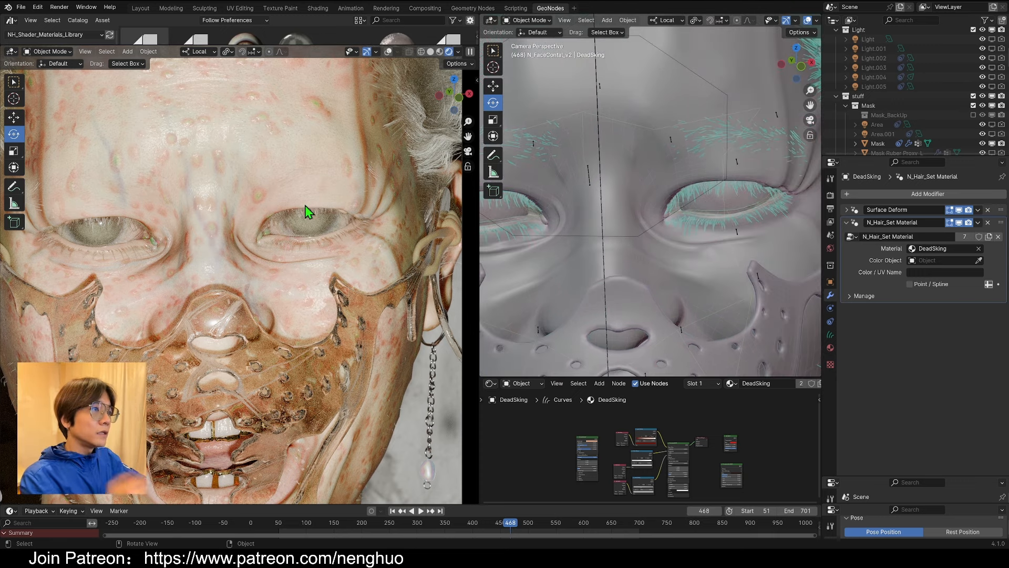
key(Home)
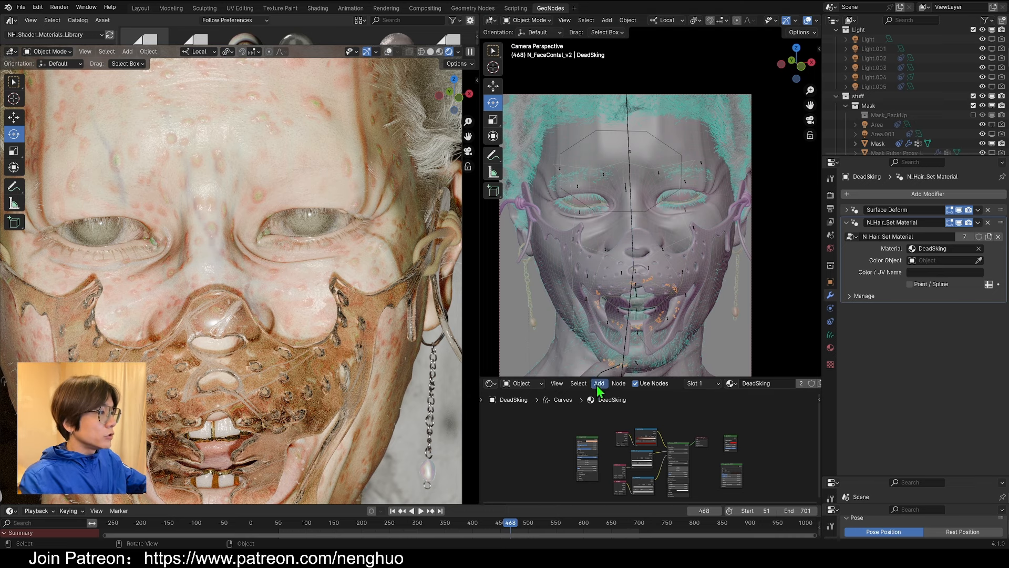
Enlarge the shader editor and select the HG_Body mesh to display its N_Human_(Good Skin) node tree.
drag(597, 377, 602, 142)
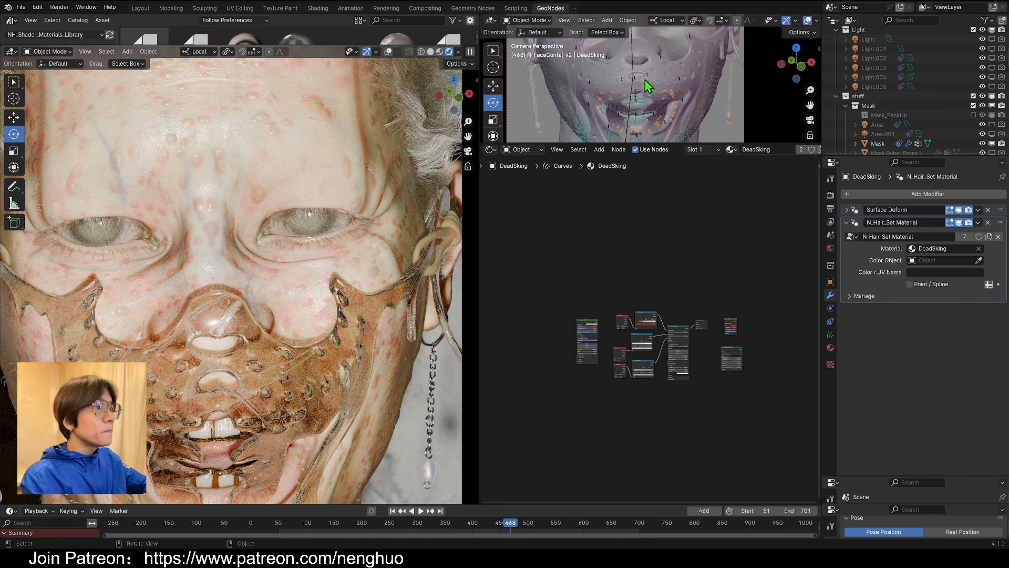
click(705, 90)
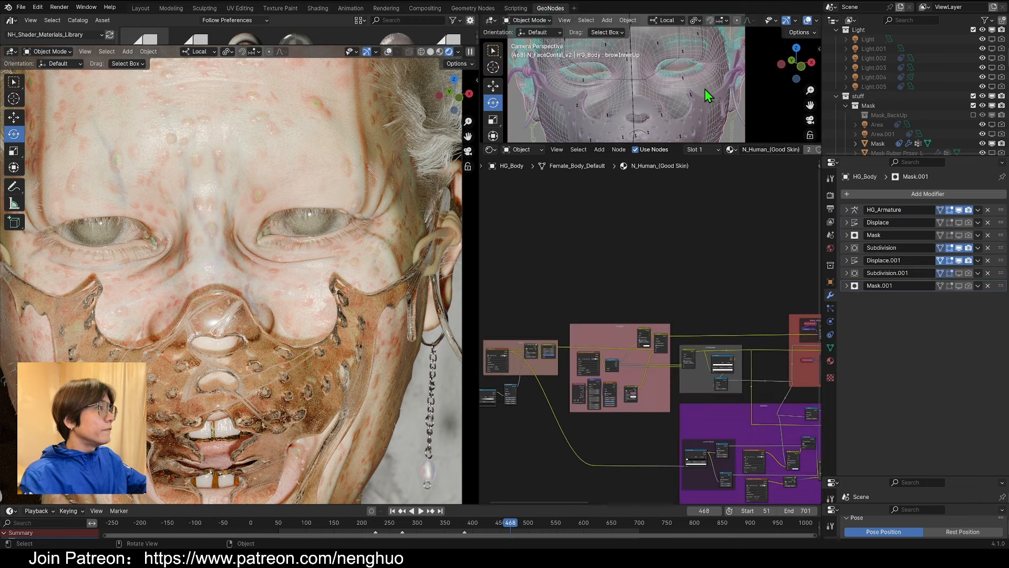
scroll(629, 387, down, 8)
scroll(639, 352, down, 4)
middle_drag(686, 333, 612, 332)
scroll(612, 332, up, 8)
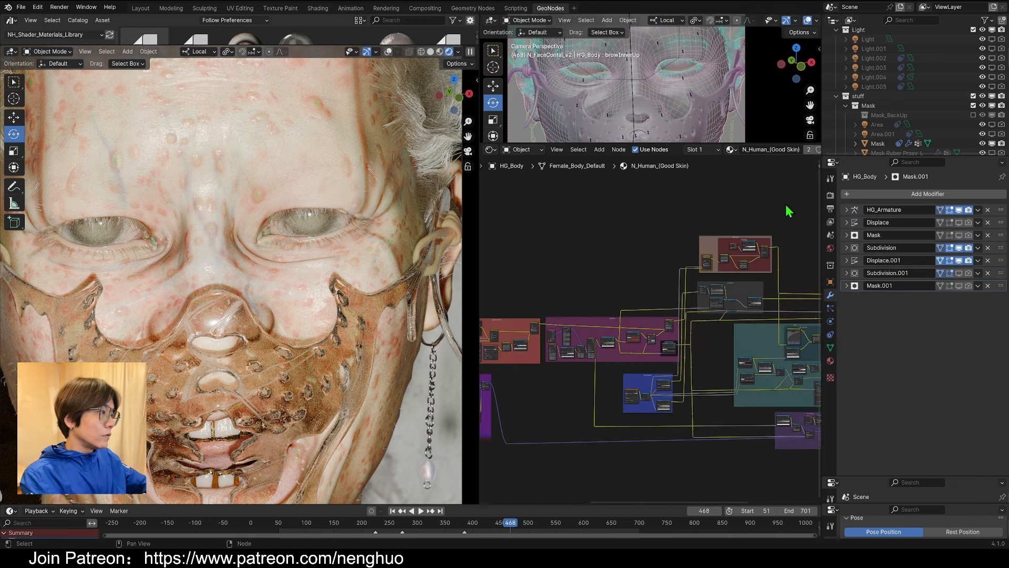
Examine the Good Skin node tree, focusing on the Base Color frame with its Cavity Map and Dark Eage nodes.
middle_drag(819, 365, 745, 360)
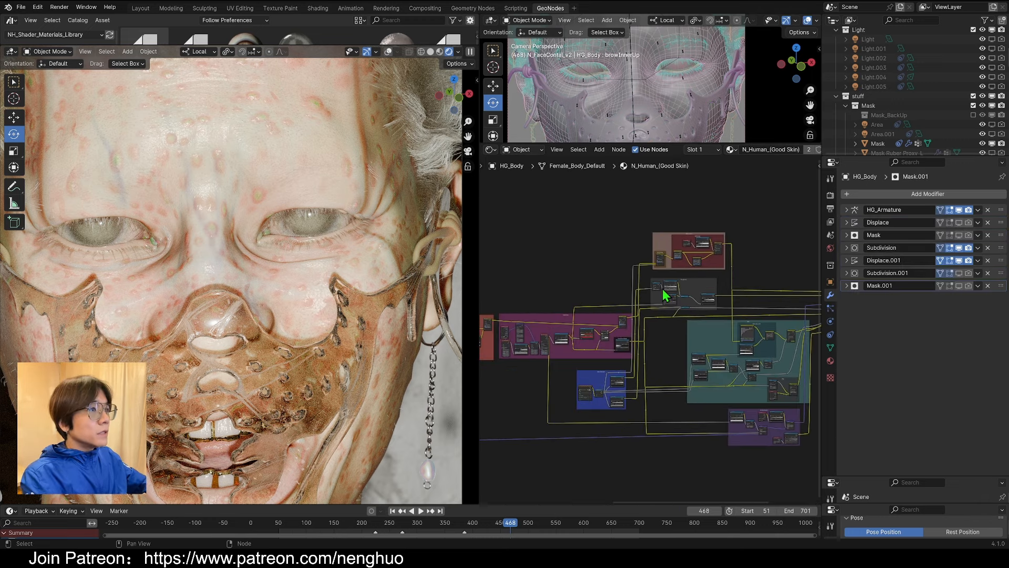
scroll(633, 318, up, 3)
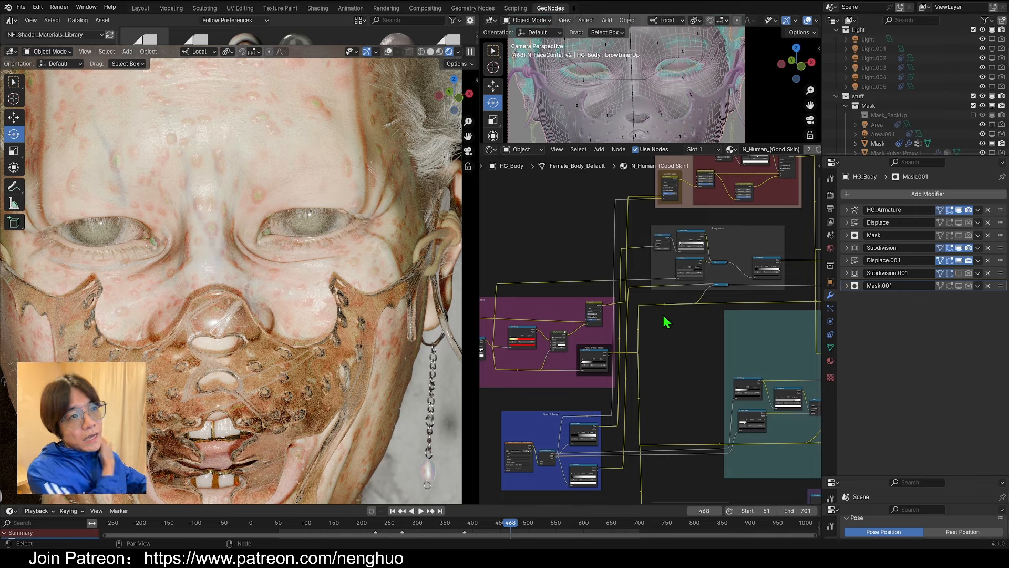
scroll(665, 321, down, 2)
middle_drag(709, 267, 540, 261)
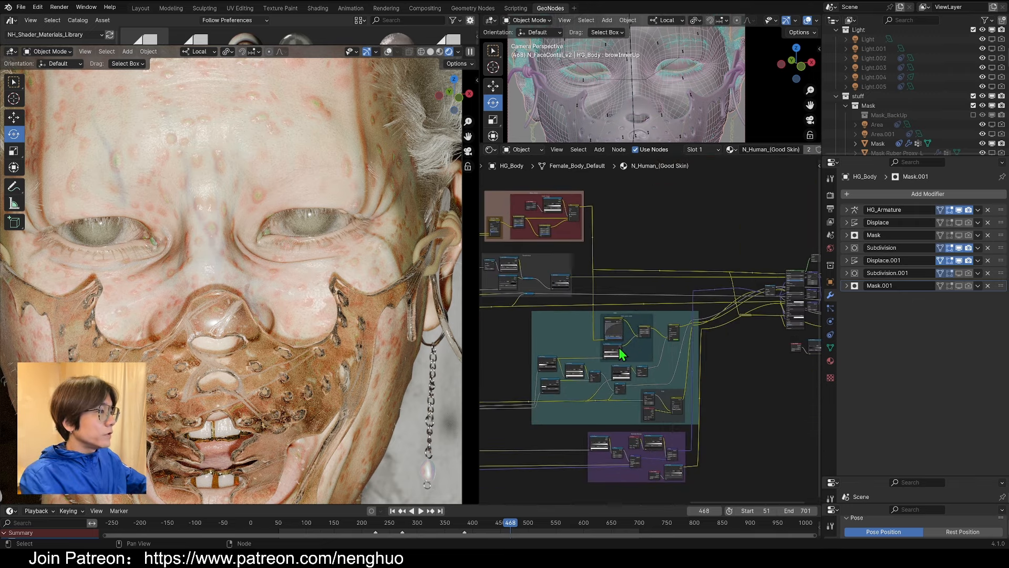
middle_drag(606, 338, 800, 287)
scroll(295, 320, down, 2)
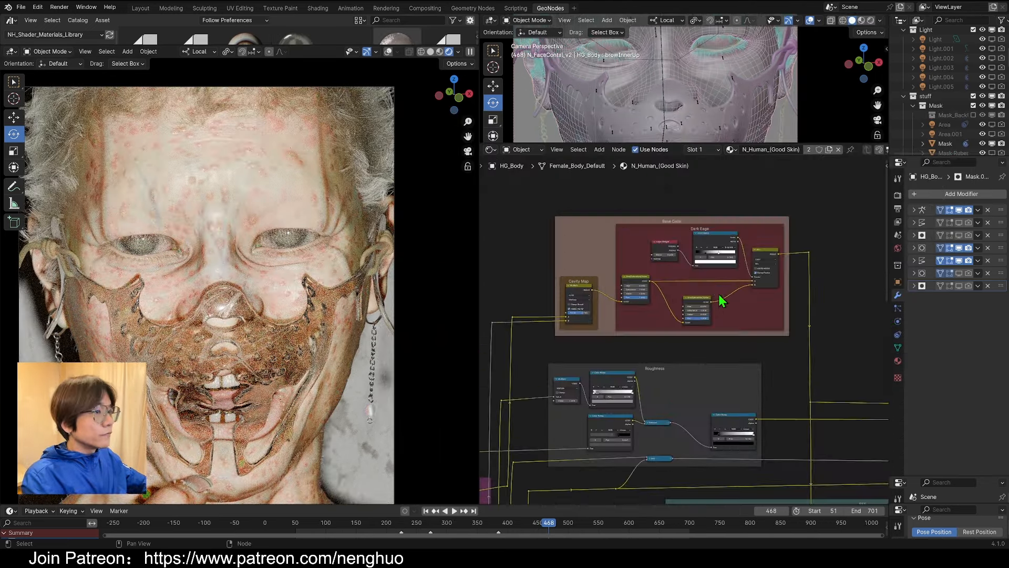
middle_drag(713, 287, 721, 311)
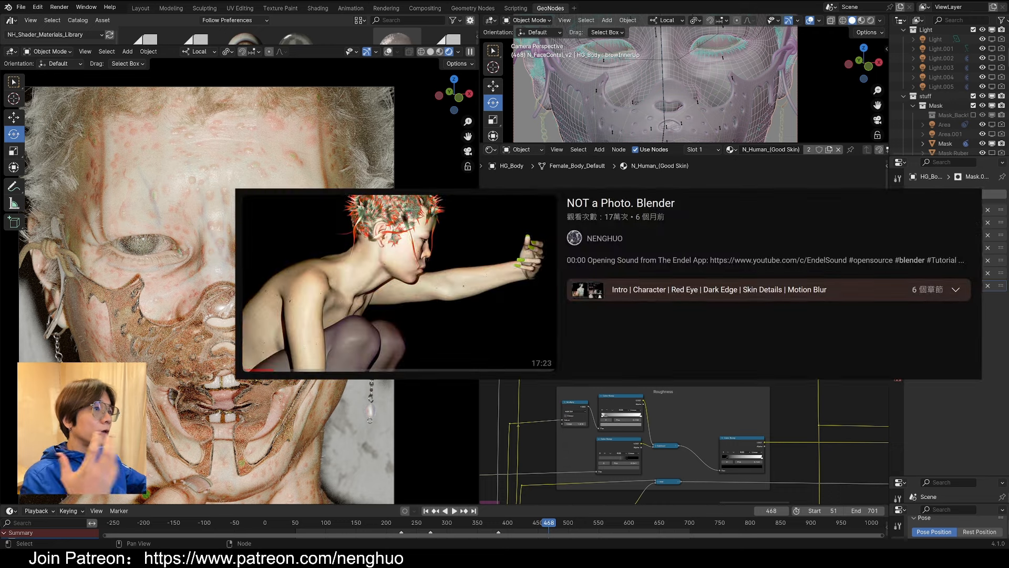
scroll(608, 229, up, 2)
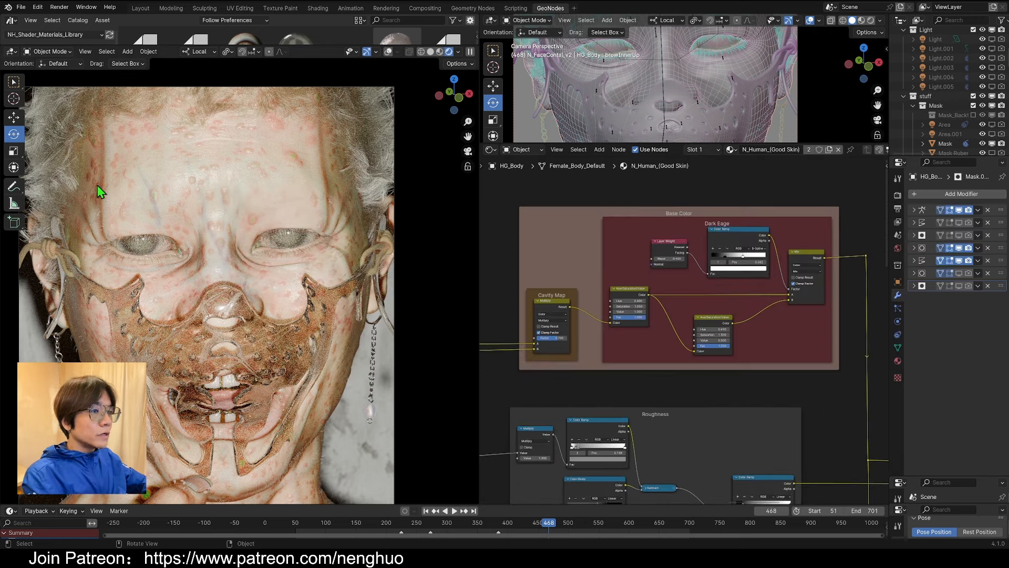
Toggle muting of the Mix node in the Dark Eage frame to compare its effect on the rendered skin.
drag(670, 242, 635, 241)
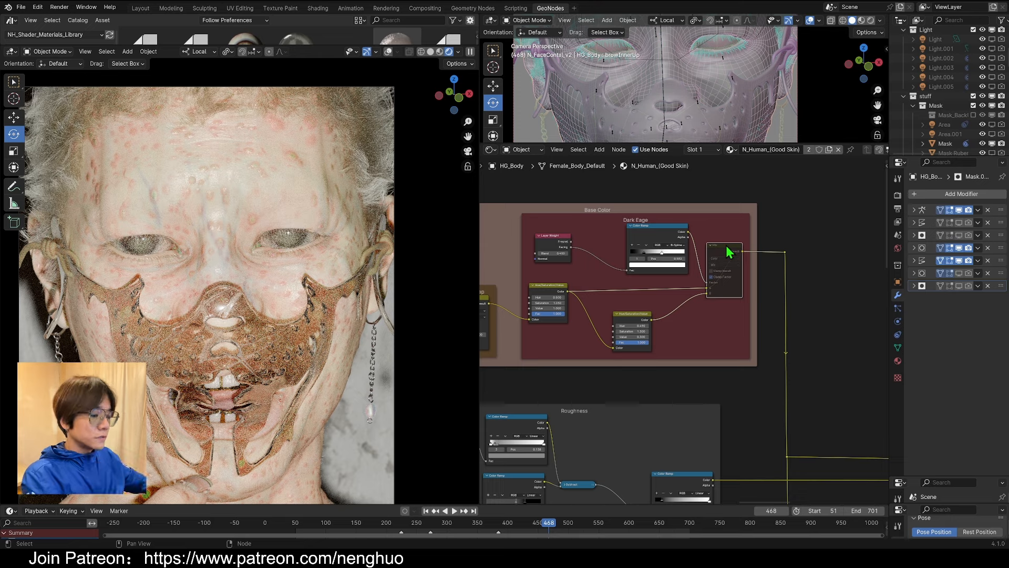
key(m)
scroll(611, 322, down, 4)
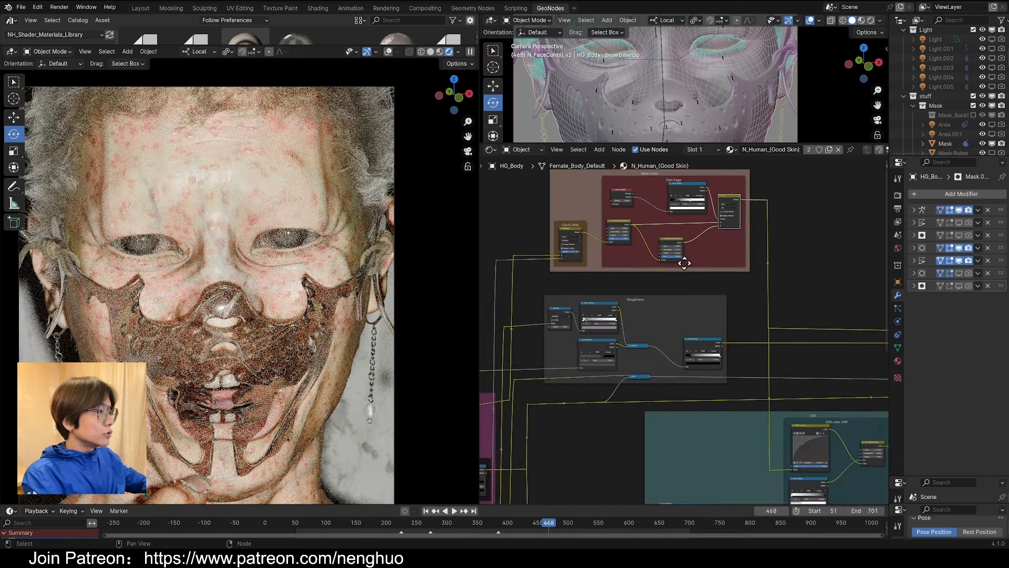
Move the Multiply node slightly up and away from the Principled BSDF's Subsurface inputs.
scroll(604, 356, down, 1)
middle_drag(683, 353, 616, 308)
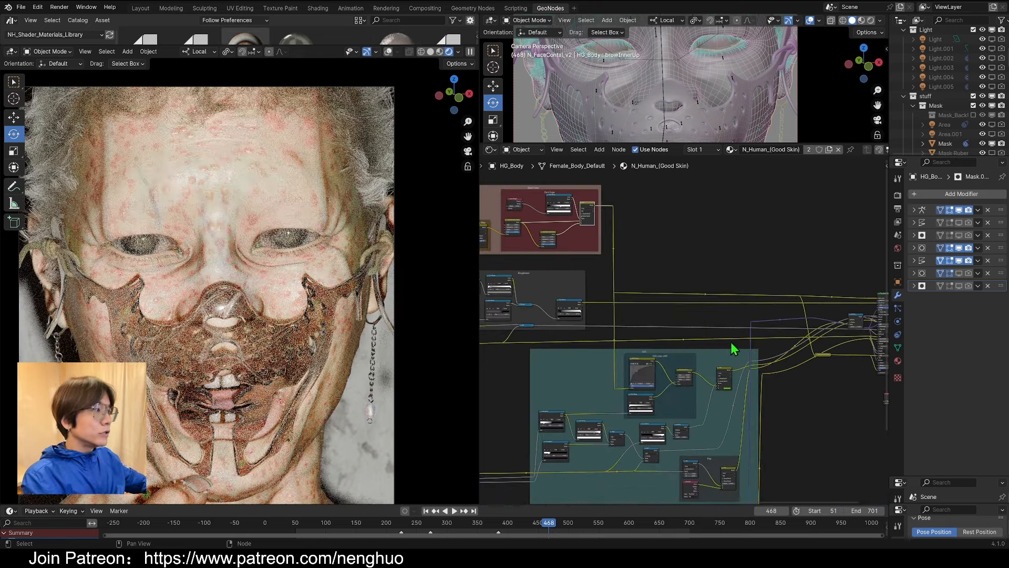
middle_drag(737, 341, 541, 290)
scroll(688, 321, up, 8)
drag(540, 290, 515, 287)
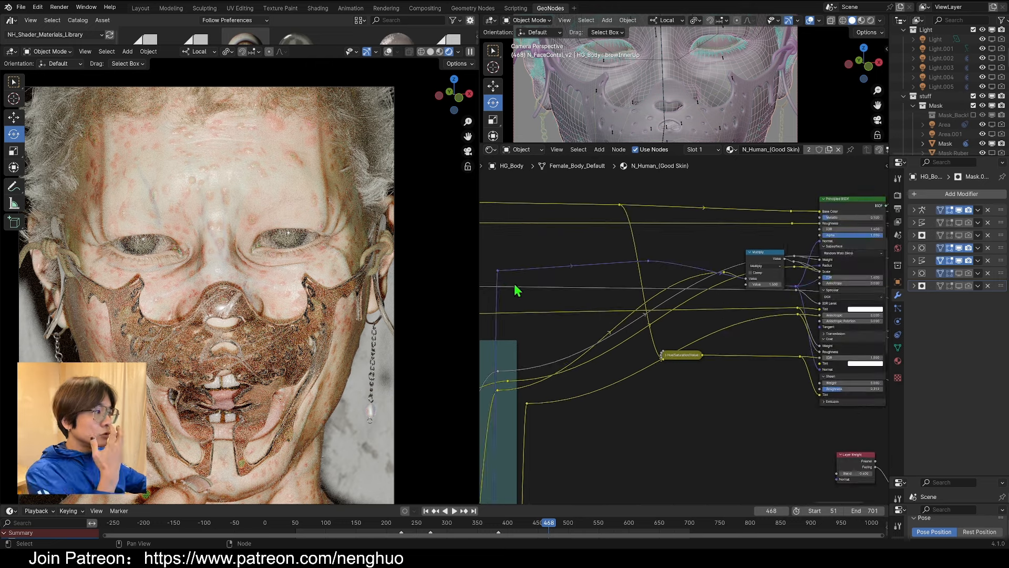
scroll(821, 287, up, 4)
middle_drag(821, 287, 730, 307)
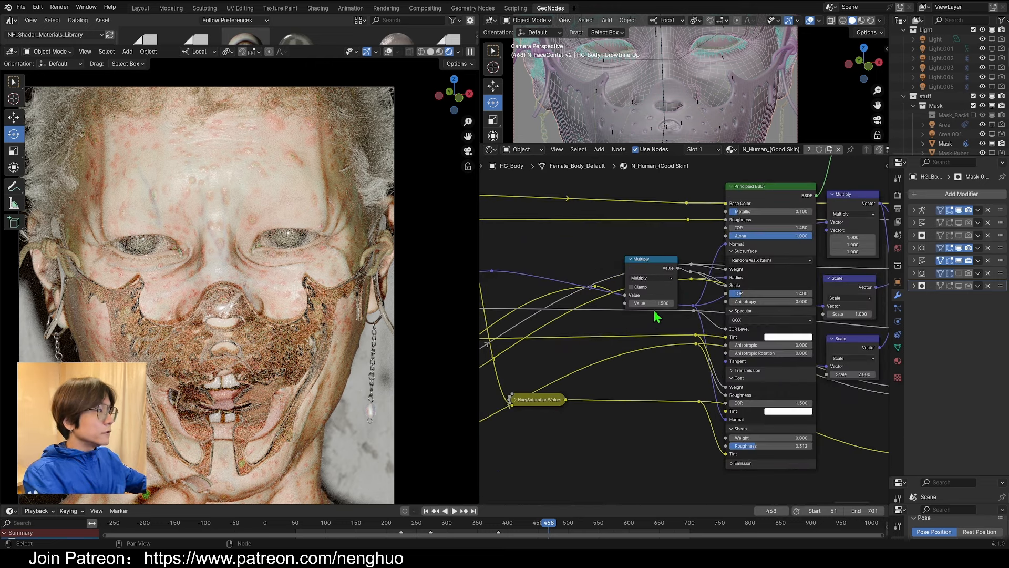
drag(662, 263, 651, 236)
drag(652, 236, 653, 240)
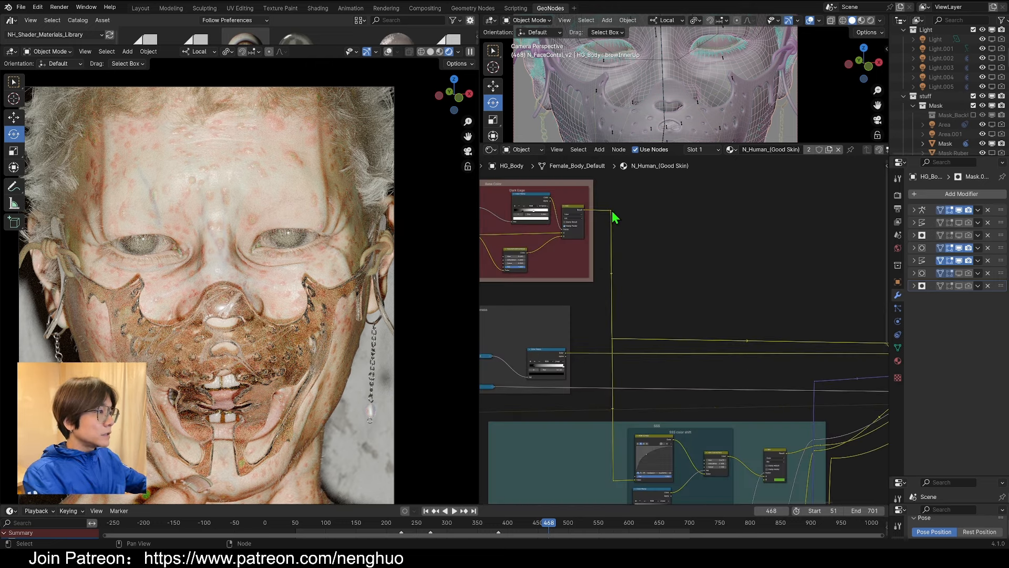
Trace the Base Color link into the RGB Curves and Hue/Saturation/Value nodes of the SSS color shift frame.
drag(611, 211, 715, 259)
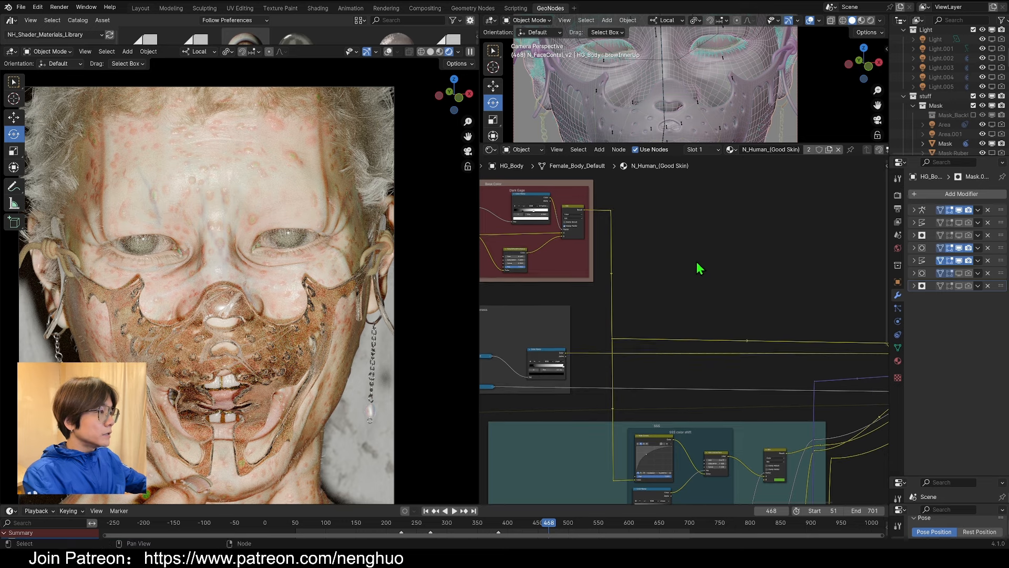
drag(611, 211, 632, 425)
right_click(633, 425)
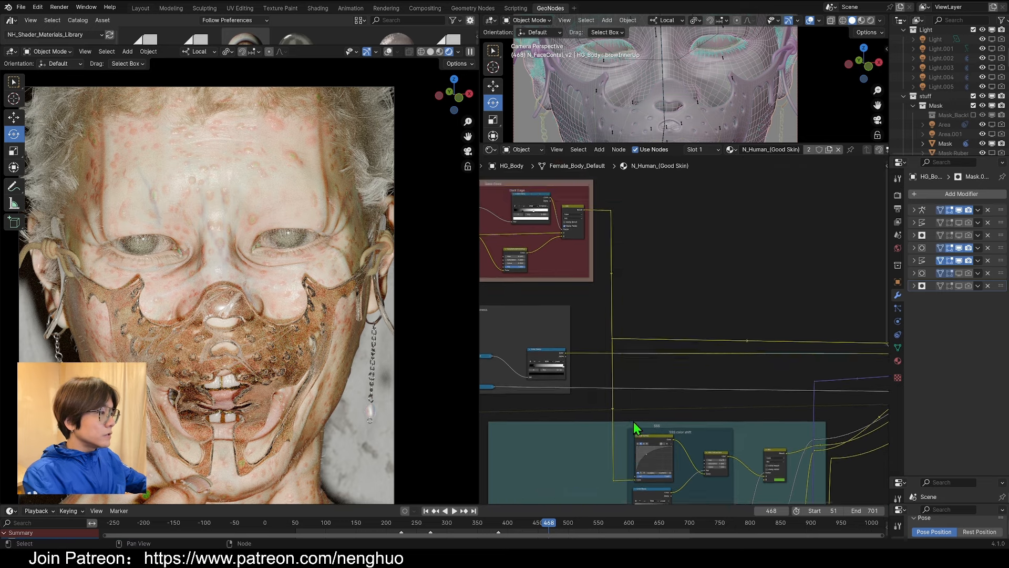
scroll(656, 453, up, 3)
middle_drag(657, 453, 655, 267)
scroll(646, 210, up, 2)
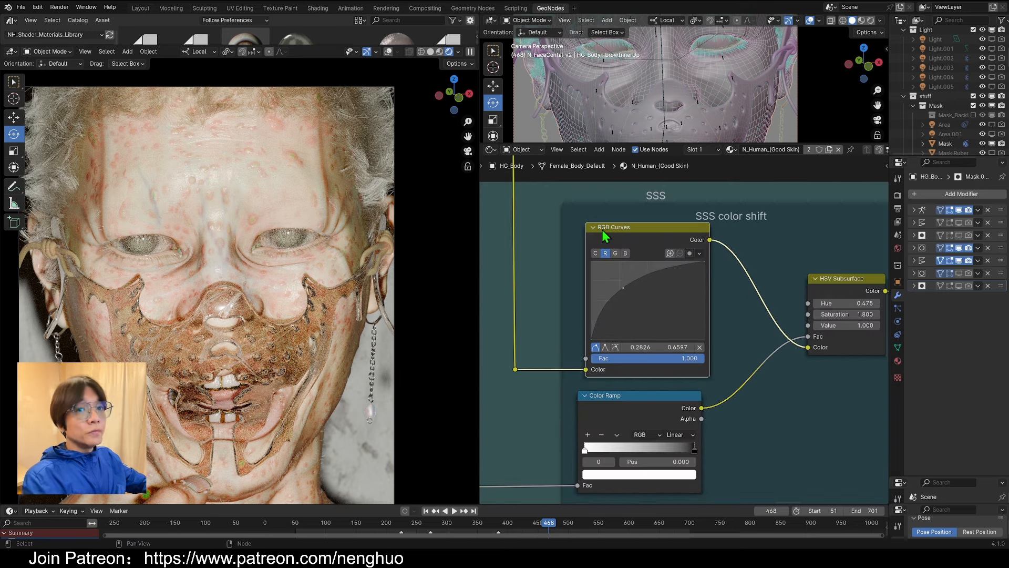
scroll(833, 293, down, 1)
middle_drag(832, 293, 691, 303)
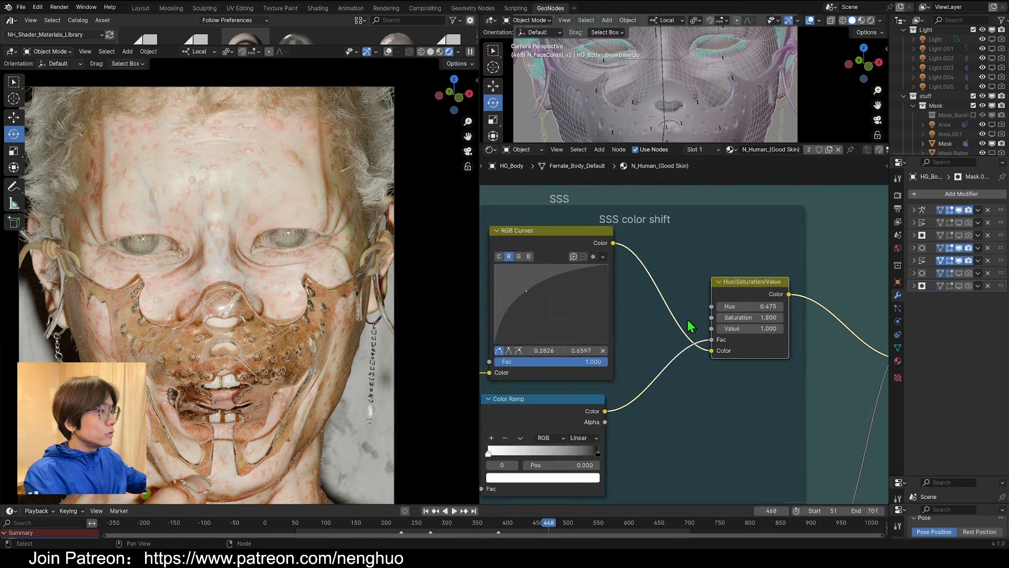
Examine how the SSS frame feeds the Principled BSDF's Subsurface Weight, Radius and Scale inputs.
scroll(530, 293, down, 5)
middle_drag(774, 288, 642, 273)
scroll(699, 310, up, 3)
scroll(687, 266, down, 3)
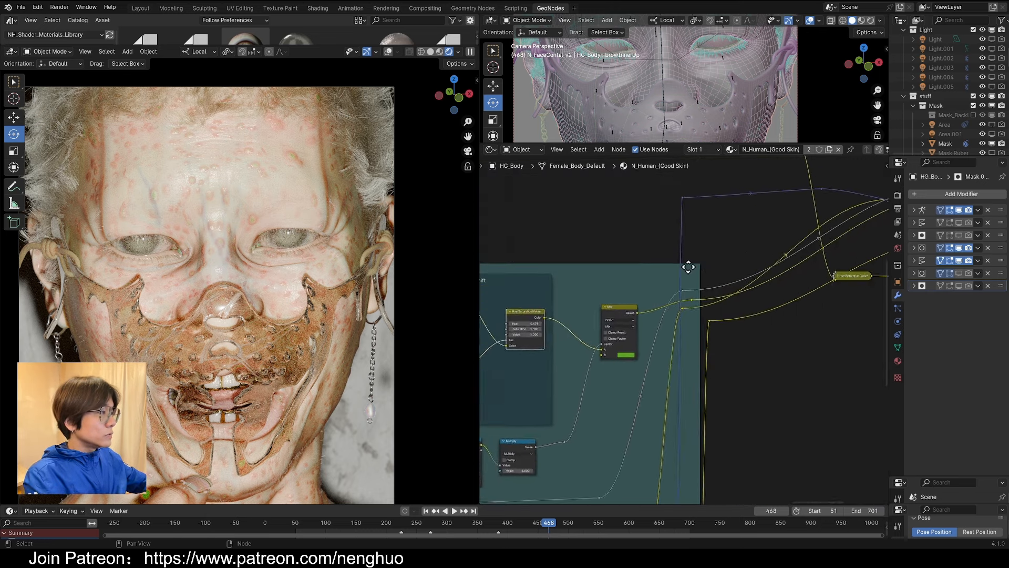
scroll(693, 265, up, 6)
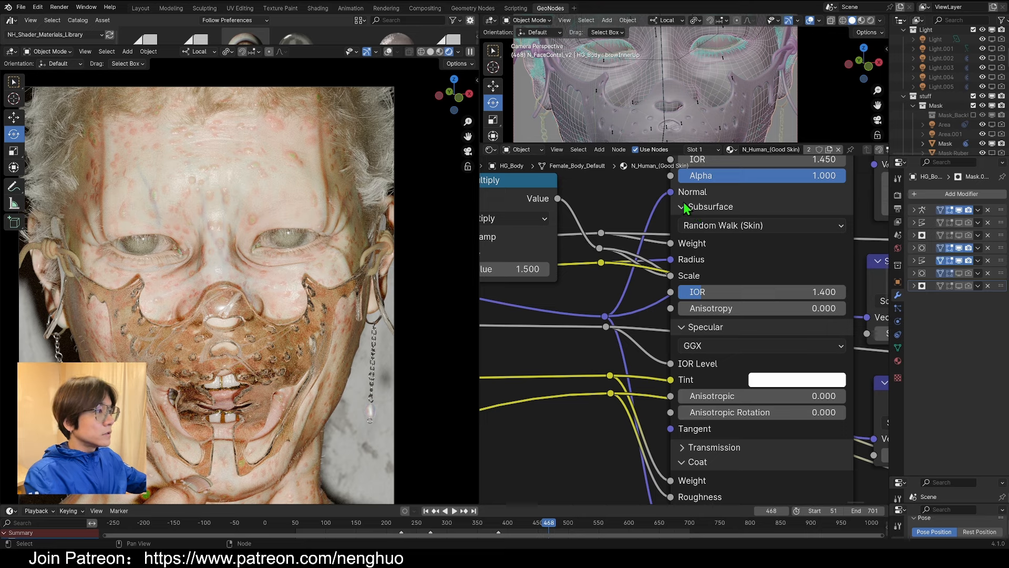
scroll(694, 265, down, 5)
scroll(704, 254, up, 4)
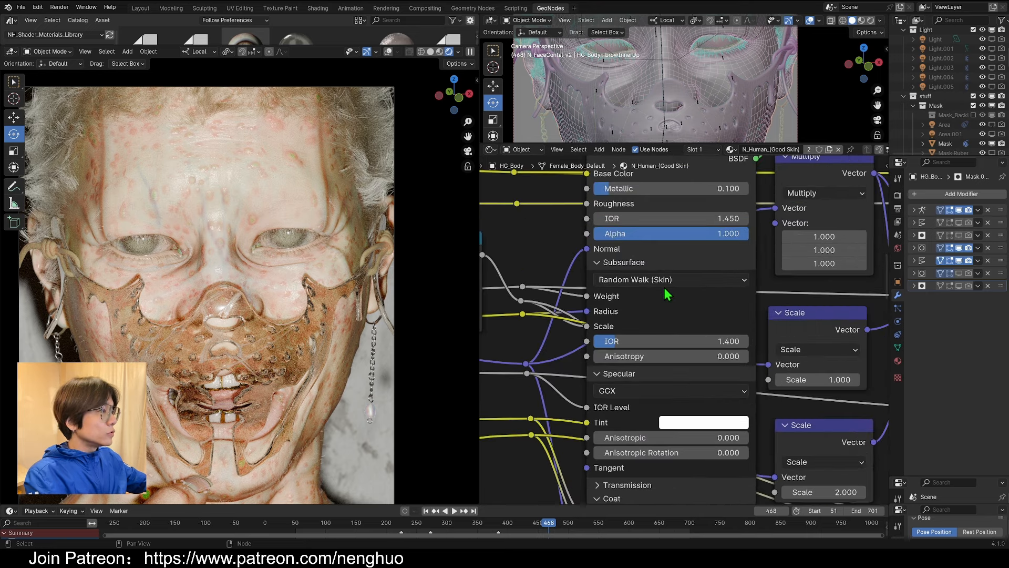
scroll(660, 291, down, 4)
scroll(667, 310, up, 4)
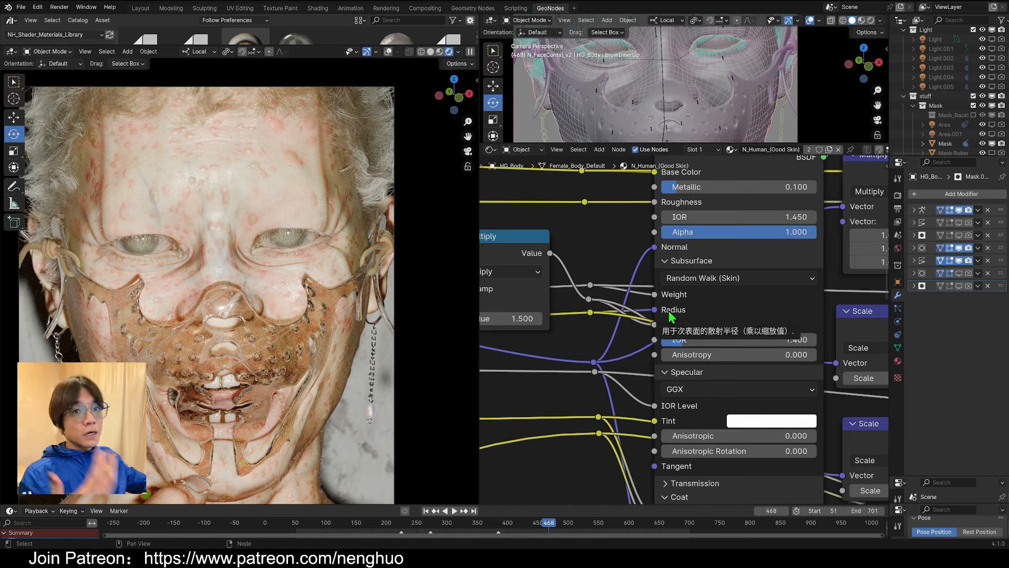
Inspect the red, green, blue and combined channel curves of the RGB Curves node in the SSS color shift frame.
scroll(688, 342, down, 8)
scroll(736, 362, up, 5)
scroll(767, 357, up, 2)
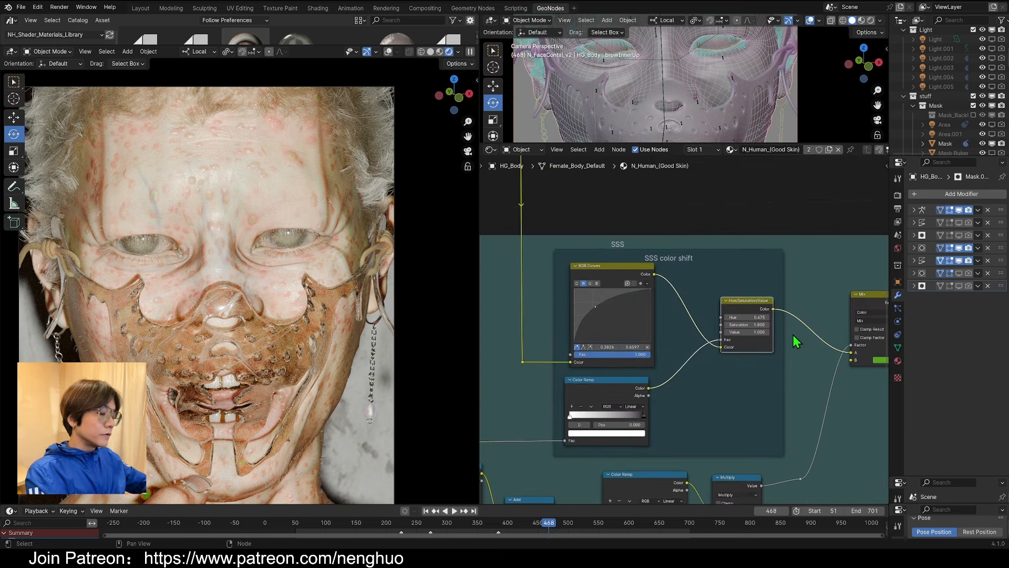
middle_drag(793, 342, 773, 342)
scroll(683, 310, up, 2)
click(597, 262)
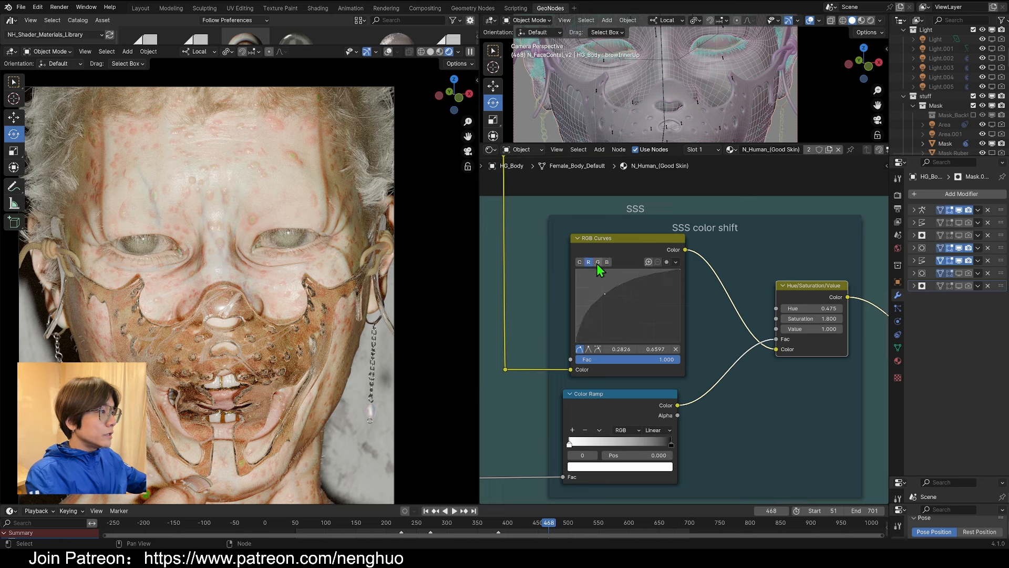
click(607, 262)
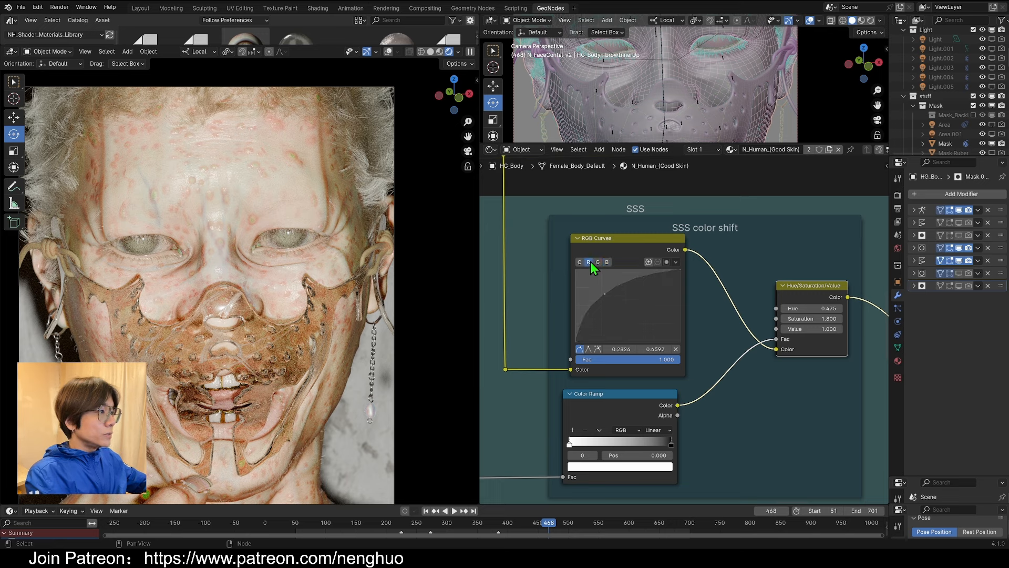
click(588, 263)
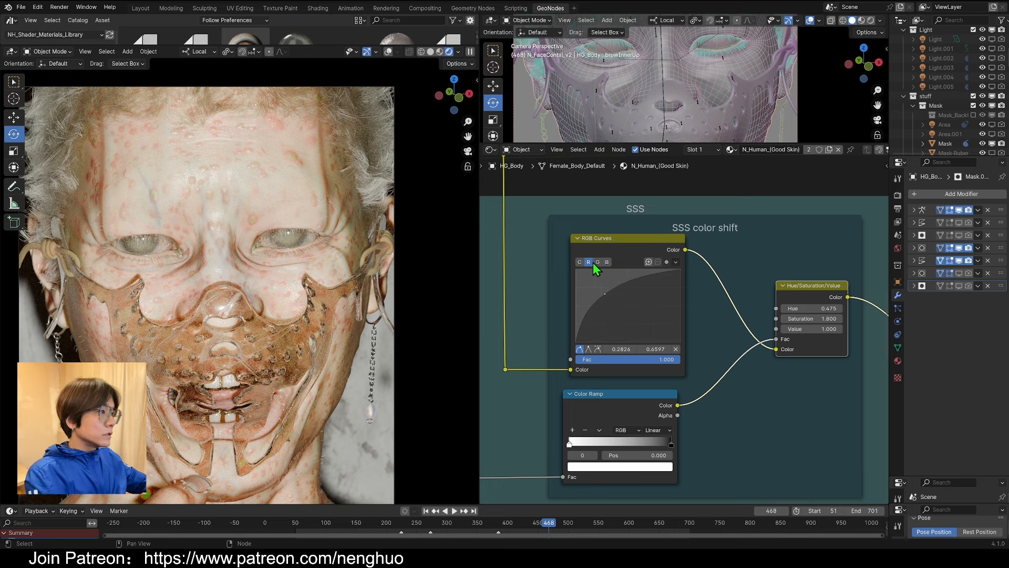
click(597, 262)
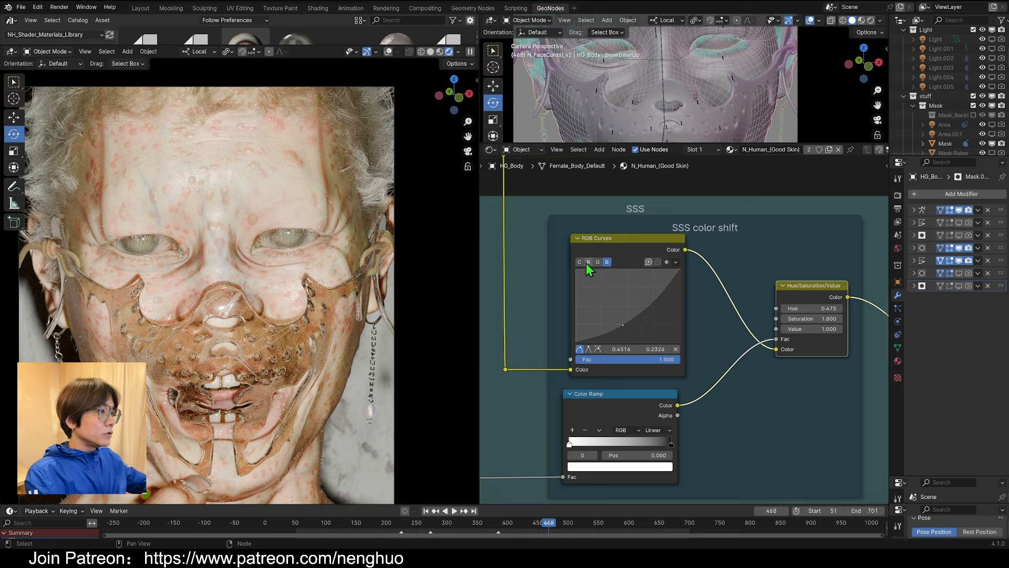
click(588, 263)
click(598, 262)
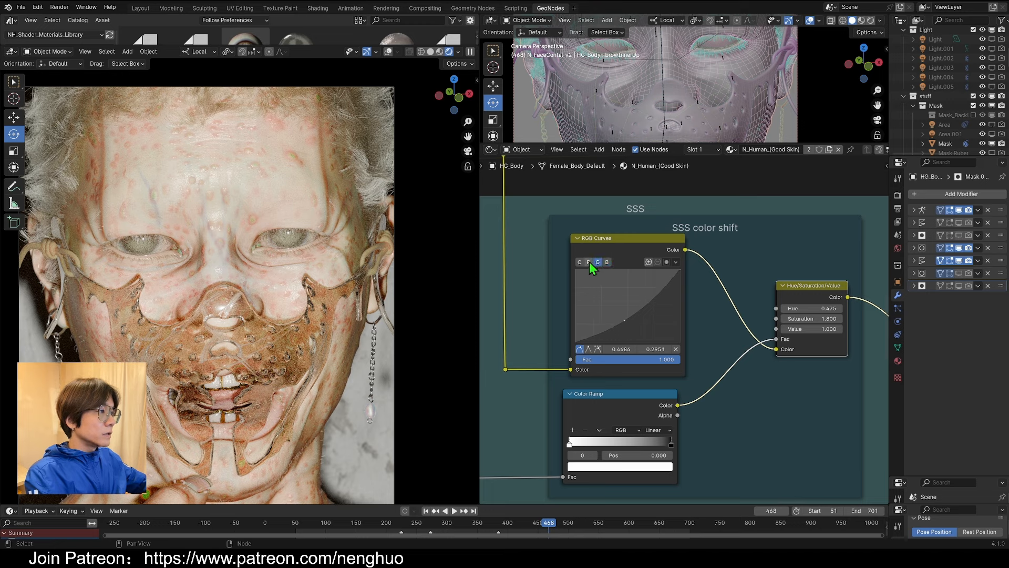
click(579, 261)
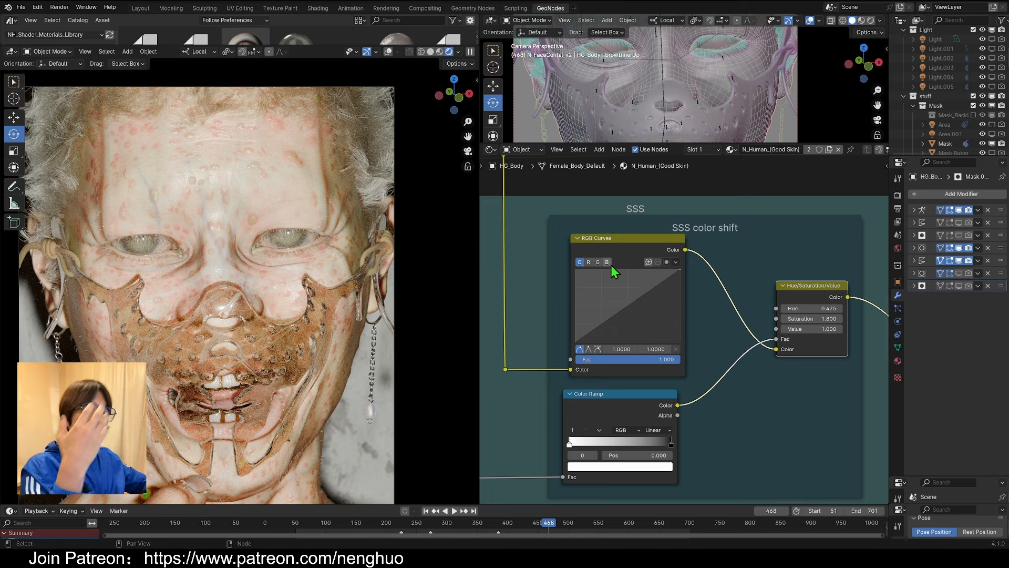
Examine the remaining nodes of the SSS frame and the Splotches ( Acne ) frame in the skin material.
middle_drag(812, 305, 788, 294)
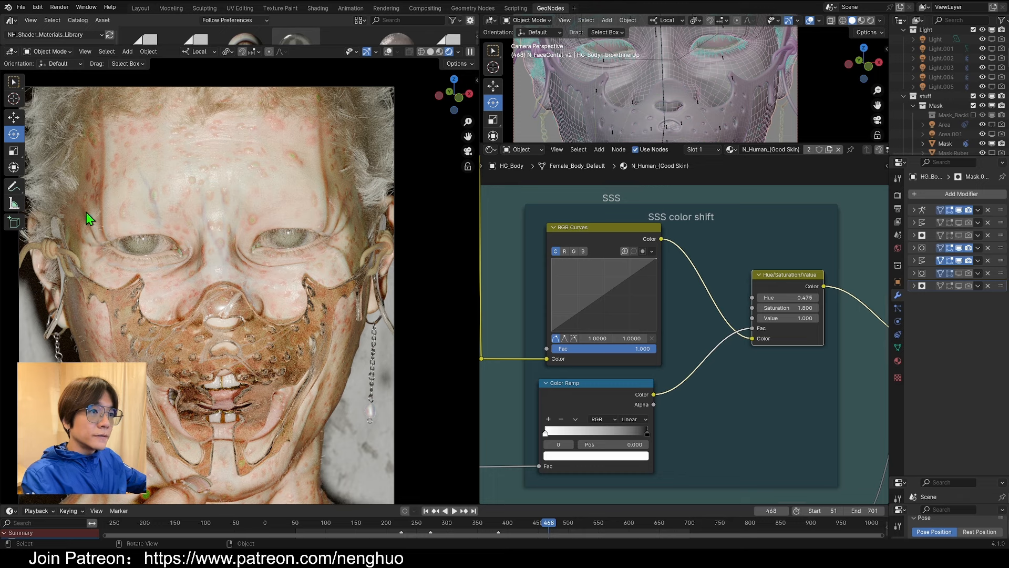
scroll(883, 342, up, 5)
middle_drag(886, 343, 792, 396)
scroll(613, 272, down, 4)
scroll(636, 315, down, 1)
scroll(638, 320, down, 1)
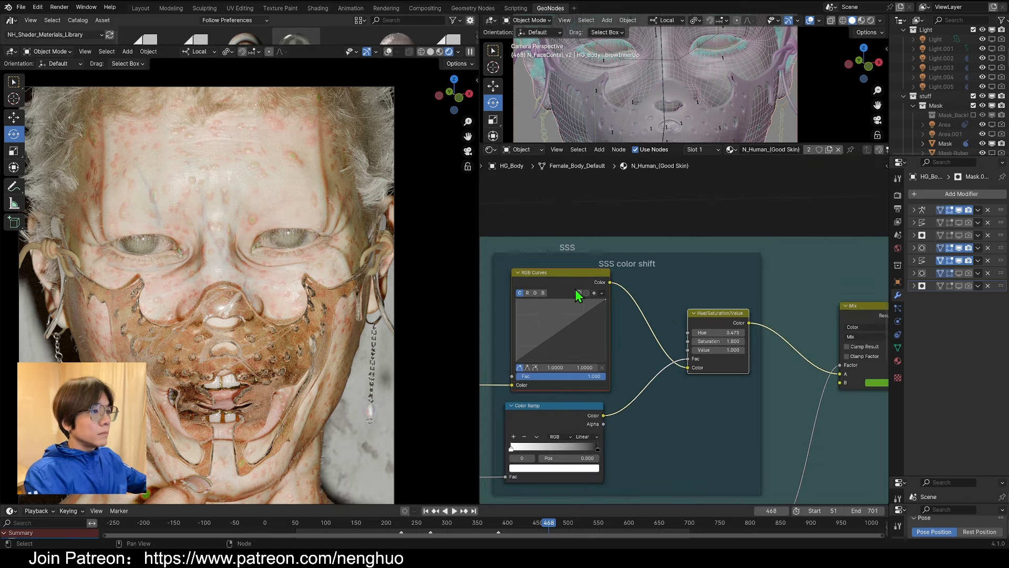
scroll(746, 341, down, 2)
scroll(746, 342, down, 2)
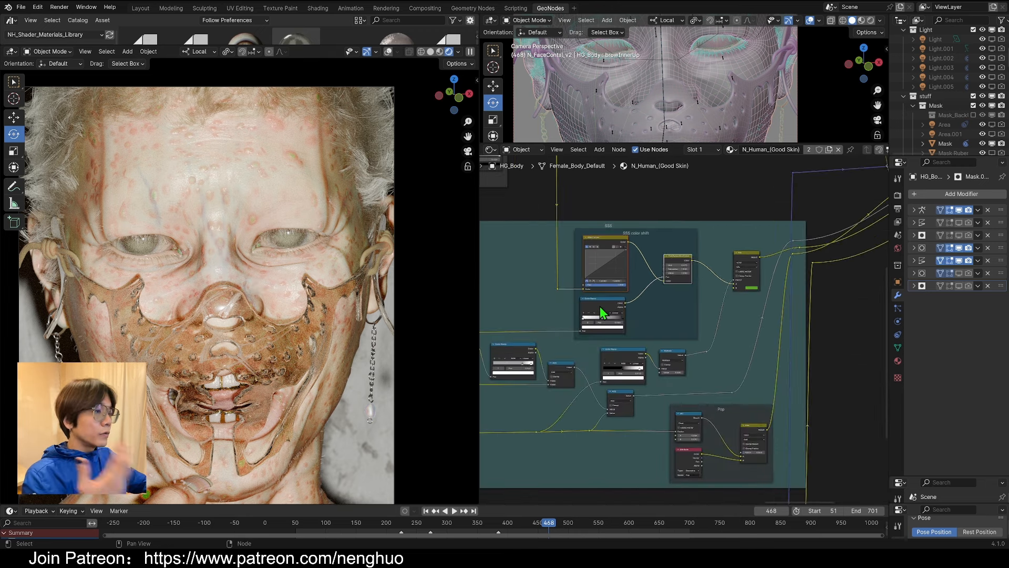
scroll(670, 307, down, 2)
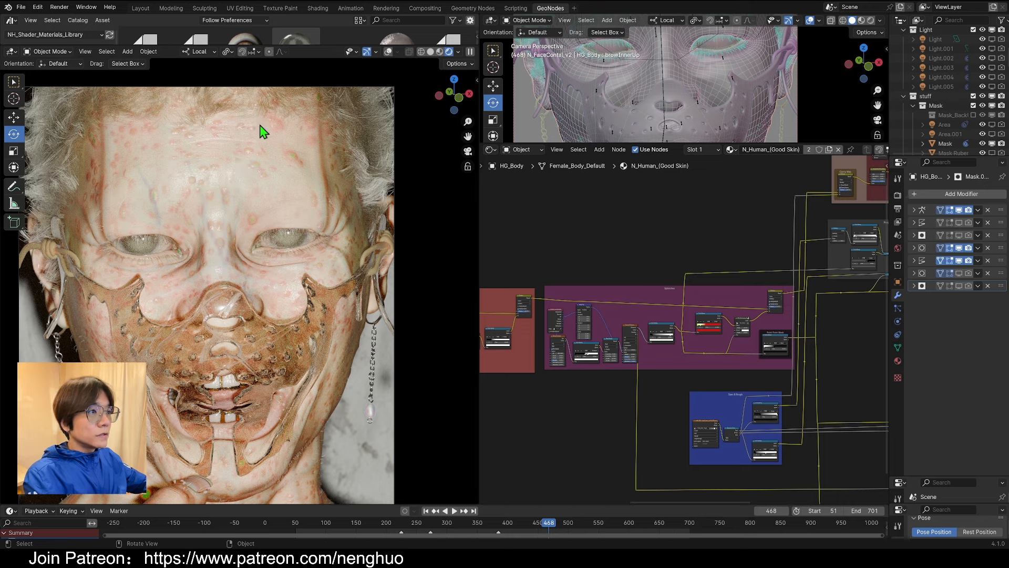
scroll(775, 334, up, 5)
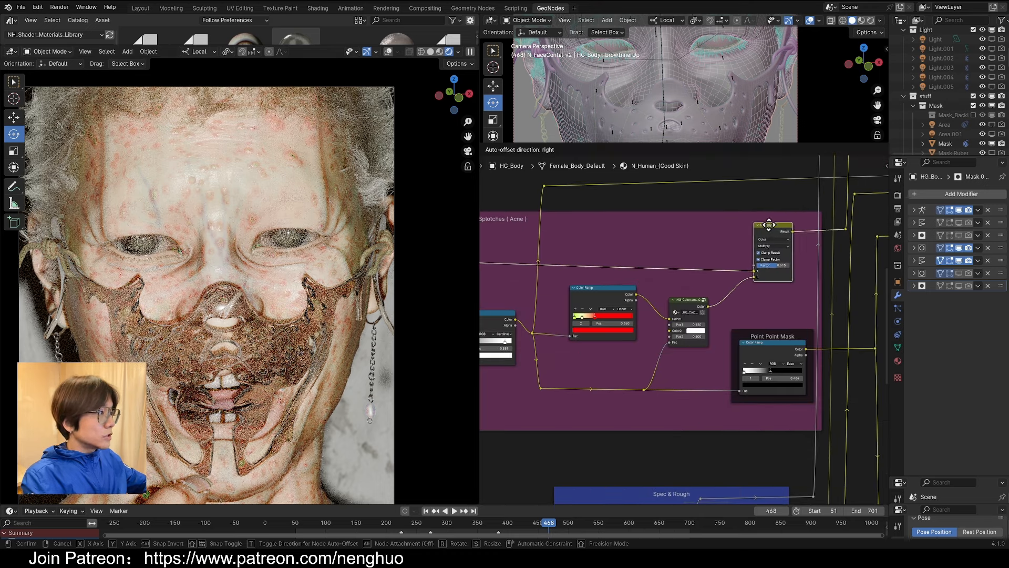
Select the nodes of the Splotches ( Acne ) frame and examine their links alongside the spots on the face.
scroll(698, 252, down, 3)
scroll(604, 315, down, 3)
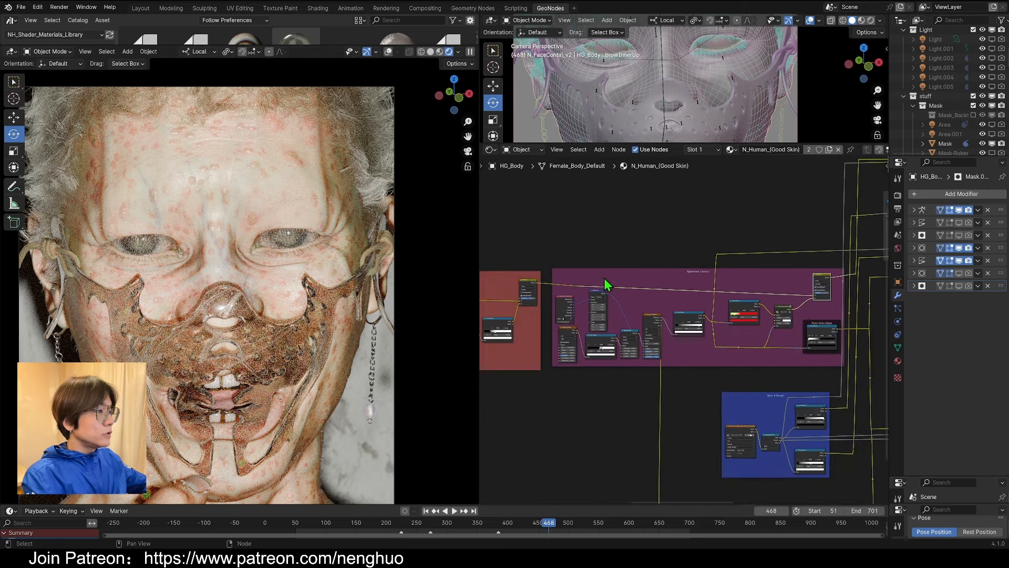
scroll(629, 340, down, 1)
scroll(627, 333, up, 4)
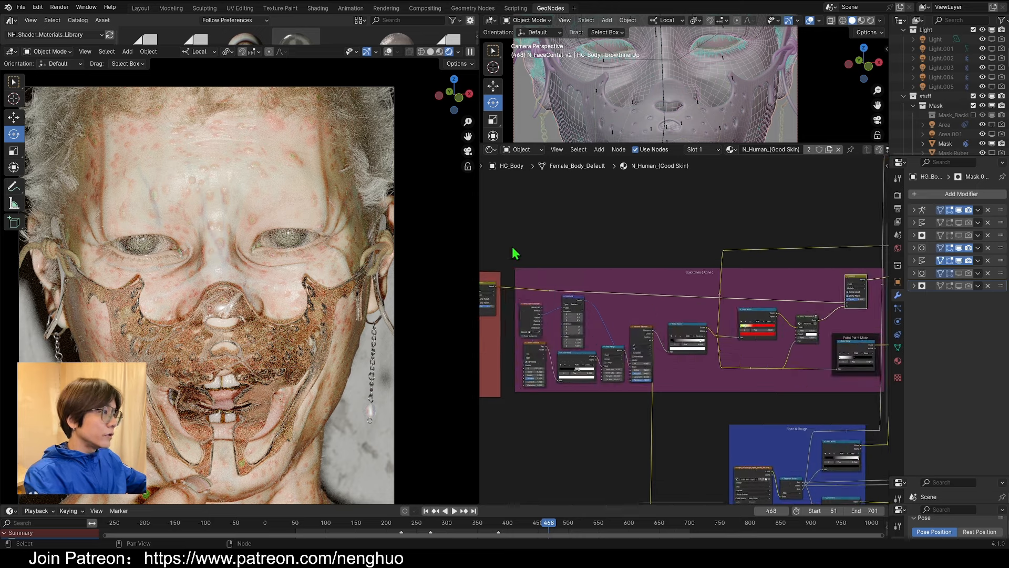
drag(507, 243, 909, 415)
scroll(665, 357, down, 8)
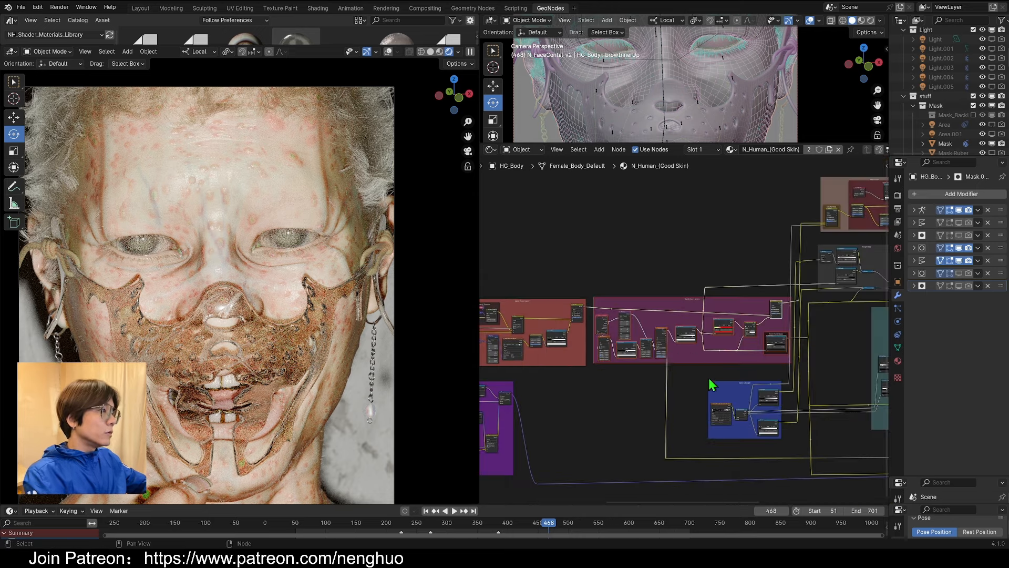
scroll(708, 387, up, 2)
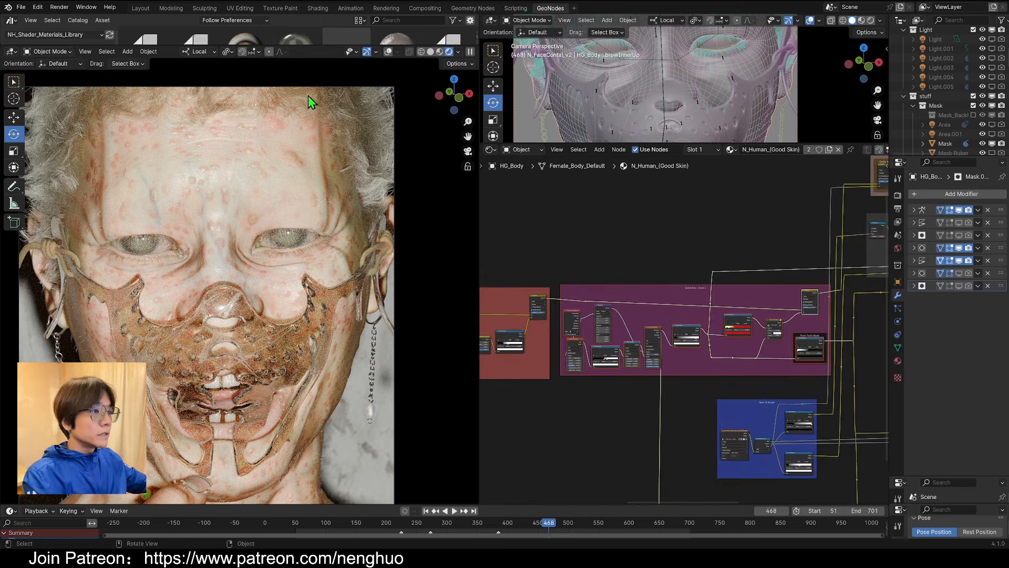
scroll(795, 277, down, 1)
scroll(765, 275, up, 6)
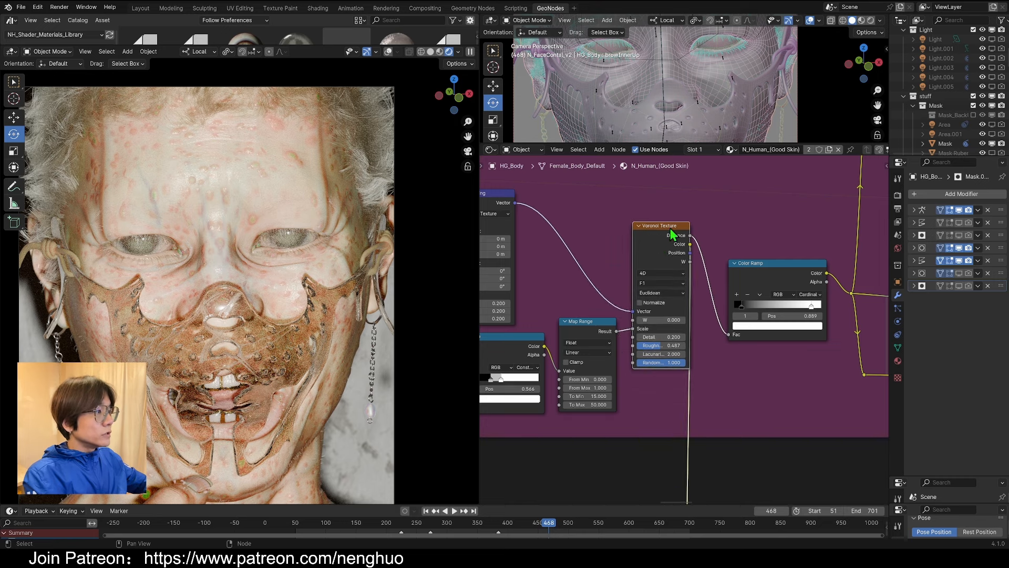
Preview the Voronoi Texture node of the Splotches ( Acne ) frame on the model and examine its surrounding nodes.
ctrl+shift+click(661, 272)
scroll(661, 272, down, 4)
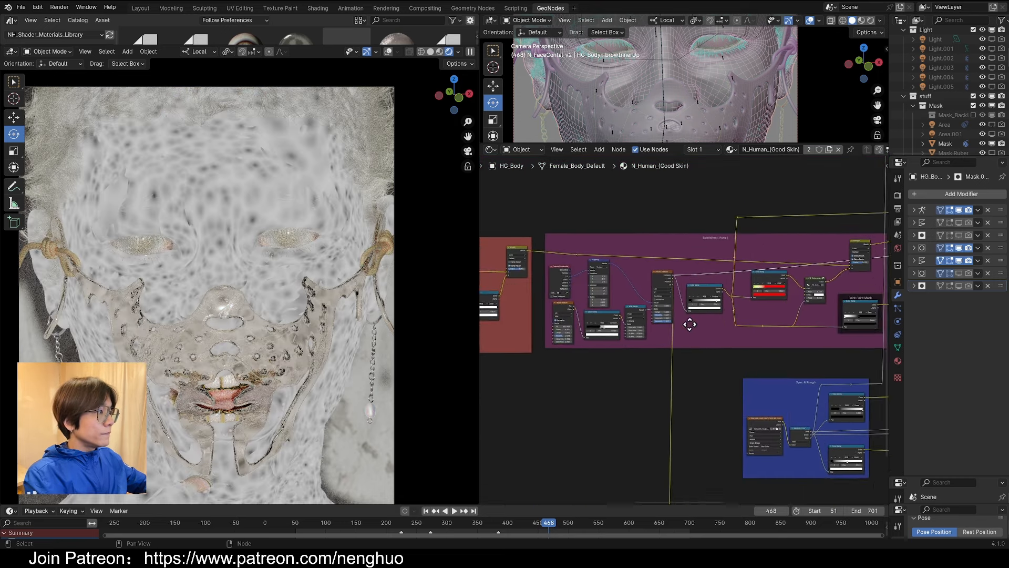
scroll(723, 337, up, 1)
middle_drag(554, 283, 671, 269)
scroll(720, 283, up, 3)
scroll(707, 286, up, 5)
Preview the Color Ramp after the Voronoi Texture and try shifting its black stop, undoing the shift.
ctrl+shift+click(651, 278)
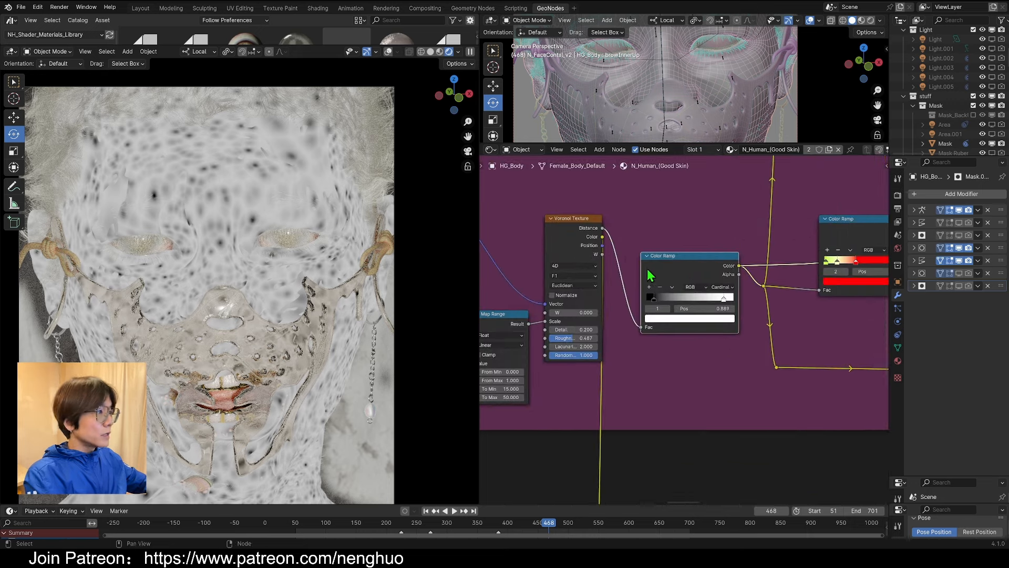
drag(650, 298, 668, 304)
key(ctrl+z)
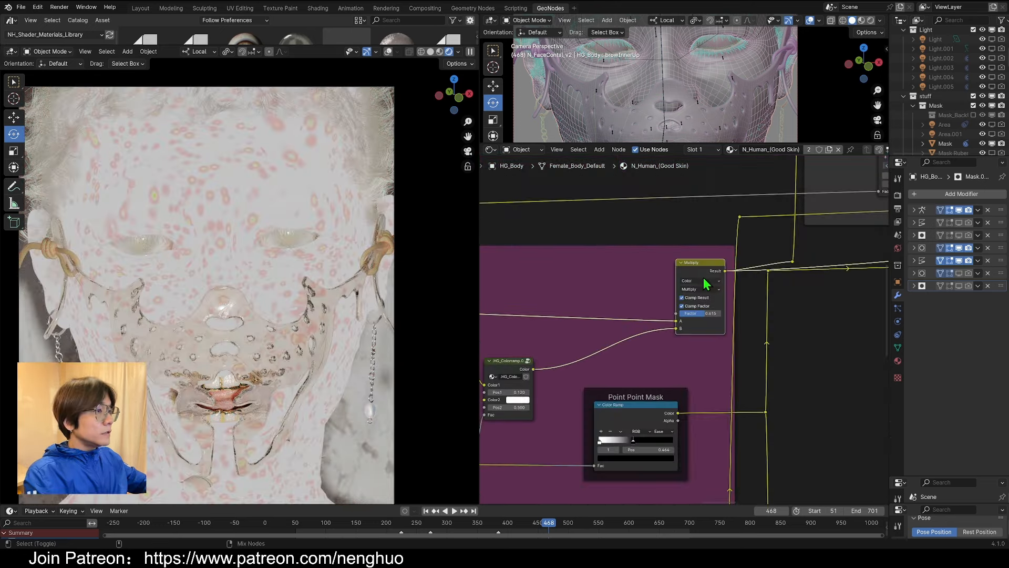
Preview the Multiply node that blends the splotches into the skin color and inspect the result closely on the face.
scroll(739, 343, down, 5)
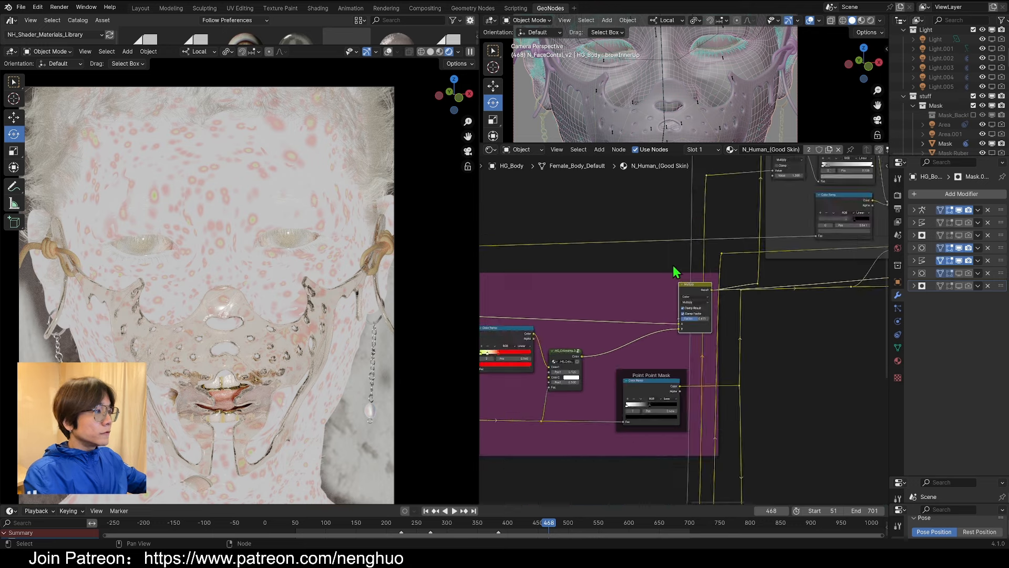
scroll(701, 336, up, 6)
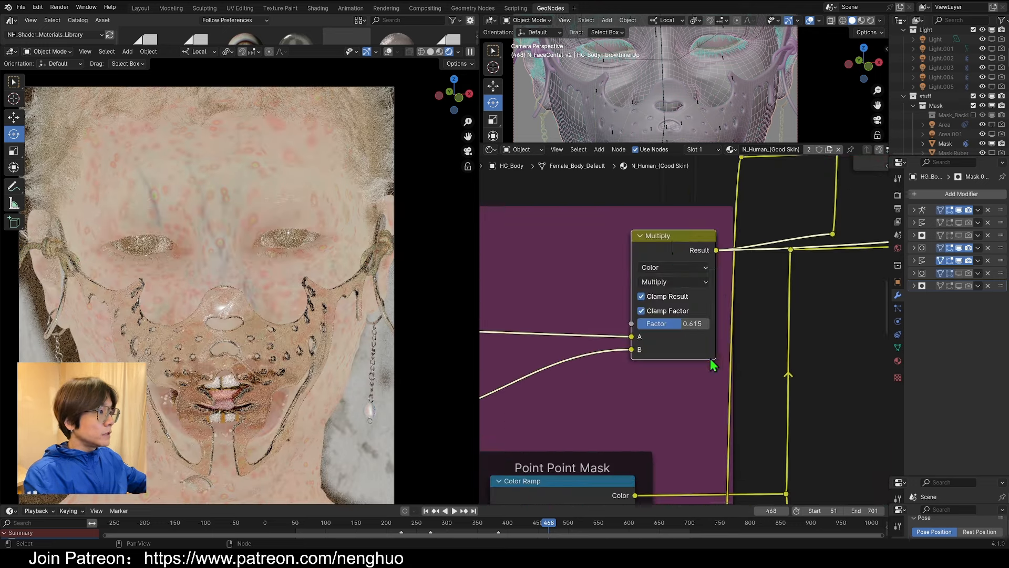
scroll(683, 341, down, 2)
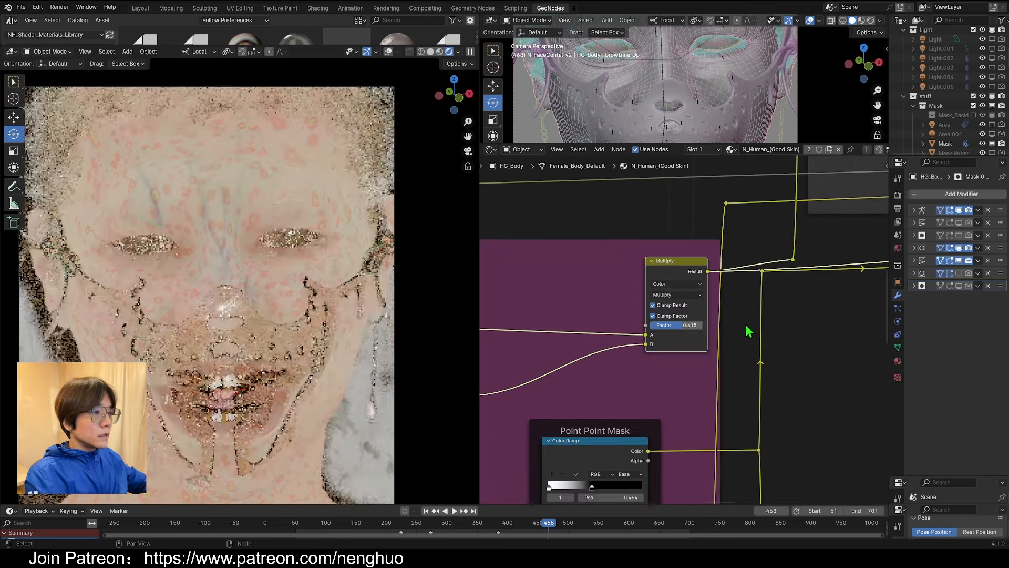
scroll(684, 332, down, 2)
scroll(210, 182, up, 2)
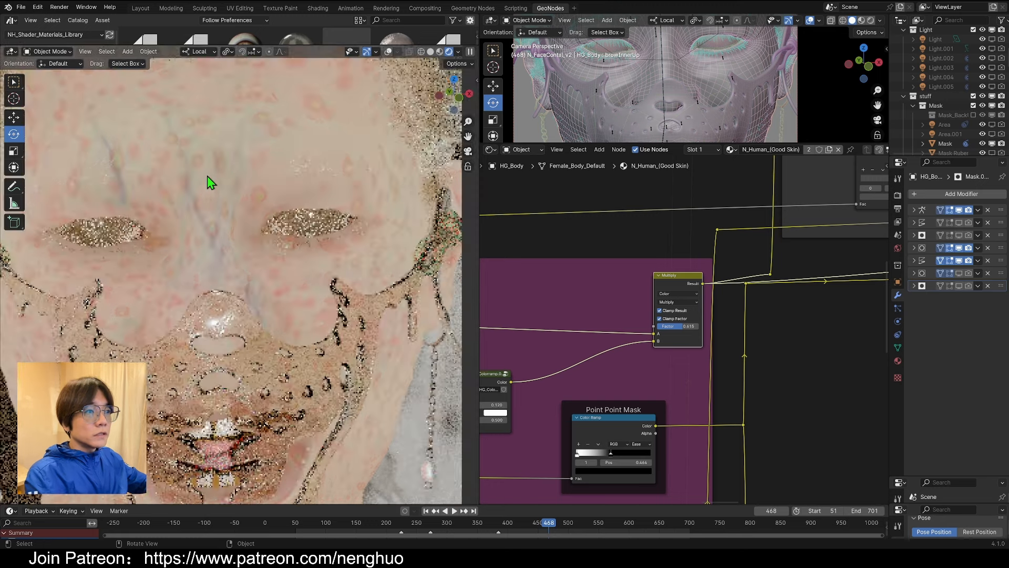
scroll(226, 176, up, 1)
scroll(225, 216, down, 2)
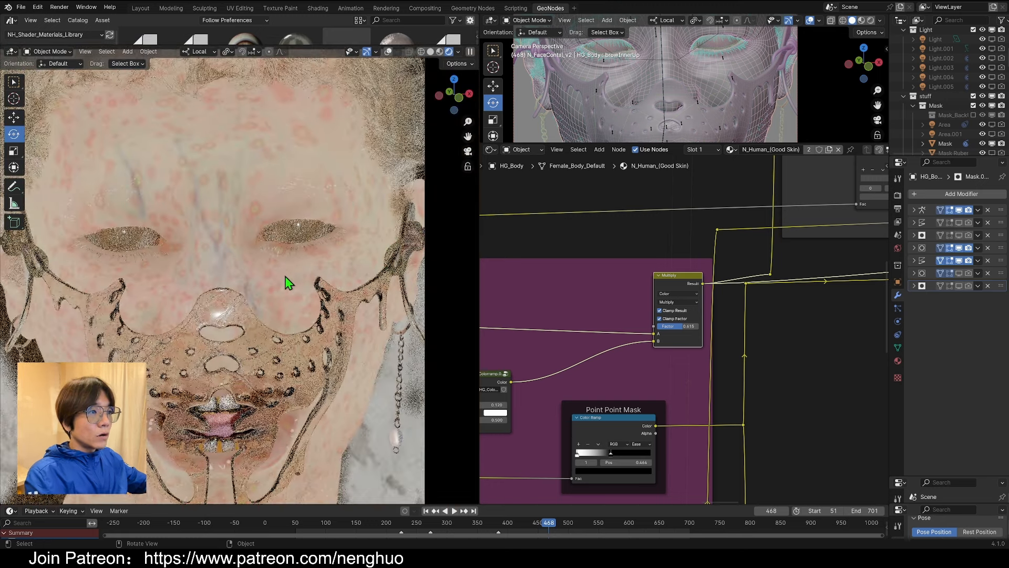
Trace the Voronoi Texture's Scale input back through the Map Range and Color Ramp to the Noise Texture.
scroll(637, 376, down, 4)
middle_drag(594, 391, 565, 321)
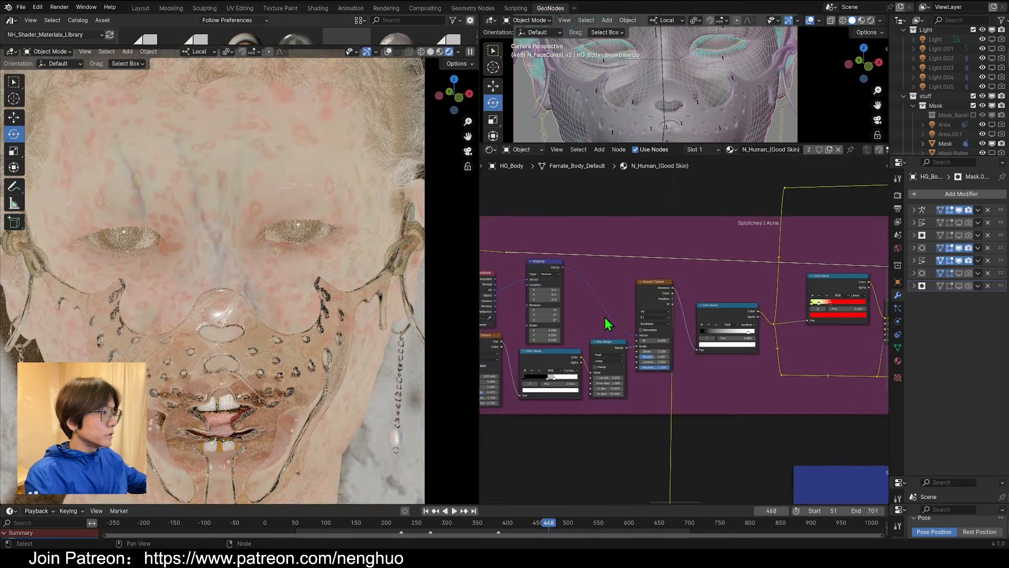
middle_drag(661, 357, 752, 336)
scroll(733, 327, up, 5)
mouse_move(728, 319)
mouse_down()
mouse_move(721, 332)
mouse_move(727, 318)
mouse_up()
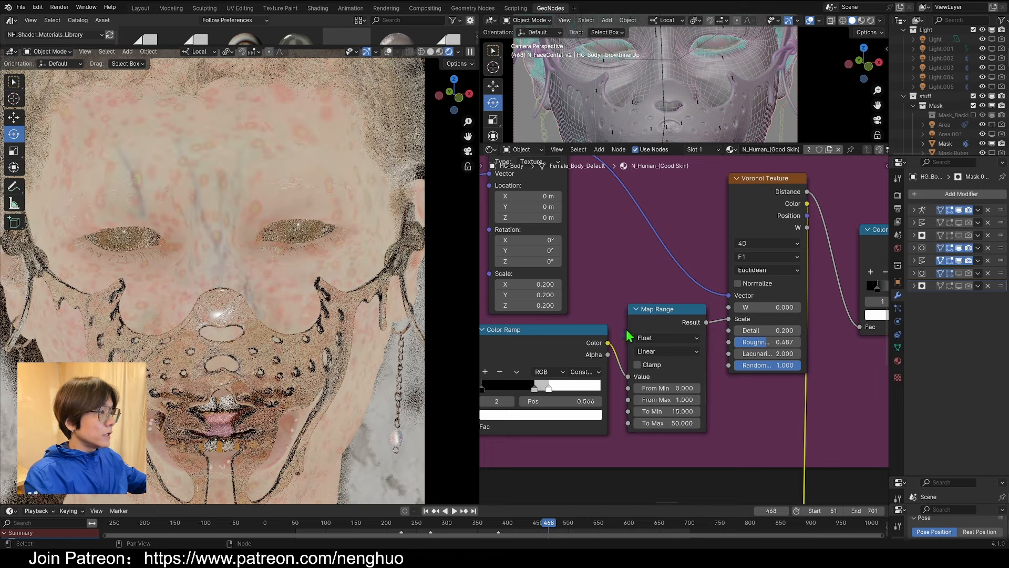
scroll(616, 325, down, 3)
middle_drag(611, 321, 779, 303)
drag(595, 285, 591, 292)
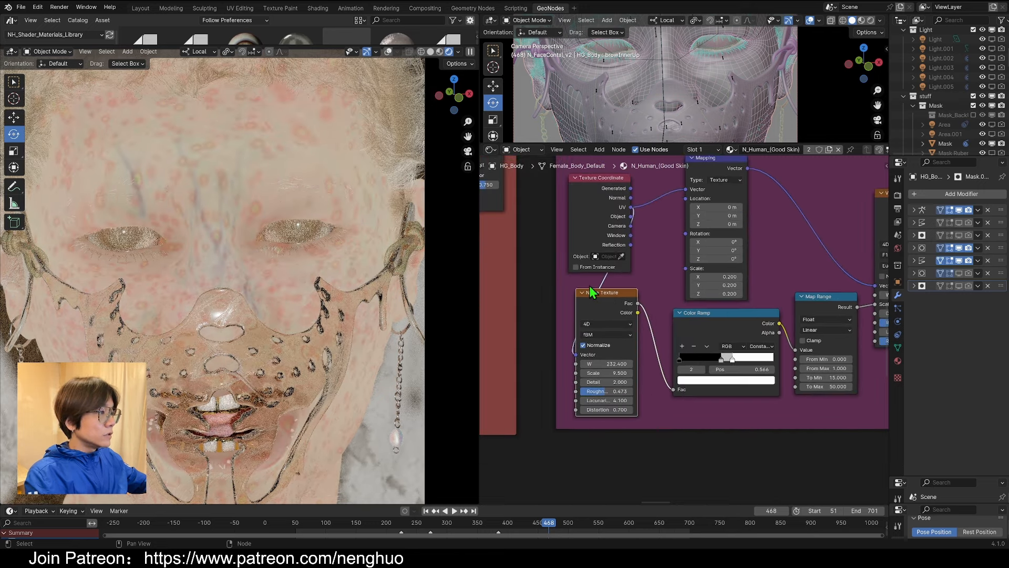
middle_drag(566, 304, 502, 322)
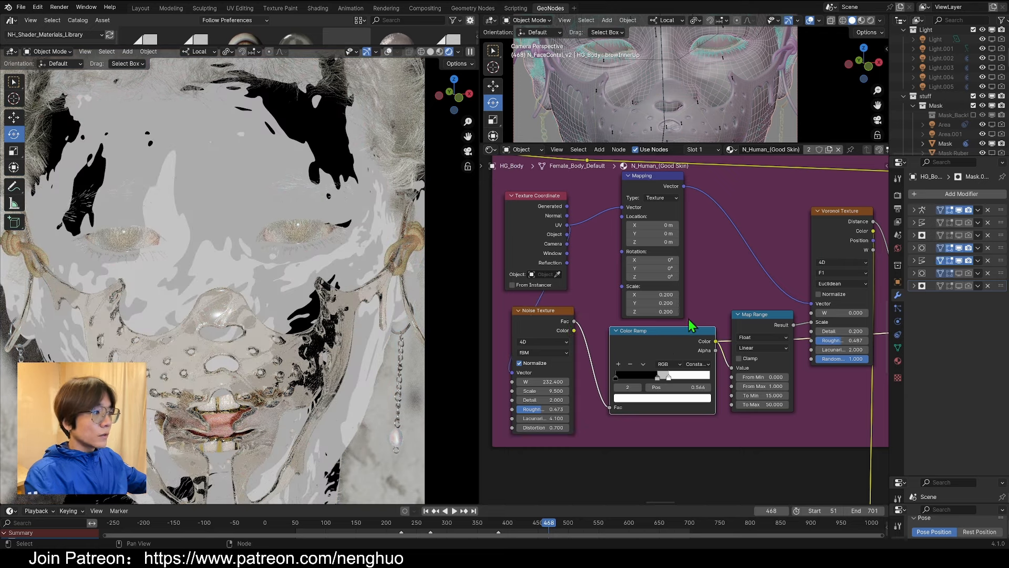
Examine the constant Color Ramp's preview on the face and compare it with a preview of the Voronoi Texture.
middle_drag(690, 325, 658, 327)
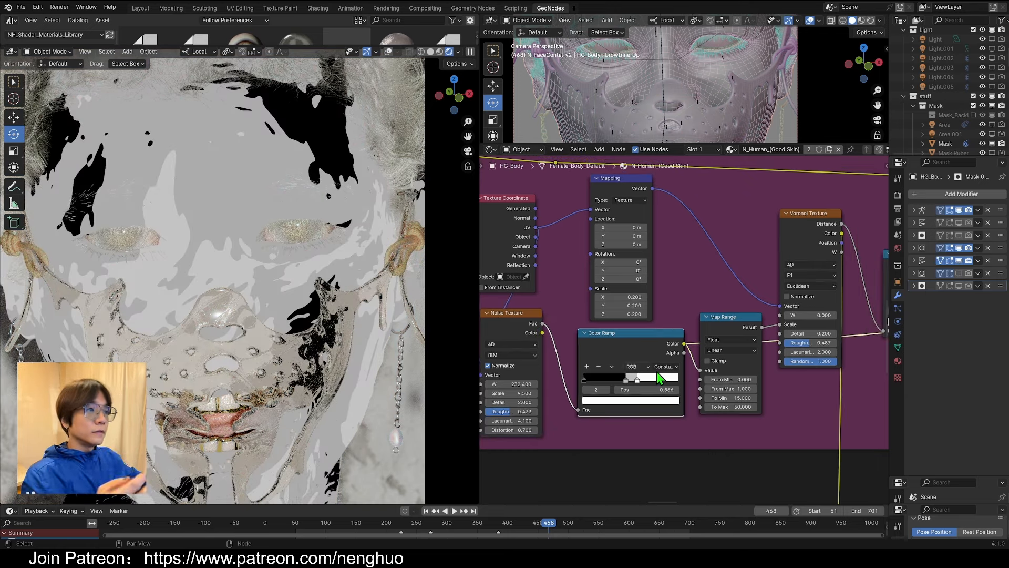
scroll(611, 396, up, 2)
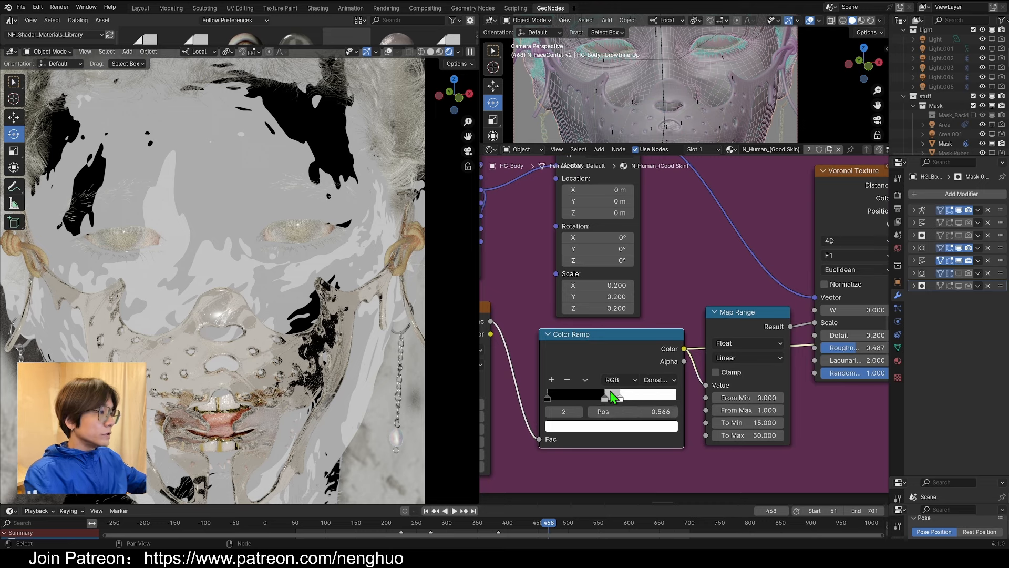
scroll(683, 378, down, 2)
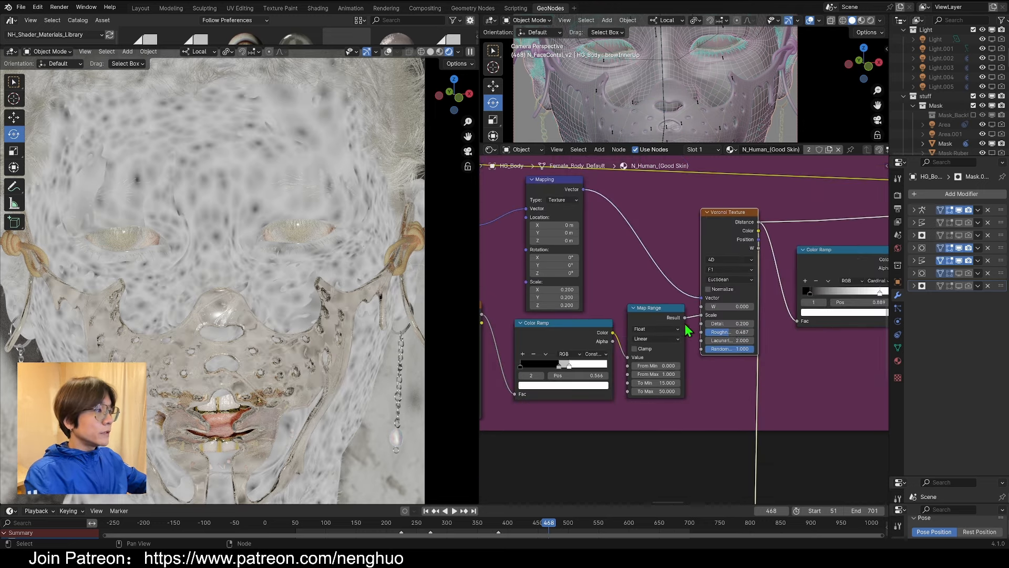
scroll(717, 317, down, 4)
middle_drag(716, 317, 690, 333)
scroll(686, 334, up, 5)
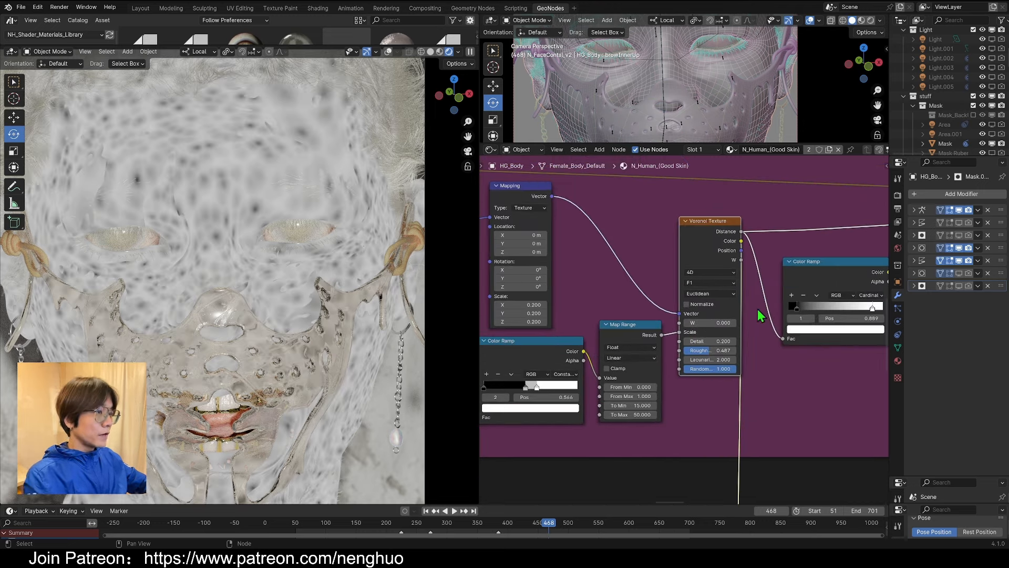
Follow the splotch nodes to the Multiply and Point Point Mask nodes, and preview the Color Ramp after the Voronoi Texture.
scroll(771, 311, down, 10)
middle_drag(770, 311, 658, 313)
middle_drag(733, 323, 602, 351)
middle_drag(836, 311, 628, 289)
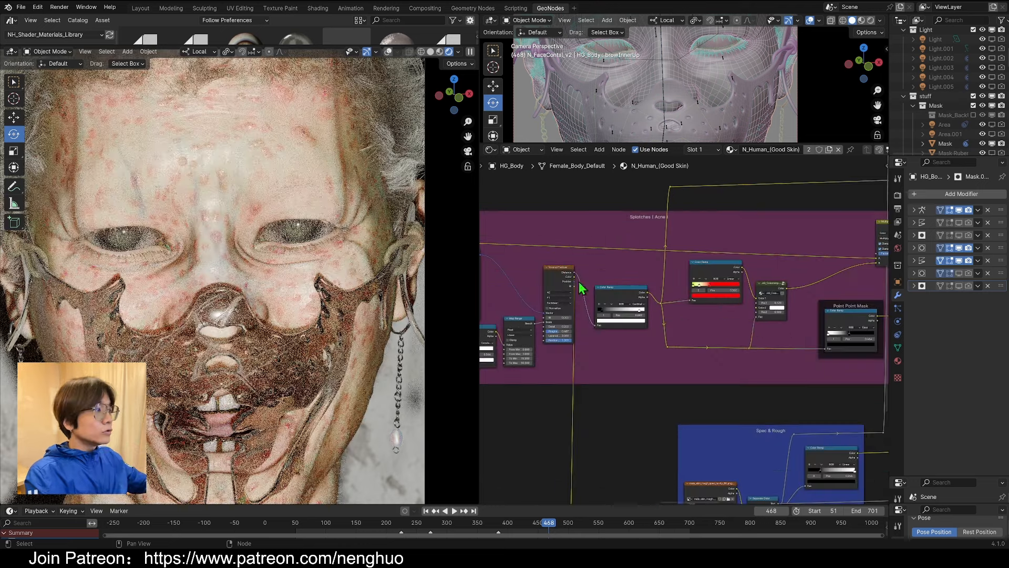
middle_drag(815, 288, 732, 257)
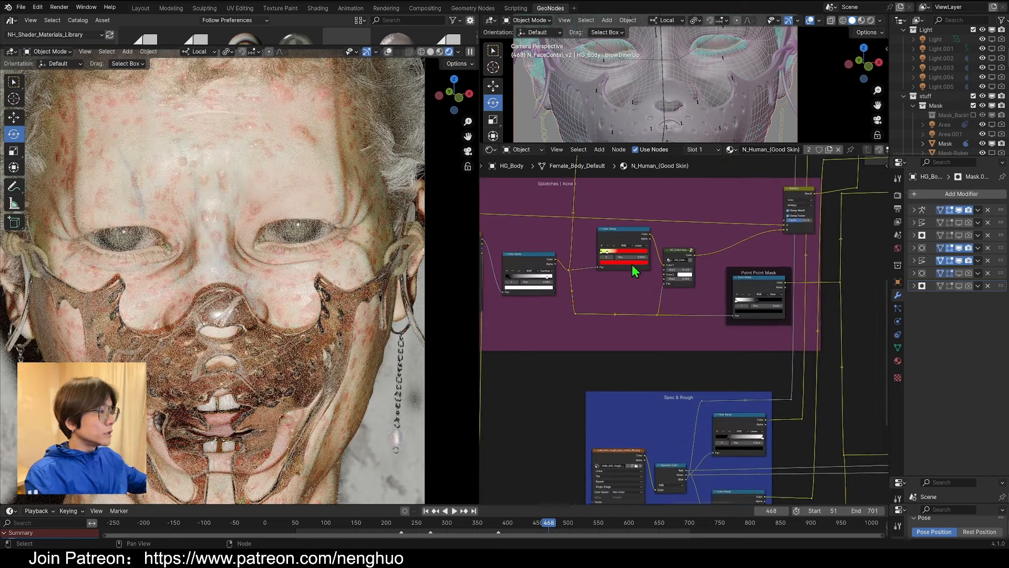
ctrl+shift+click(538, 260)
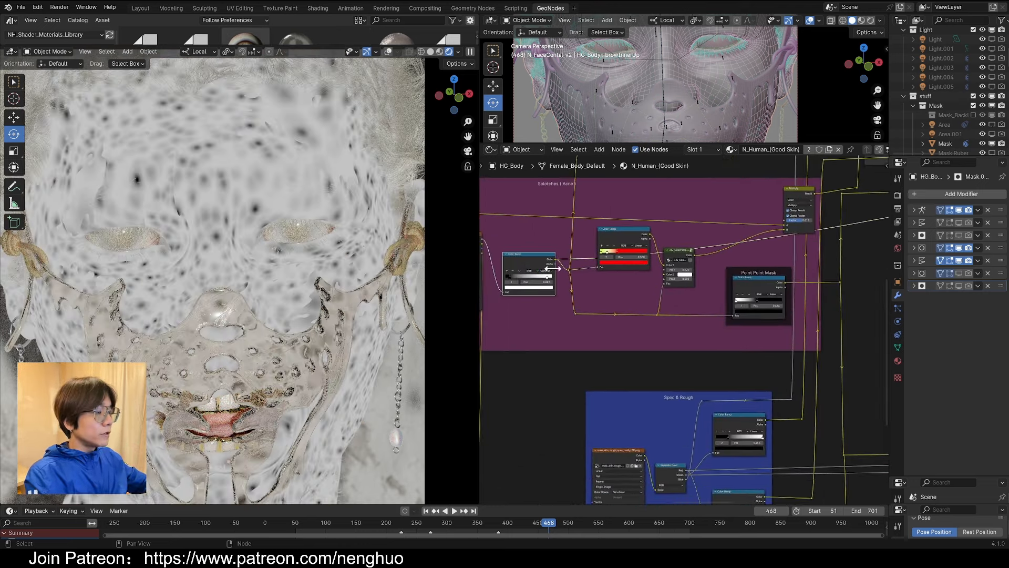
Preview the Principled BSDF again and move the detached Material Output node close above the other Material Output.
middle_drag(784, 295, 615, 328)
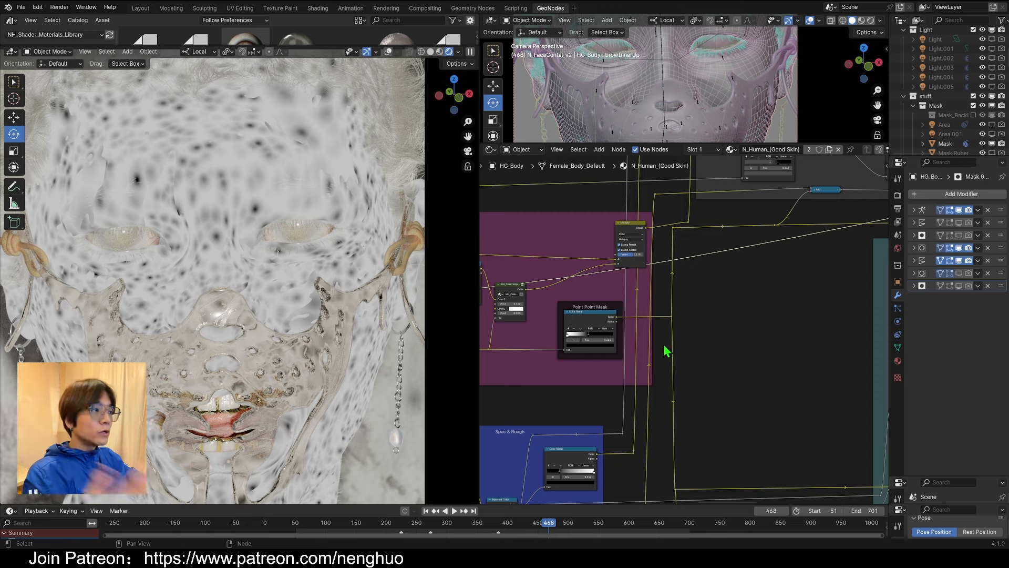
scroll(753, 331, down, 6)
middle_drag(753, 332, 780, 332)
scroll(674, 328, up, 6)
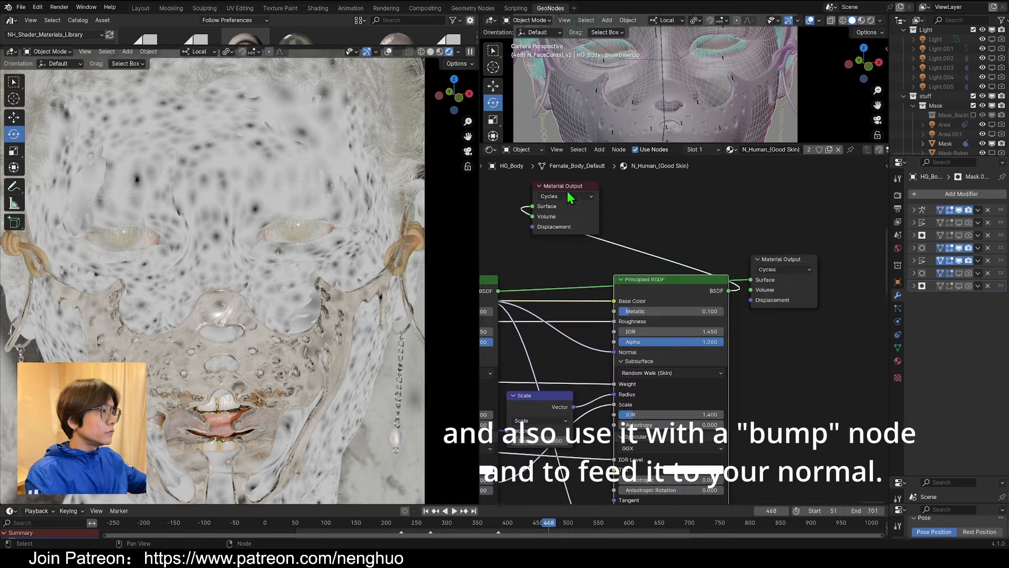
click(572, 196)
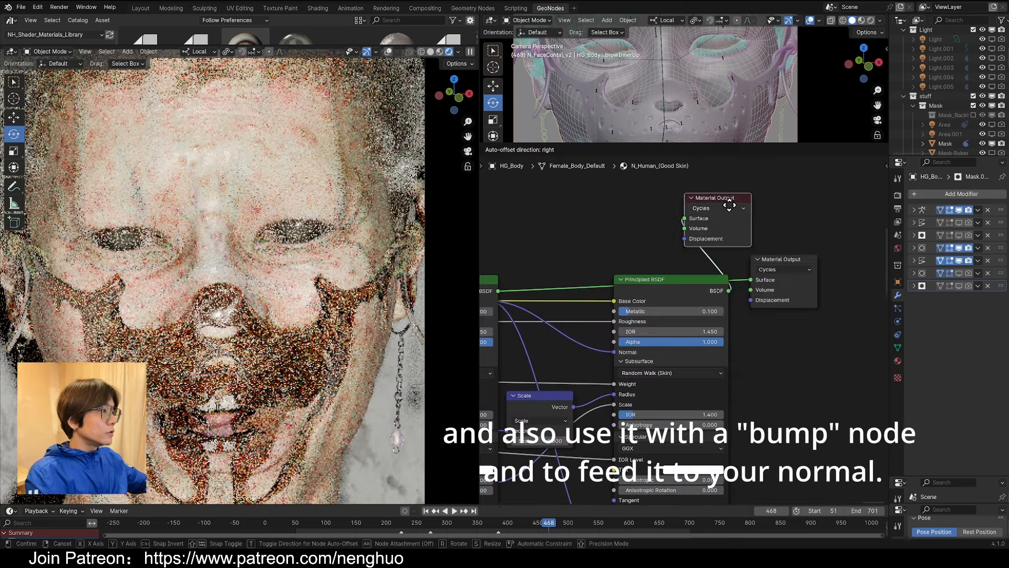
click(729, 206)
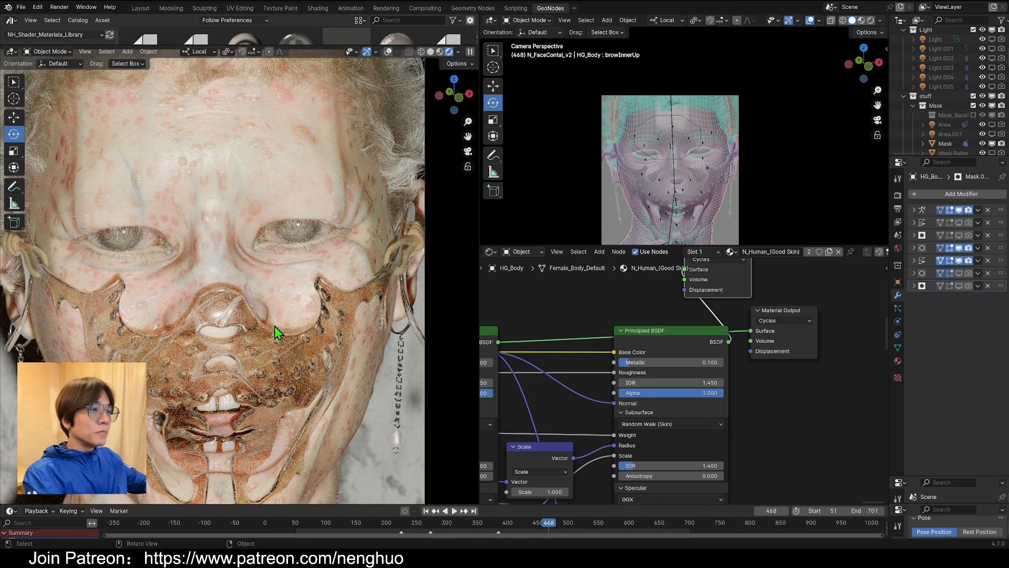
Return the rendered view to the camera and examine HG_Body's Pop vertex group on the face in Weight Paint mode.
key(KP_0)
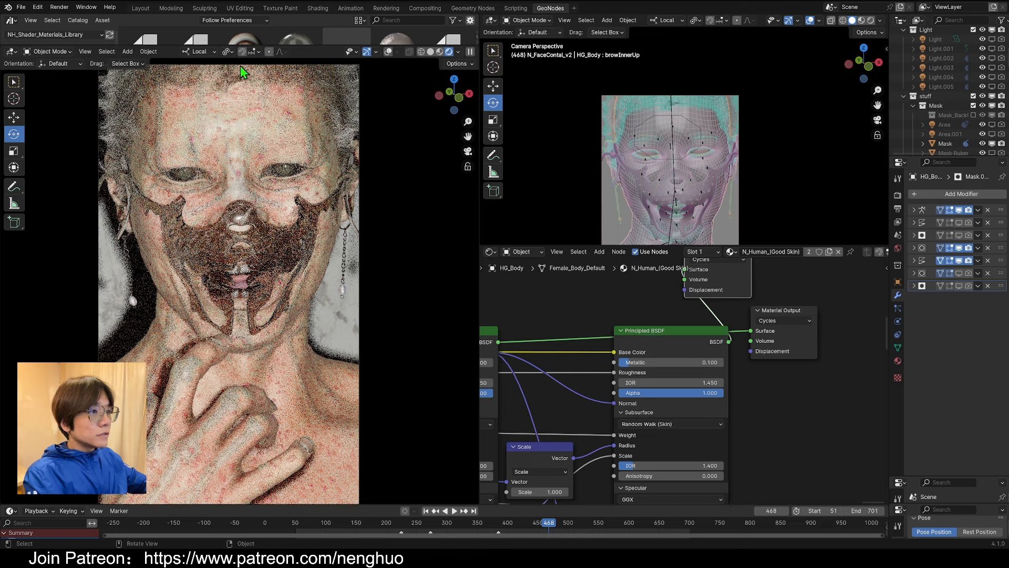
scroll(689, 181, up, 4)
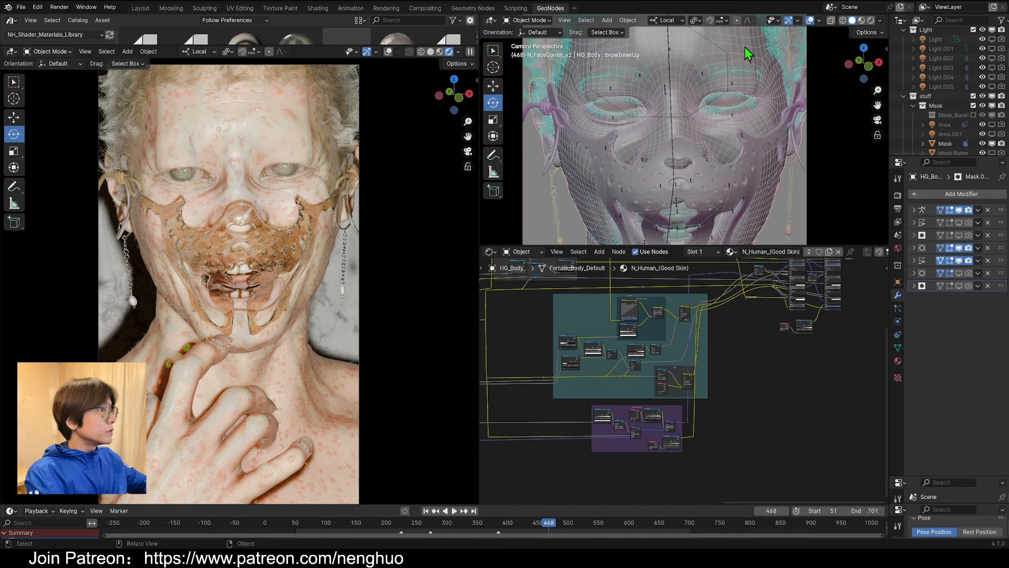
click(897, 347)
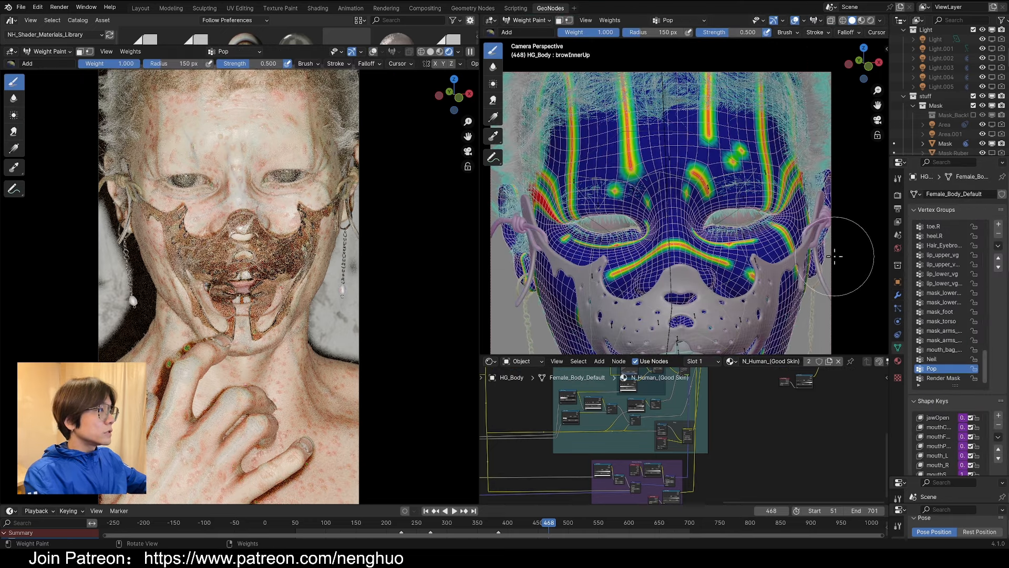
scroll(840, 253, up, 4)
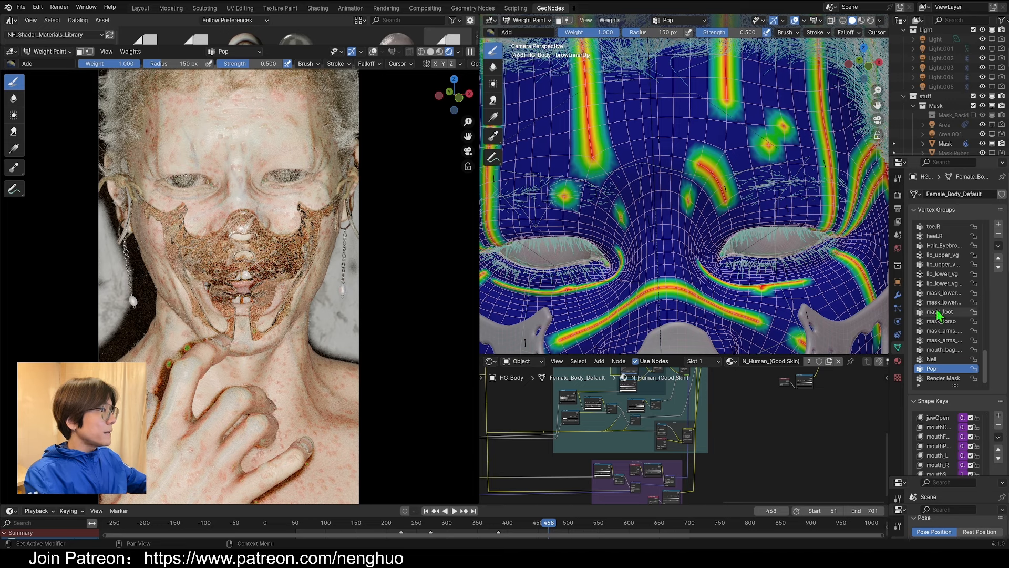
Switch HG_Body from Weight Paint to Edit Mode.
click(527, 21)
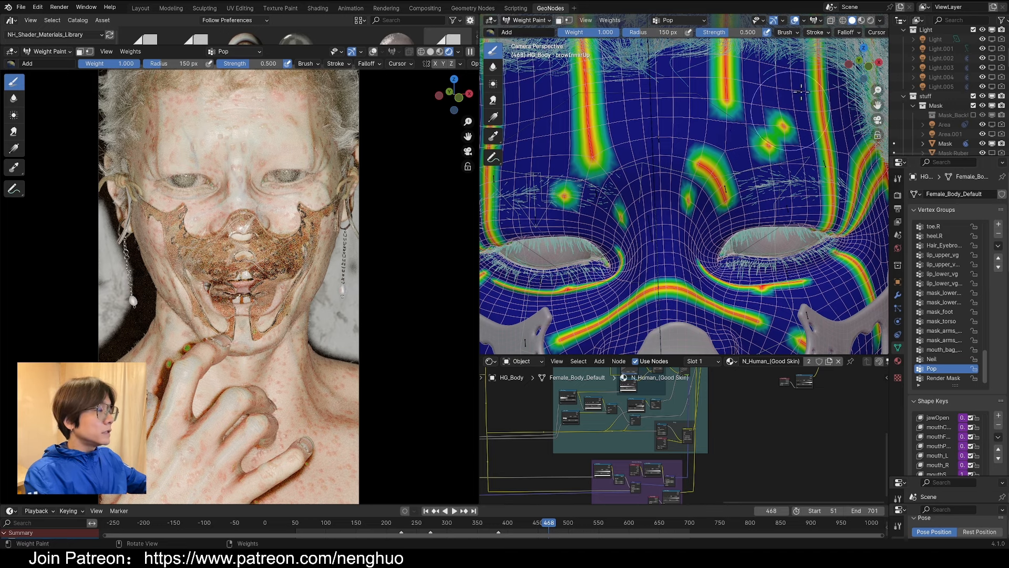
click(525, 18)
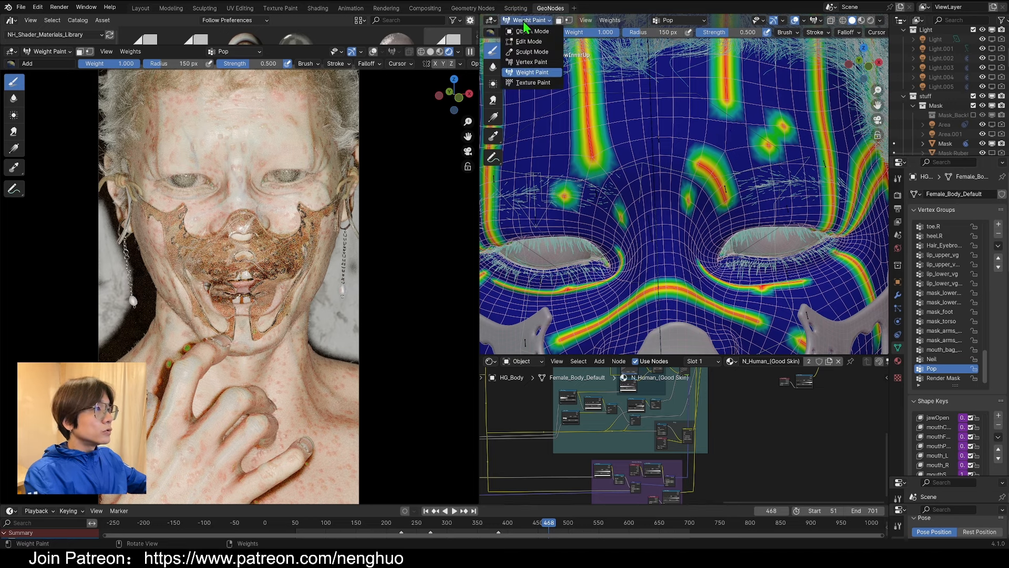
click(533, 42)
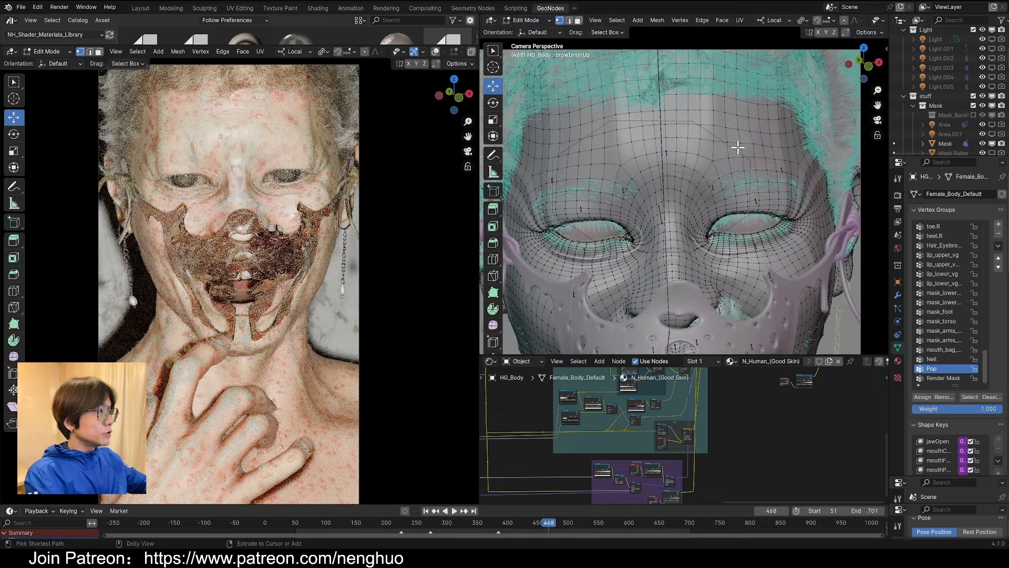
Select an edge loop across HG_Body's forehead, and examine the selected loops on the face, neck and fingers.
ctrl+click(734, 143)
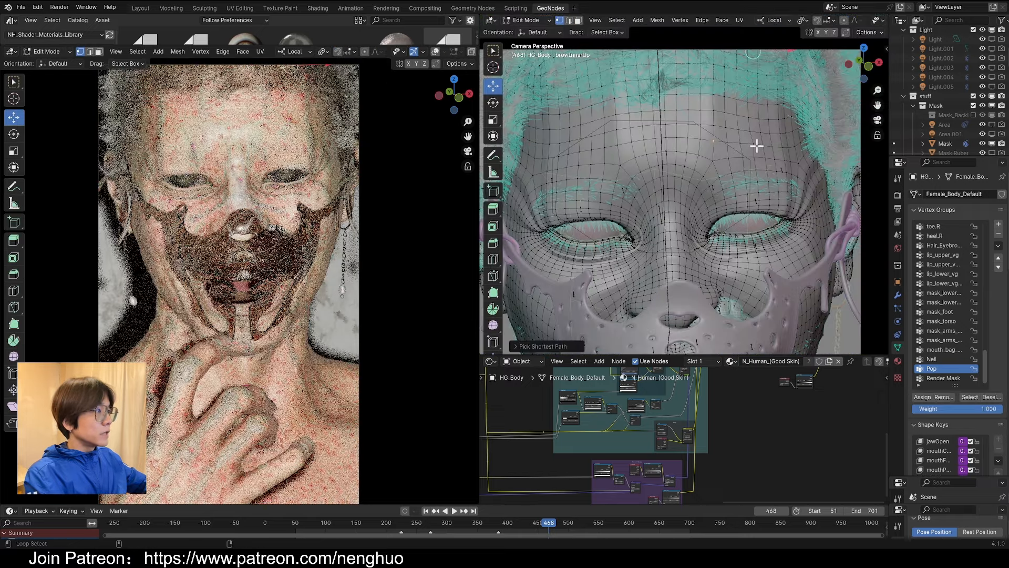
alt+click(757, 146)
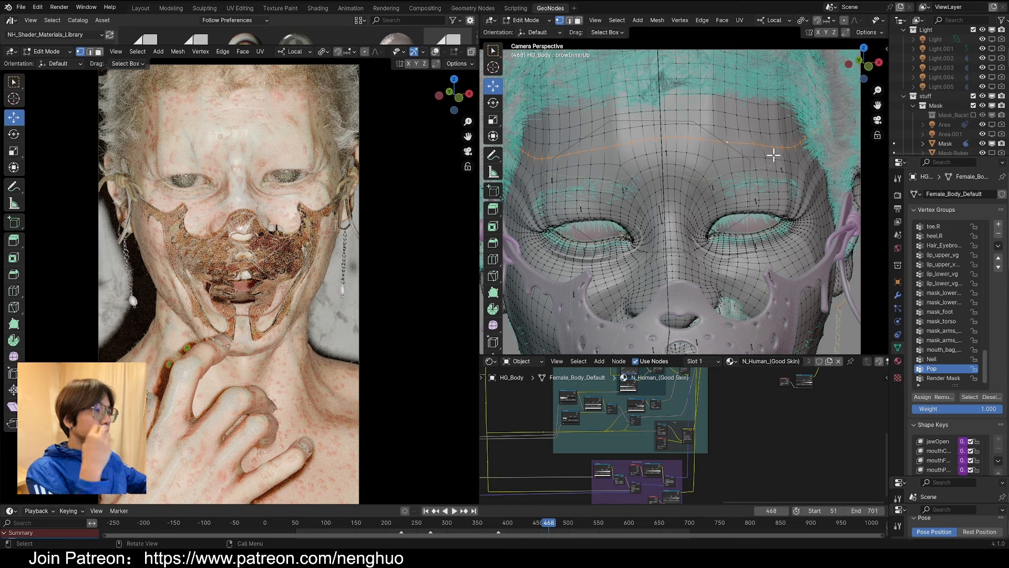
scroll(662, 185, up, 3)
middle_drag(662, 185, 742, 178)
key(Home)
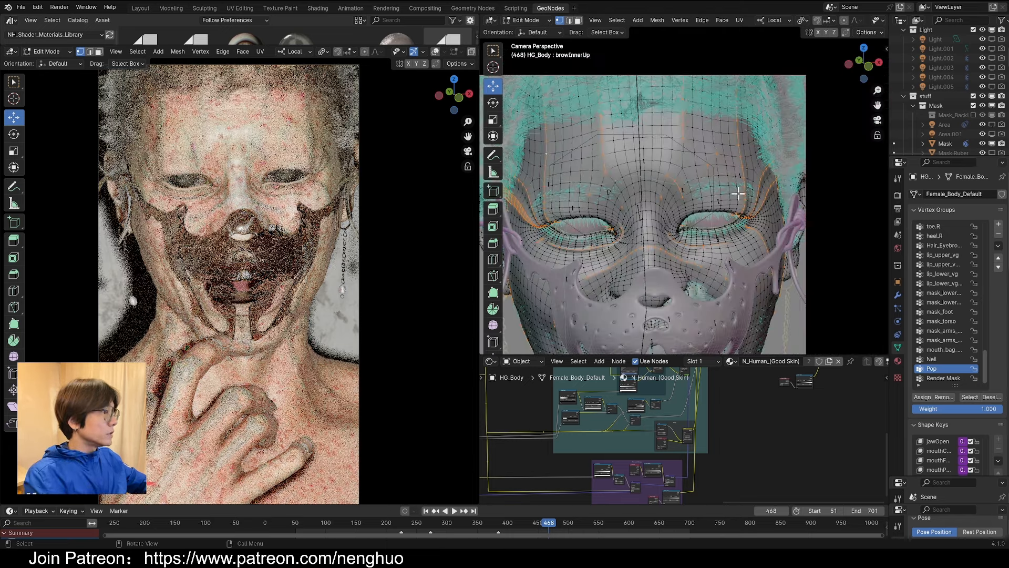
scroll(675, 228, down, 2)
shift+middle_drag(757, 284, 772, 92)
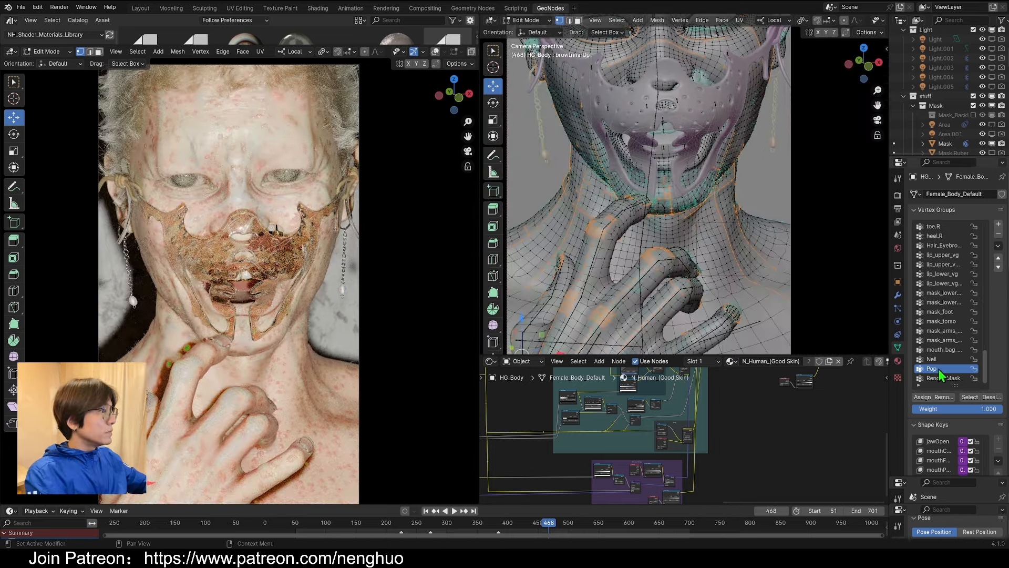
Show HG_Body's modifier stack with the Displace.001 settings expanded, and widen the properties editor to make the modifier names readable.
click(898, 294)
click(914, 260)
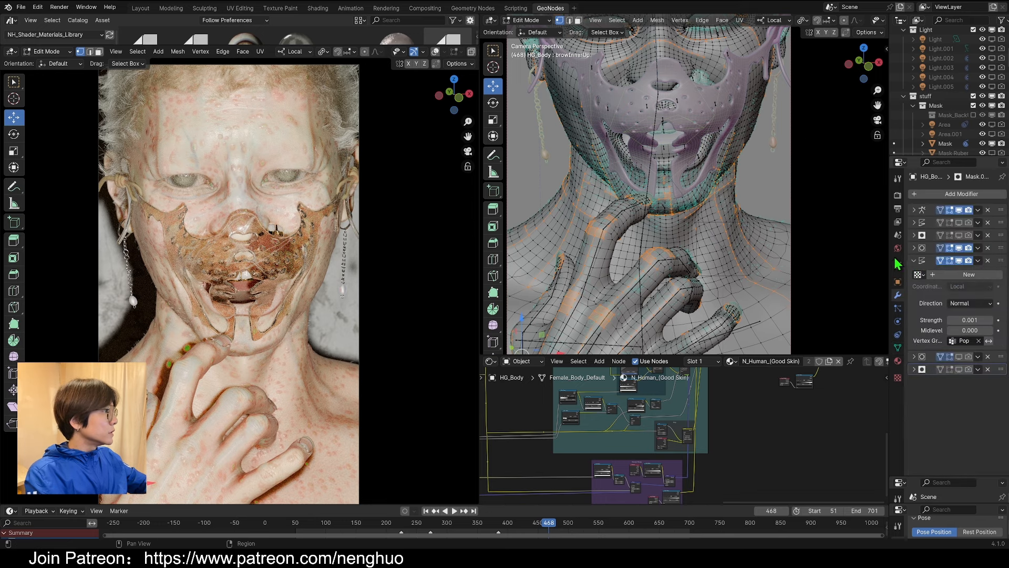
drag(889, 253, 834, 253)
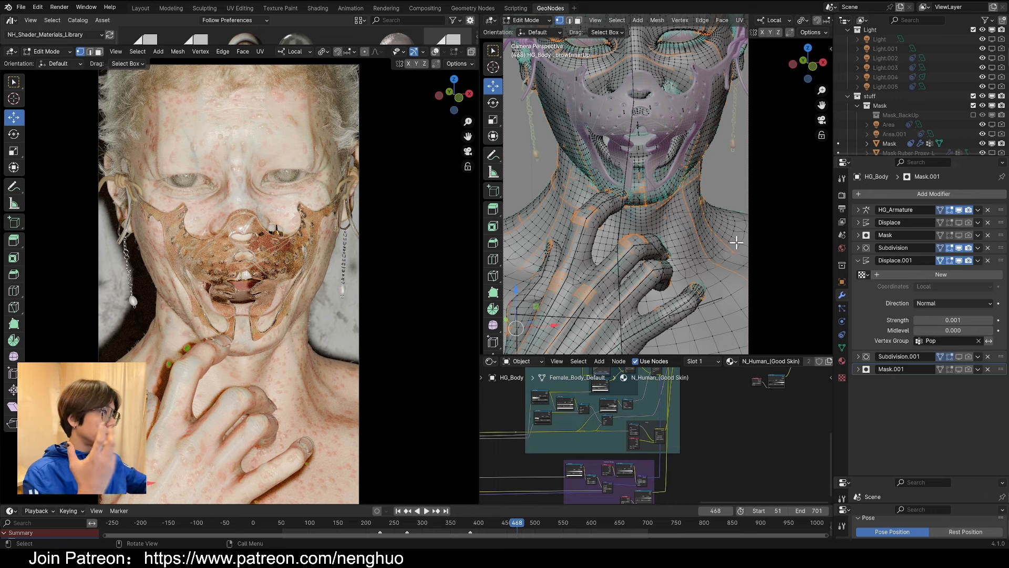
scroll(736, 242, up, 6)
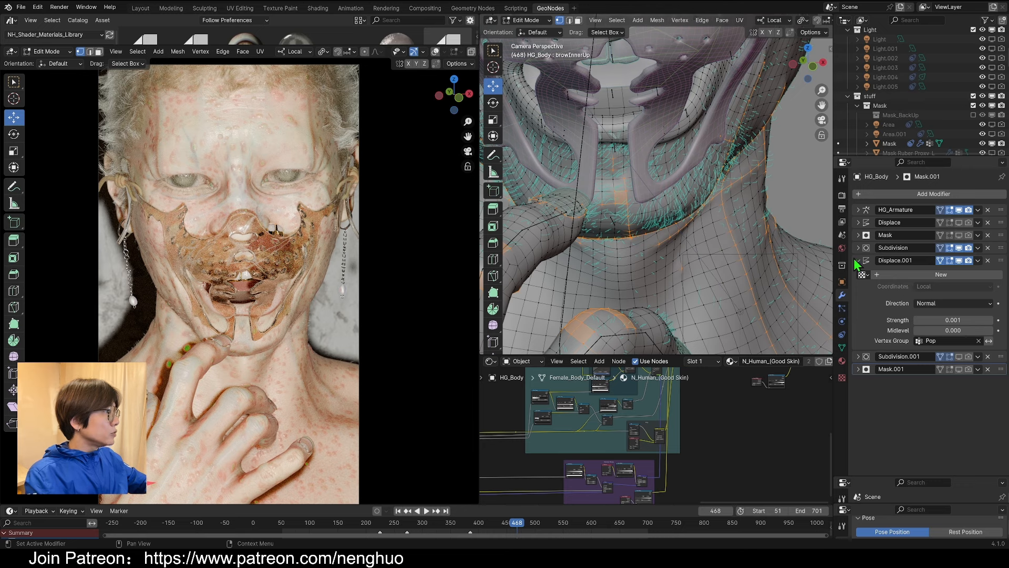
Collapse the Displace.001 modifier, make the Subdivision modifier active, and view the mesh of the face and hand.
click(855, 261)
click(858, 249)
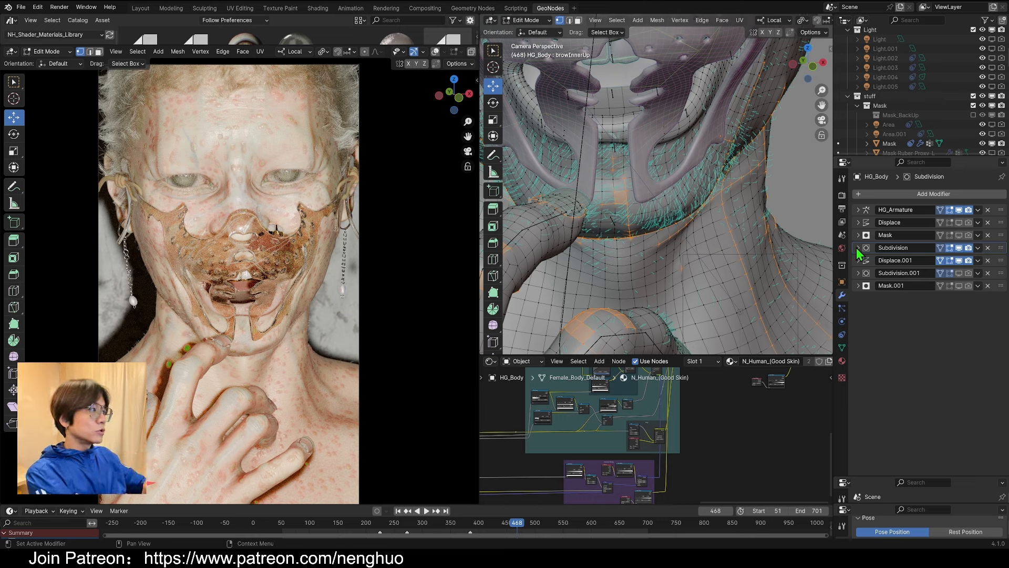
scroll(643, 125, down, 4)
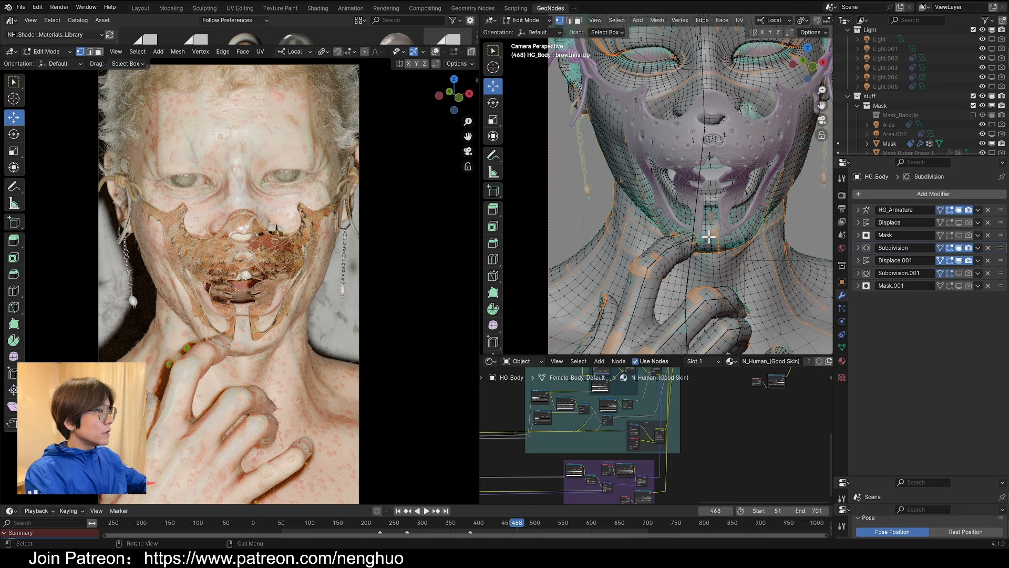
shift+middle_drag(709, 238, 639, 272)
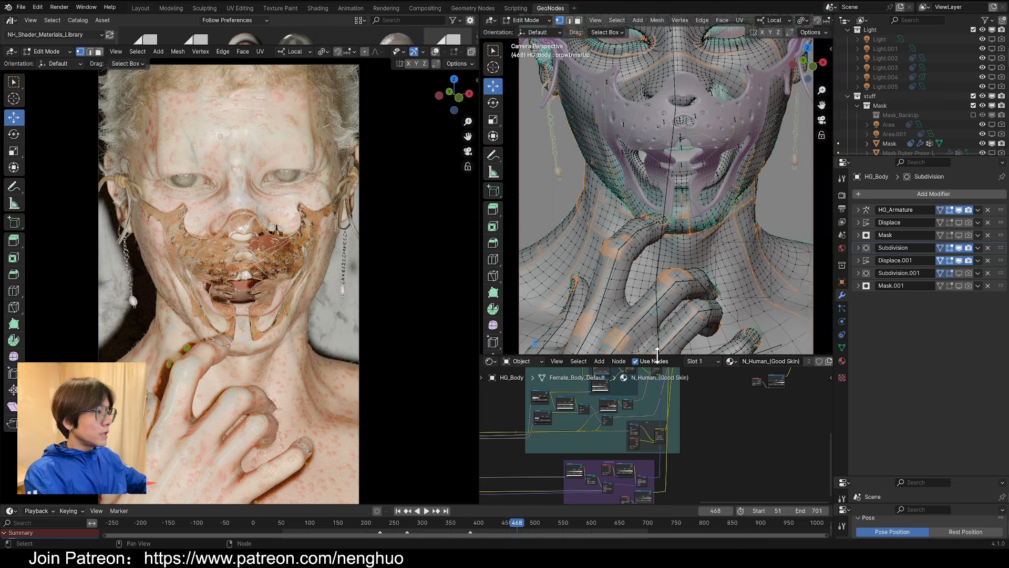
Enlarge the shader editor and examine the Pop frame in the Good Skin material, with its Attribute, Mix and Add nodes.
drag(661, 356, 661, 200)
middle_drag(773, 440, 618, 443)
scroll(641, 379, up, 8)
middle_drag(642, 378, 615, 419)
scroll(614, 420, down, 5)
middle_drag(510, 462, 681, 435)
scroll(678, 436, up, 2)
scroll(678, 357, up, 4)
middle_drag(680, 351, 659, 293)
mouse_move(658, 298)
mouse_down()
mouse_move(670, 297)
mouse_move(643, 303)
mouse_up()
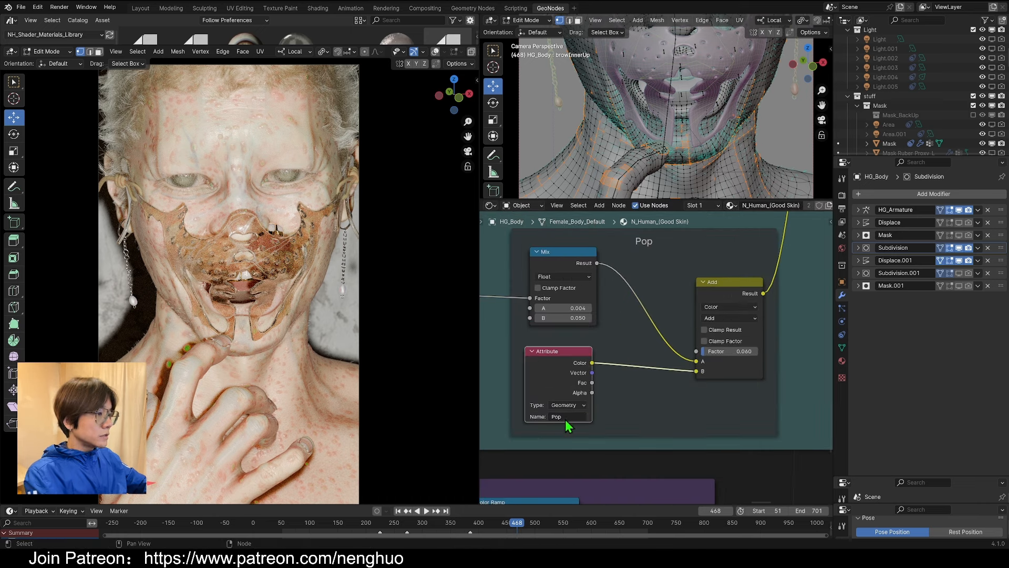
scroll(654, 384, down, 1)
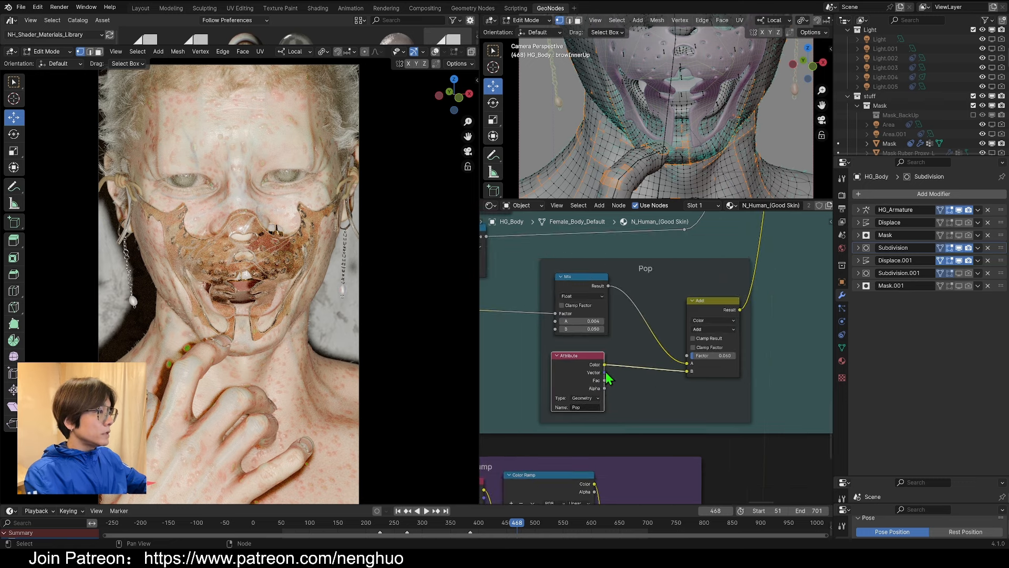
Examine the Subsurface inputs of the Principled BSDF beyond the Pop frame, and enlarge the 3D viewport again.
middle_drag(750, 258, 626, 409)
scroll(627, 409, up, 5)
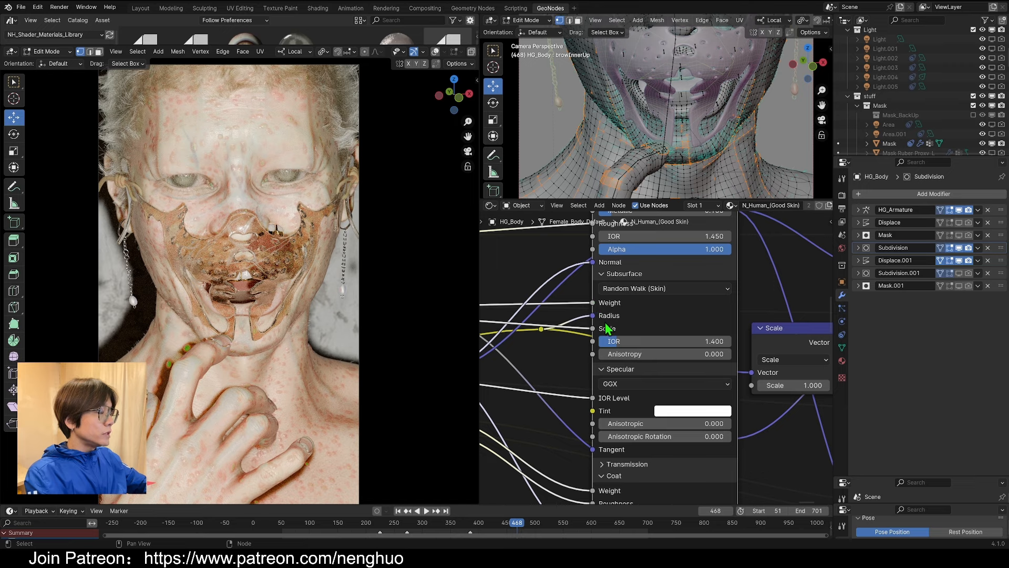
drag(677, 201, 678, 312)
scroll(679, 218, up, 3)
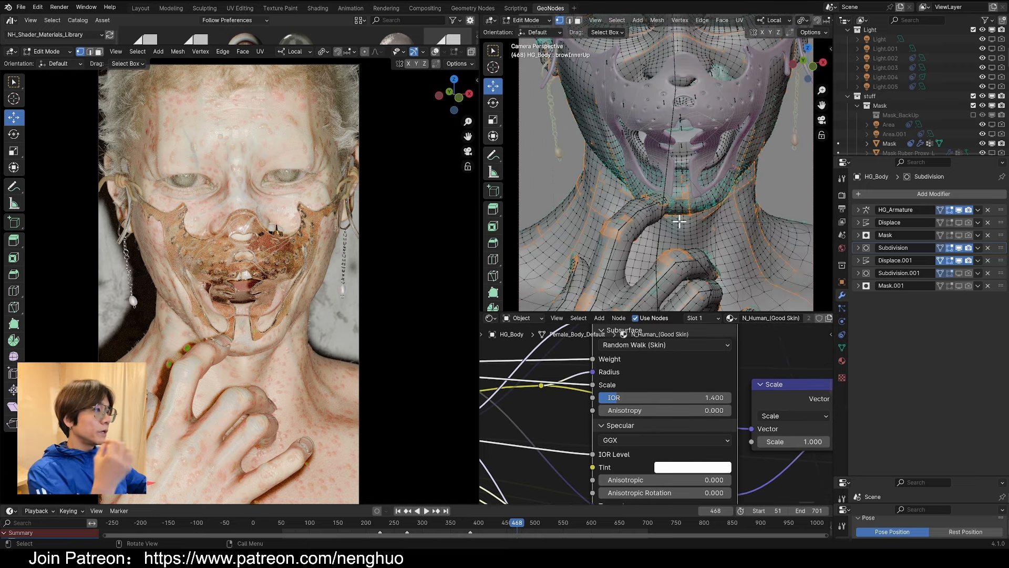
middle_drag(620, 337, 614, 369)
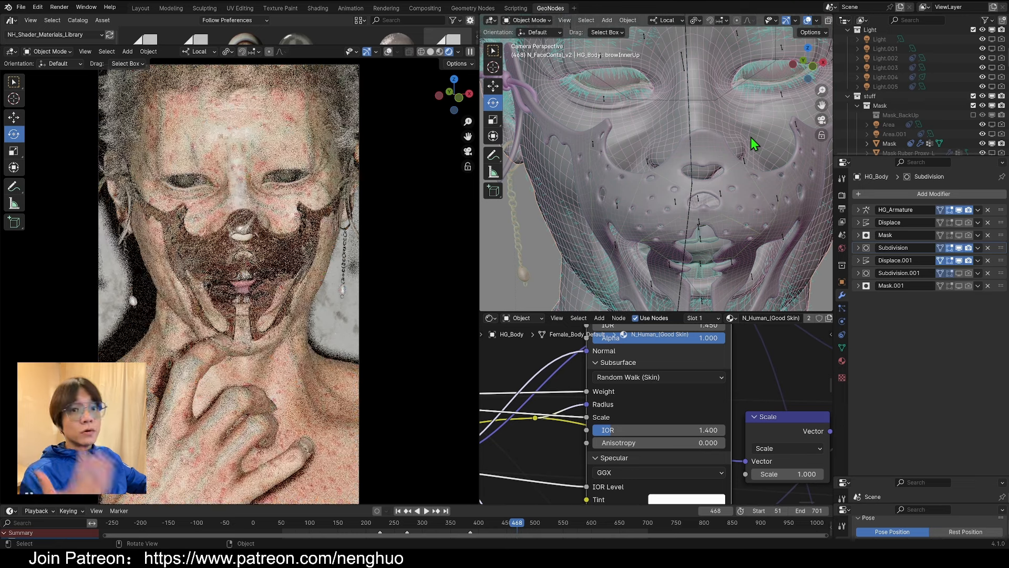
Make the 3D viewport taller above the shader editor and examine the character's face, neck and hand through the camera.
scroll(603, 203, down, 3)
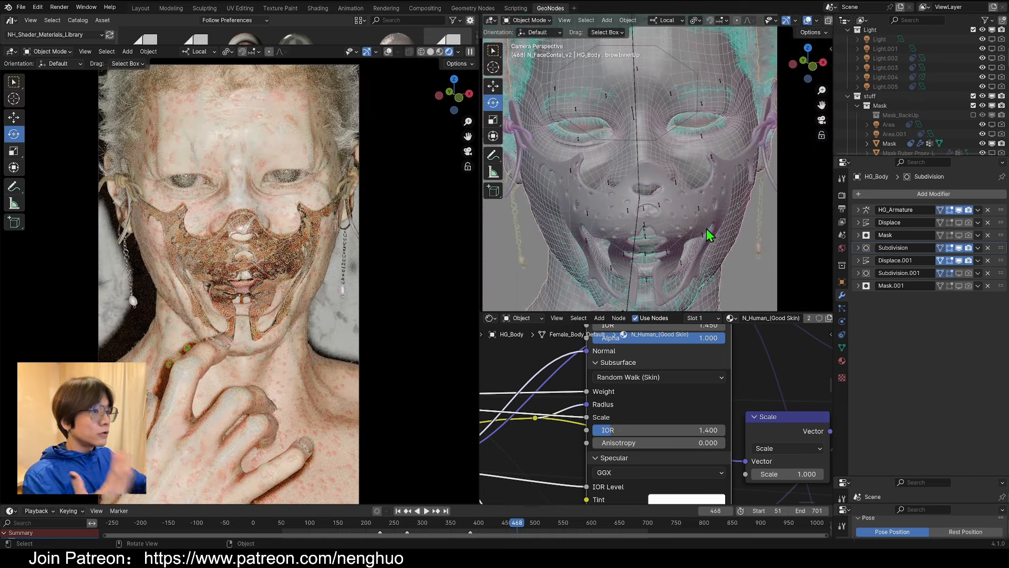
scroll(706, 229, down, 3)
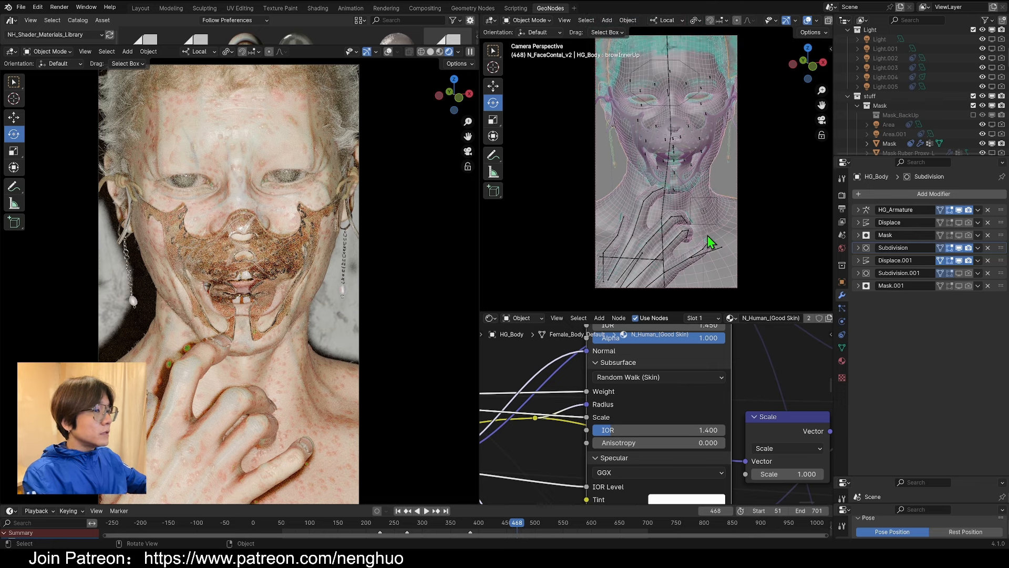
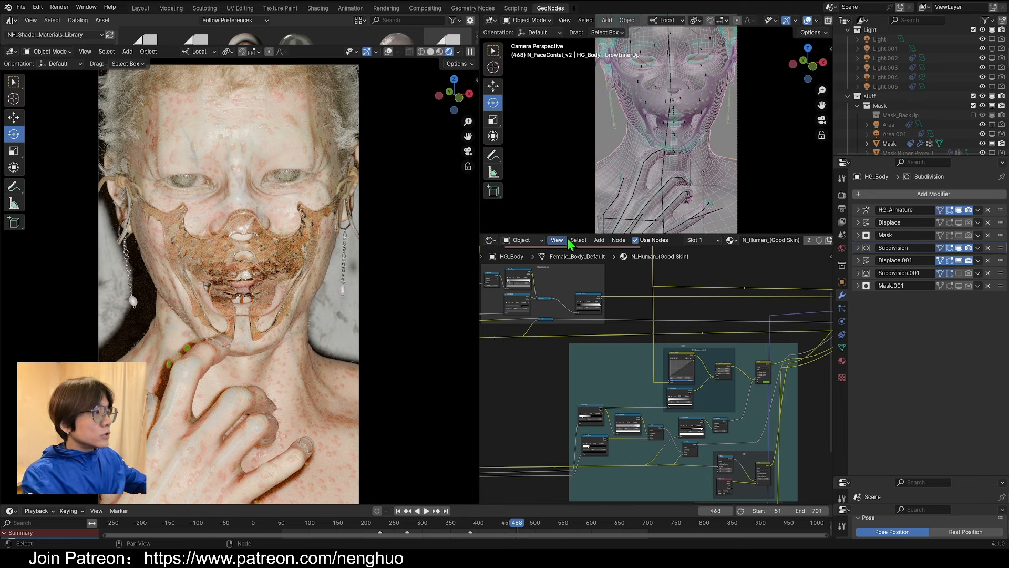
drag(581, 234, 587, 351)
scroll(648, 225, up, 4)
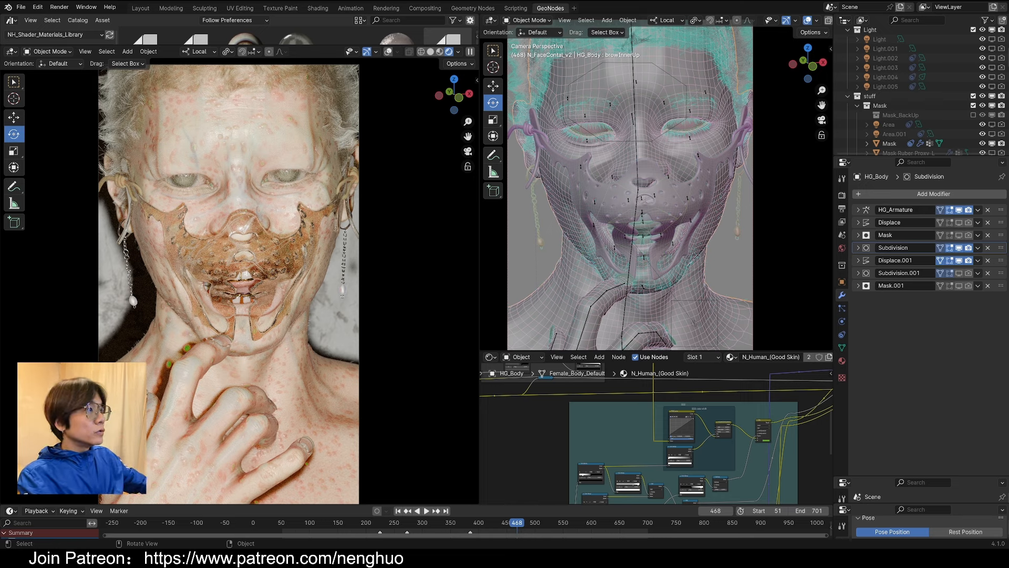
scroll(590, 121, down, 1)
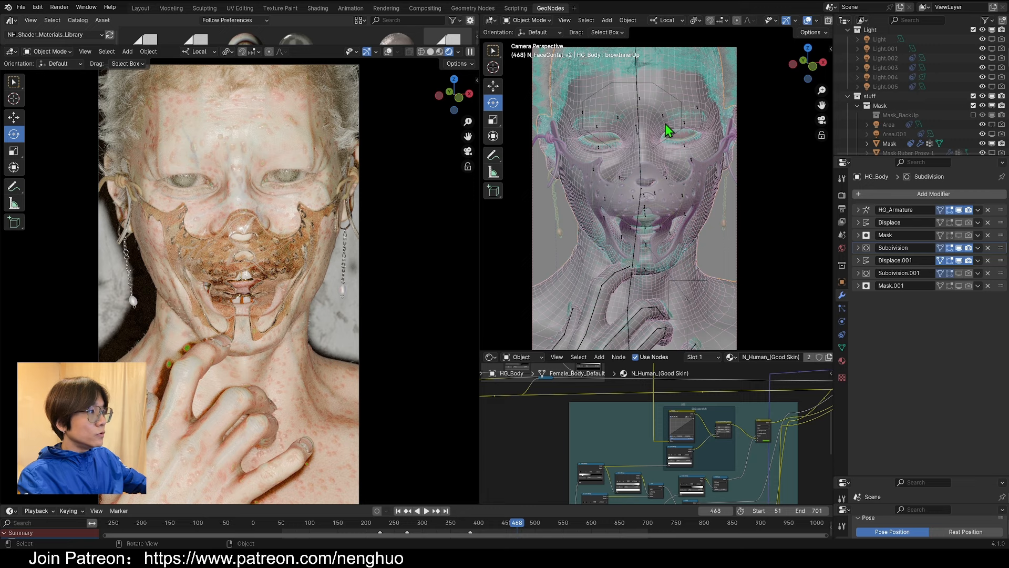
scroll(670, 227, up, 1)
shift+scroll(661, 229, down, 8)
scroll(657, 249, down, 3)
scroll(657, 252, up, 1)
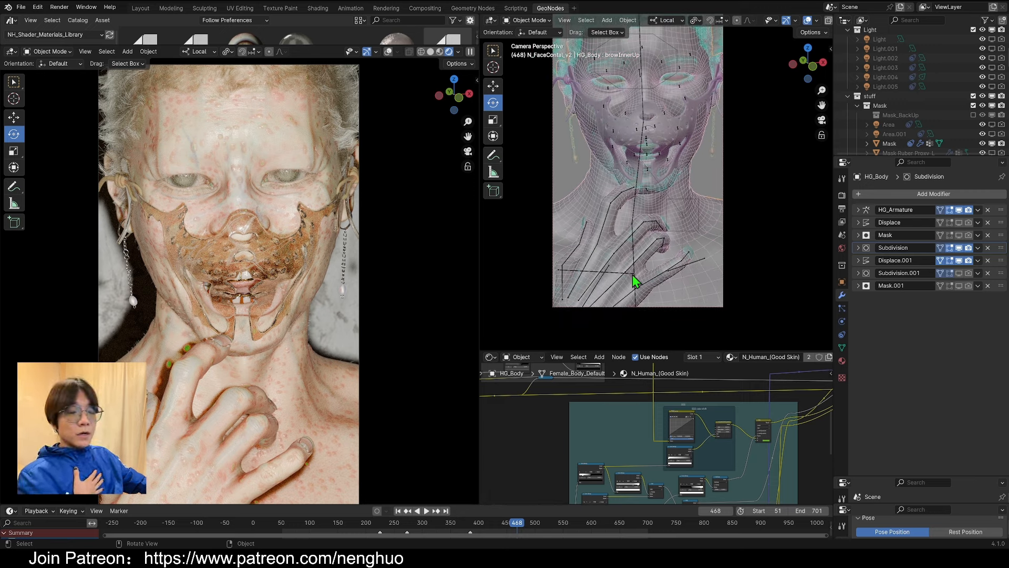
Select the Ring_R earring chain and view its SurfaceDeform modifier.
scroll(684, 210, up, 5)
click(692, 160)
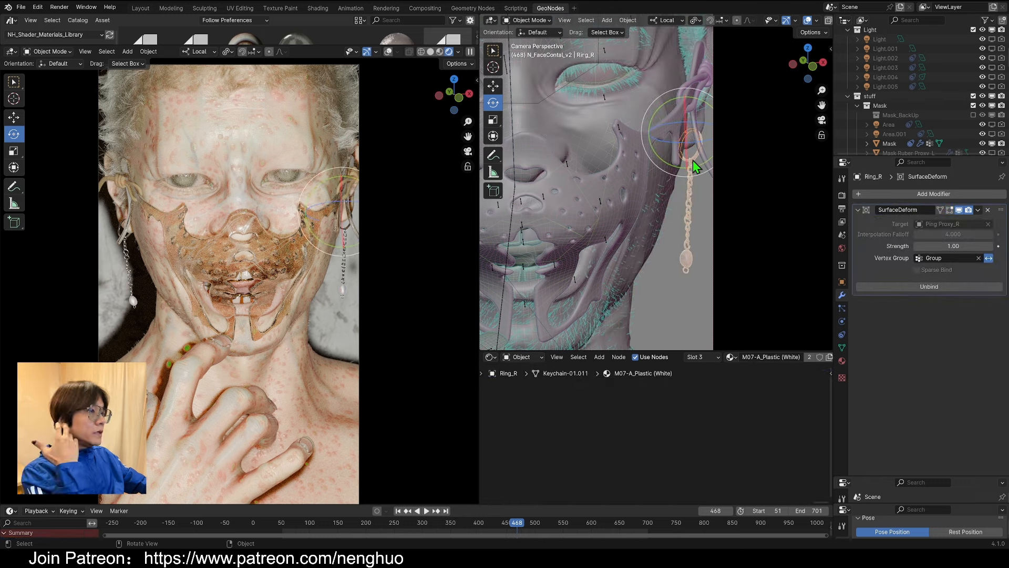
scroll(693, 160, down, 3)
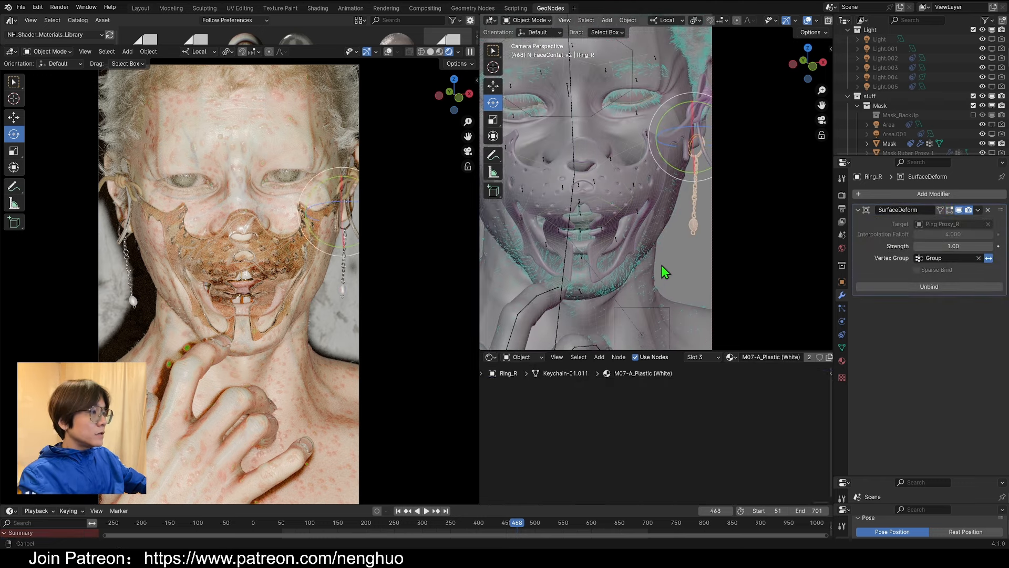
Select the N_Eye Motion_Look At object in front of the forehead and examine it from outside the camera view.
shift+middle_drag(661, 265, 734, 239)
scroll(652, 95, up, 3)
shift+middle_drag(651, 95, 689, 152)
shift+middle_drag(802, 86, 777, 150)
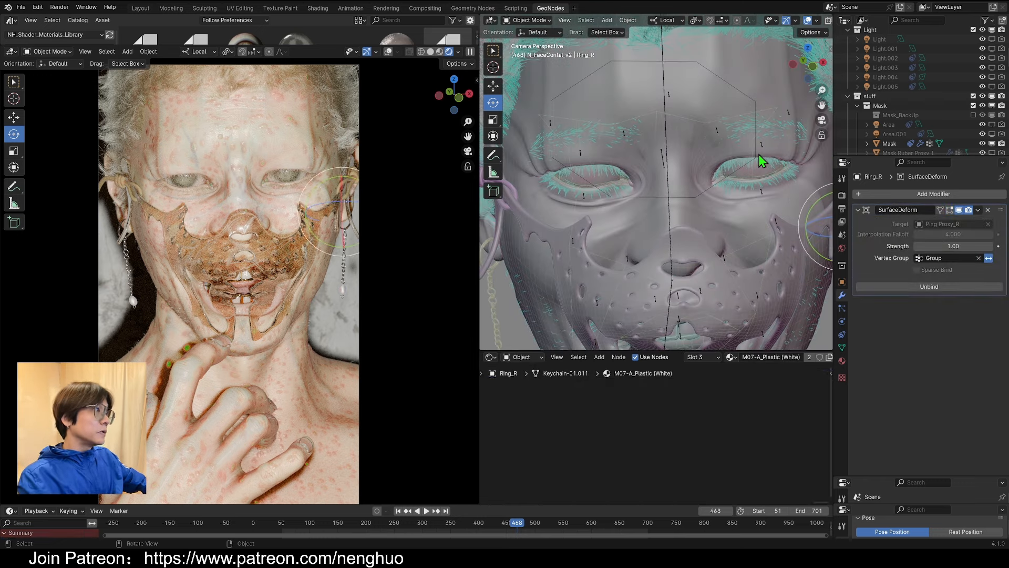
click(755, 158)
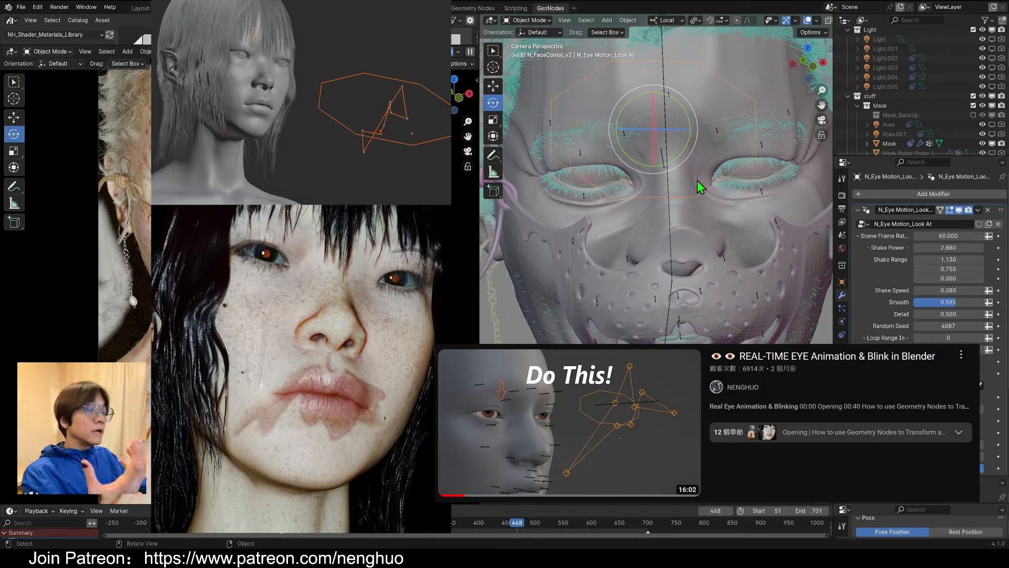
key(KP_0)
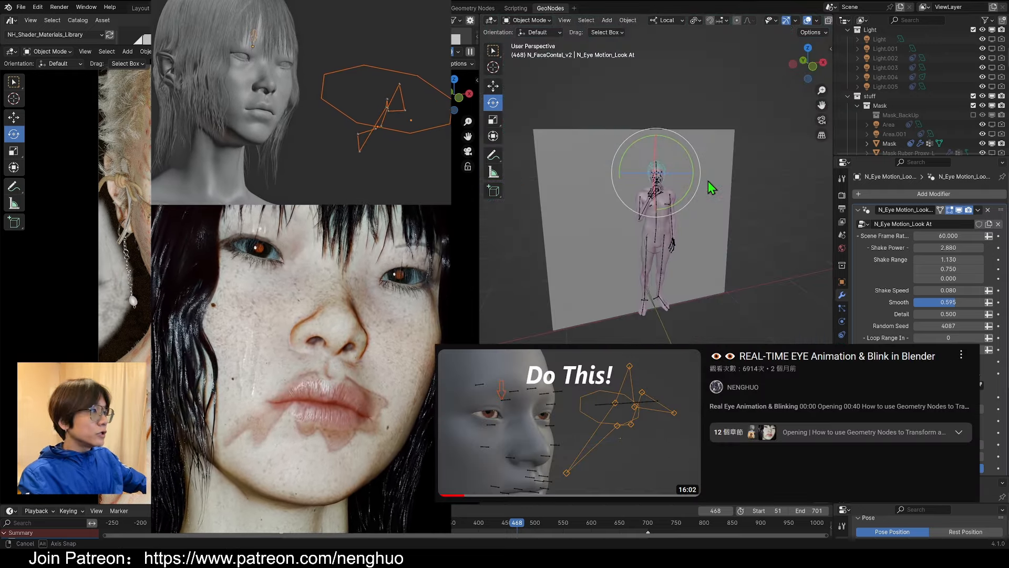
scroll(678, 177, up, 14)
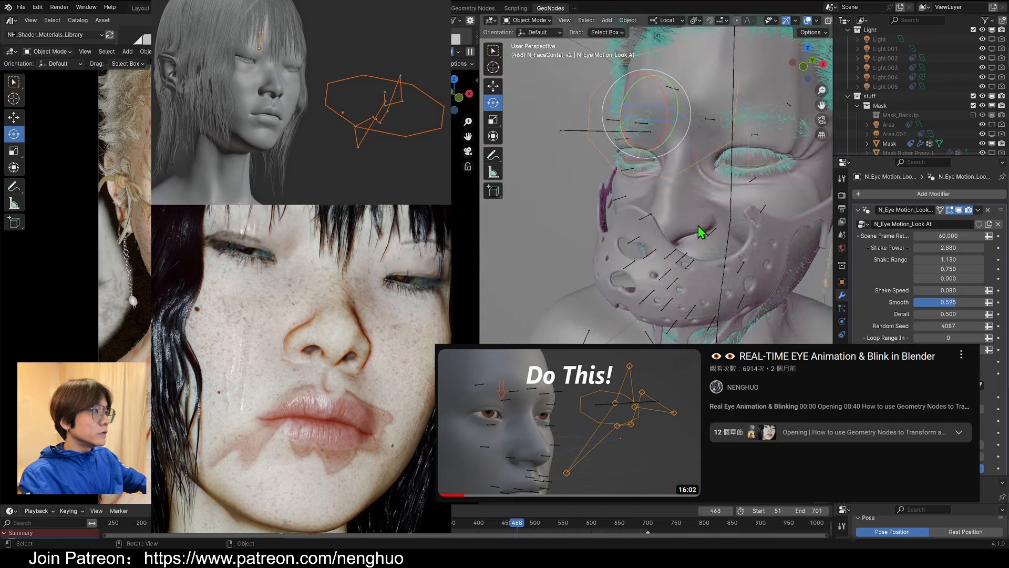
middle_drag(725, 191, 704, 166)
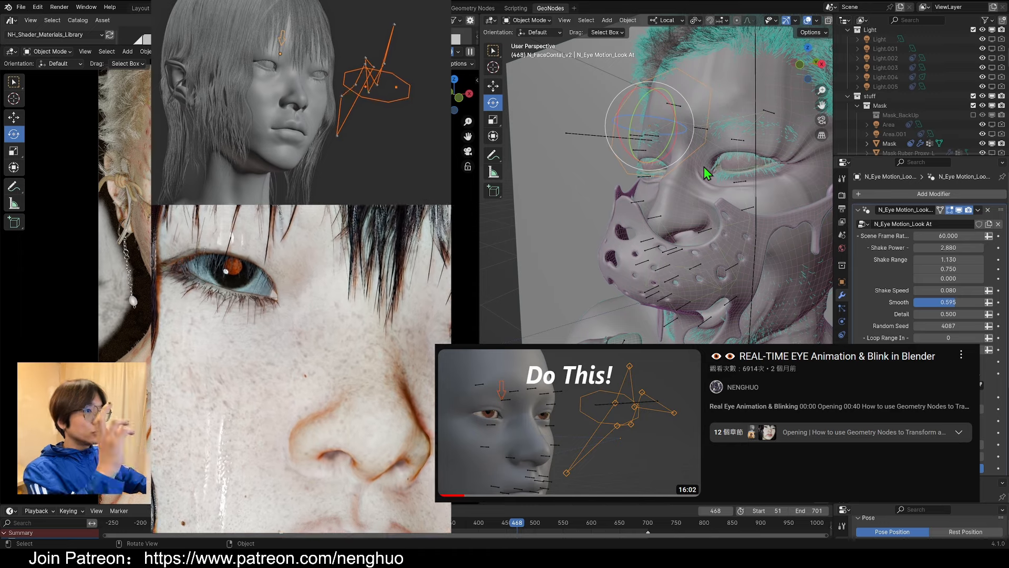
Return the viewport to the camera view and frame the eye motion guide around the eyes and forehead.
click(822, 120)
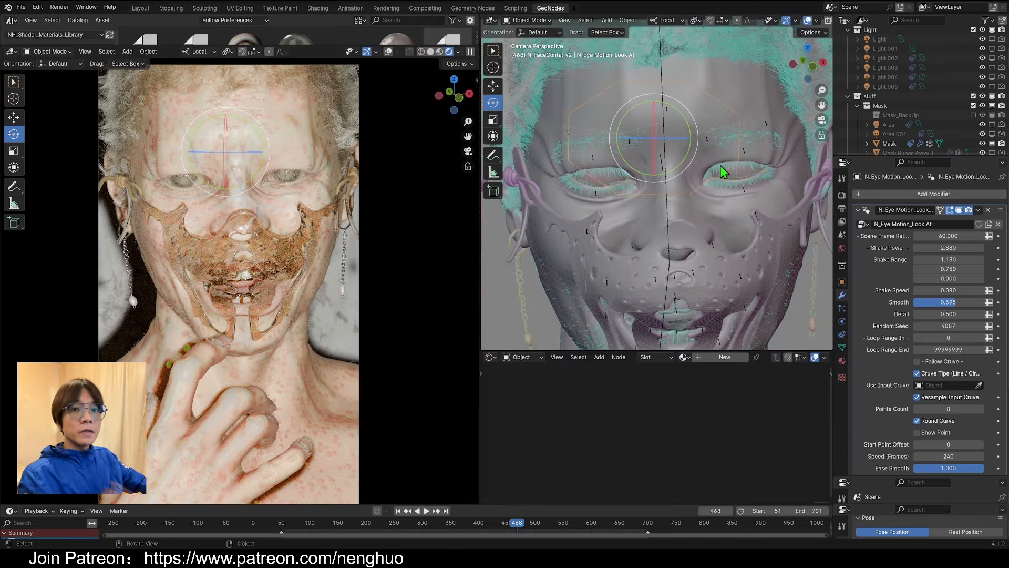
scroll(697, 177, down, 3)
scroll(699, 174, up, 5)
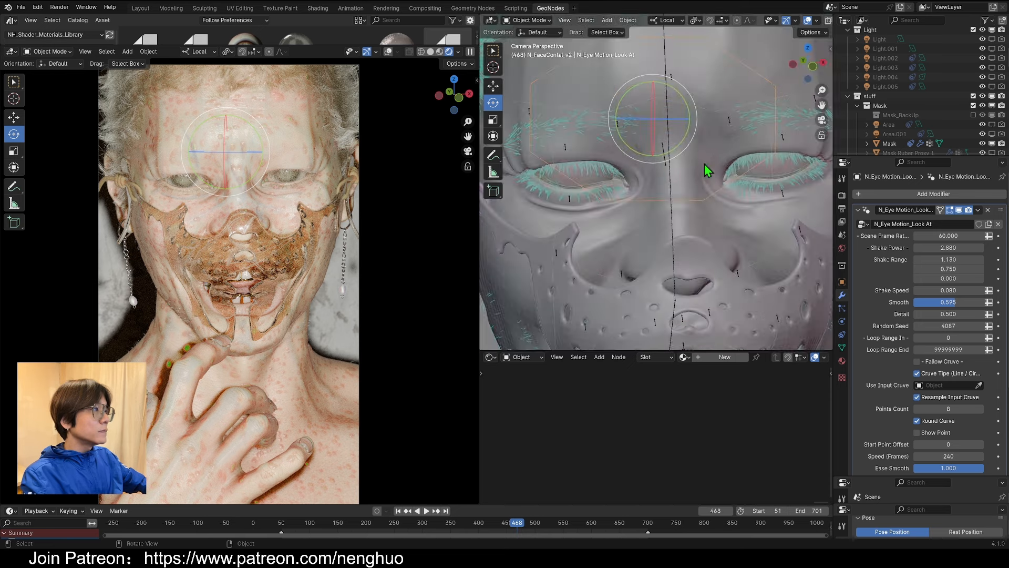
shift+middle_drag(709, 164, 703, 210)
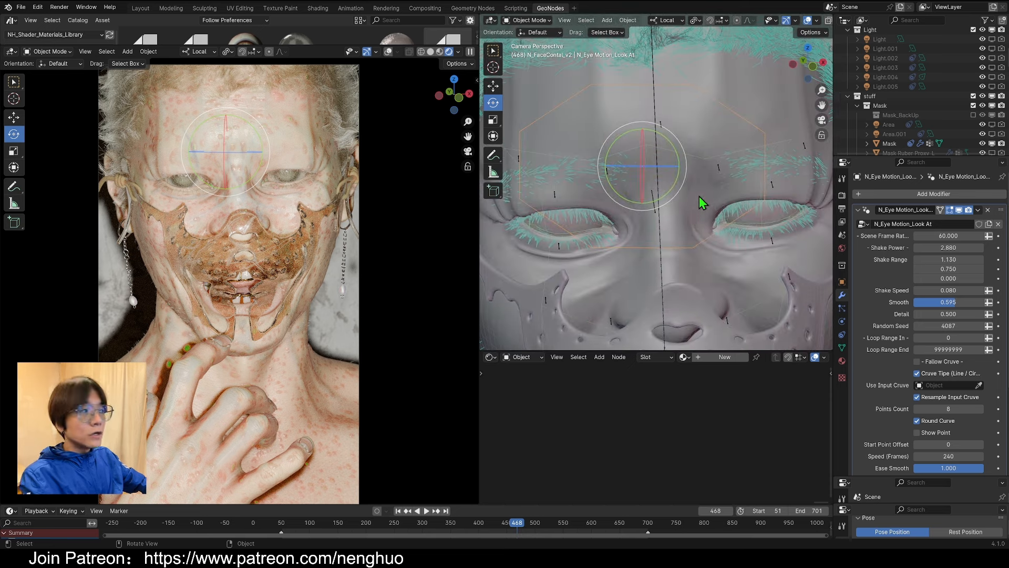
scroll(710, 154, down, 2)
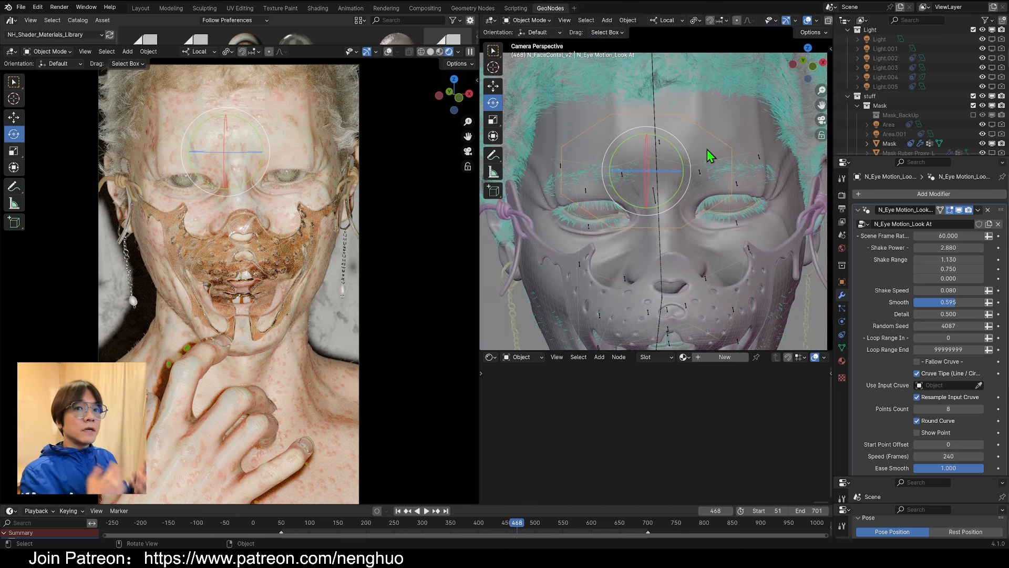
Select HG_Body on the forehead and orbit out of the camera view to see the jaw and neck mesh.
scroll(707, 149, up, 3)
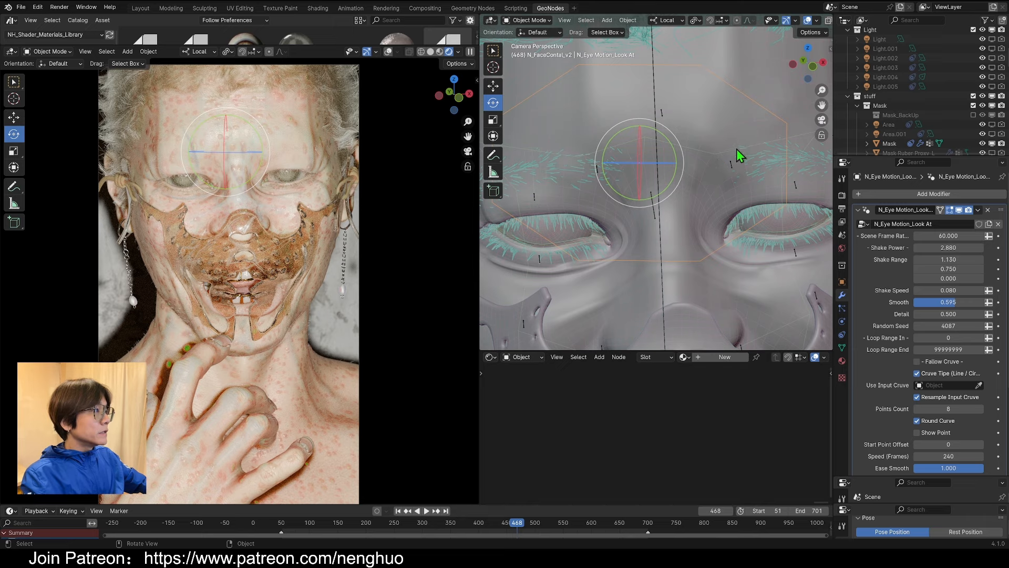
click(736, 150)
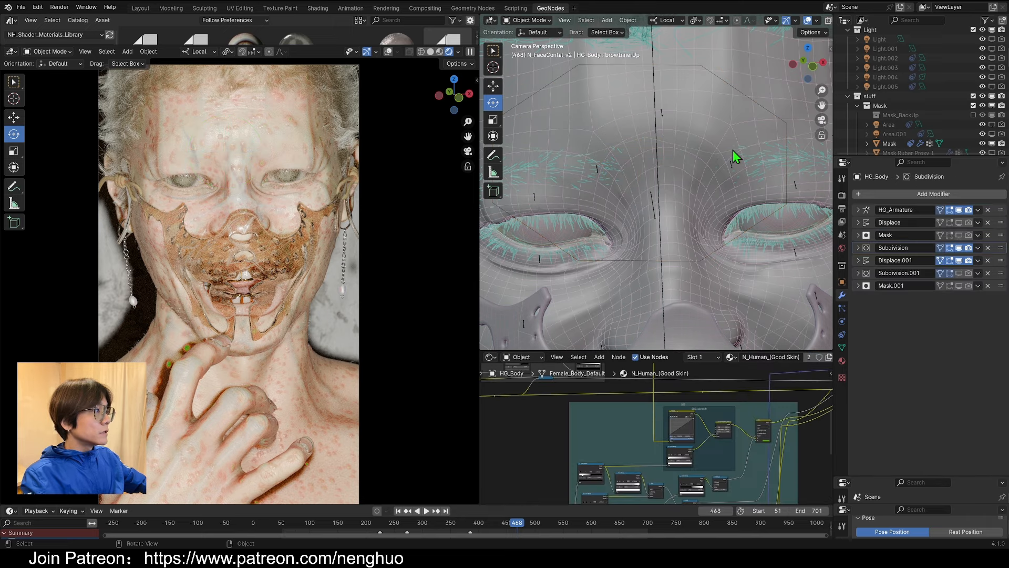
middle_drag(729, 150, 690, 136)
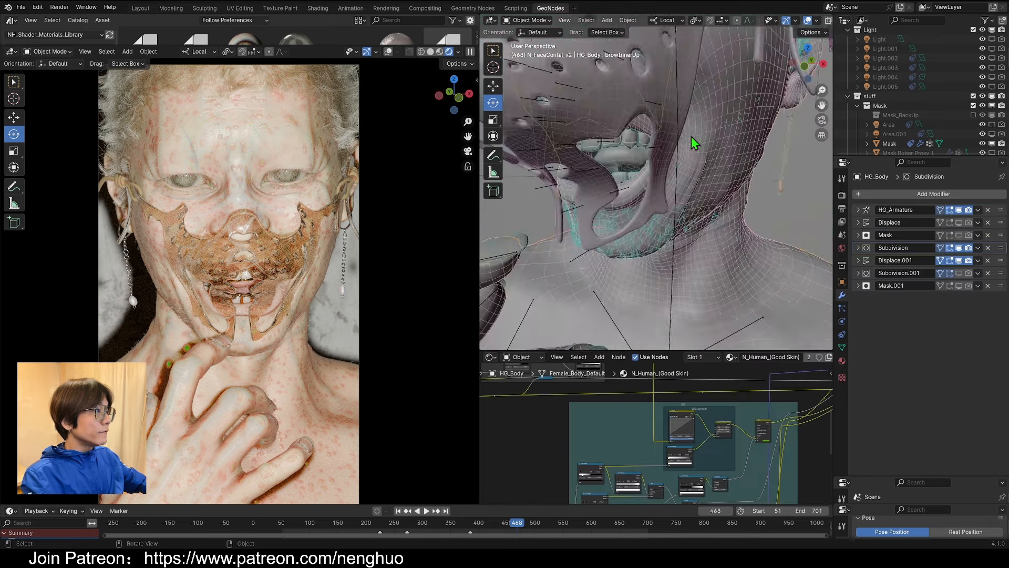
Select the FaceContal_Mask_ object on the face and frame its guide points in the camera view.
scroll(690, 137, down, 3)
click(681, 96)
middle_drag(681, 96, 541, 198)
key(KP_Divide)
key(KP_Divide)
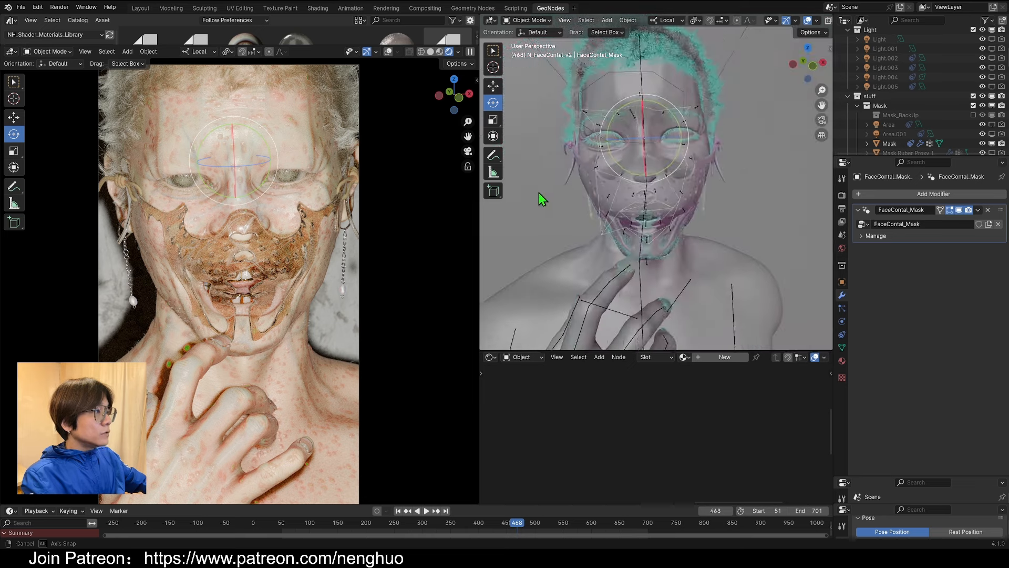
key(KP_0)
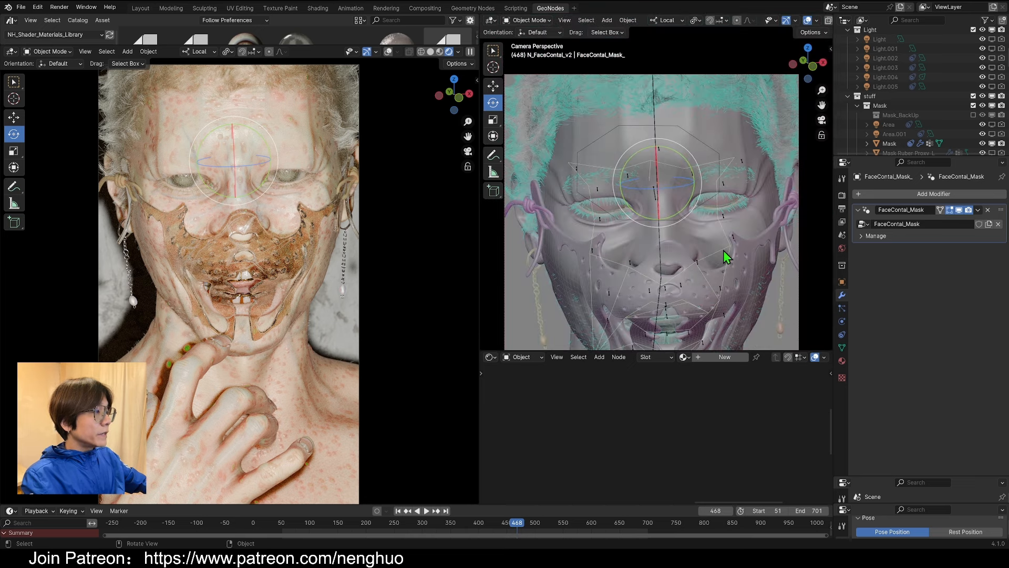
drag(821, 110, 804, 29)
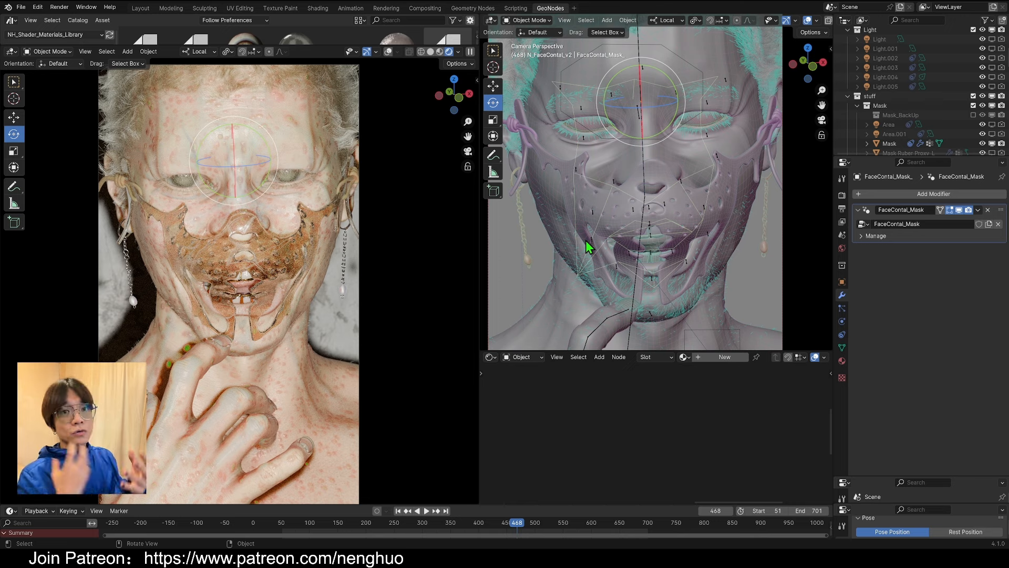
Enlarge the object list, expand the N_FaceContal_v2 collection and select its Breathe object.
middle_drag(707, 207, 660, 205)
scroll(674, 205, up, 5)
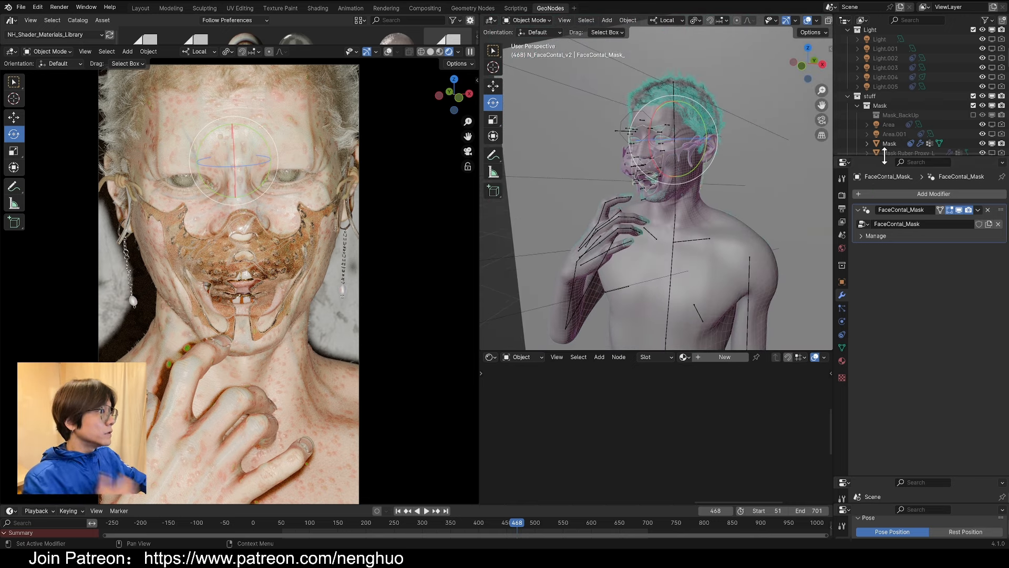
drag(884, 156, 881, 330)
scroll(873, 248, down, 10)
click(848, 139)
click(877, 150)
Try to move the Breathe object beside the chest, and return the viewport to the camera view.
middle_drag(645, 263, 623, 263)
scroll(636, 260, up, 4)
key(g)
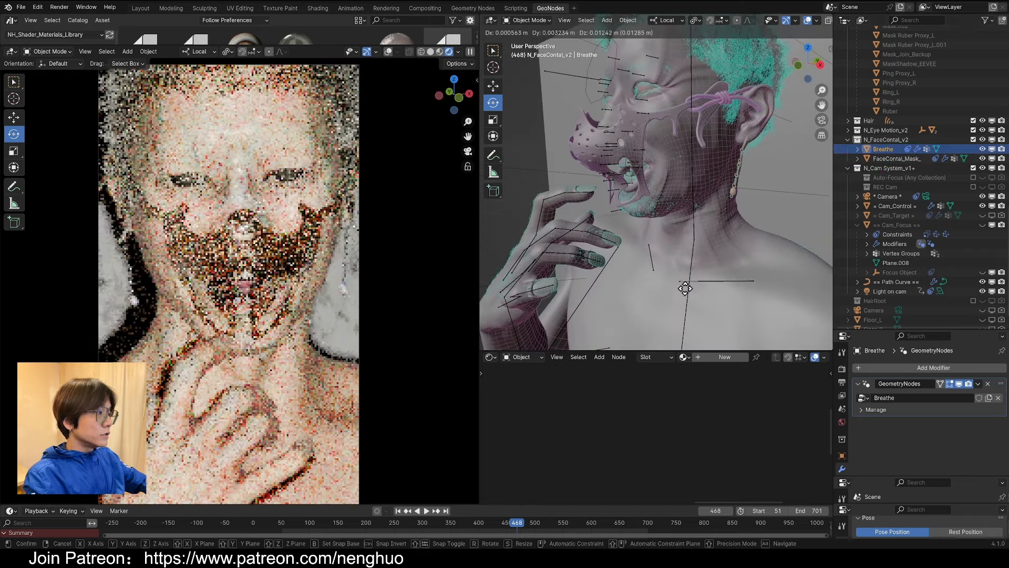
key(KP_0)
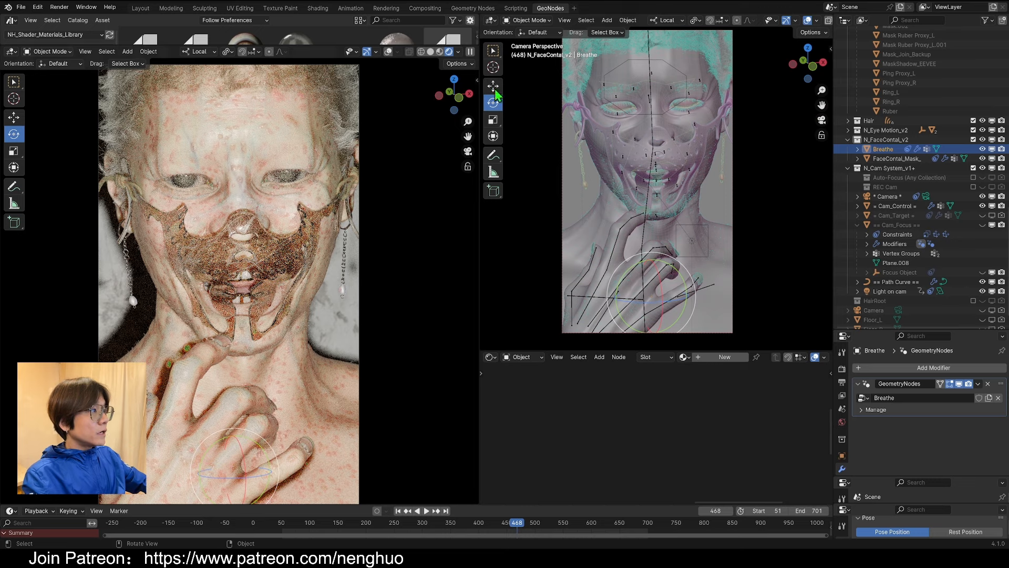
Examine the mask, eyes and hand around the Breathe object in the camera view.
scroll(683, 105, up, 5)
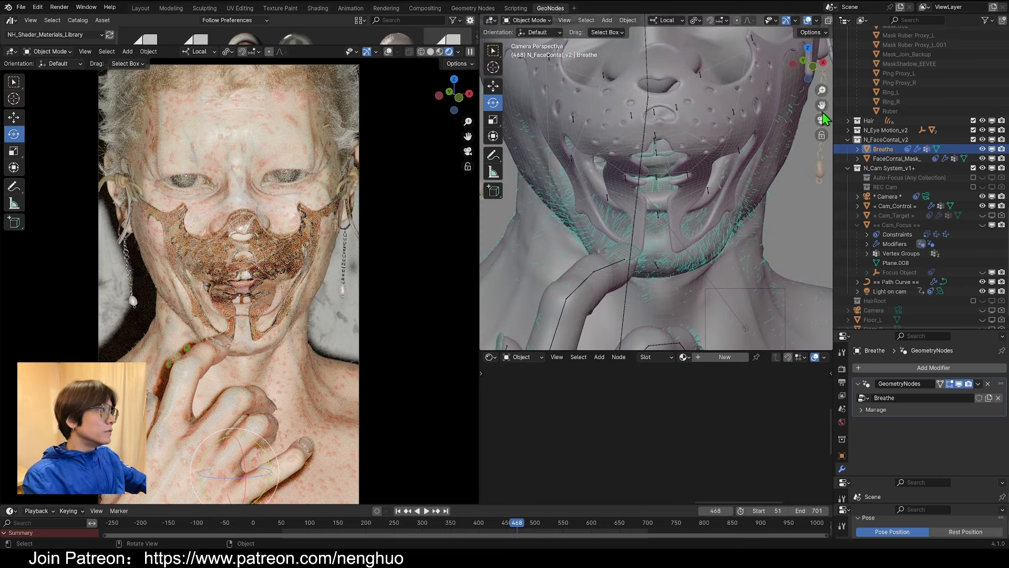
drag(822, 107, 812, 270)
scroll(687, 170, down, 1)
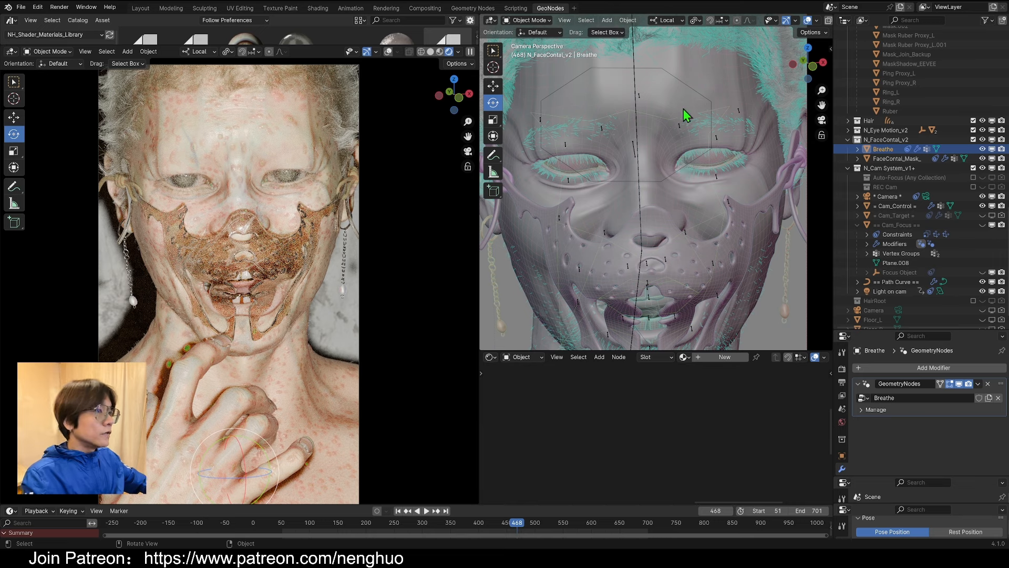
scroll(692, 209, down, 1)
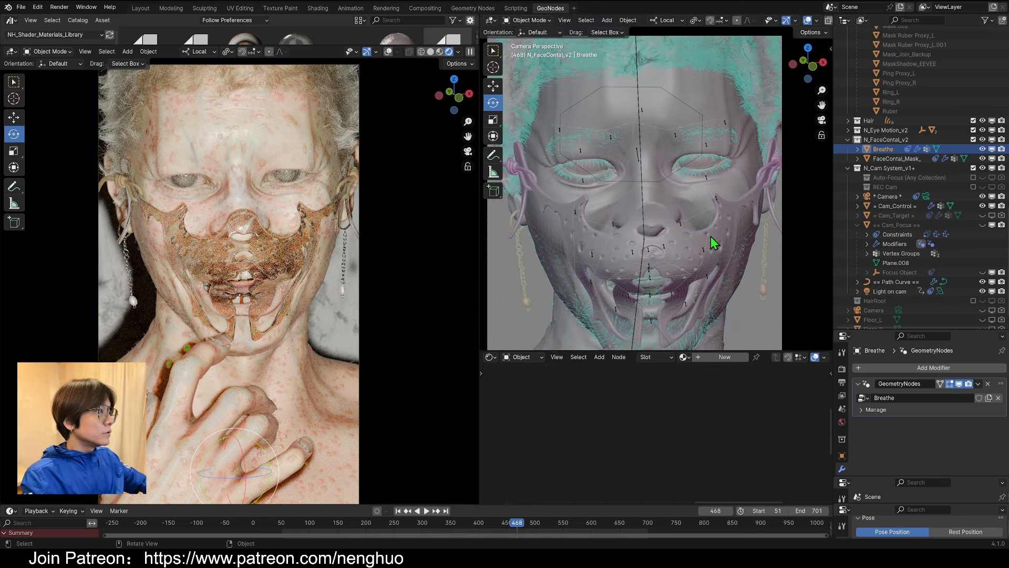
scroll(682, 257, down, 2)
shift+middle_drag(678, 210, 696, 3)
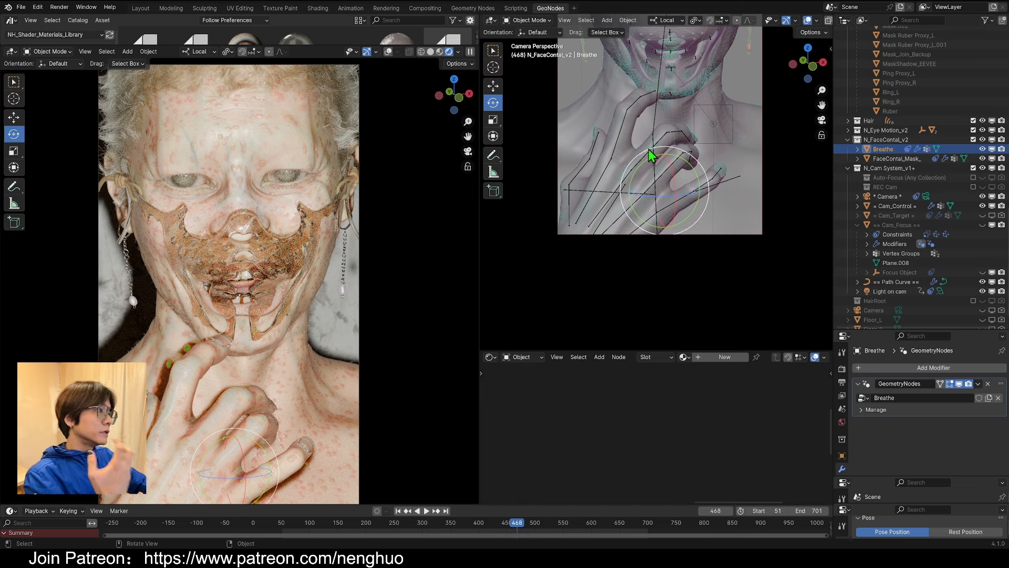
Select the HG_Donnie armature on the raised hand and frame the hand and jaw.
click(653, 160)
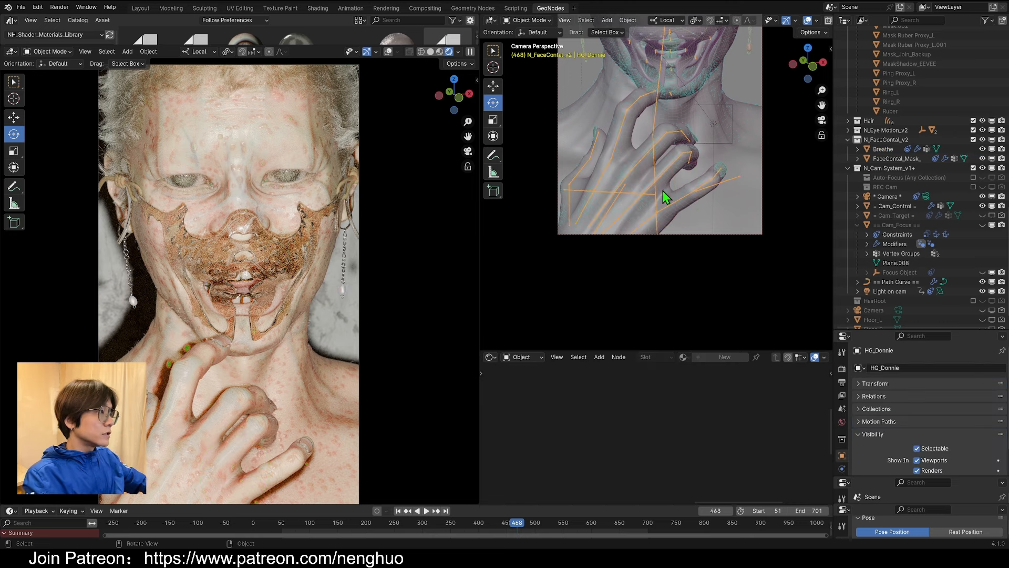
scroll(675, 179, up, 1)
scroll(674, 175, up, 1)
shift+middle_drag(715, 143, 706, 217)
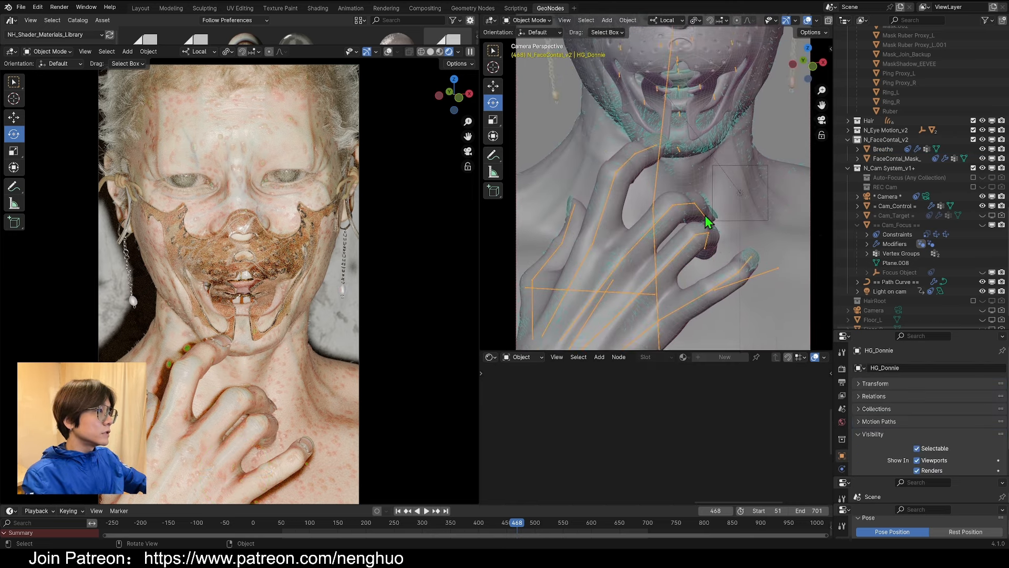
Select the Ring_R earring chain hanging beside the cheek in the camera view.
scroll(706, 216, up, 3)
scroll(652, 142, down, 3)
shift+middle_drag(689, 139, 678, 262)
scroll(766, 142, up, 5)
shift+middle_drag(766, 142, 705, 188)
click(720, 199)
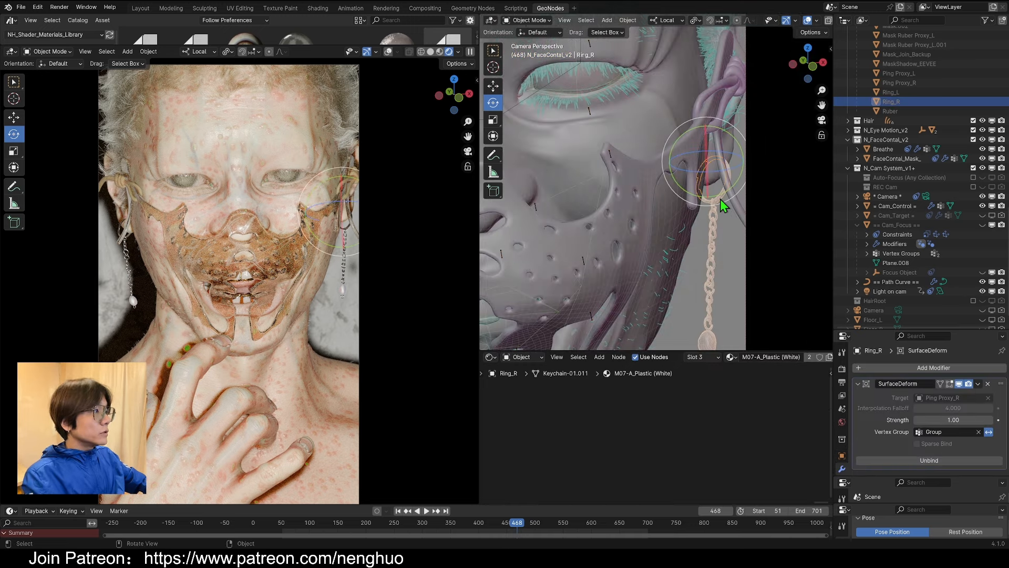
Examine the Ring_R earring chain from the side of the head, outside the camera view.
scroll(720, 199, down, 5)
middle_drag(676, 237, 581, 237)
scroll(675, 184, up, 12)
middle_drag(669, 140, 578, 218)
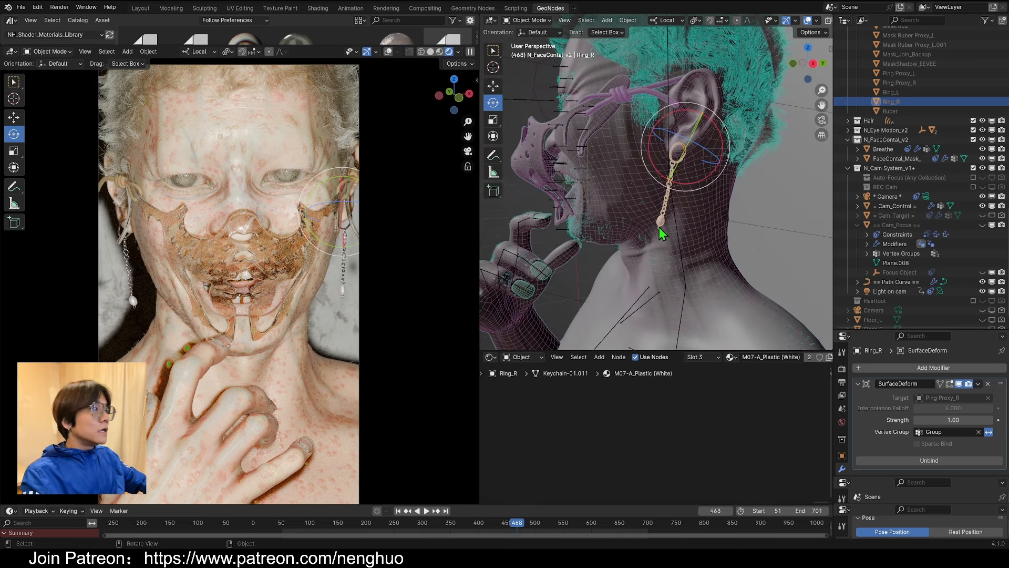
scroll(686, 208, up, 7)
middle_drag(659, 227, 561, 197)
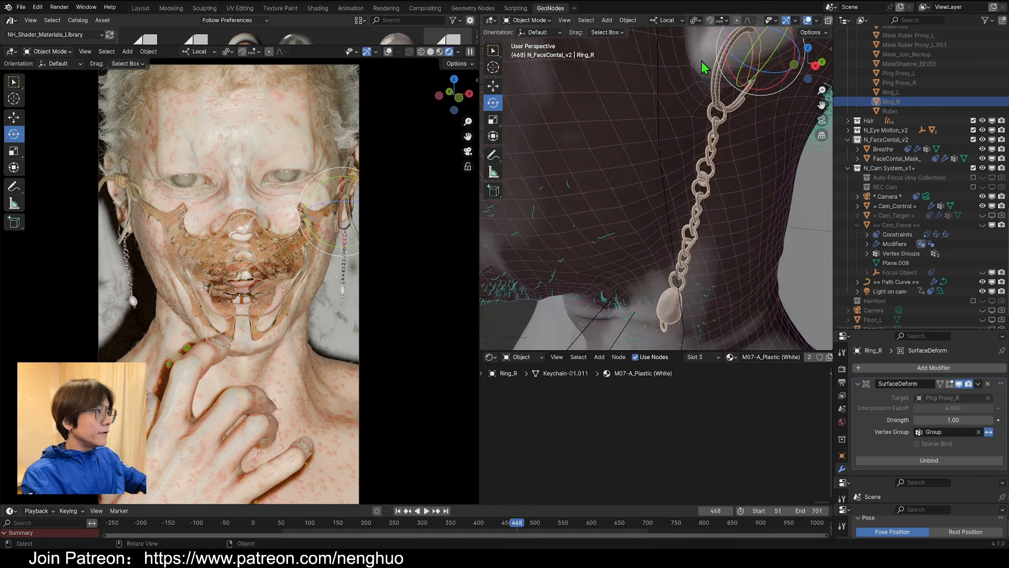
middle_drag(726, 153, 679, 81)
middle_drag(707, 140, 741, 221)
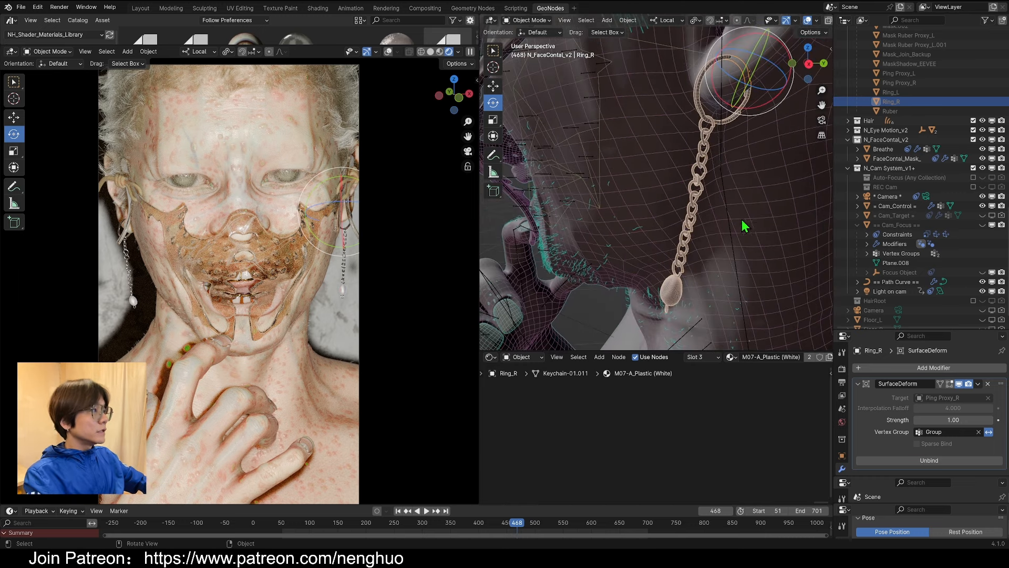
Return the viewport to the camera view and frame the full length of the Ring_R earring.
click(821, 135)
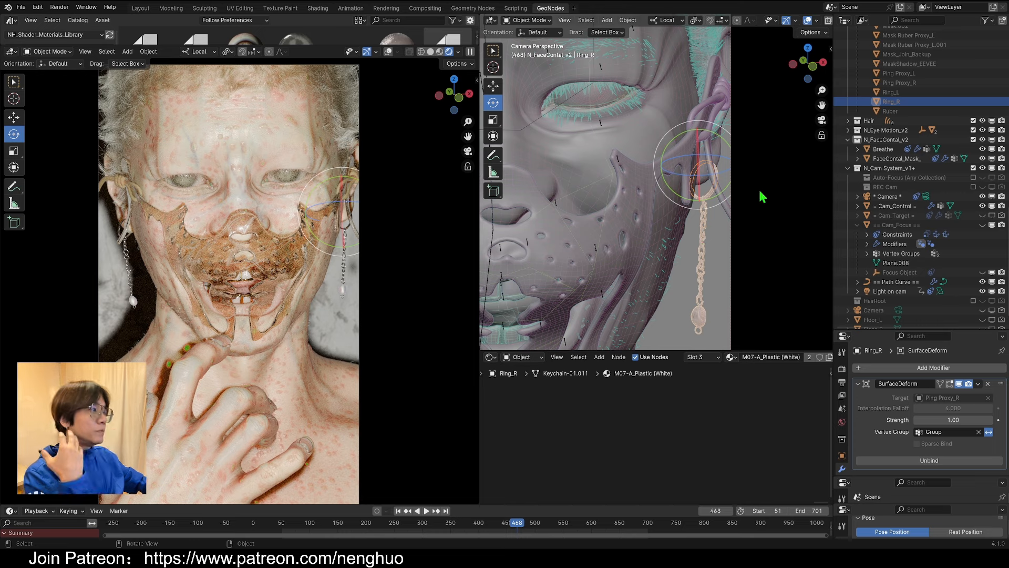
scroll(702, 274, down, 2)
shift+middle_drag(702, 275, 651, 235)
scroll(651, 234, up, 1)
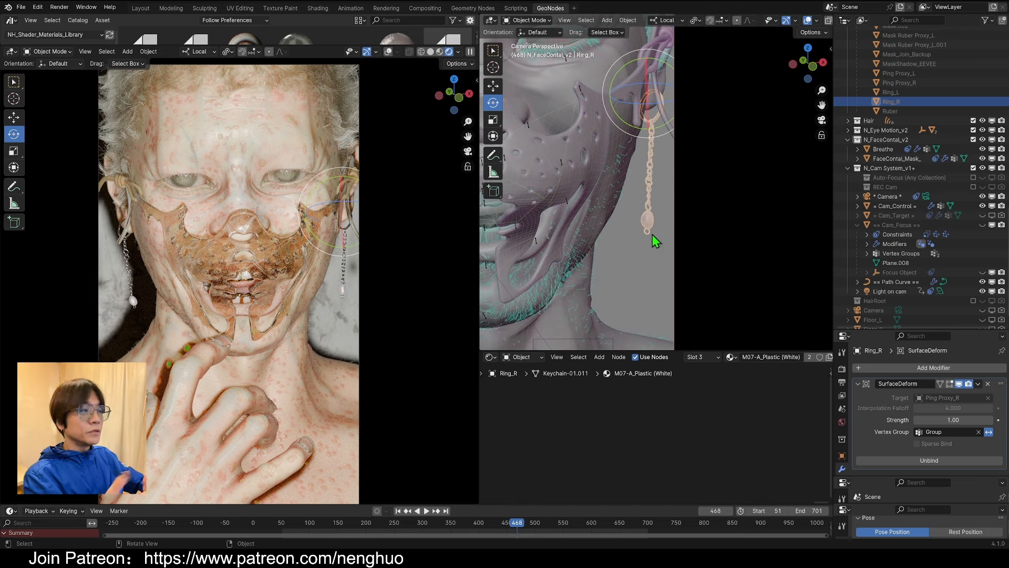
Unhide the Ping Proxy_R strip behind the earring and select it up close.
scroll(651, 235, up, 1)
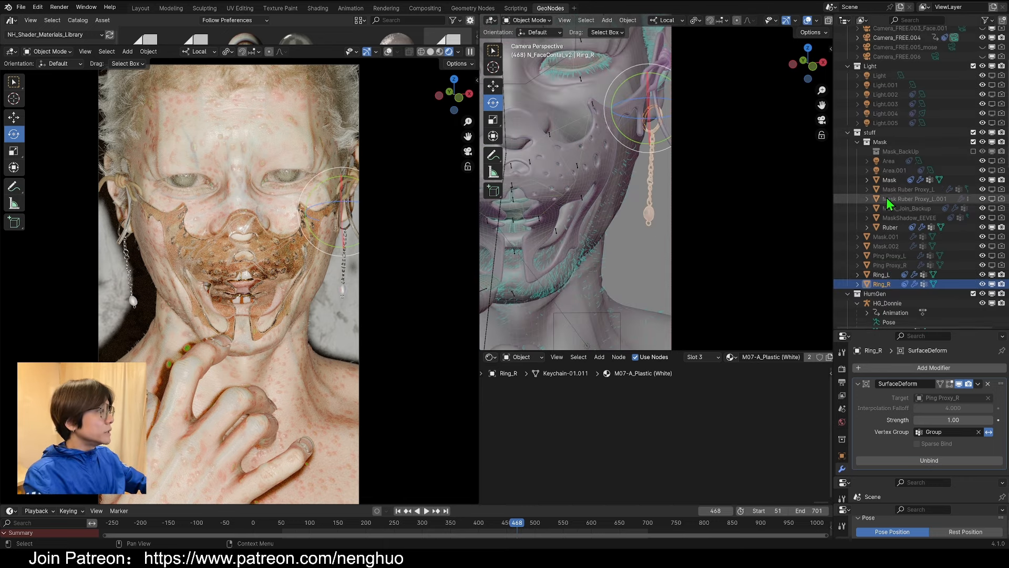
key(KP_Decimal)
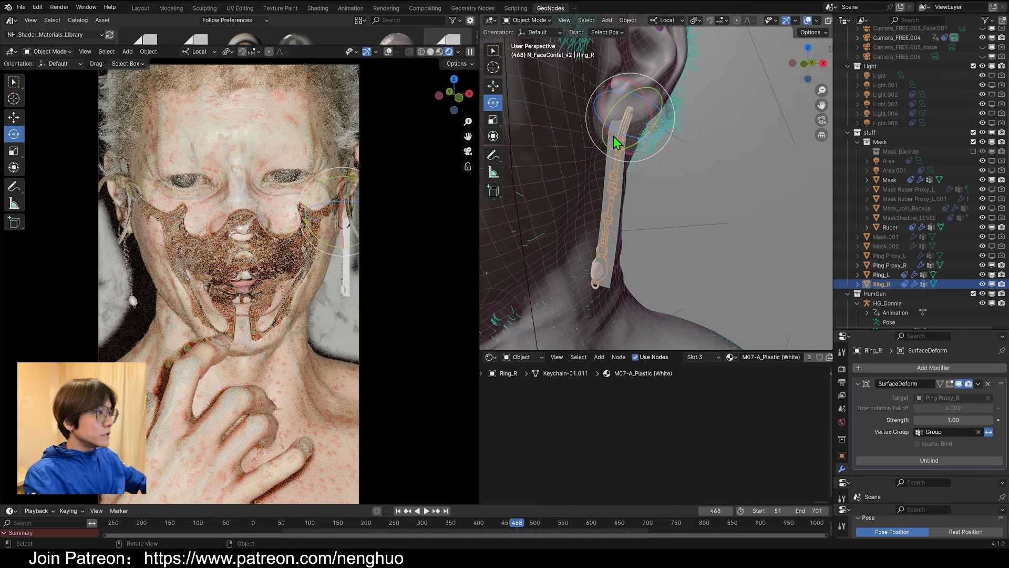
click(611, 134)
View the vertex groups and the Cloth modifier of Ping Proxy_R.
middle_drag(601, 250, 626, 145)
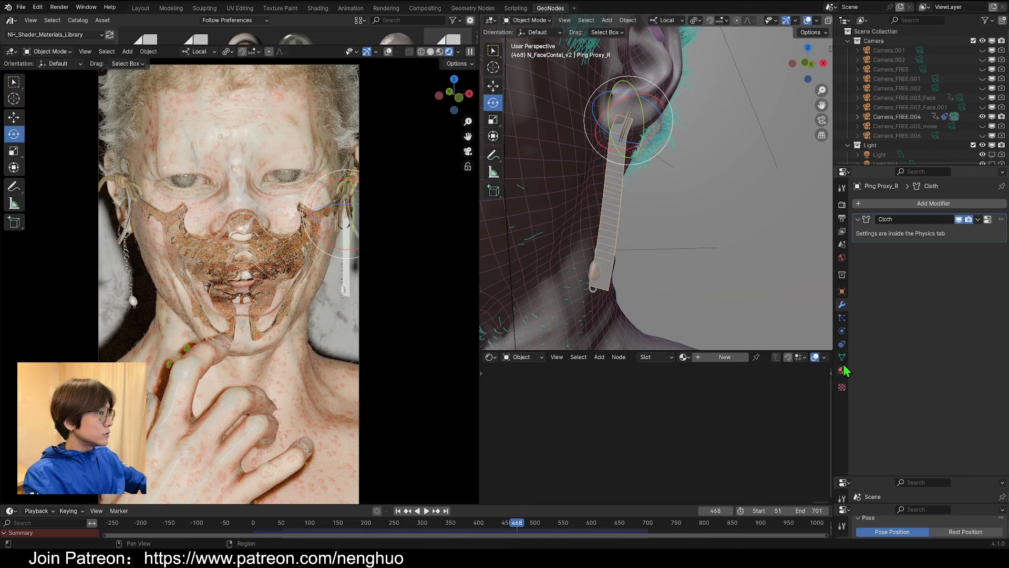
click(842, 370)
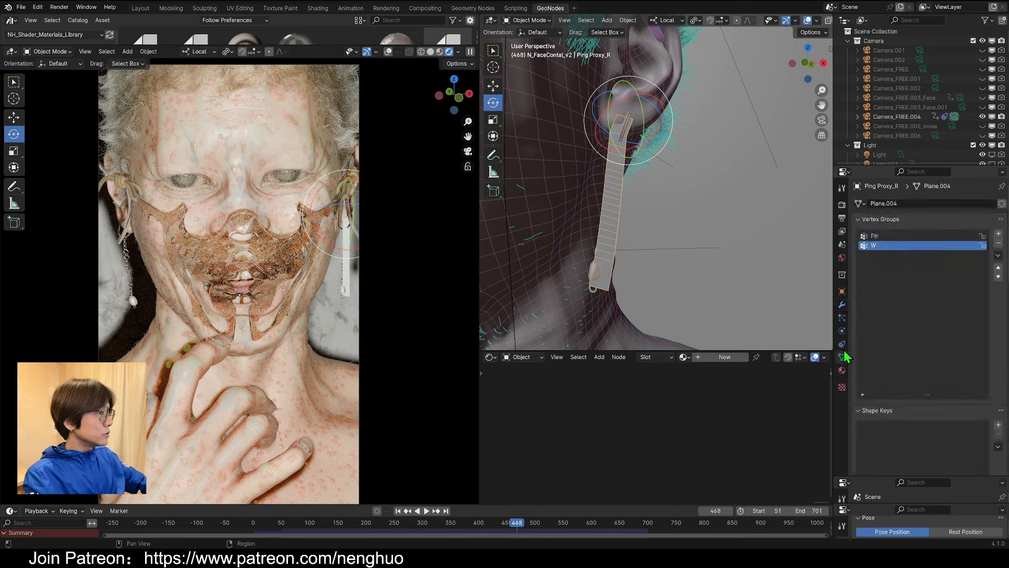
click(842, 305)
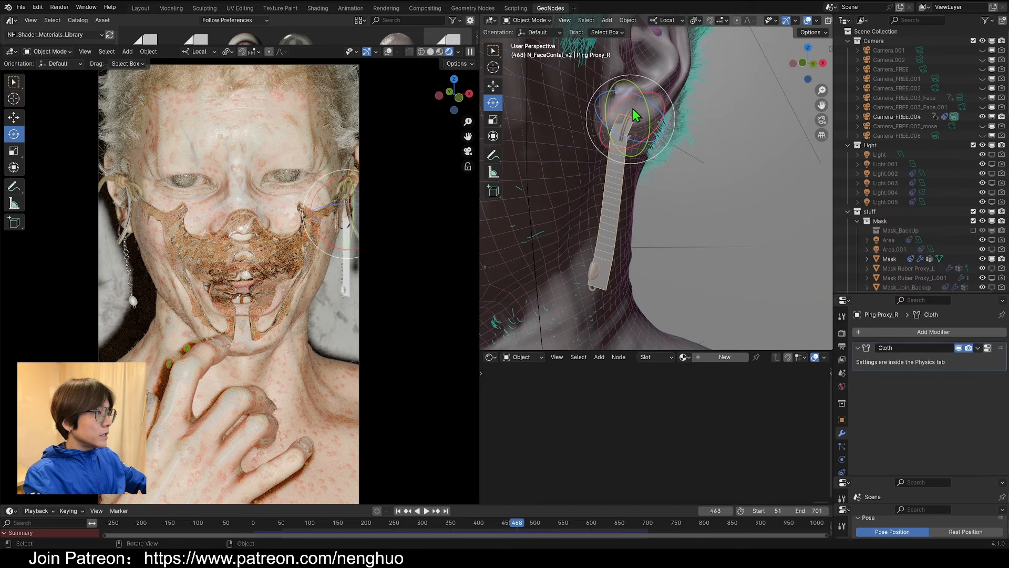
Select Ring_R and view its SurfaceDeform modifier, examining how the chain follows the proxy strip from several angles.
click(624, 131)
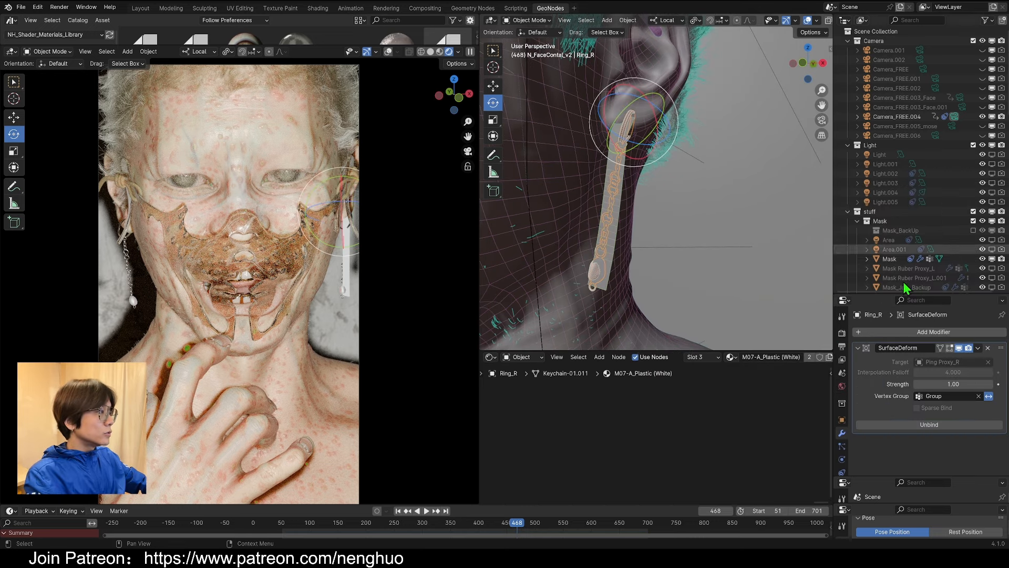
drag(888, 293, 881, 169)
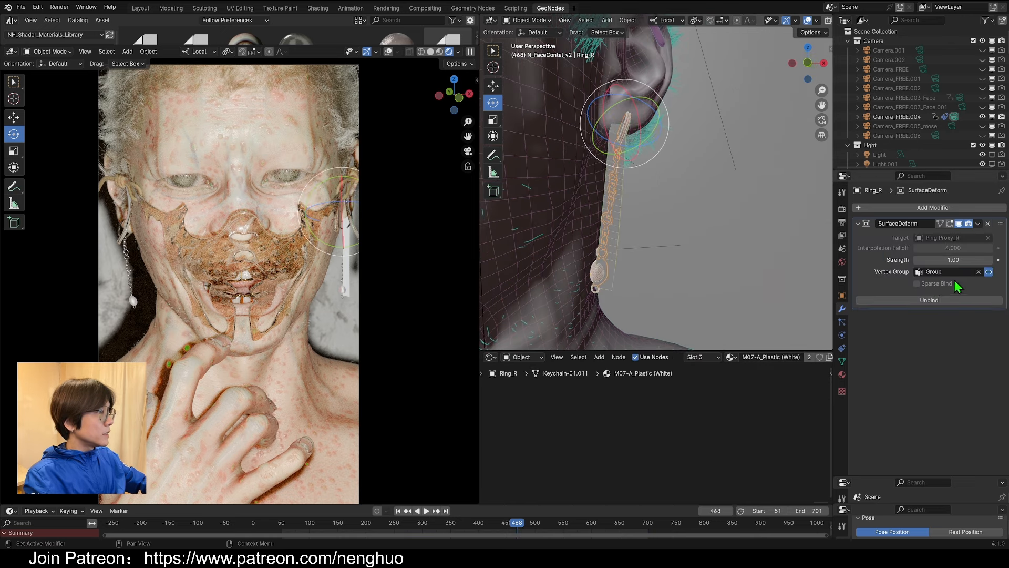
middle_drag(708, 206, 690, 204)
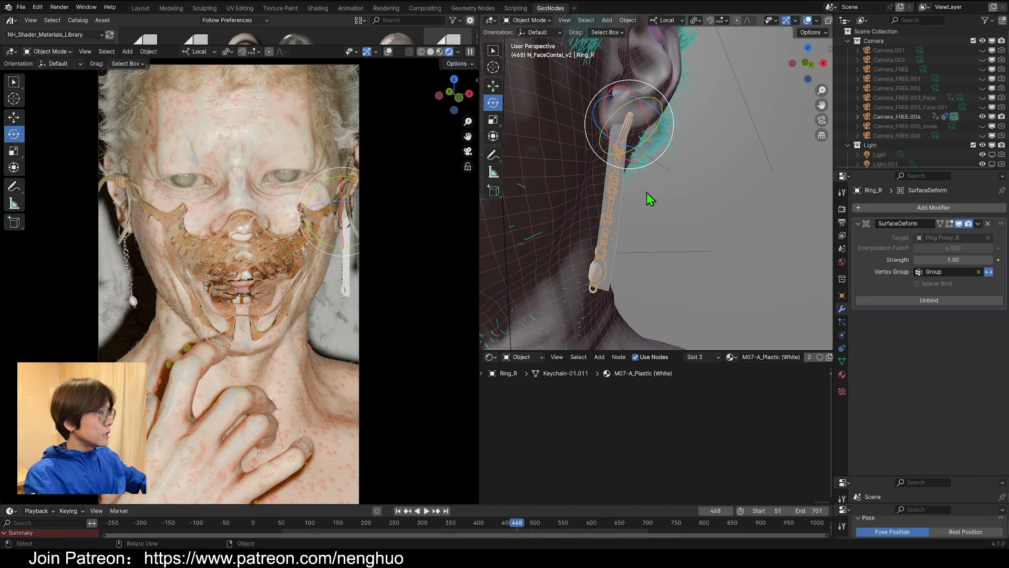
middle_drag(557, 150, 605, 156)
middle_drag(619, 235, 599, 300)
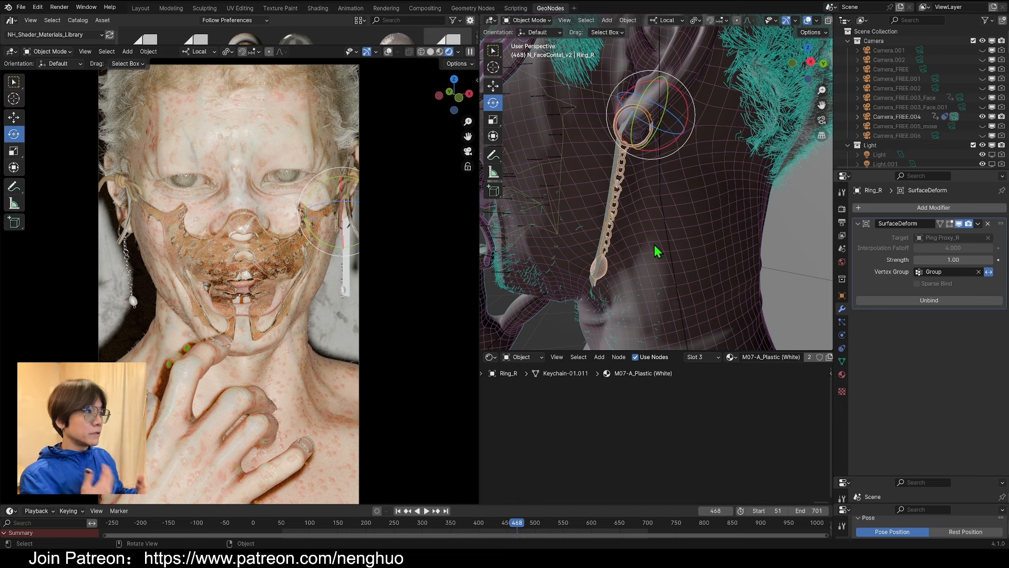
Return the viewport to the camera view around the earring and hide the Ping Proxy_R strip again.
click(821, 120)
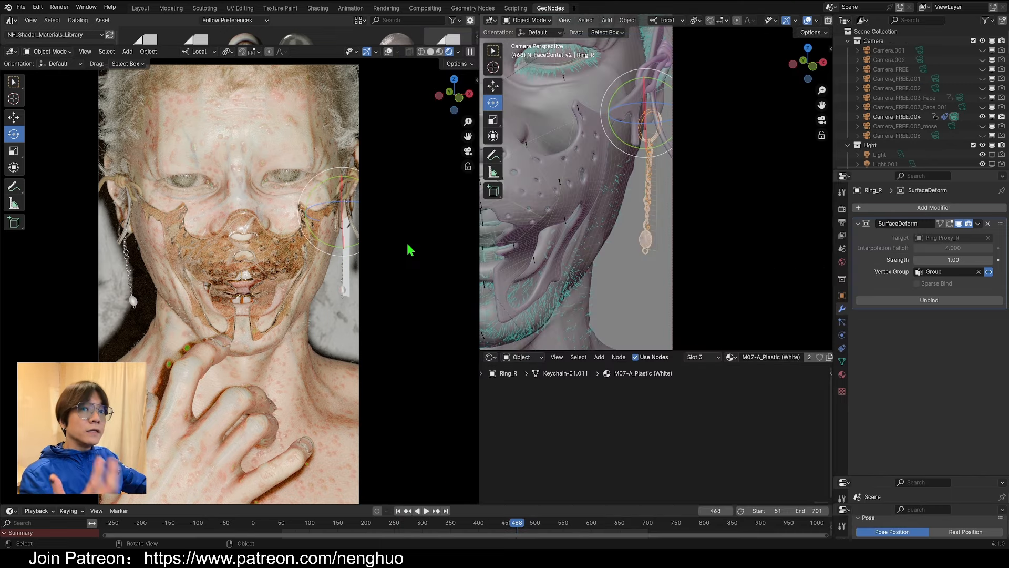
scroll(562, 197, up, 6)
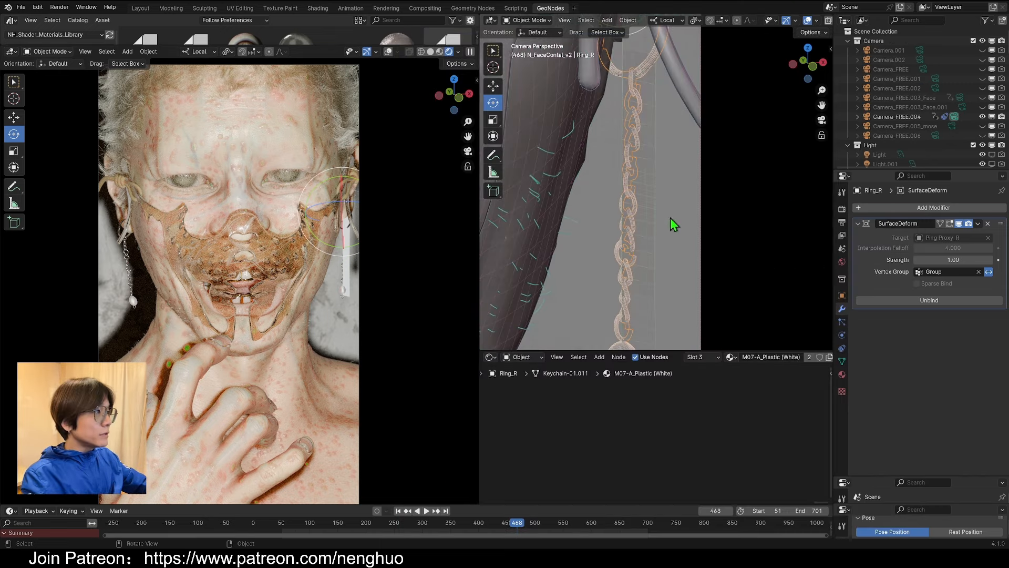
scroll(636, 193, down, 3)
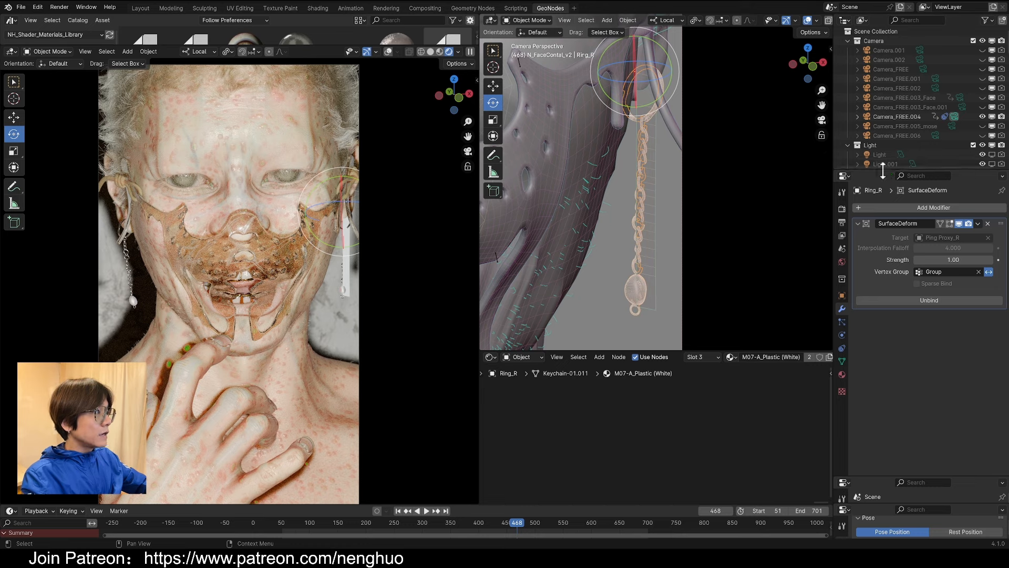
drag(884, 169, 885, 290)
scroll(900, 193, down, 12)
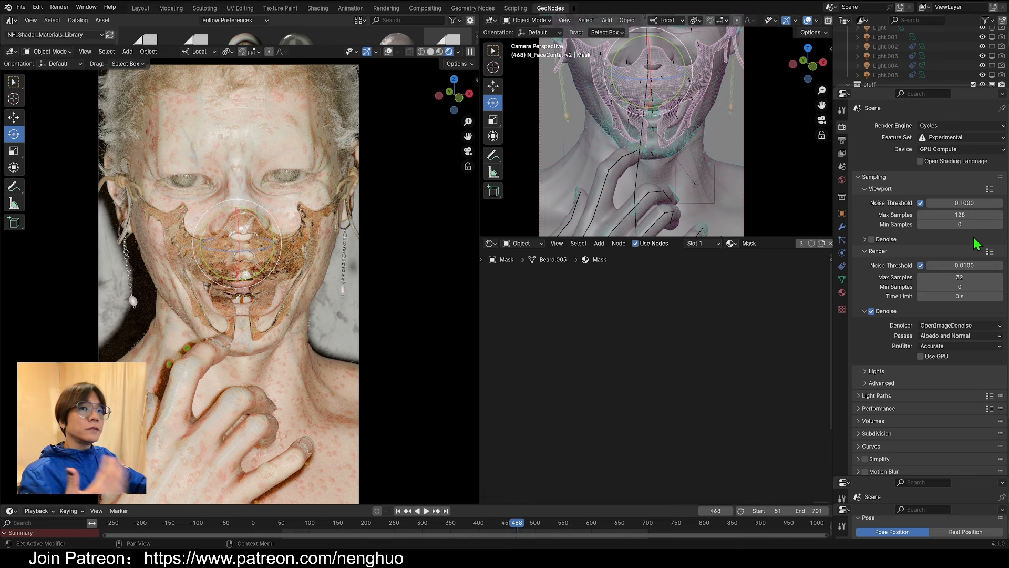
Show the scene's output settings and turn off the gizmos in the rendered viewport.
click(842, 140)
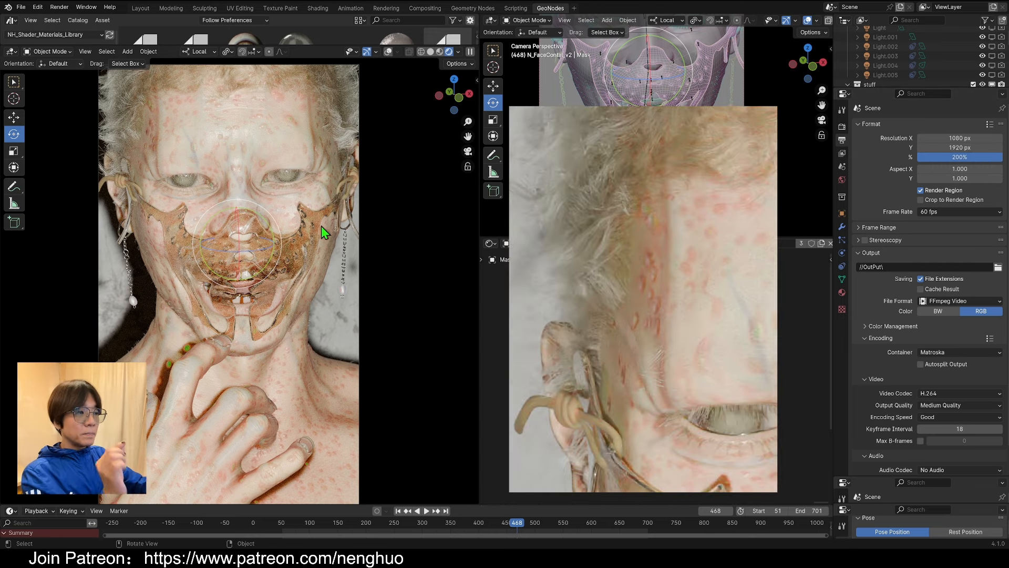
click(367, 51)
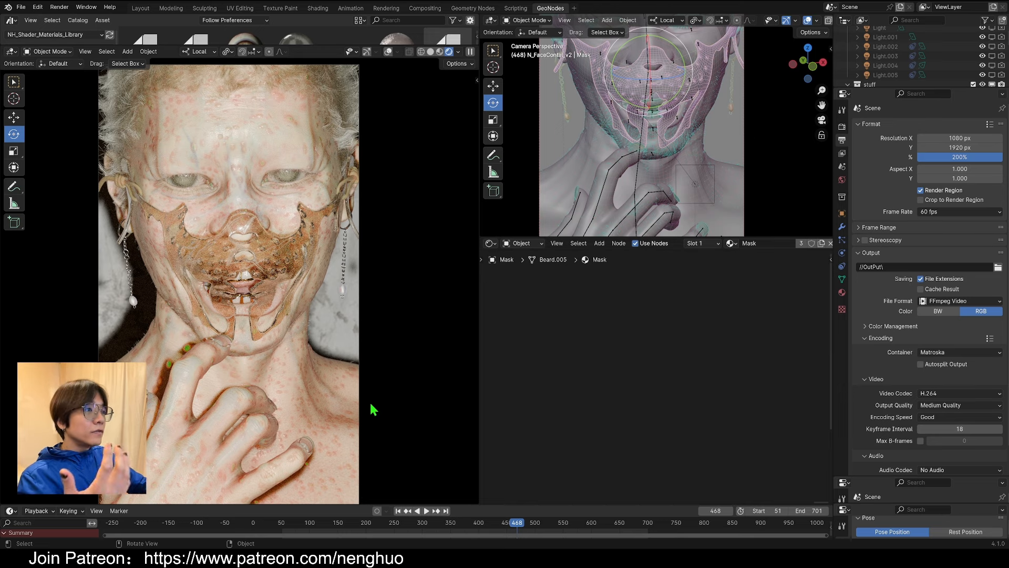
Enlarge the solid-shaded 3D viewport and frame the eye and its lashes up close.
drag(657, 237, 657, 457)
scroll(699, 125, up, 2)
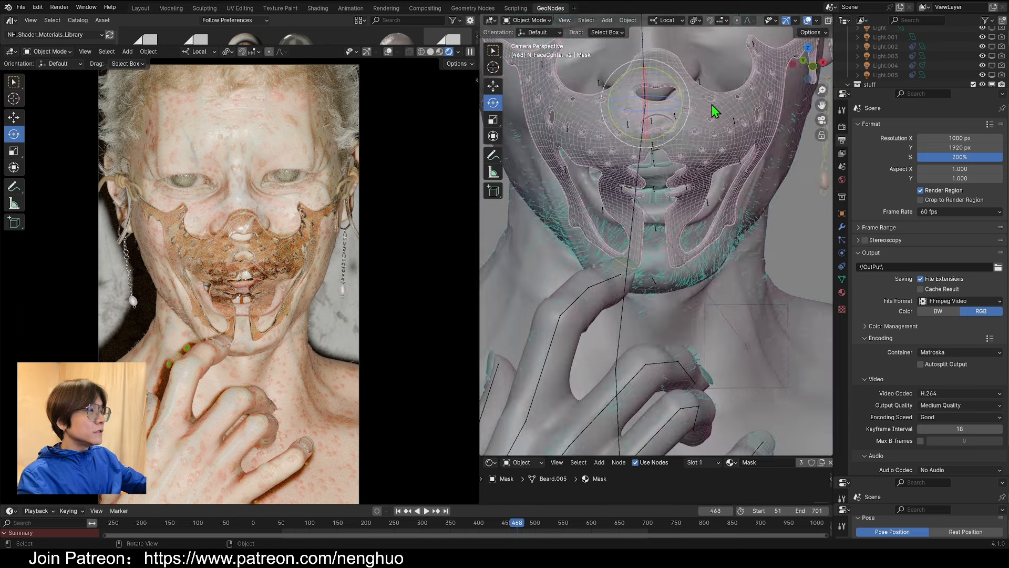
shift+middle_drag(712, 105, 689, 284)
scroll(690, 283, up, 8)
click(690, 284)
click(562, 293)
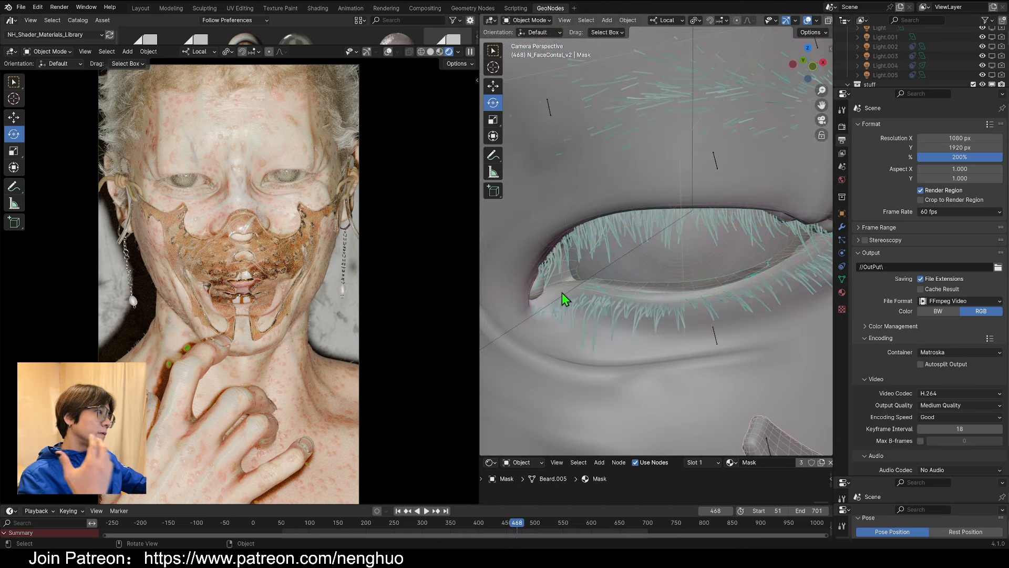
Select the TearLine mesh along the eyelid, check it from an angled view, and return to the camera view.
click(689, 284)
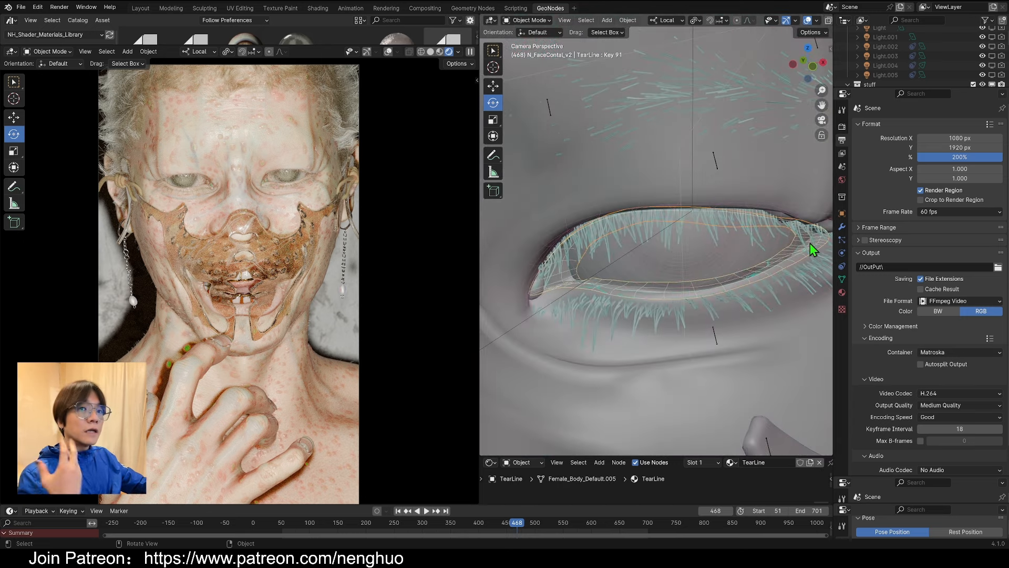
middle_drag(732, 265, 673, 255)
scroll(673, 256, up, 12)
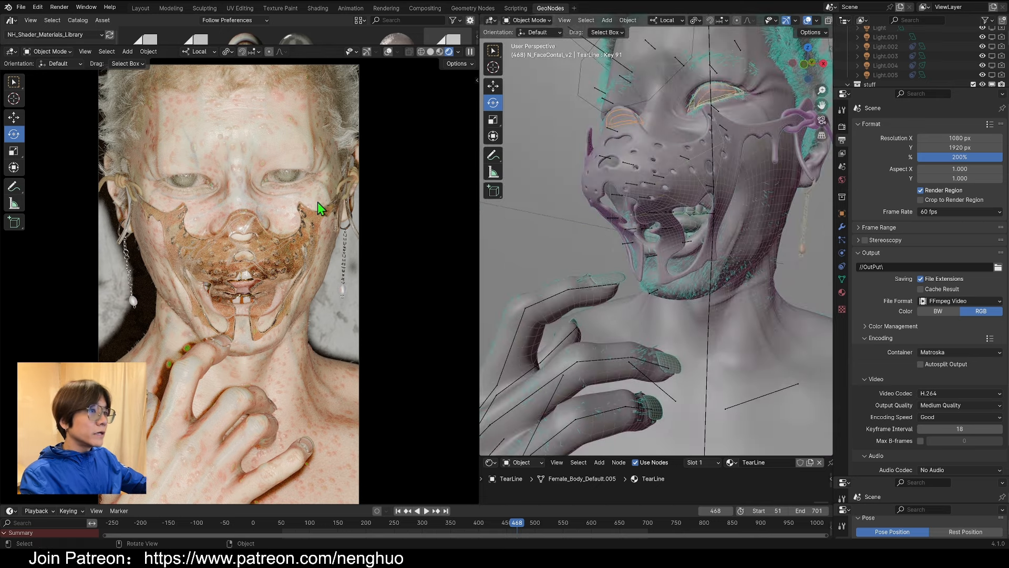
click(822, 120)
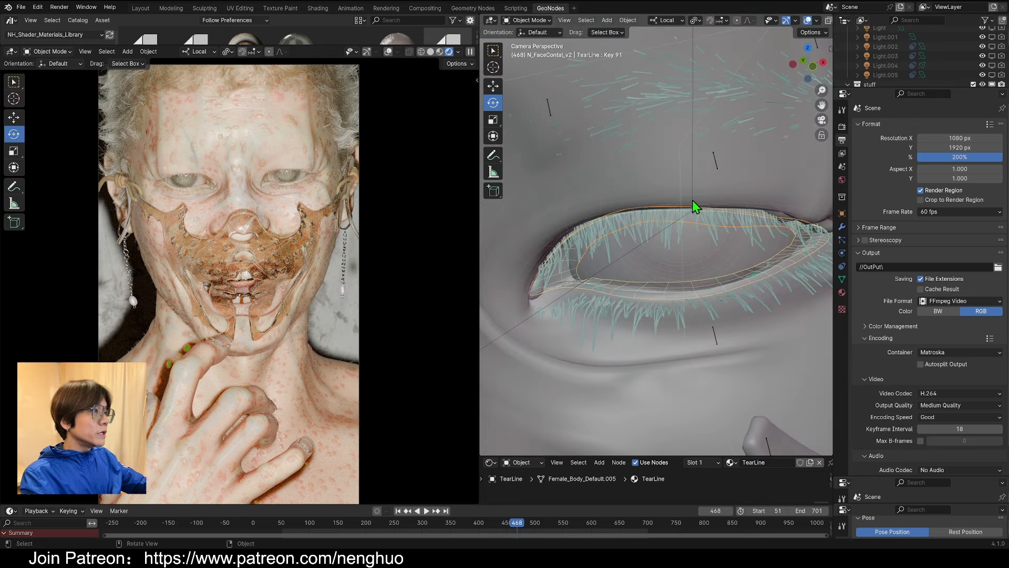
scroll(589, 336, down, 4)
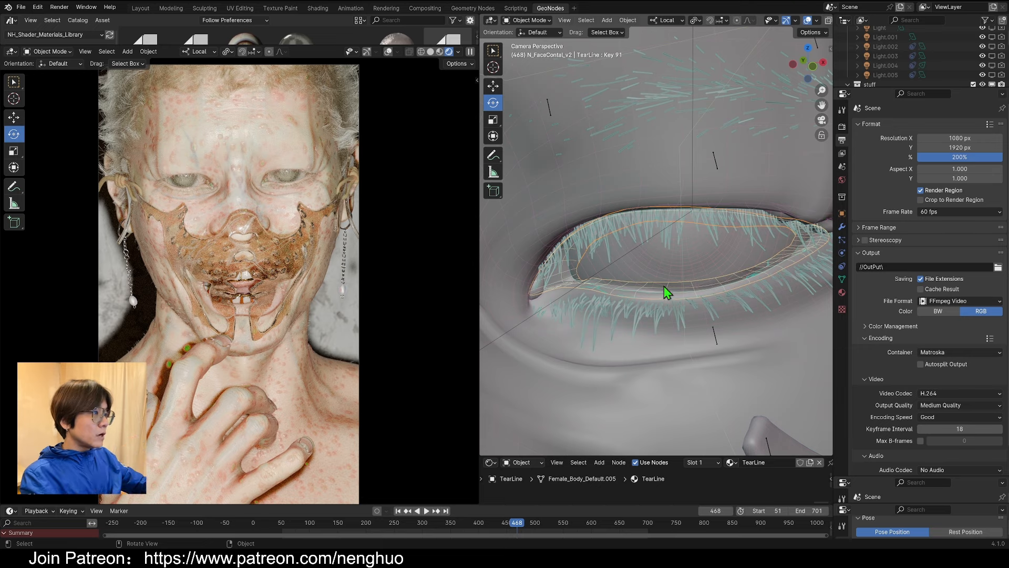
Examine the TearLine mesh up close where it meets the lower eyelid and the inner eye corner.
middle_drag(664, 286, 576, 268)
scroll(671, 240, up, 10)
middle_drag(671, 240, 716, 195)
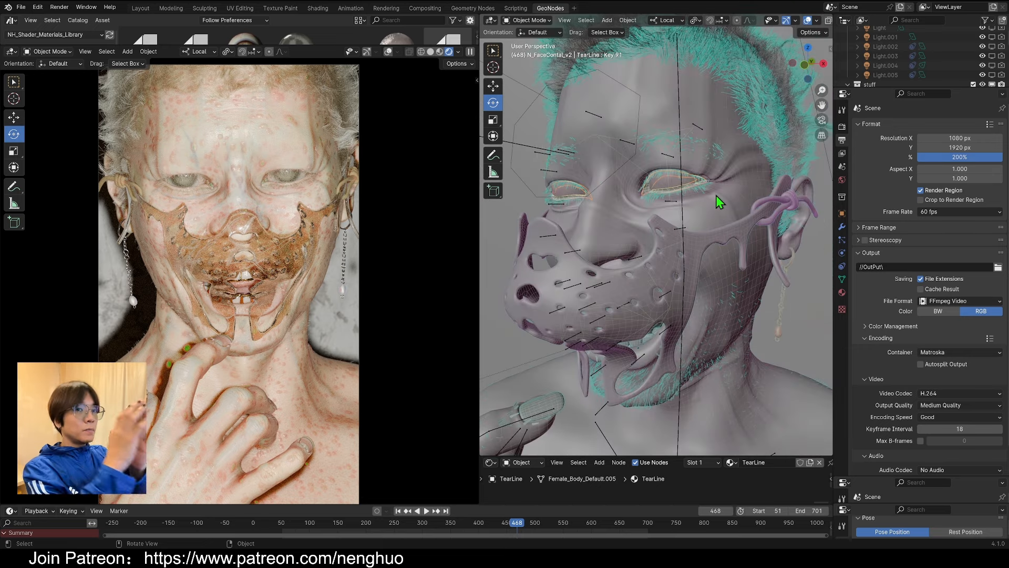
scroll(716, 195, up, 8)
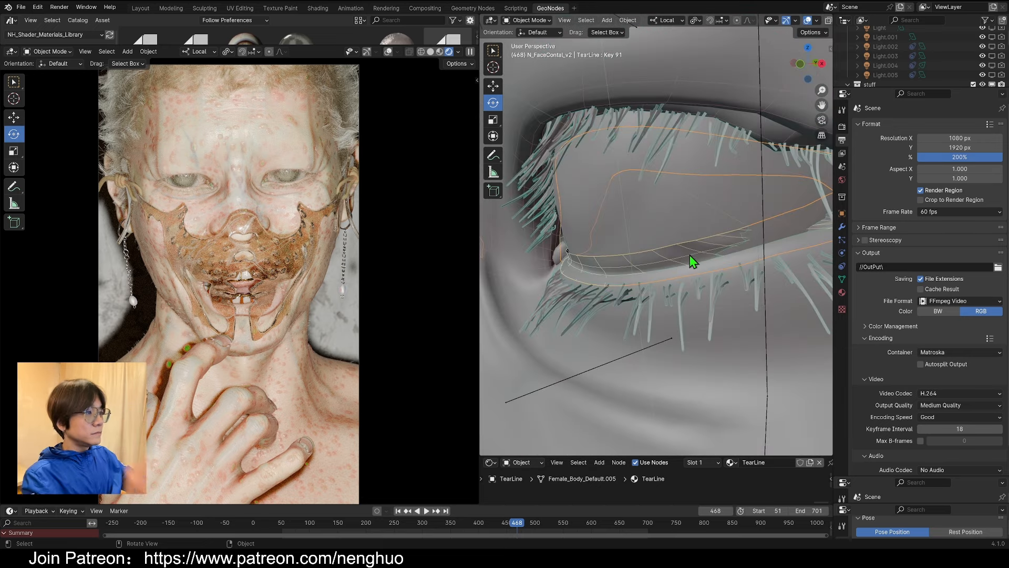
scroll(654, 260, down, 6)
middle_drag(676, 241, 650, 268)
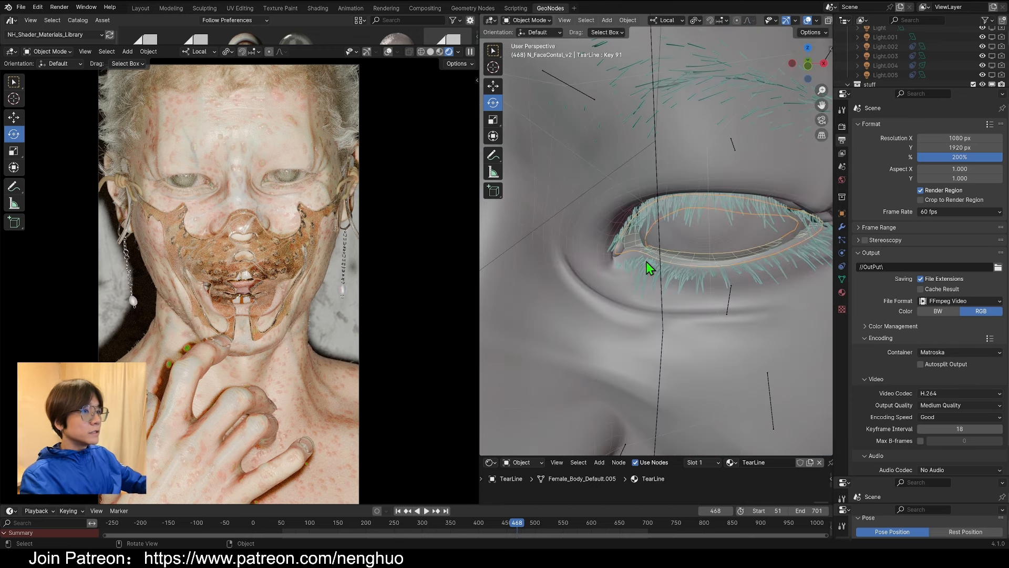
Select the Hair_Top curves on the head and return to the camera view.
scroll(650, 268, down, 10)
click(705, 100)
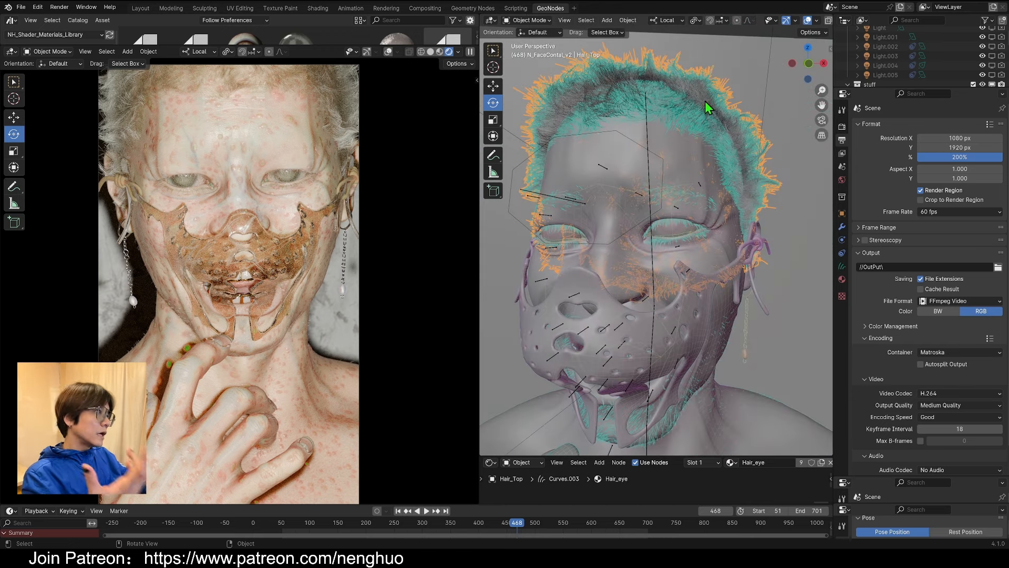
click(822, 120)
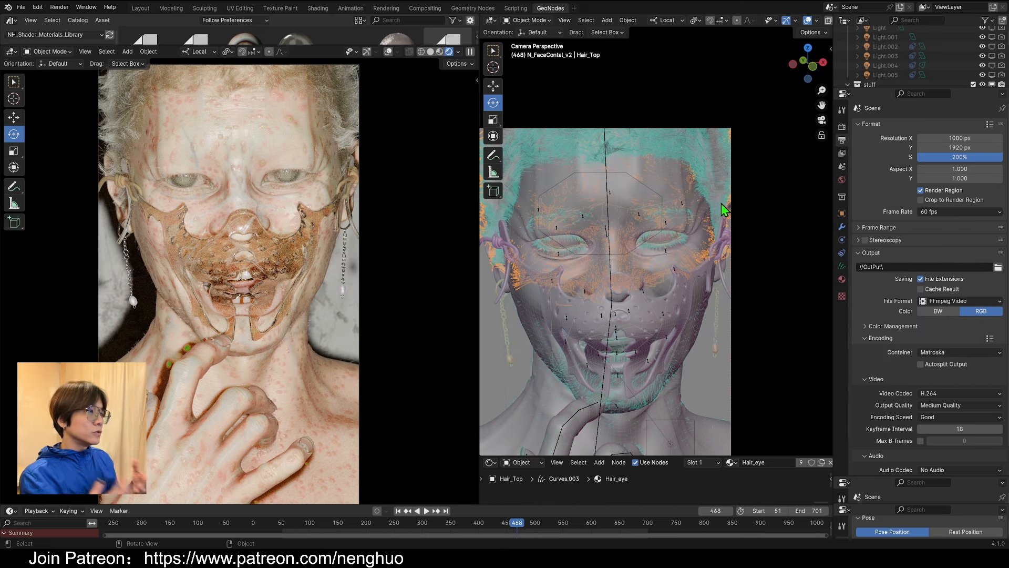
Examine the hair curves on the chin, jaw, cheeks and brows through the camera.
scroll(721, 203, up, 5)
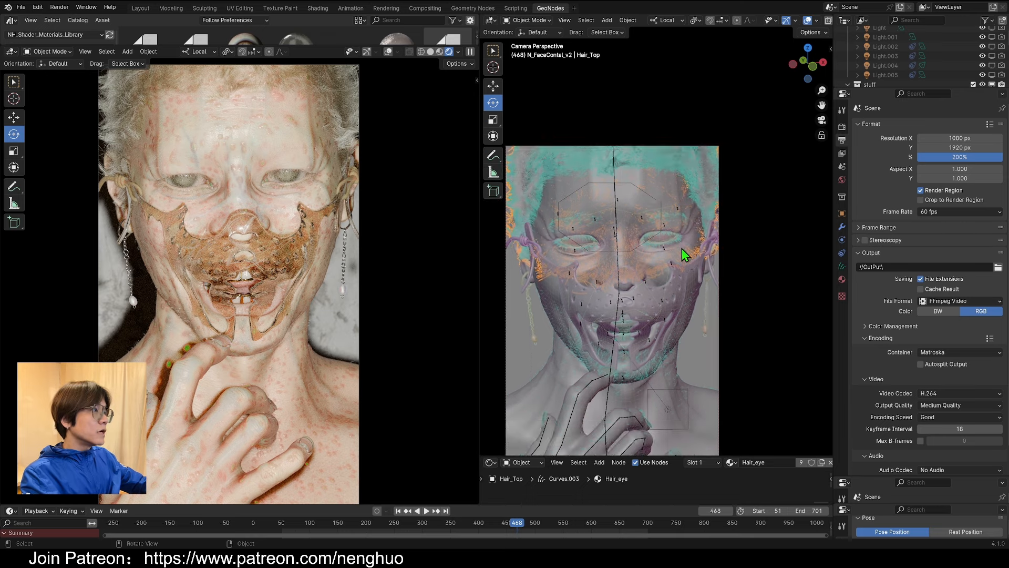
scroll(733, 223, up, 2)
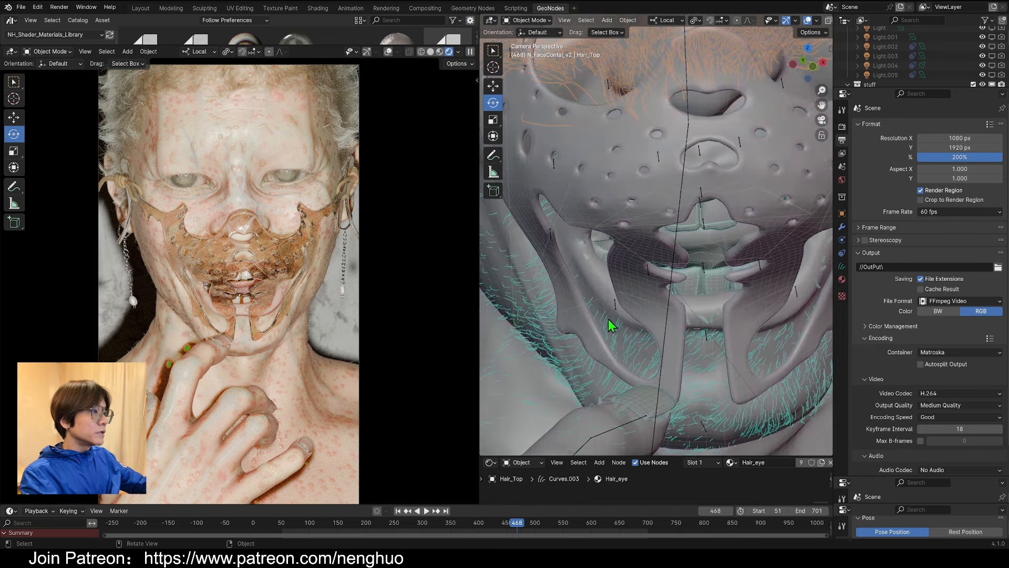
scroll(640, 307, down, 4)
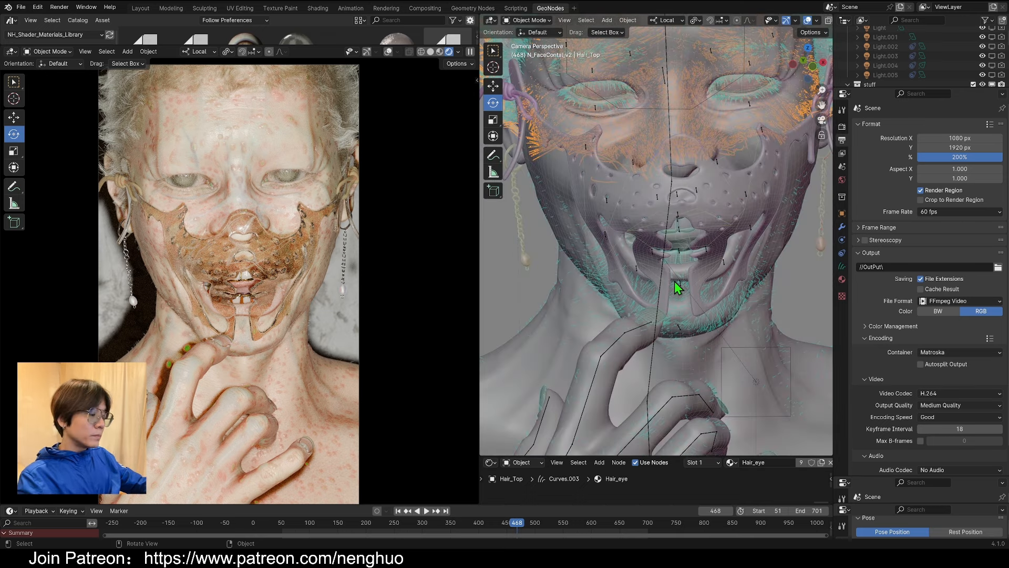
scroll(675, 286, down, 3)
scroll(668, 315, down, 2)
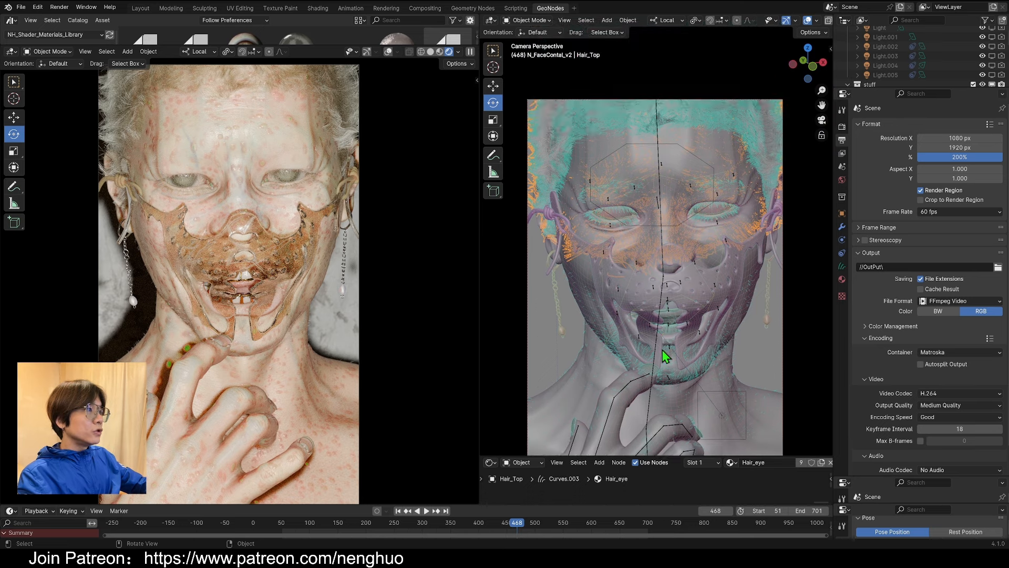
scroll(667, 295, up, 6)
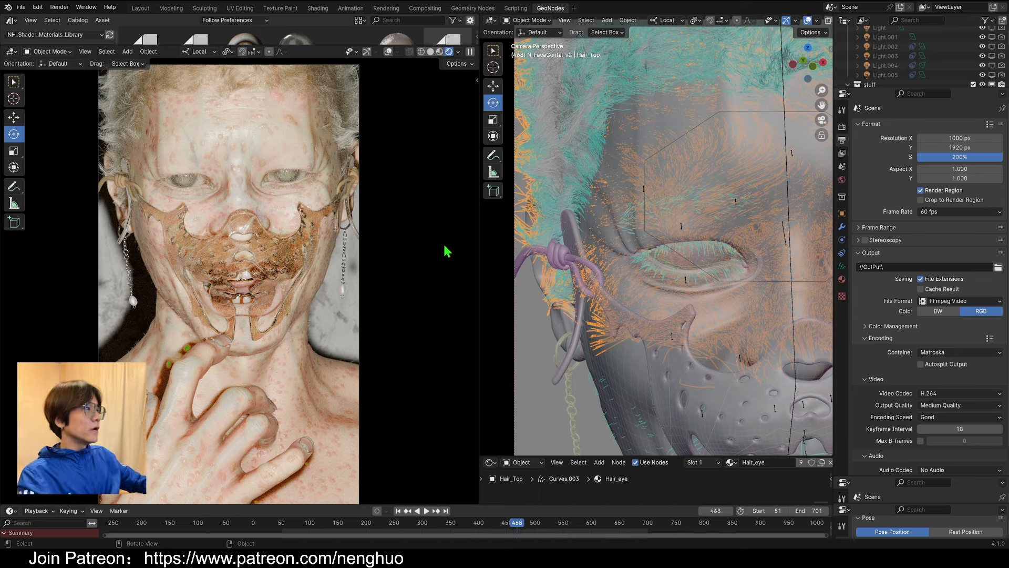
Select the background Wall plane in place of the hair curves.
scroll(637, 332, down, 2)
click(578, 331)
scroll(671, 325, down, 1)
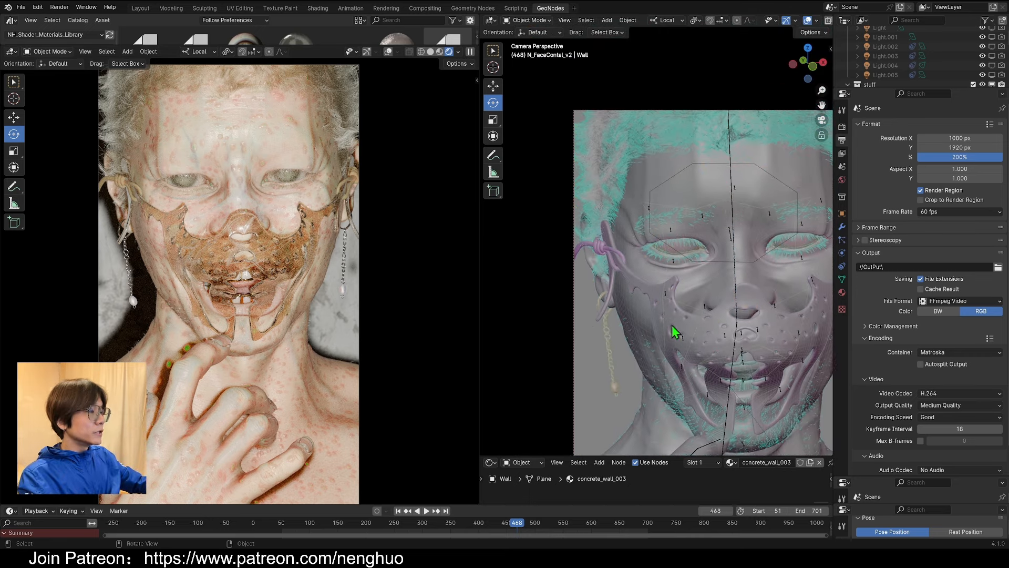
Select the Cam_Control object and view the whole camera frame.
middle_drag(671, 324, 439, 174)
scroll(737, 242, down, 10)
middle_drag(737, 243, 705, 238)
scroll(705, 239, down, 3)
click(754, 224)
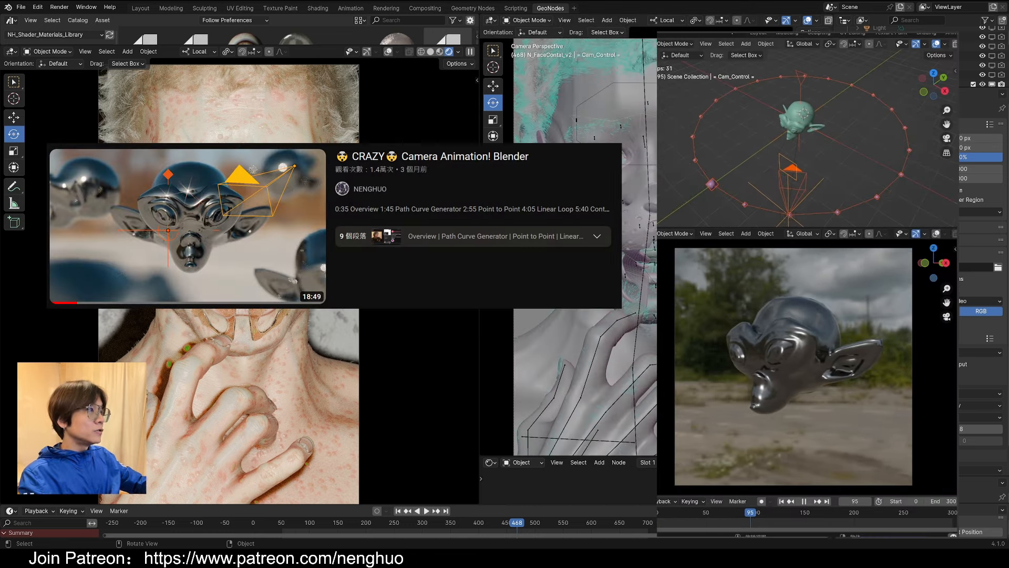
middle_drag(568, 253, 594, 252)
key(KP_0)
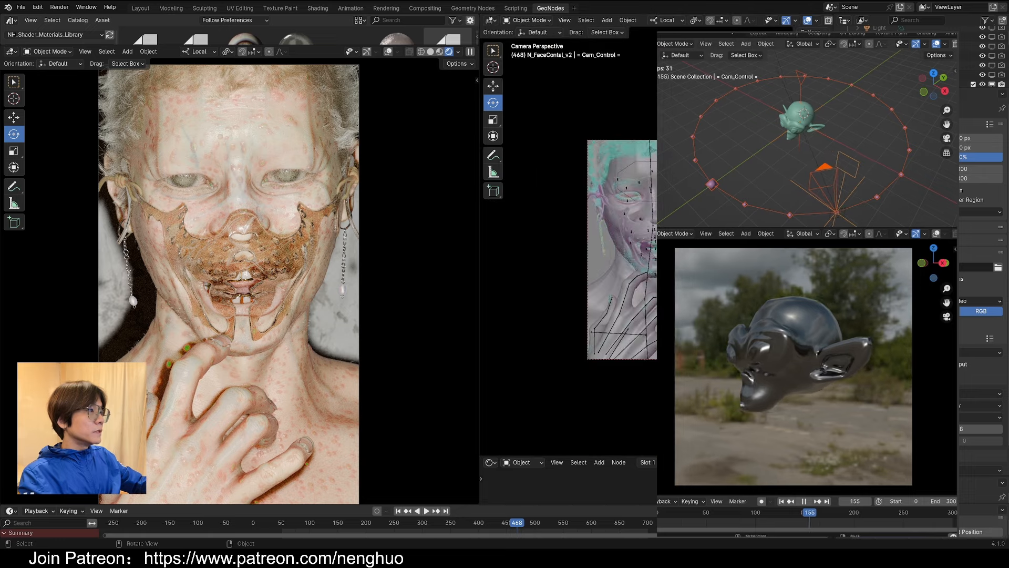